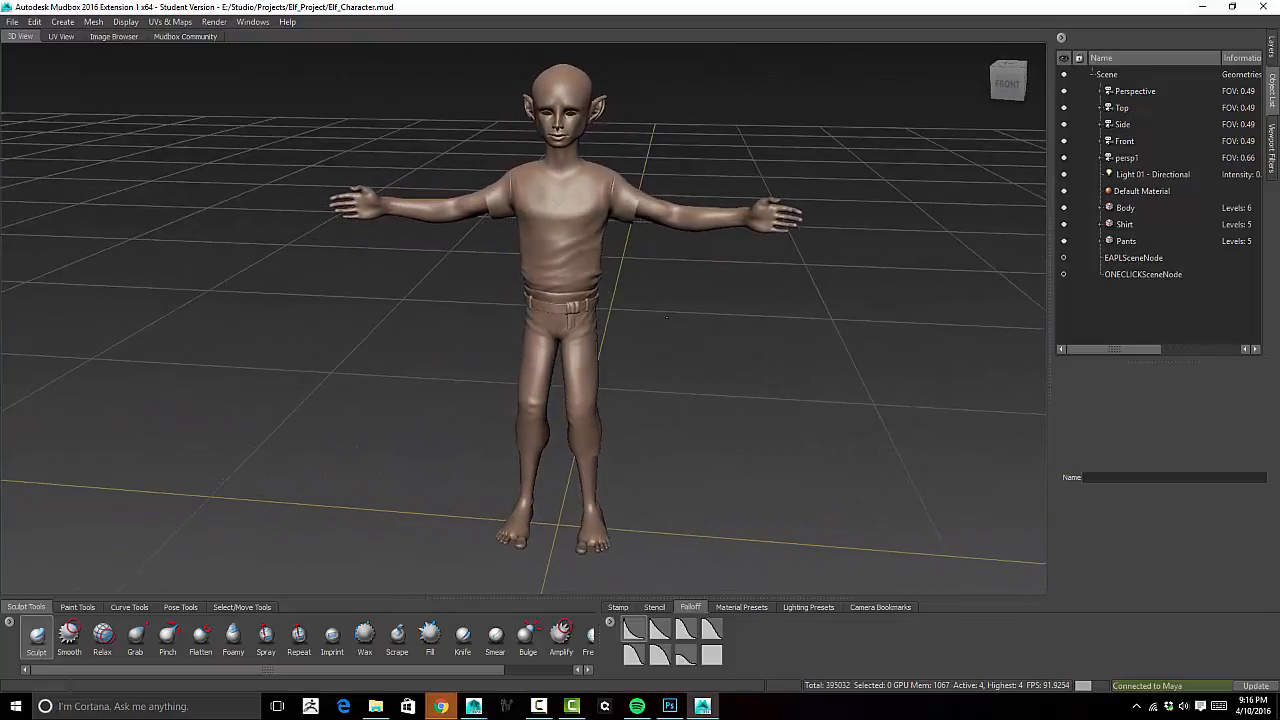
- Hide the Shirt and Pants meshes so only the elf's body is displayed
mouse_move(743, 337)
left_mouse_down("alt")
mouse_move(728, 333)
mouse_move(740, 333)
left_mouse_up("alt")
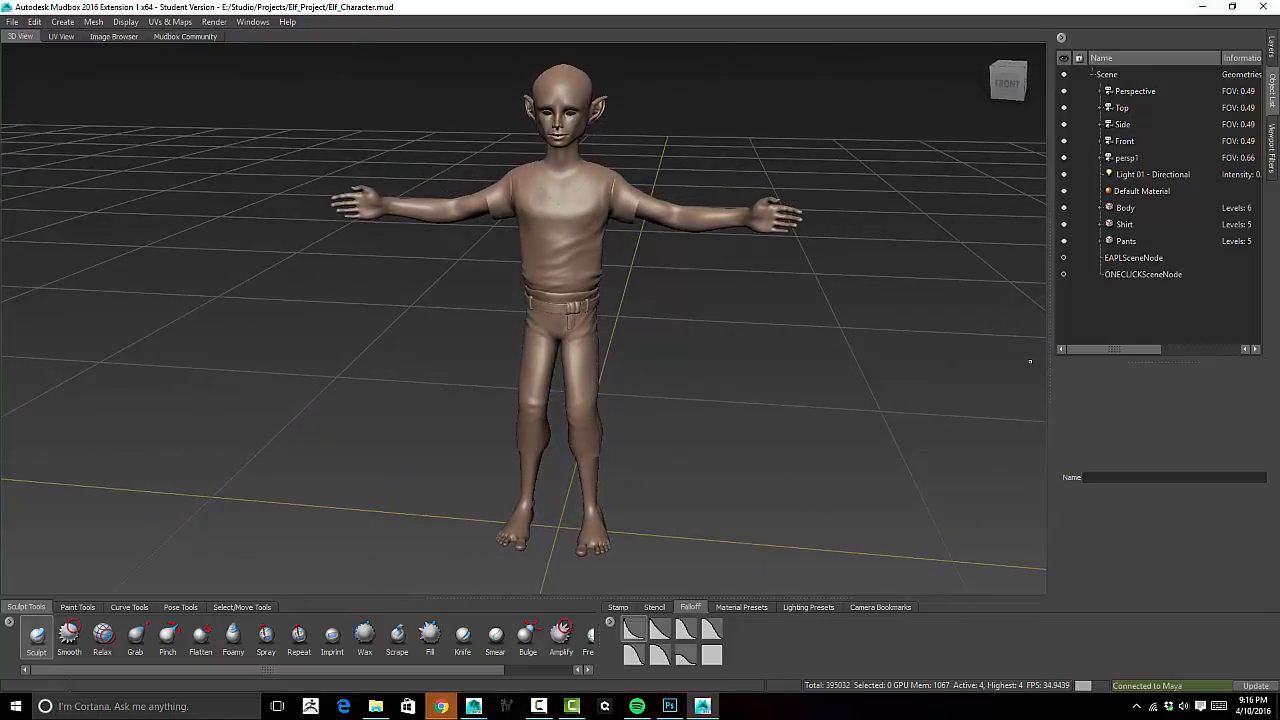
left_click(1064, 224)
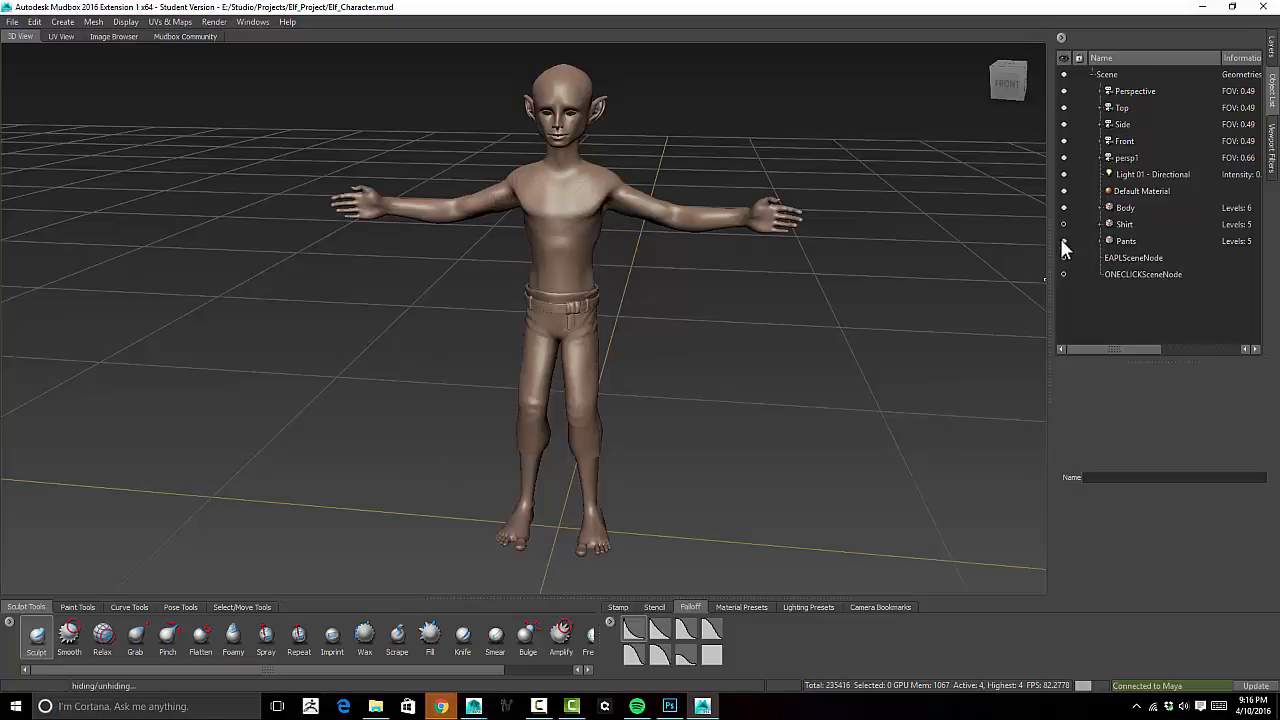
left_click(1064, 241)
left_click_drag(850, 330, 866, 306, "alt")
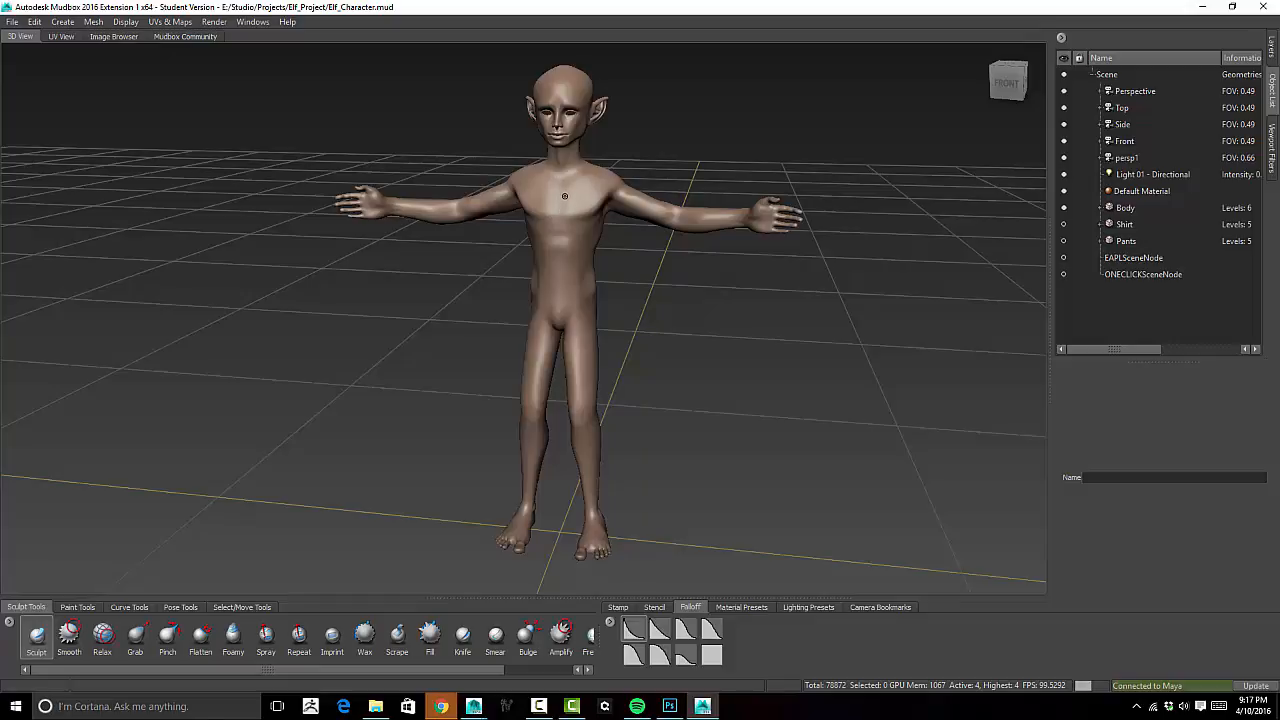
- Assign a new Simple Blinn Material to the elf's body
key("space")
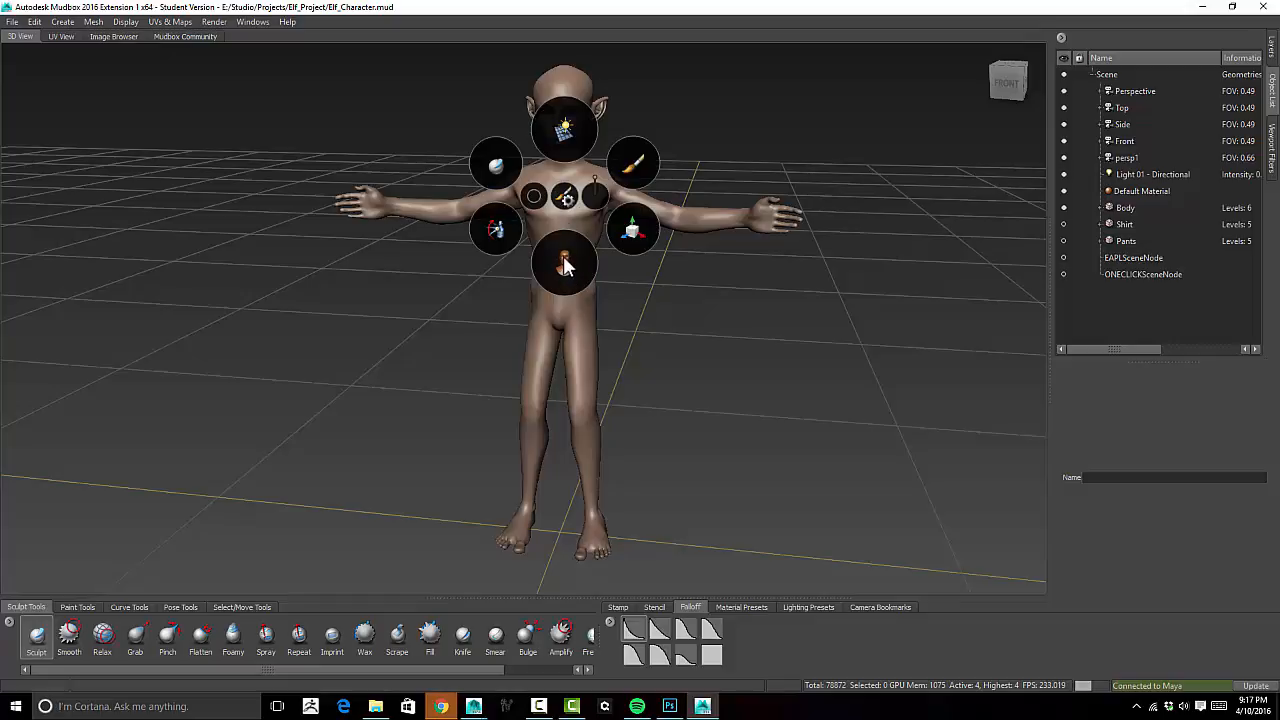
mouse_move(565, 263)
mouse_move(570, 316)
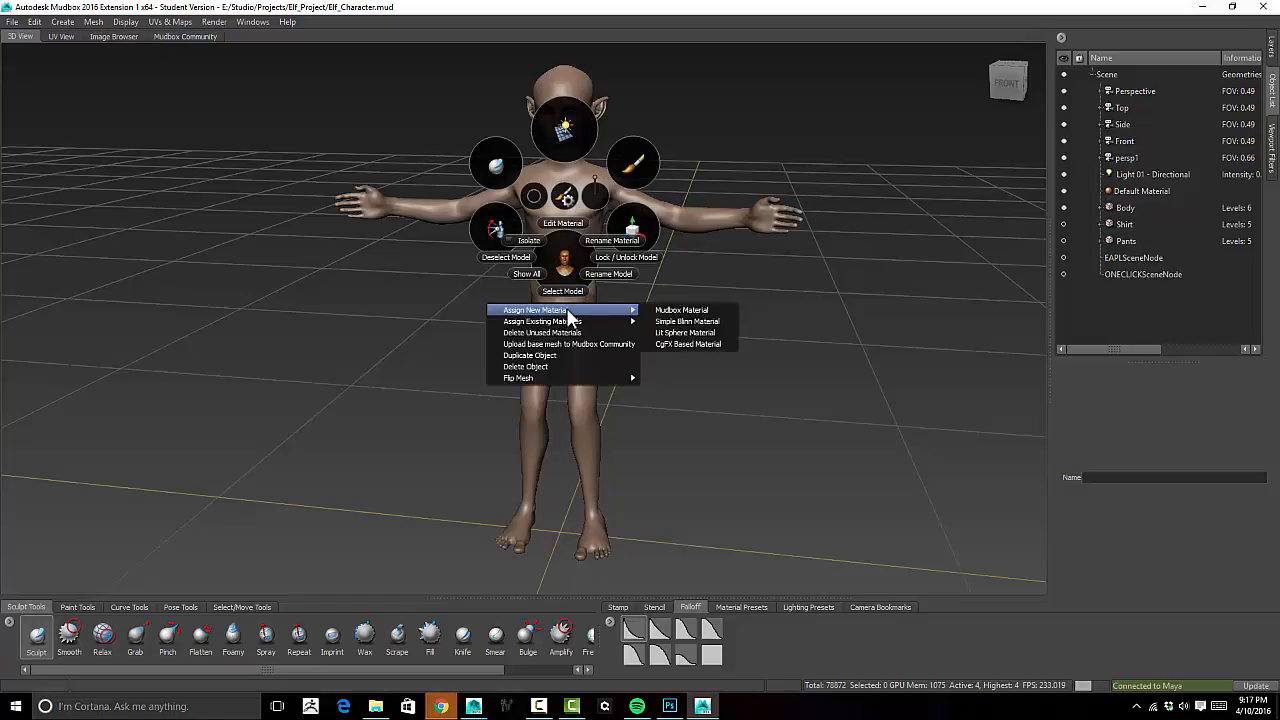
left_click(705, 322)
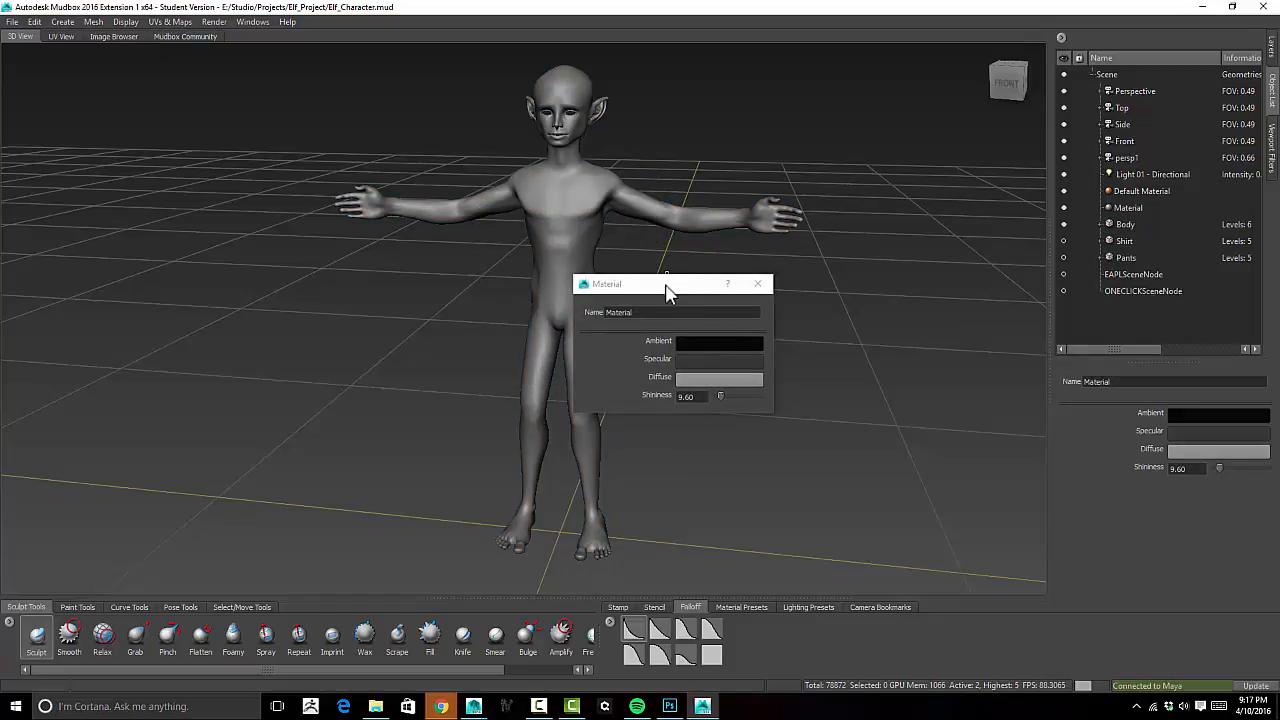
left_click_drag(667, 285, 672, 186)
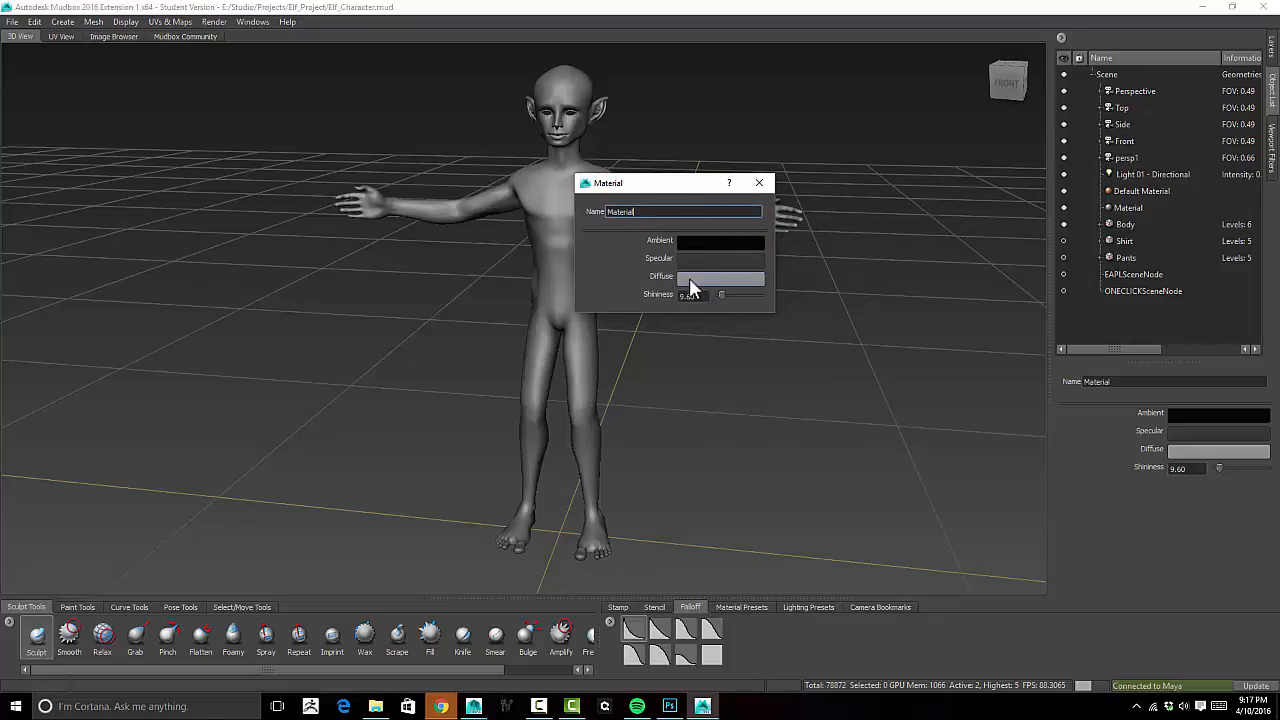
- Set the new material's diffuse colour to white and rename the material as Skin_Mat
left_click(726, 283)
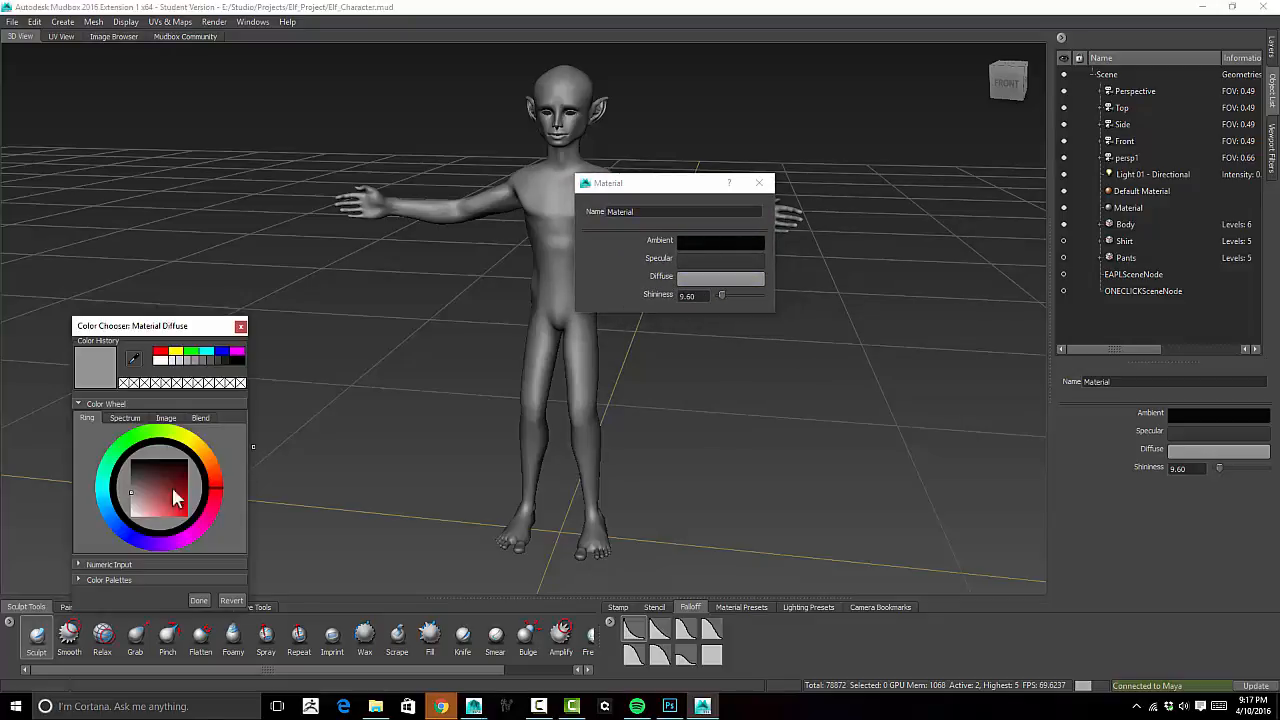
left_click_drag(172, 487, 125, 530)
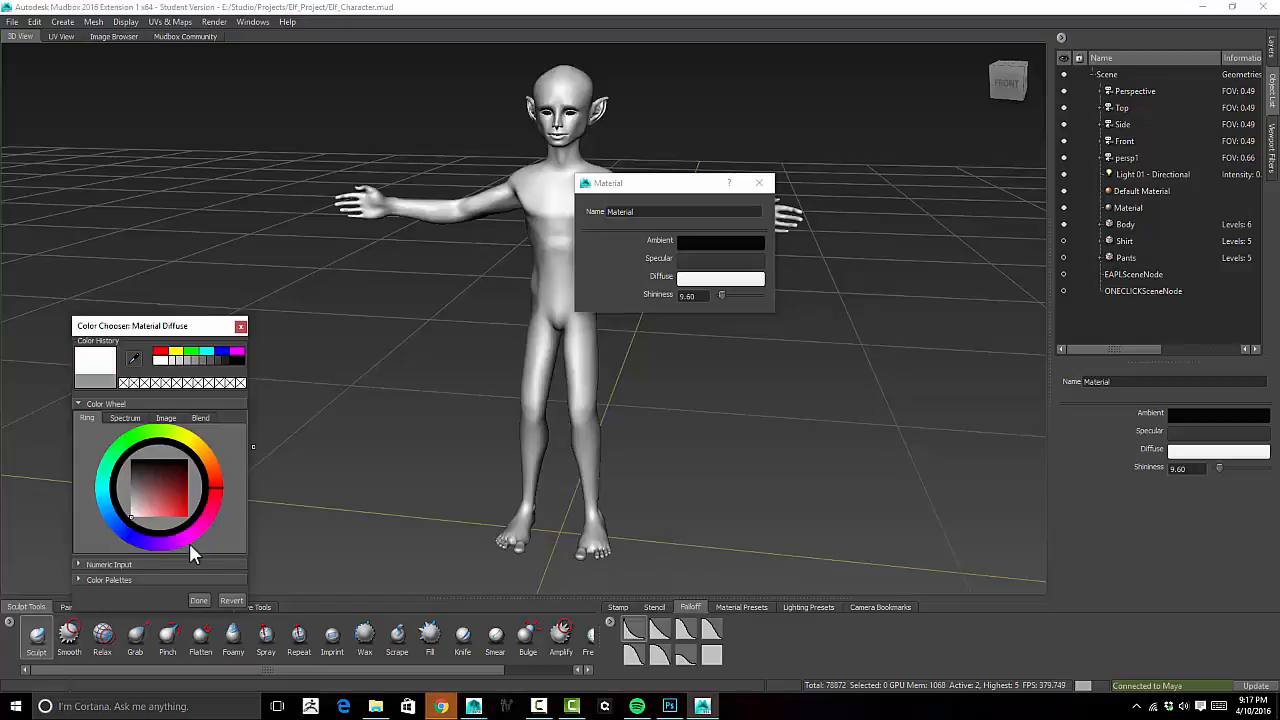
left_click(199, 600)
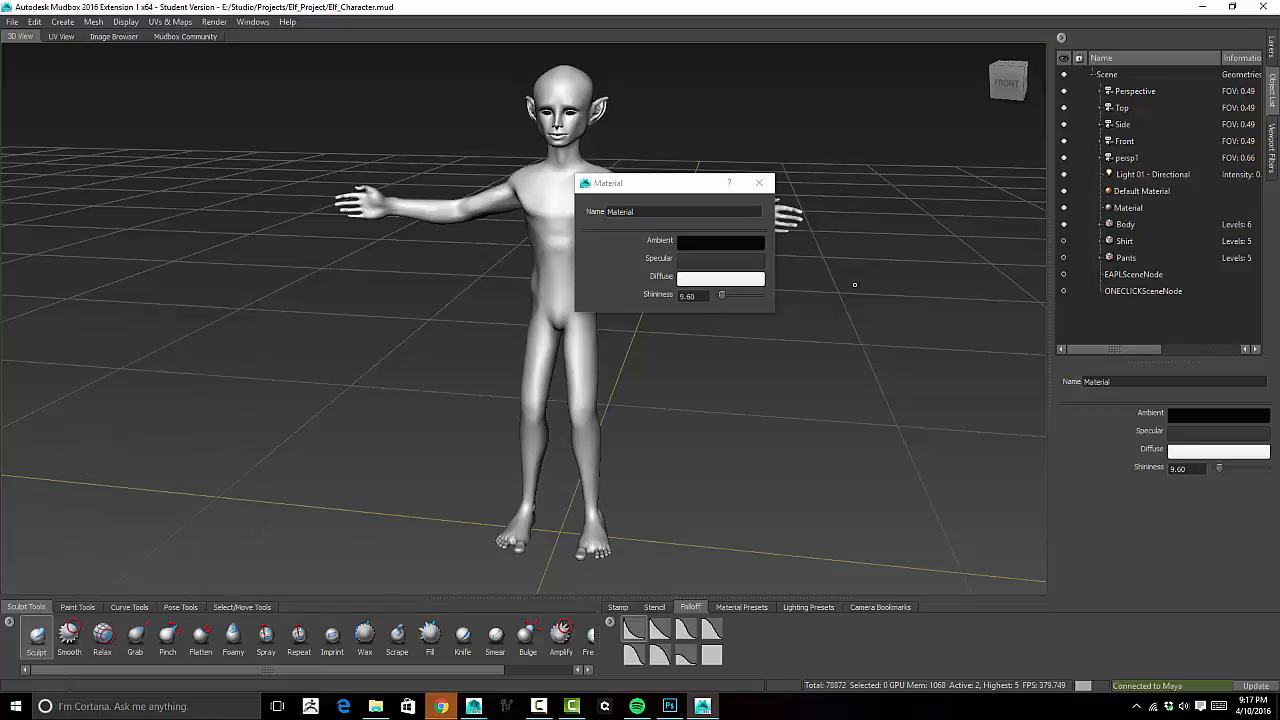
left_click_drag(692, 210, 498, 205)
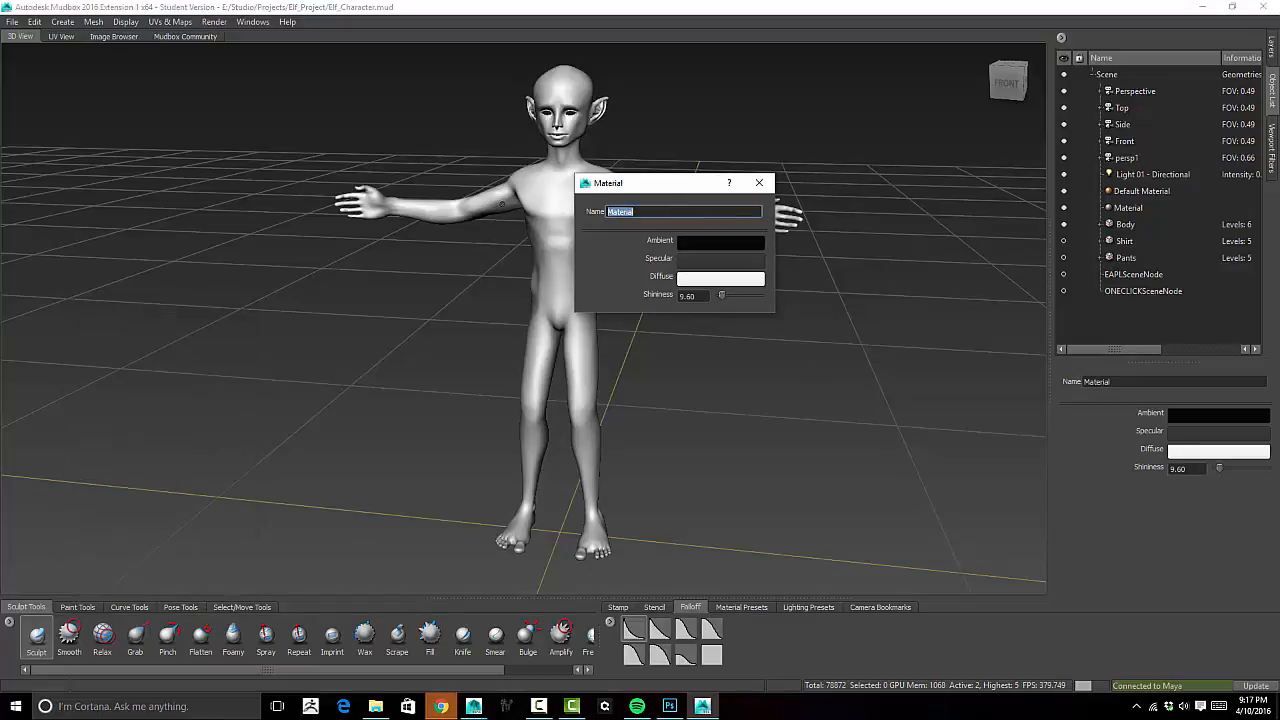
type("Skin_Mat")
key("Return")
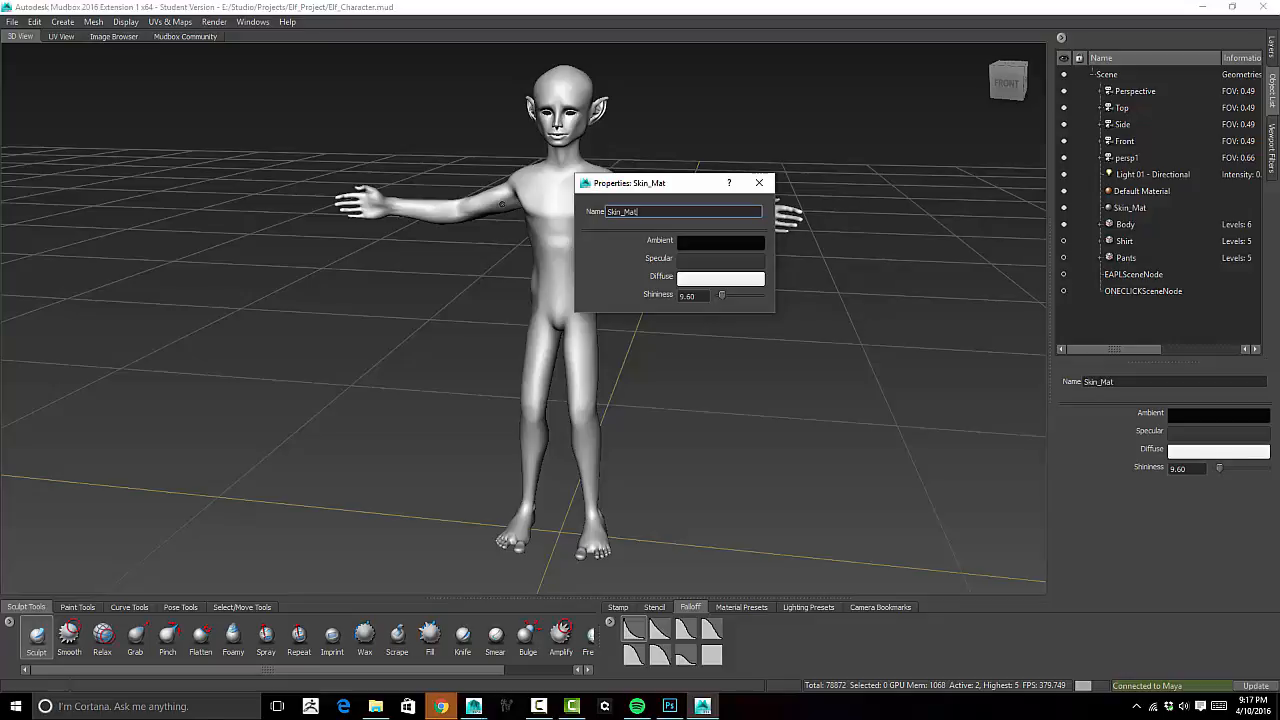
left_click(759, 183)
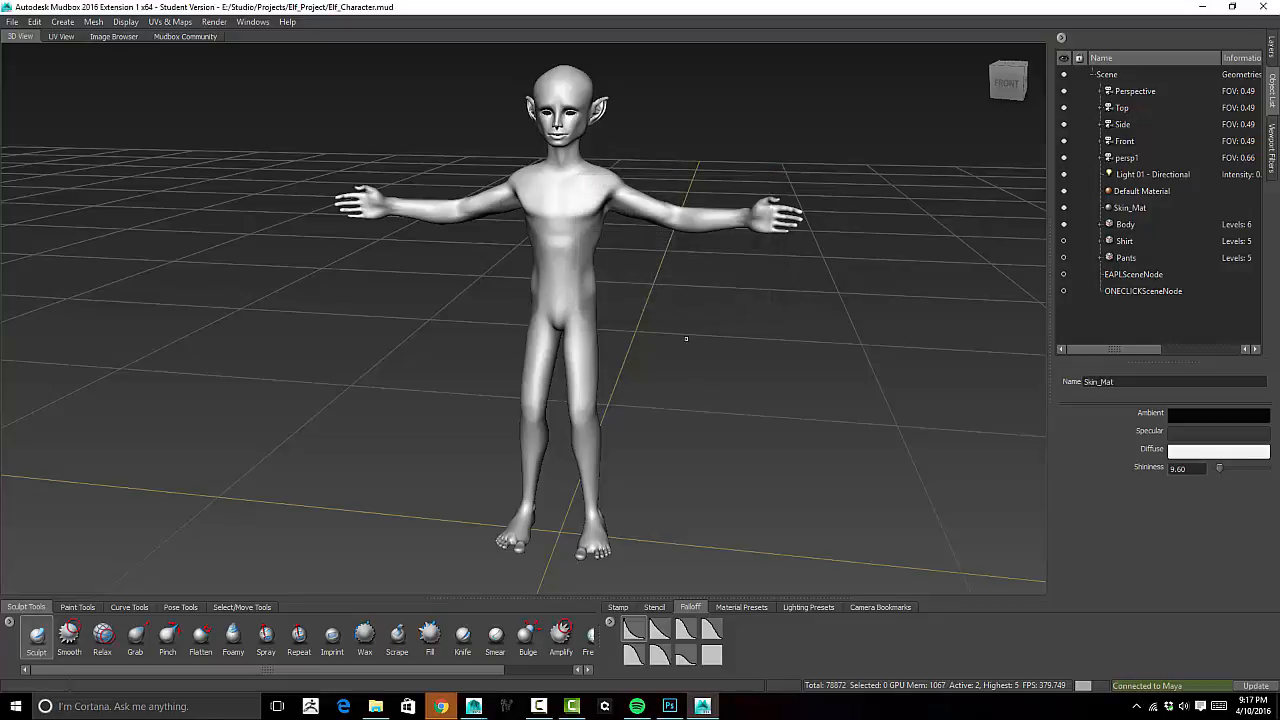
- Compare the body mesh at its lowest subdivision levels, finishing on level 1
left_click_drag(683, 288, 723, 298, "alt")
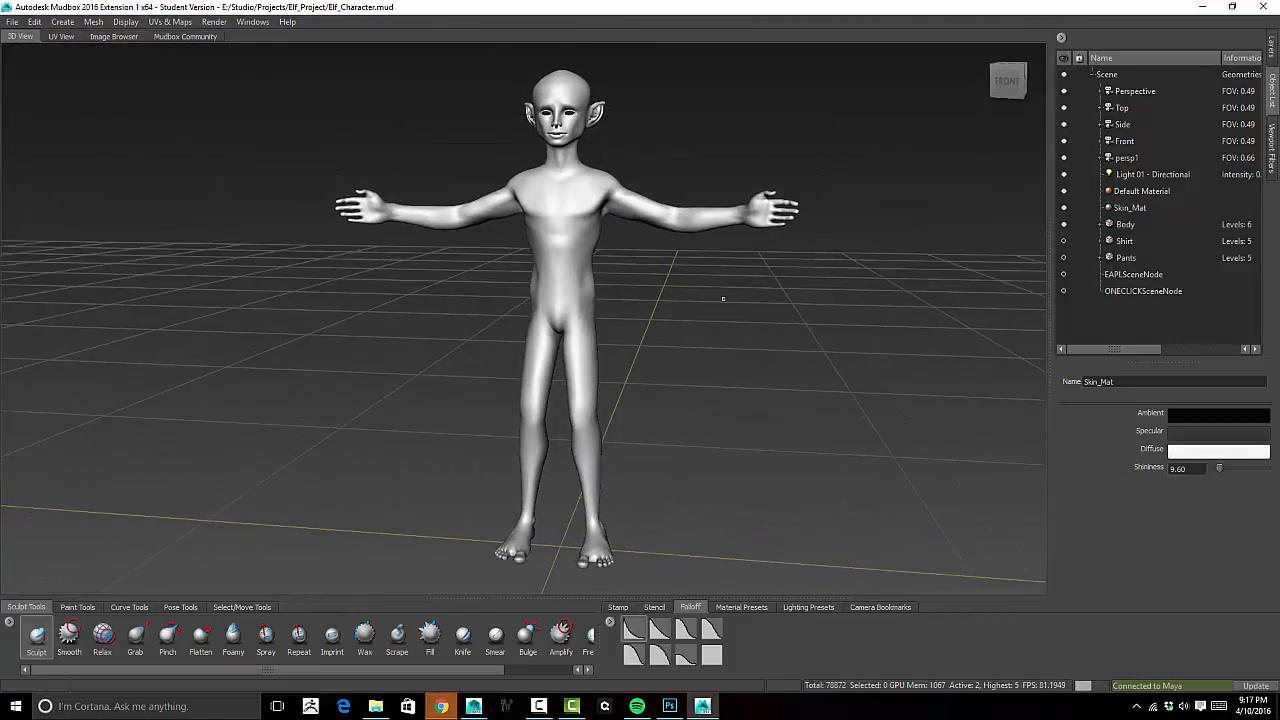
key("Page_Down")
key("Page_Down")
key("Page_Up")
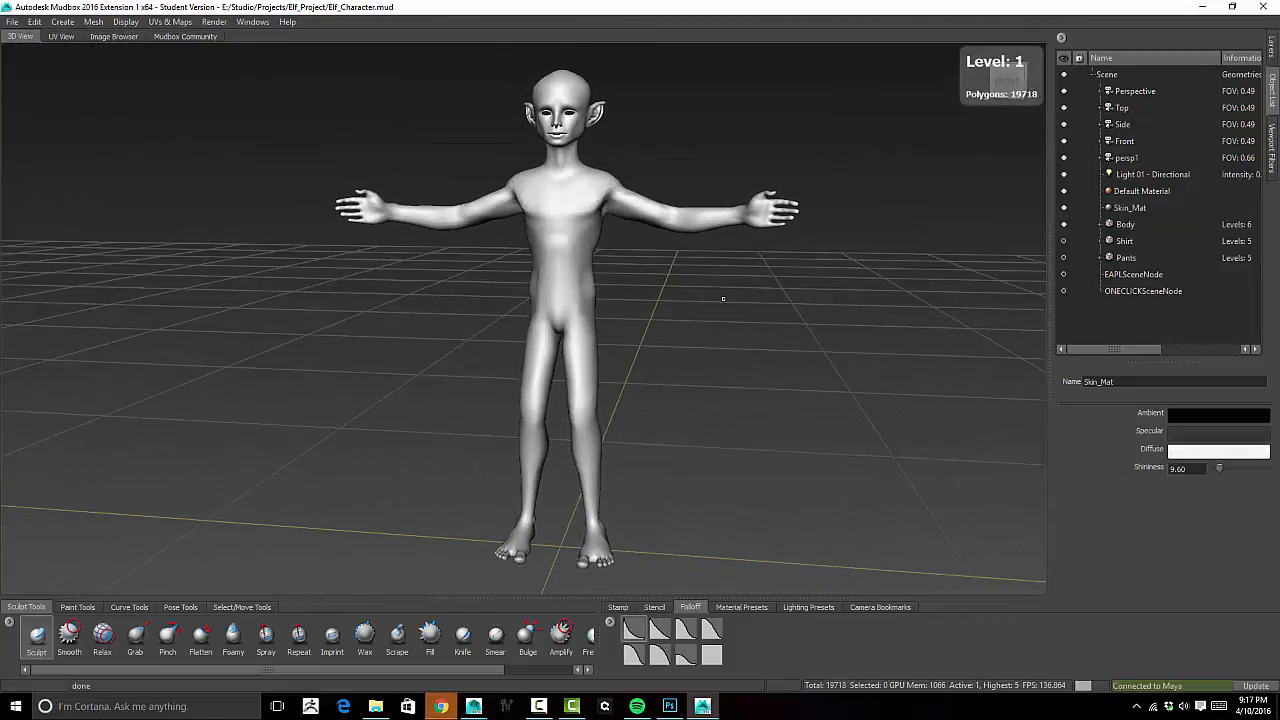
key("Page_Up")
key("Page_Down")
key("Page_Down")
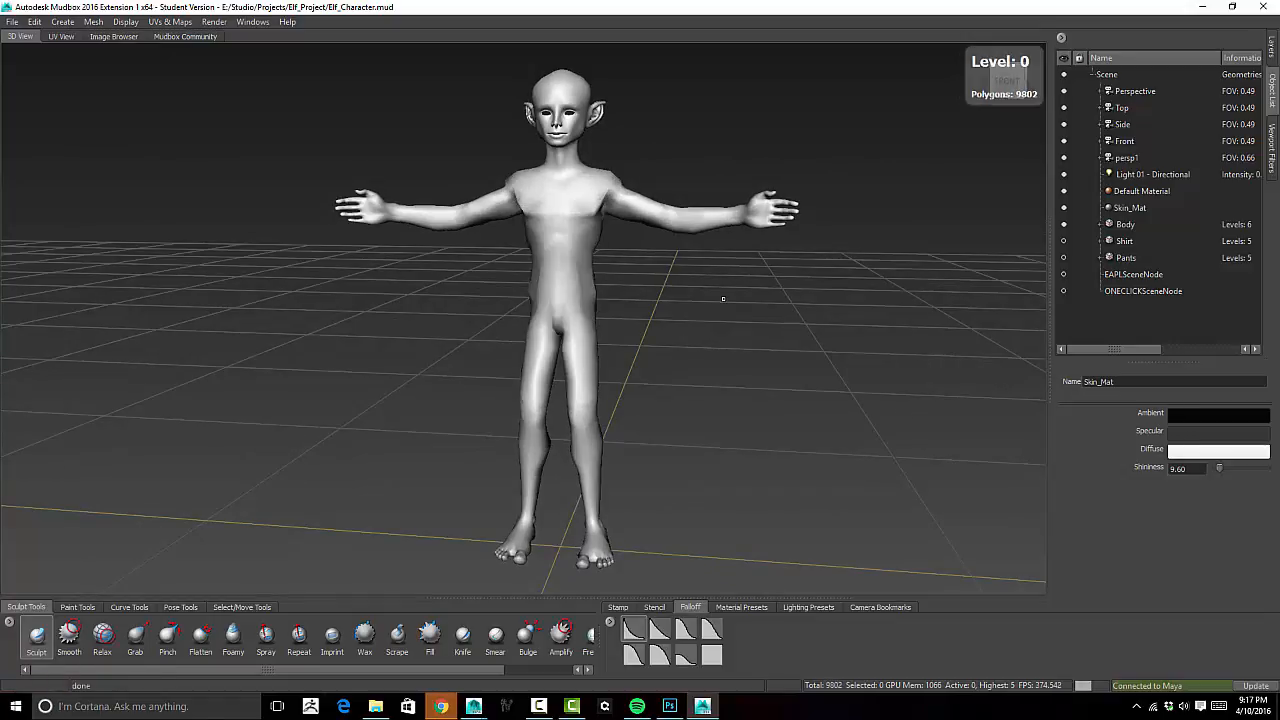
key("Page_Up")
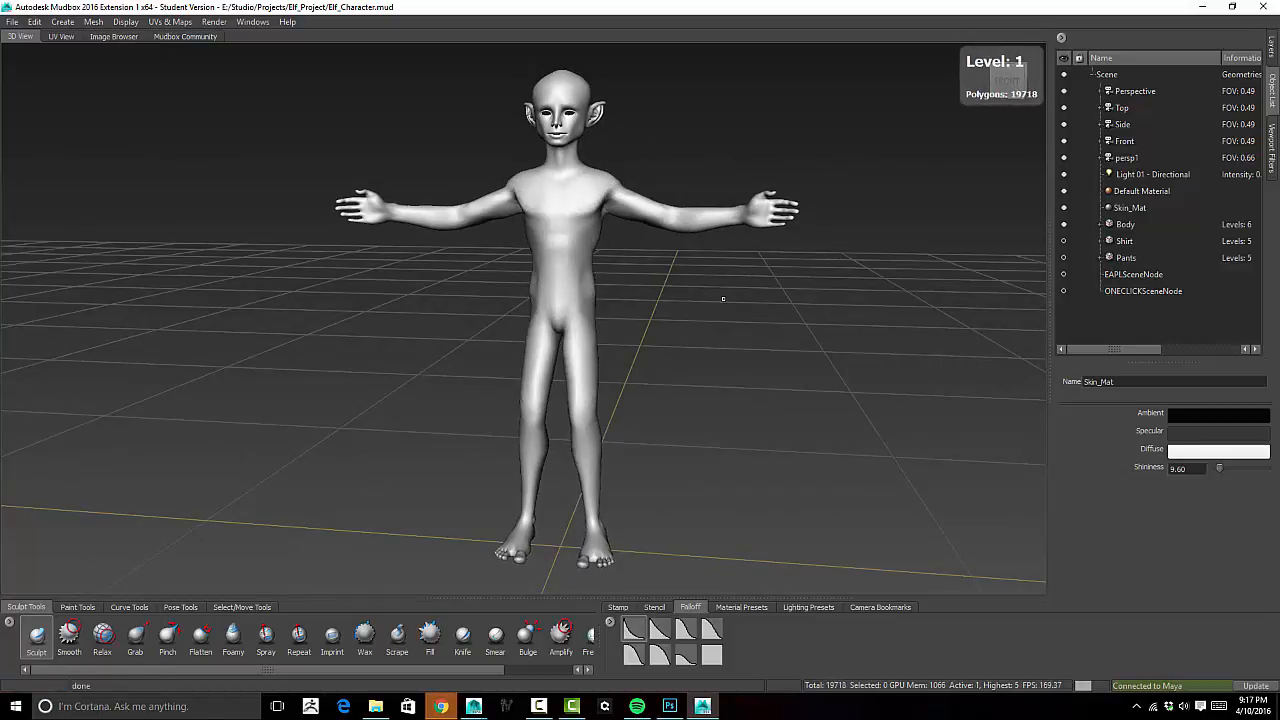
- Inspect the body mesh at the higher subdivision levels, then return it to level 2
mouse_move(661, 288)
left_mouse_down("alt")
mouse_move(515, 308)
mouse_move(682, 302)
left_mouse_up("alt")
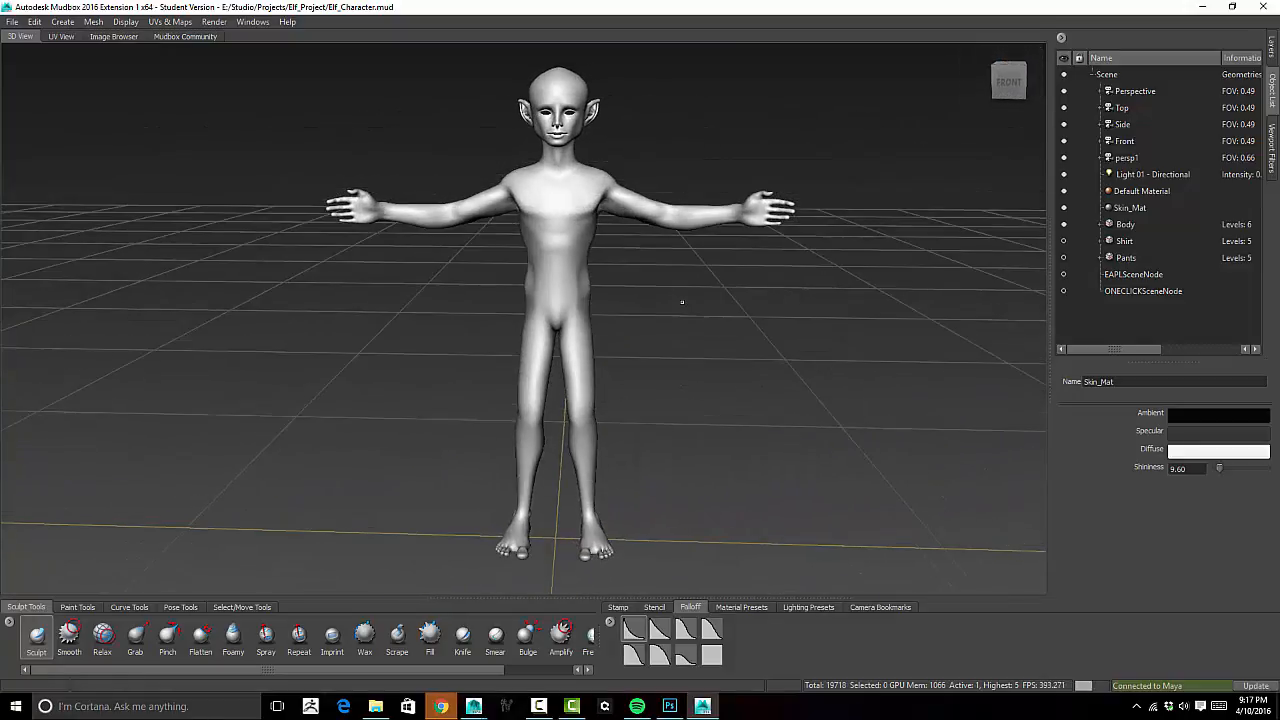
key("Page_Up")
key("Page_Up")
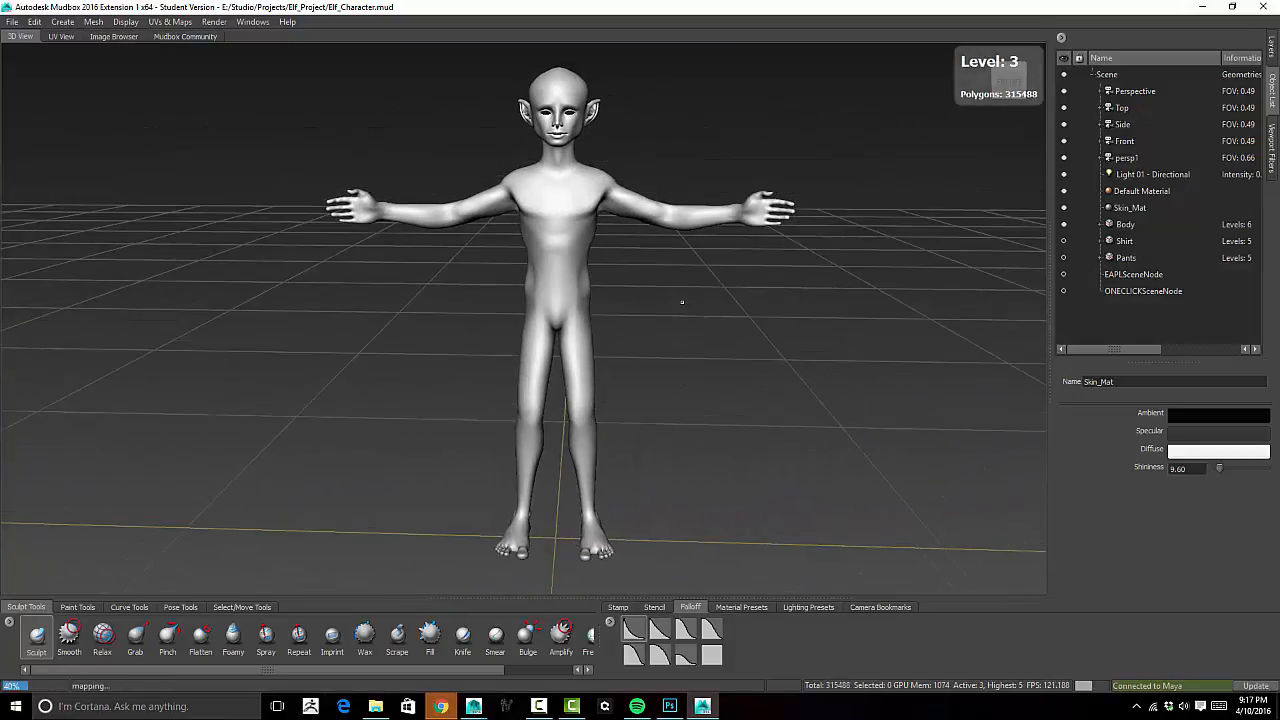
key("Page_Up")
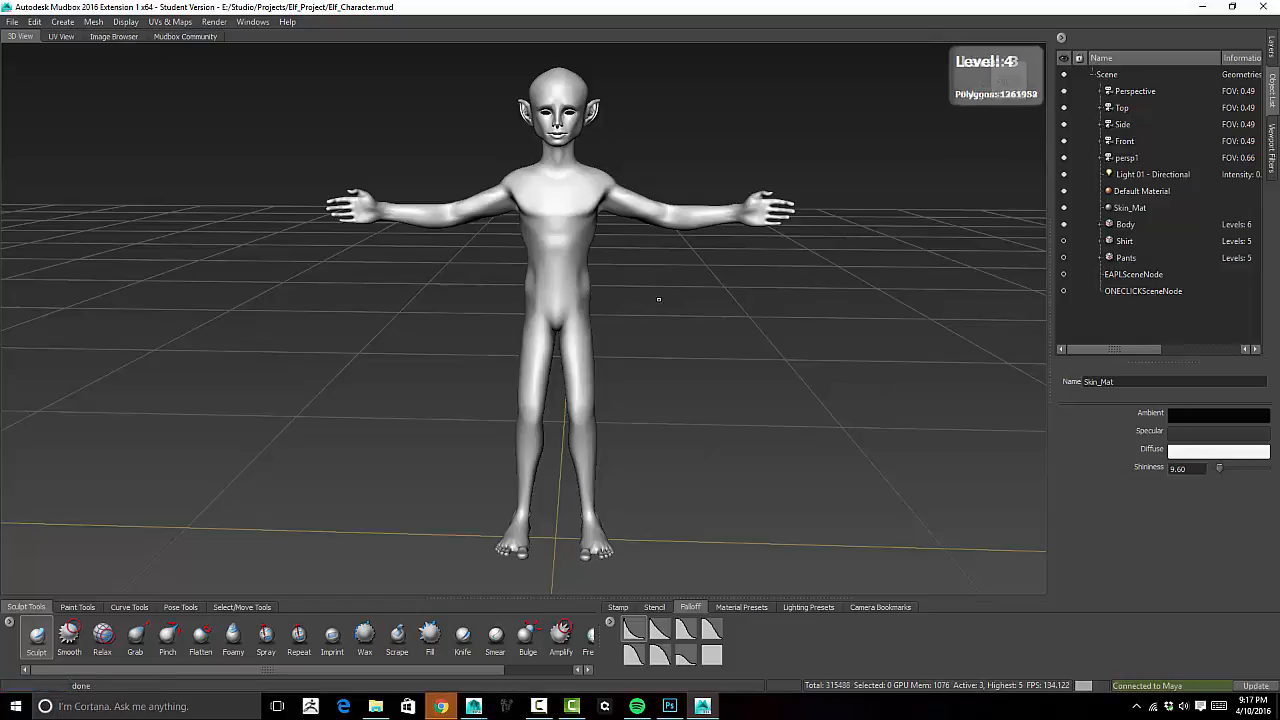
left_click_drag(660, 300, 677, 298, "alt")
middle_click_drag(680, 297, 689, 302, "alt")
left_click_drag(689, 302, 712, 309, "alt")
key("Page_Down")
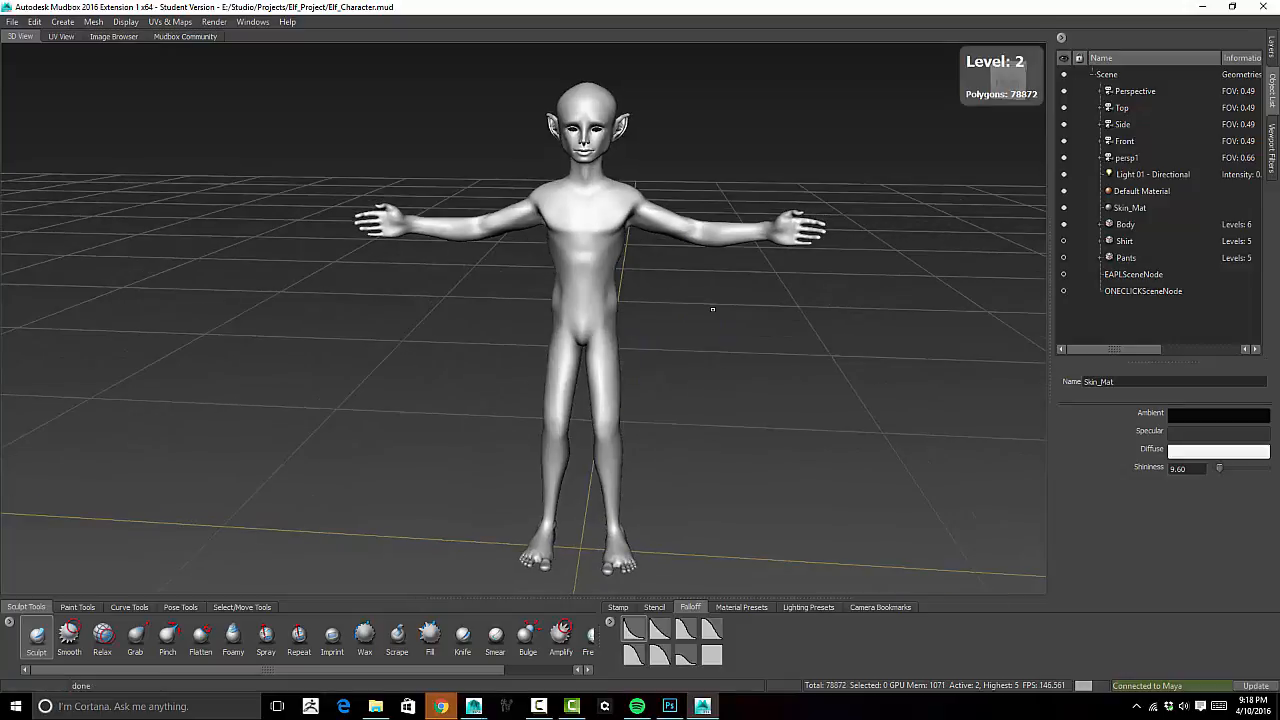
left_click_drag(714, 320, 751, 323, "alt")
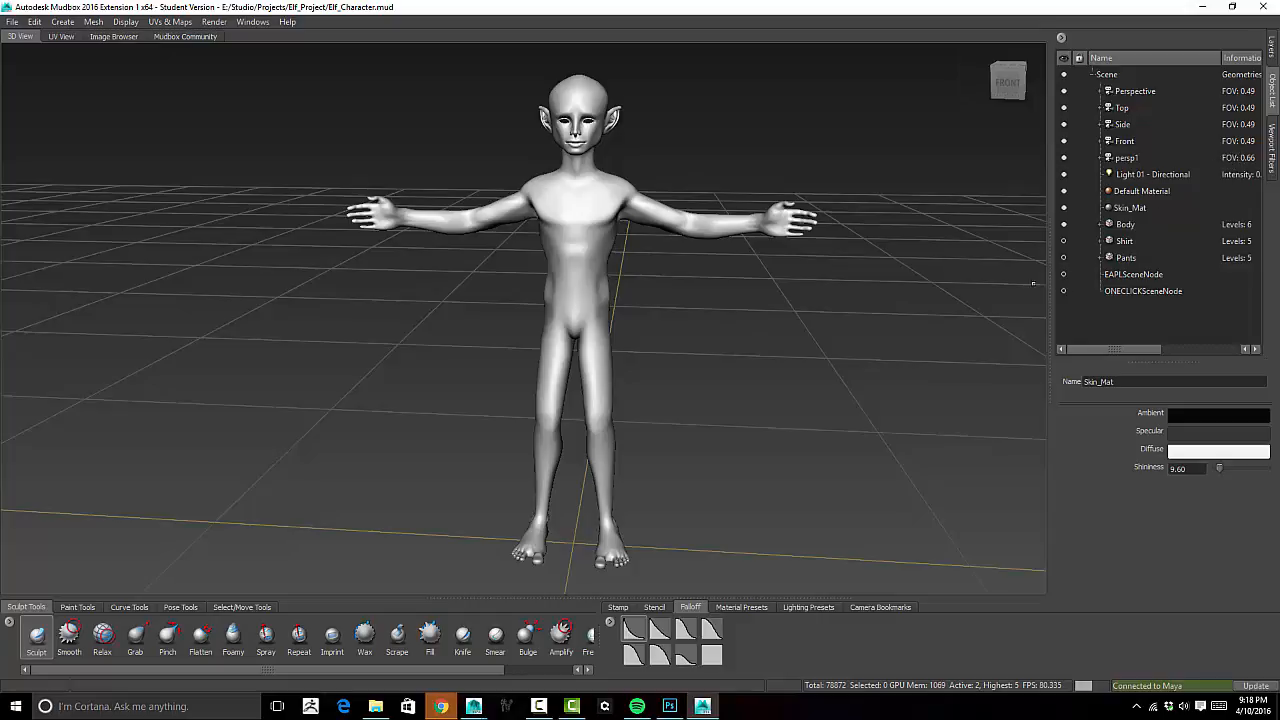
- Try to add a new paint layer to the body's Skin_Mat material
left_click(1271, 48)
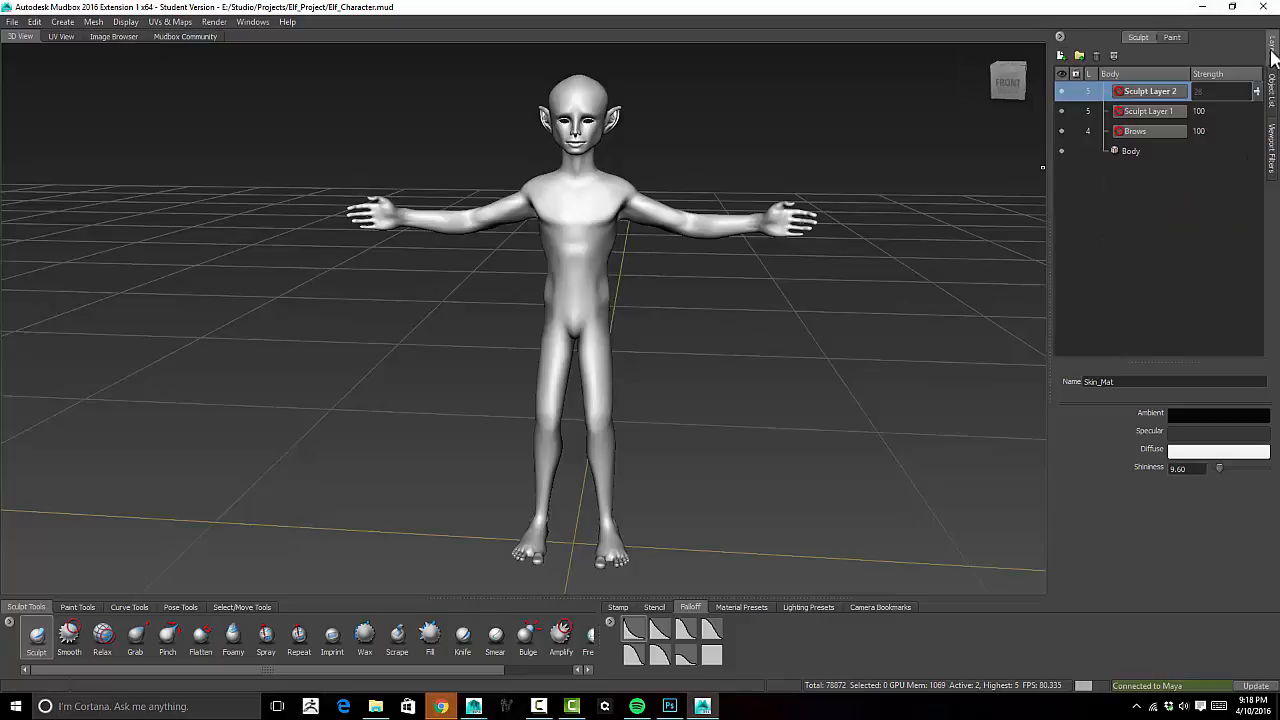
left_click(1174, 37)
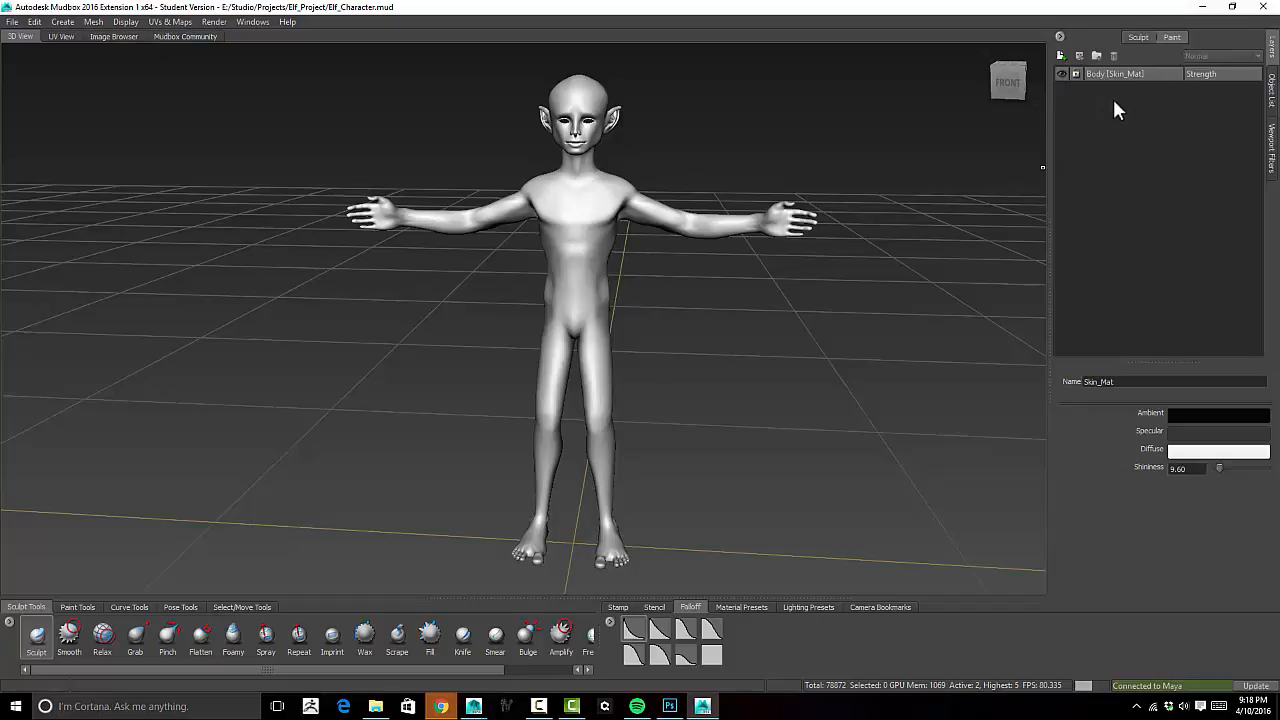
left_click(1065, 59)
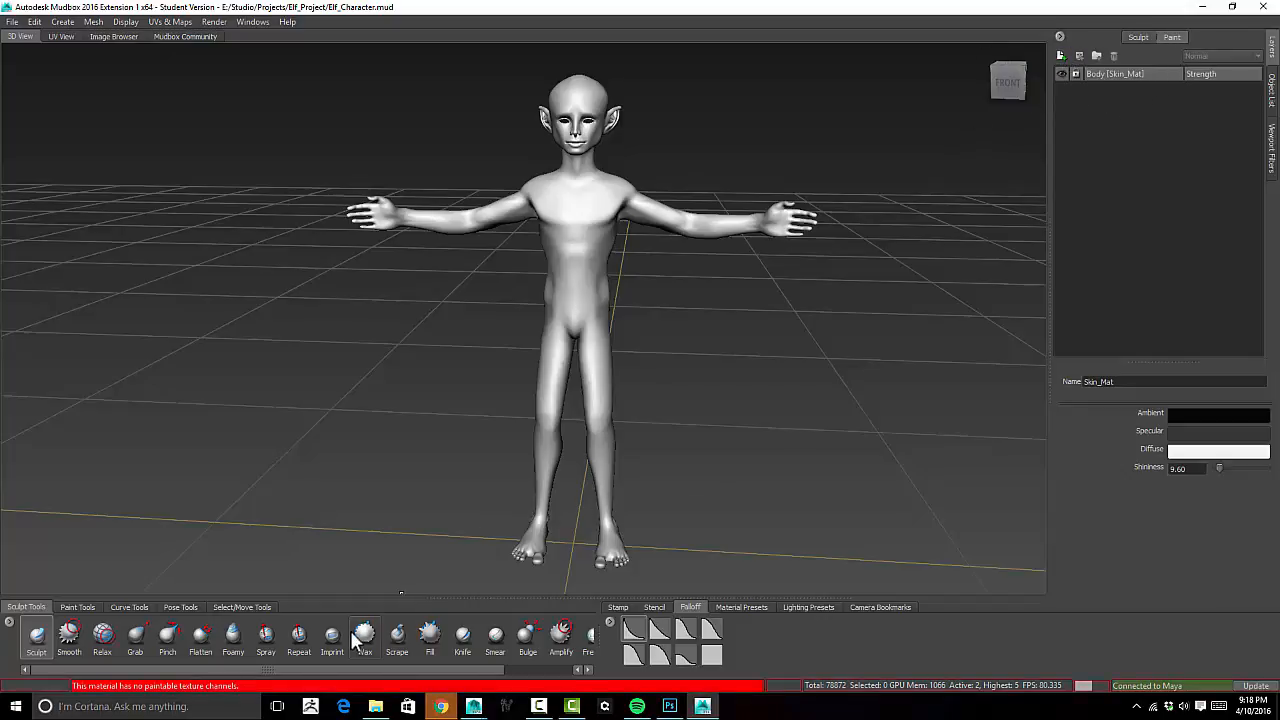
left_click_drag(439, 266, 415, 351, "alt")
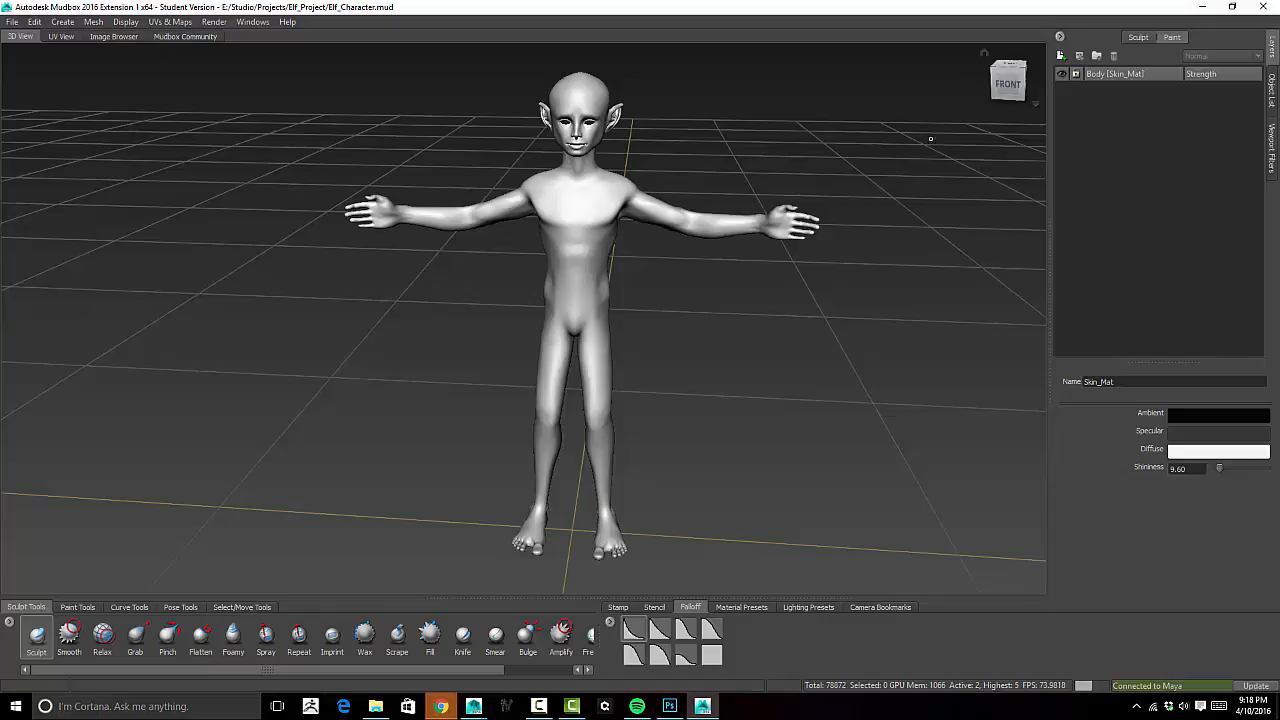
right_click(1118, 104)
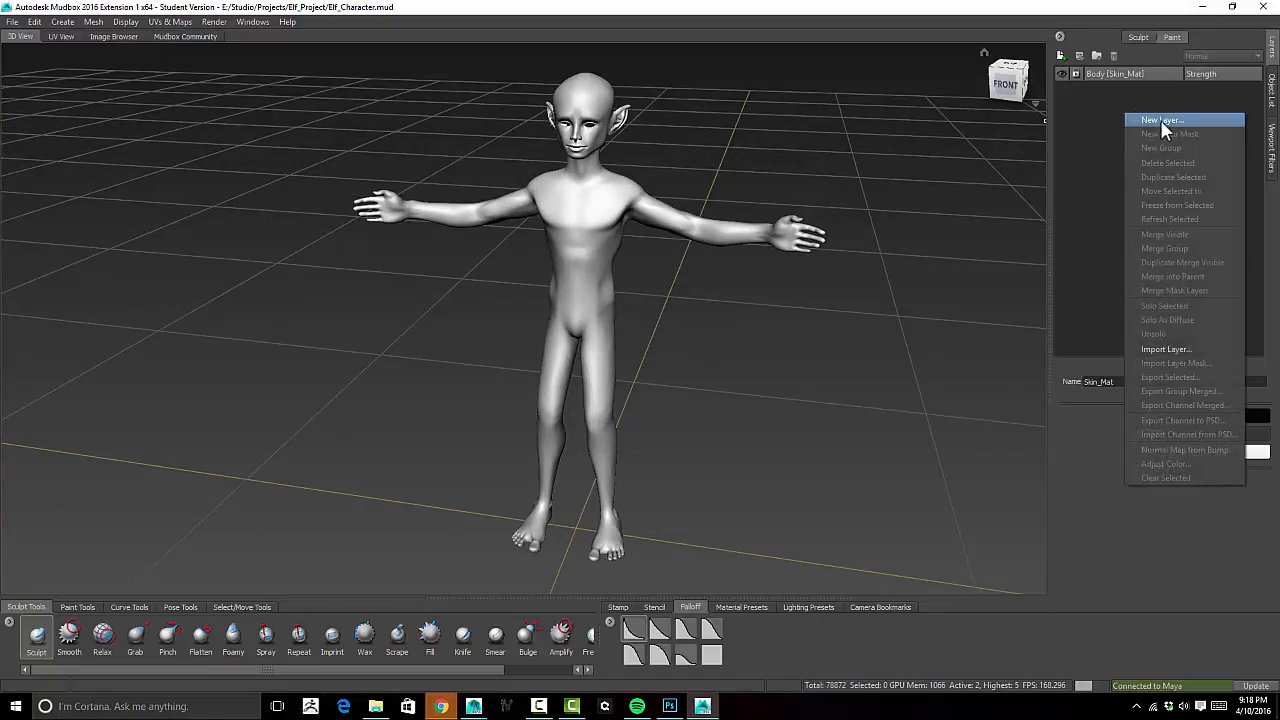
left_click(1164, 122)
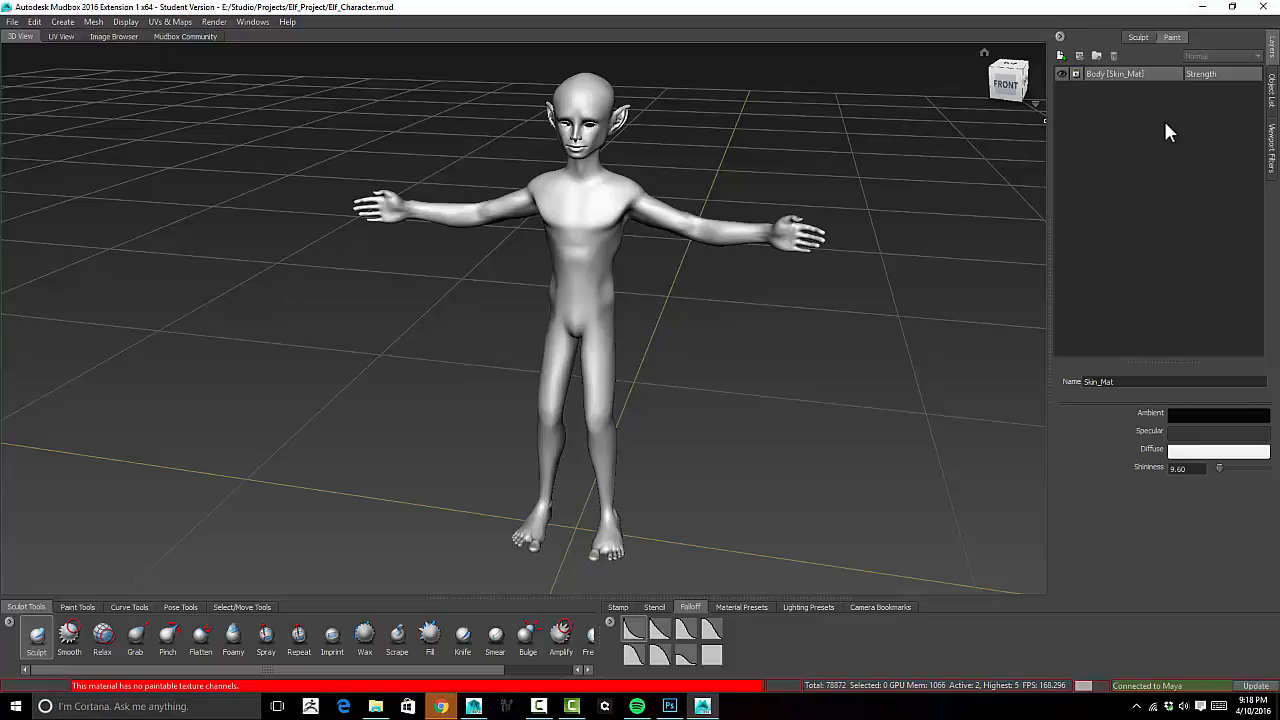
- Assign a new Mudbox Material to the elf's body in place of Skin_Mat, keeping its default settings
mouse_move(806, 163)
left_mouse_down("alt")
mouse_move(834, 165)
mouse_move(816, 169)
left_mouse_up("alt")
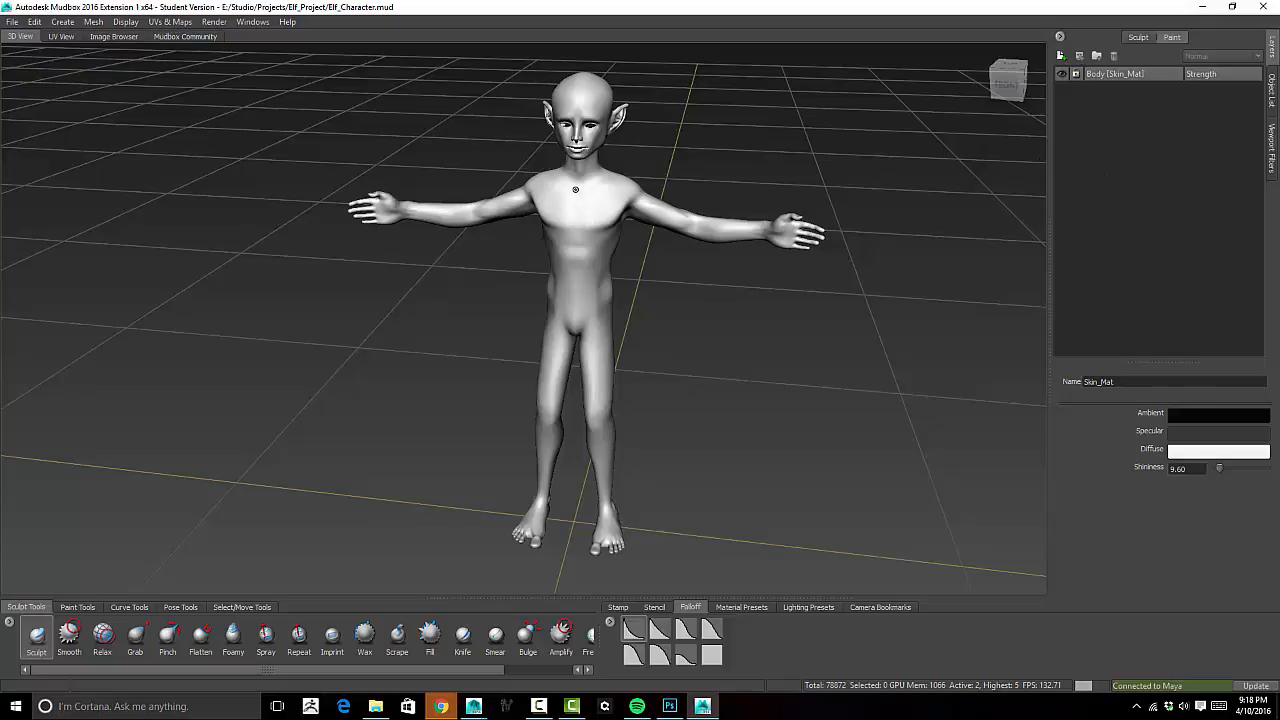
key("space")
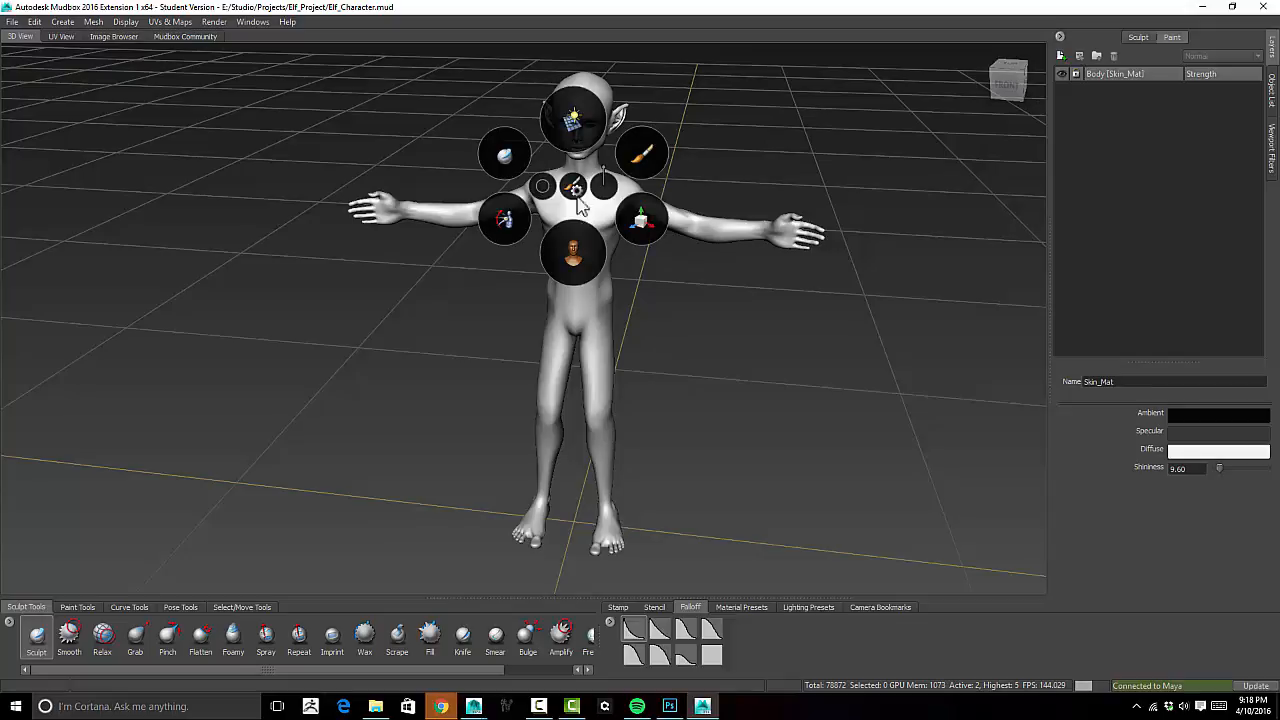
mouse_move(571, 245)
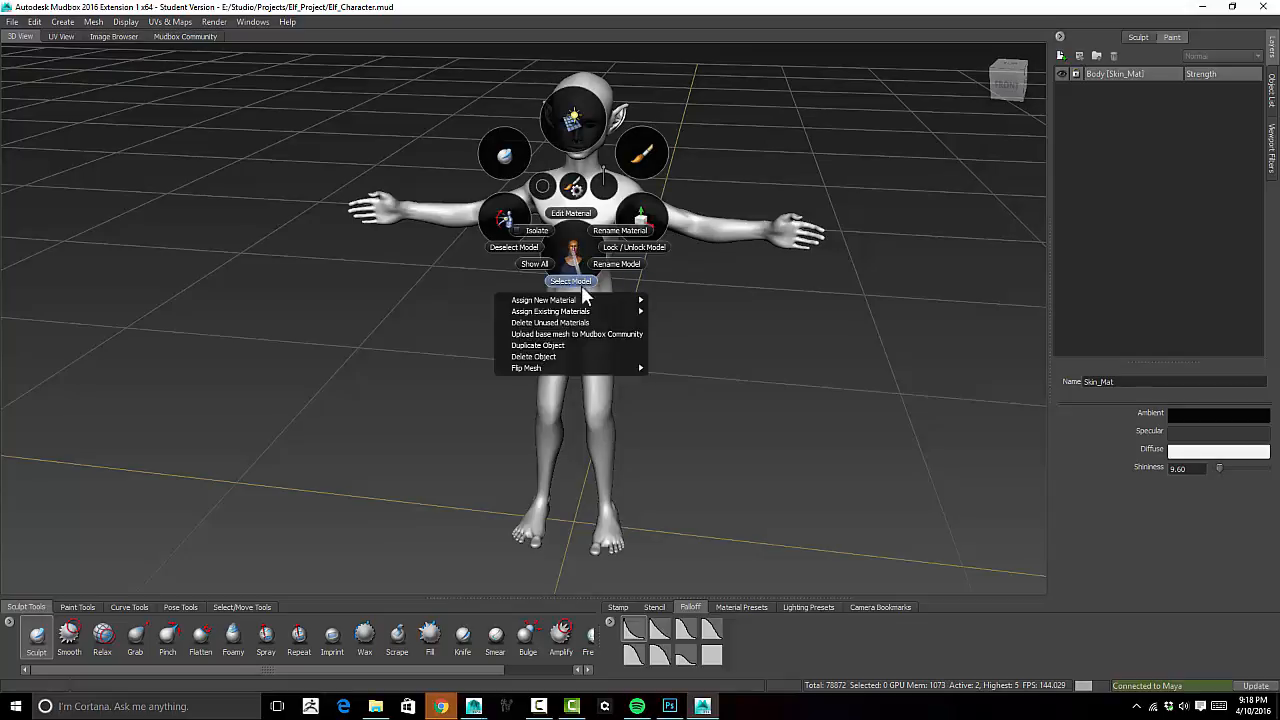
mouse_move(565, 300)
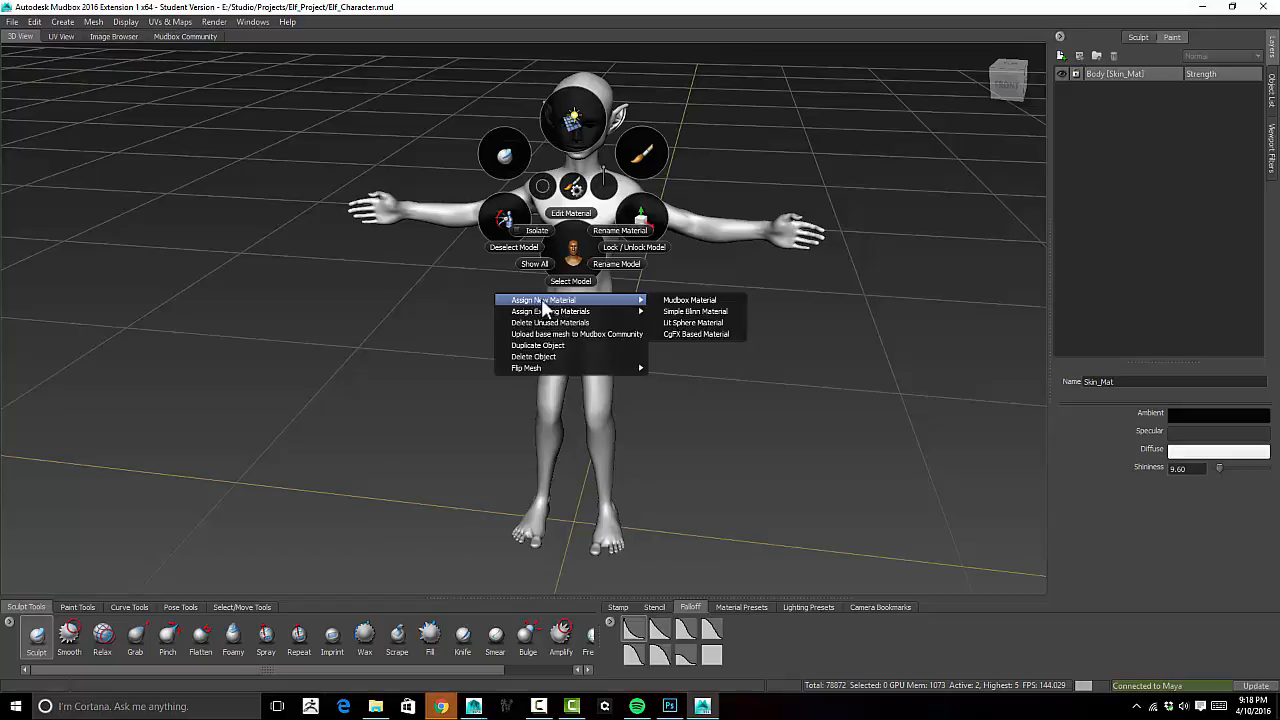
left_click(712, 300)
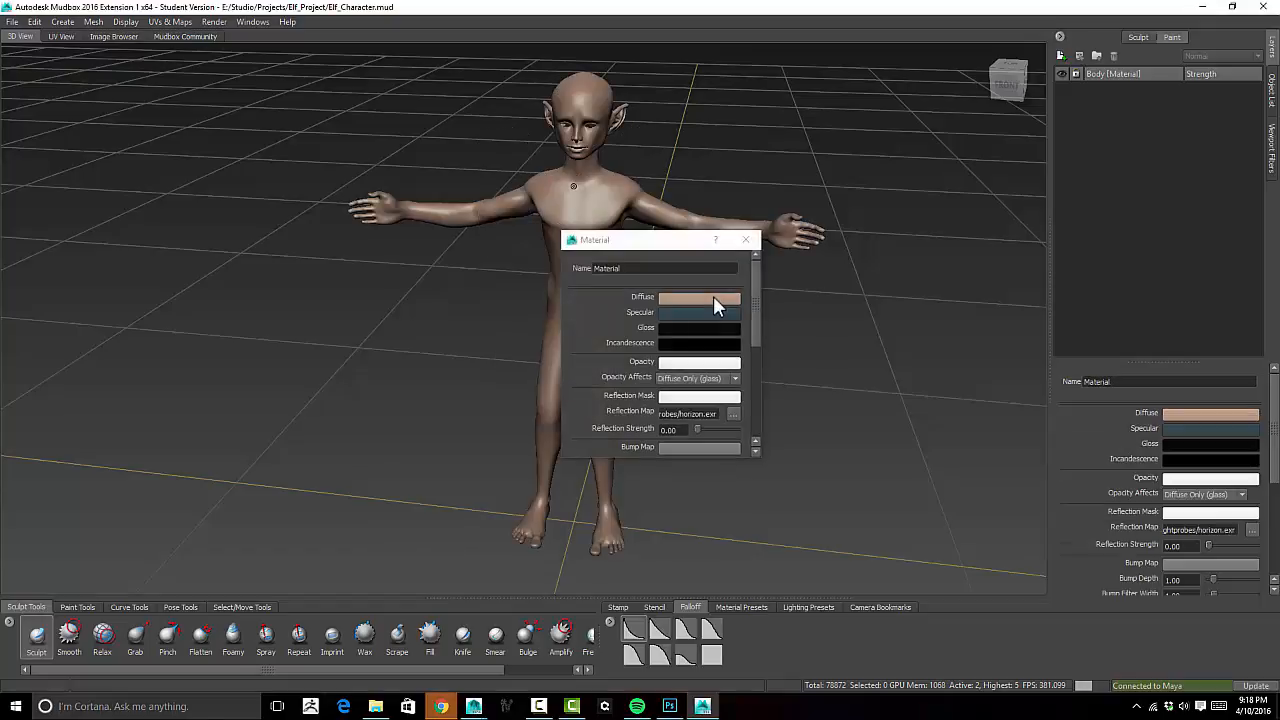
left_click_drag(678, 245, 828, 116)
left_click_drag(909, 199, 913, 166)
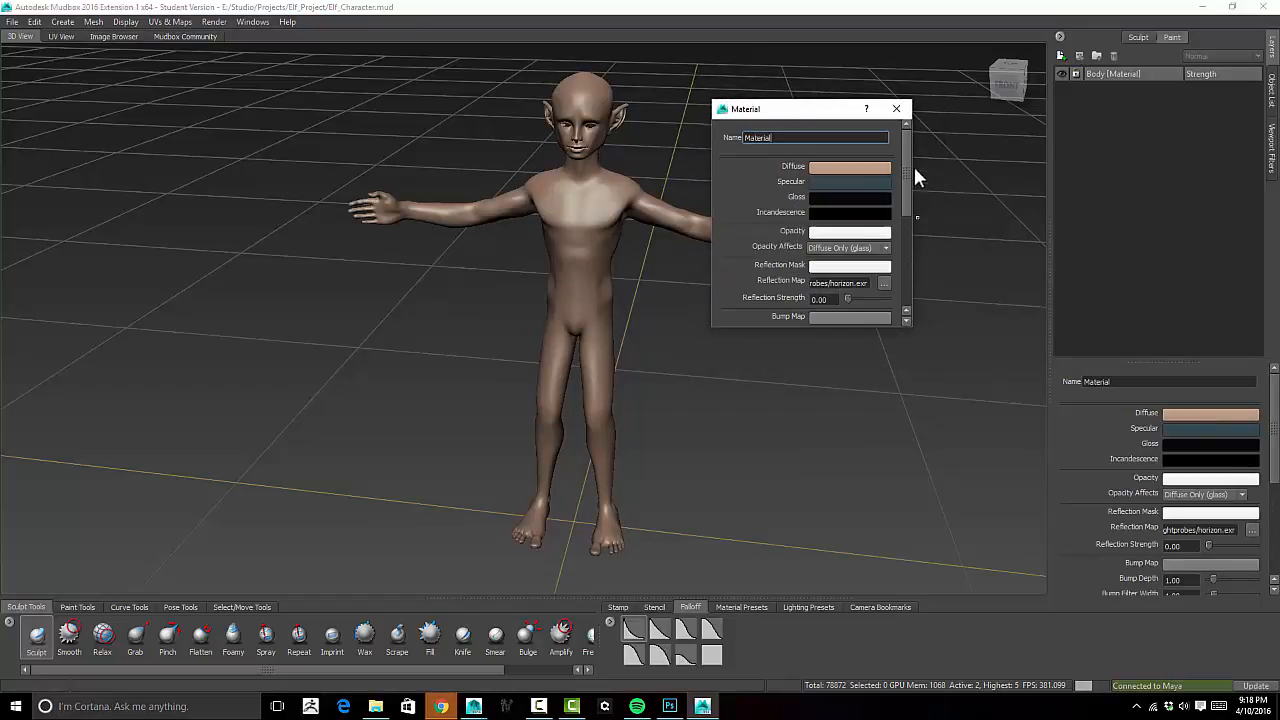
left_click(906, 106)
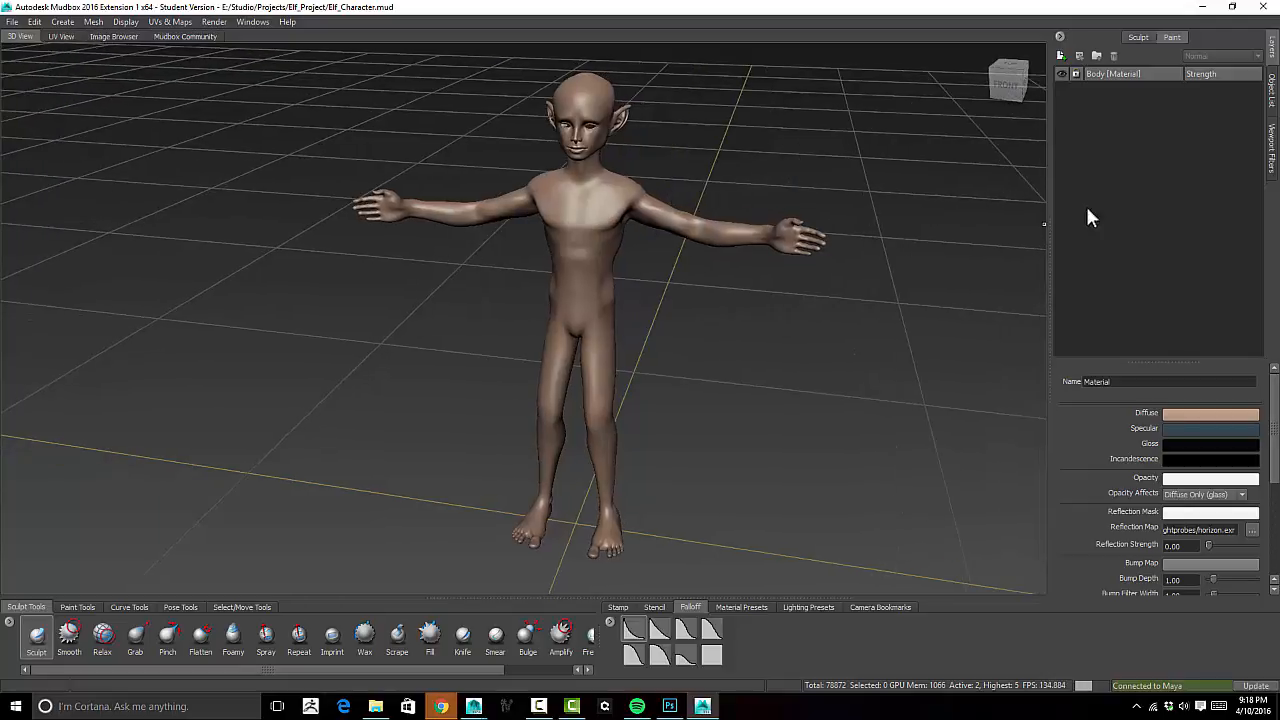
- Create a Diffuse paint layer named Base_Color on the body's material, at size 4096 in PNG [8 bit, RGBA] format
right_click(1120, 114)
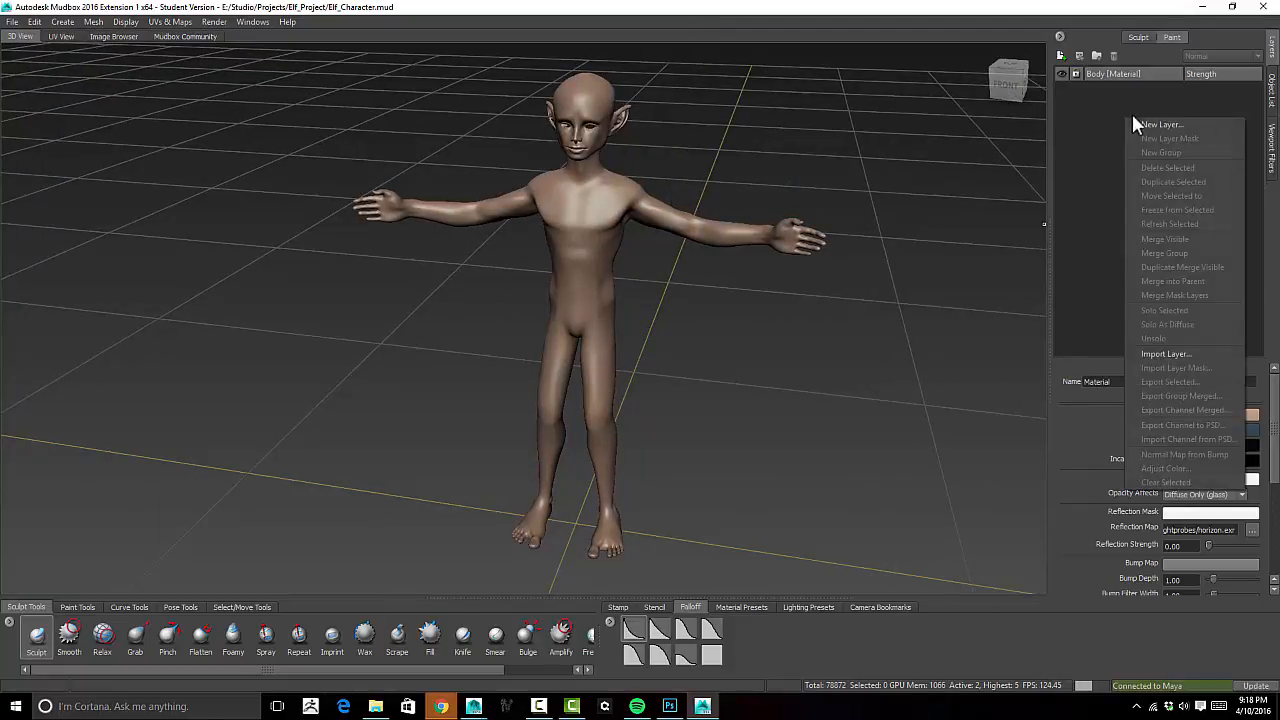
left_click(1143, 122)
mouse_move(633, 289)
left_mouse_down()
mouse_move(683, 266)
mouse_move(752, 140)
mouse_move(575, 182)
left_mouse_up()
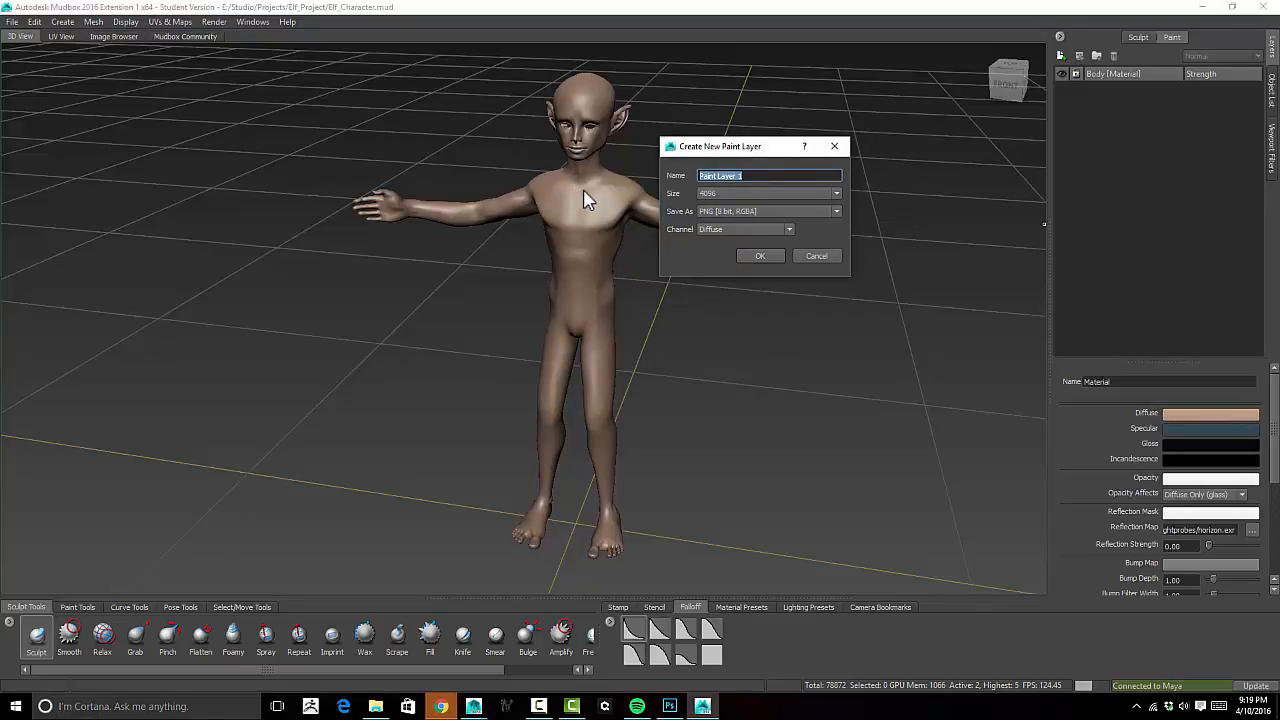
type("B")
type("ase_Color")
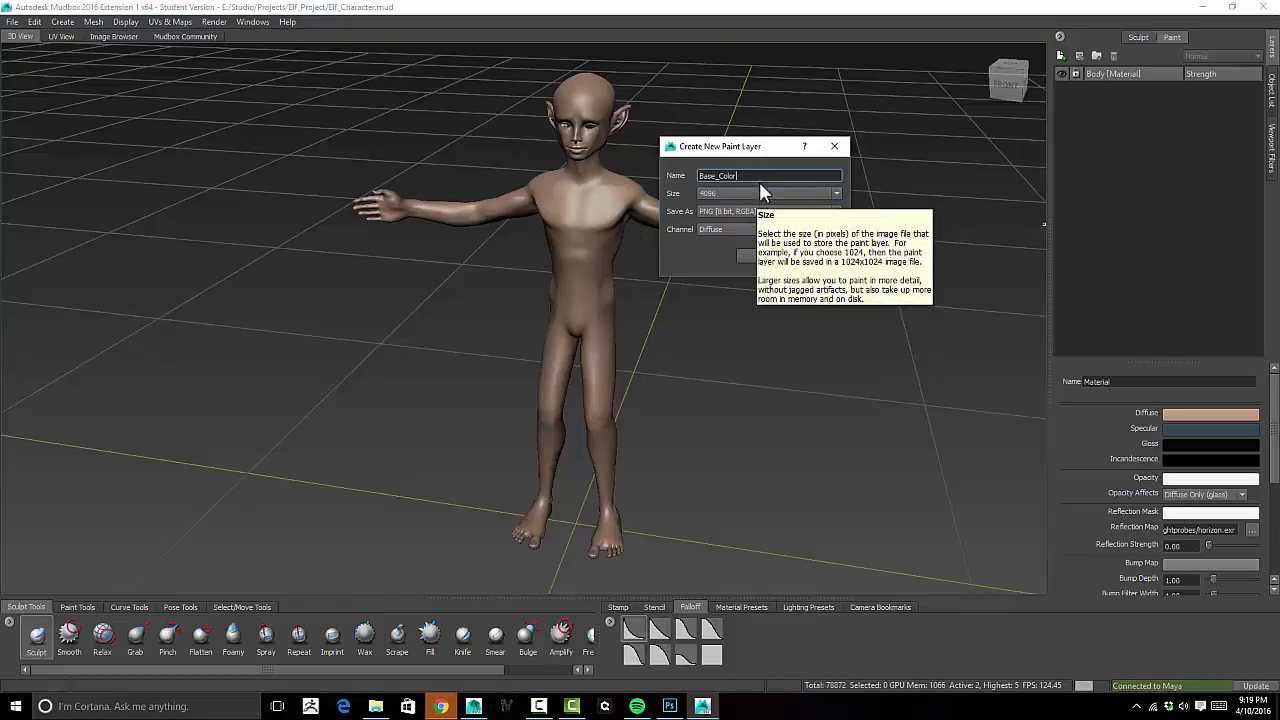
mouse_move(763, 150)
left_mouse_down()
mouse_move(837, 151)
mouse_move(857, 114)
mouse_move(830, 80)
left_mouse_up()
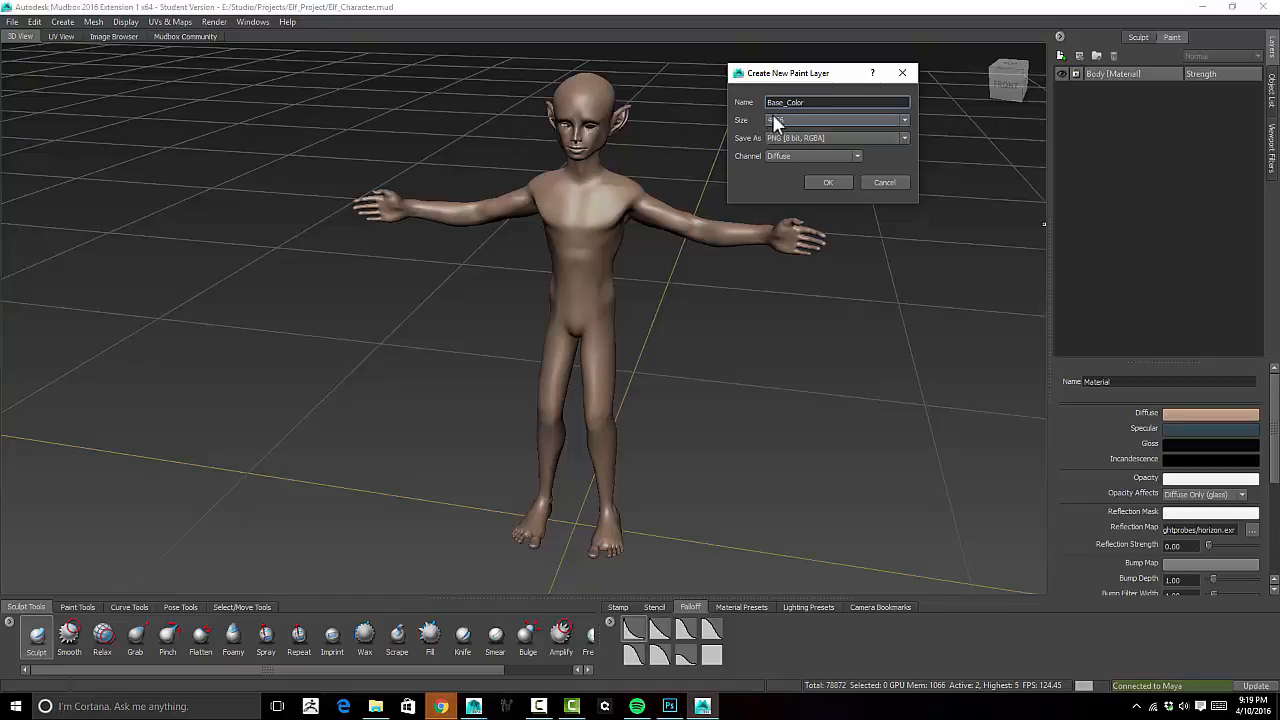
left_click(805, 118)
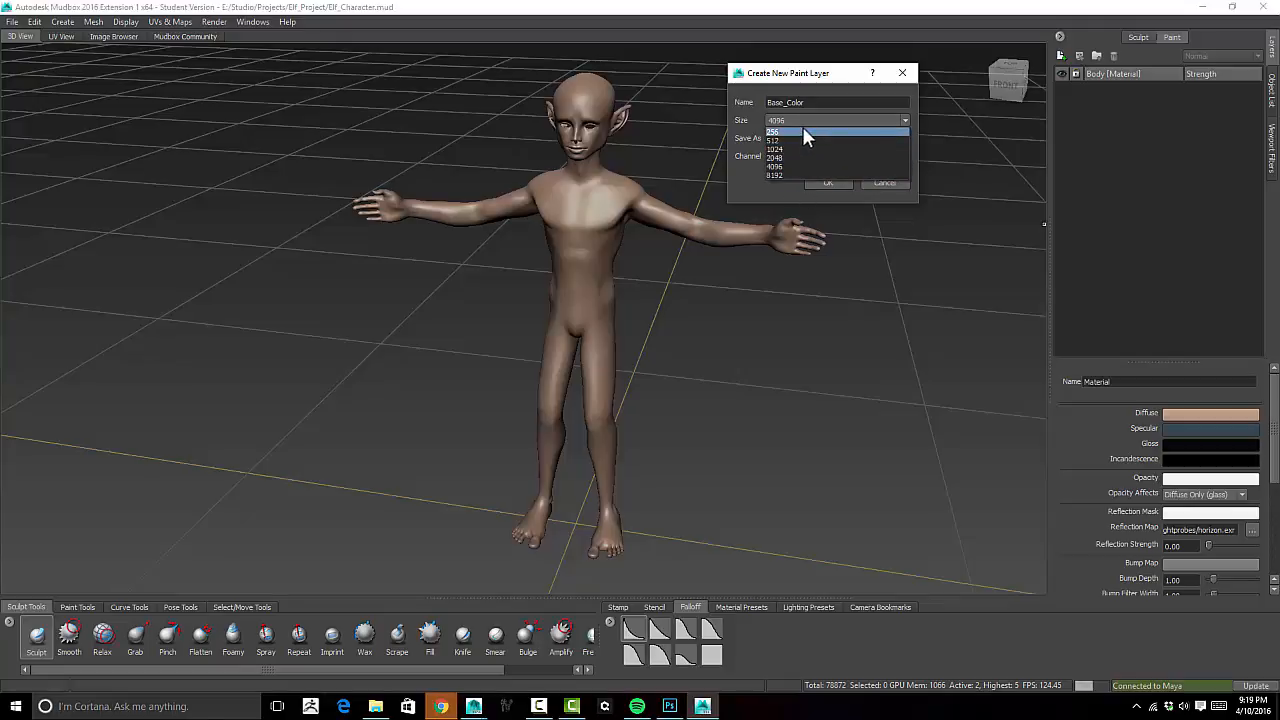
left_click(802, 166)
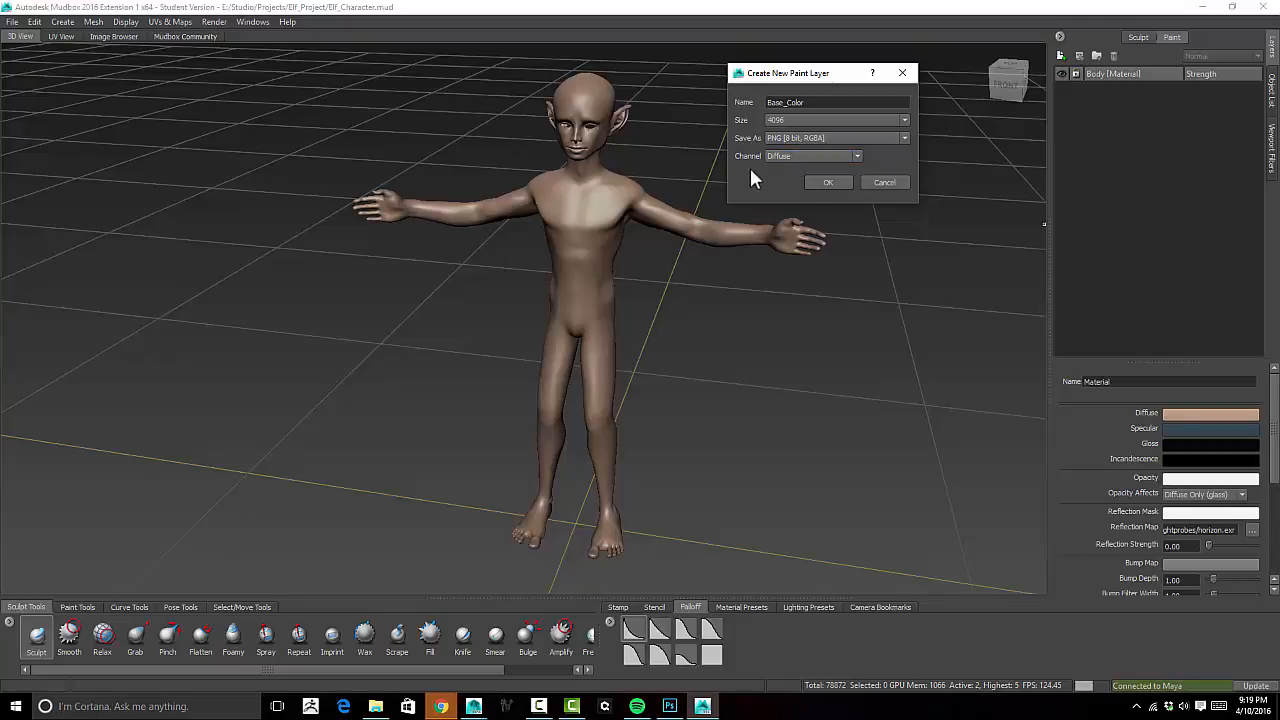
left_click(833, 182)
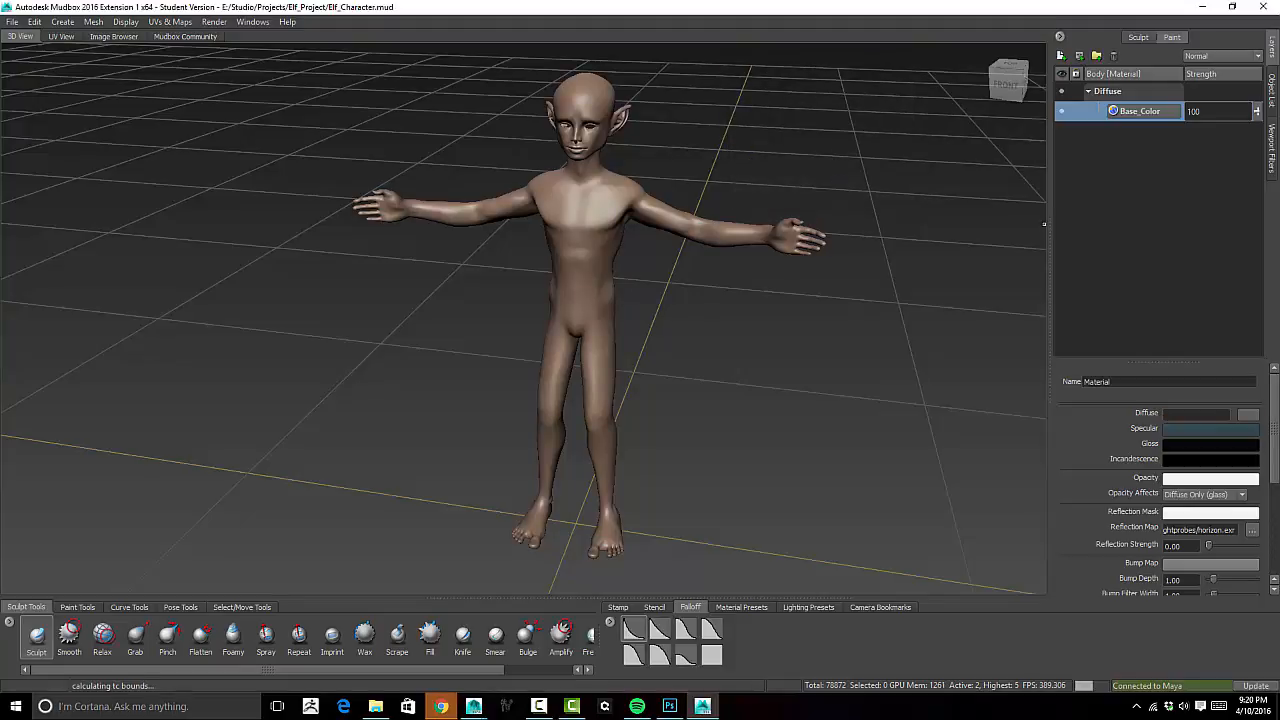
- Choose the Paint Brush tool, turn off its stamp image and set its color to white
left_click_drag(739, 136, 744, 126, "alt")
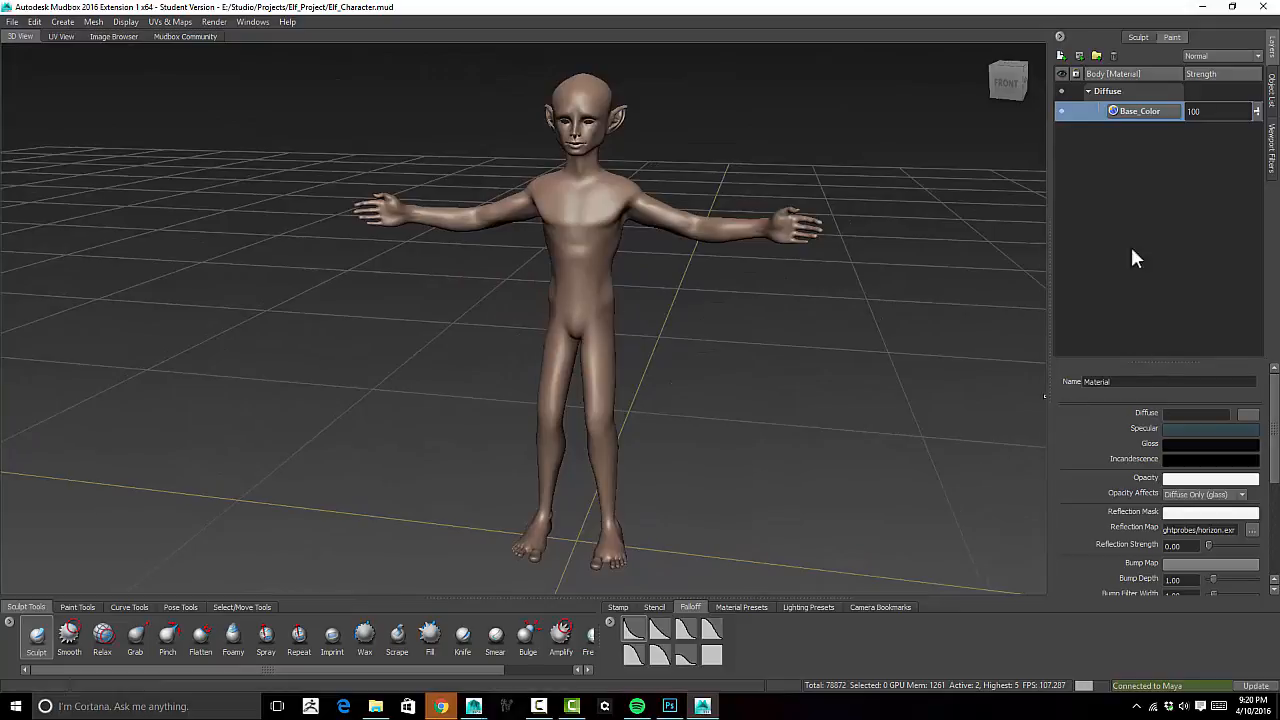
left_click(80, 606)
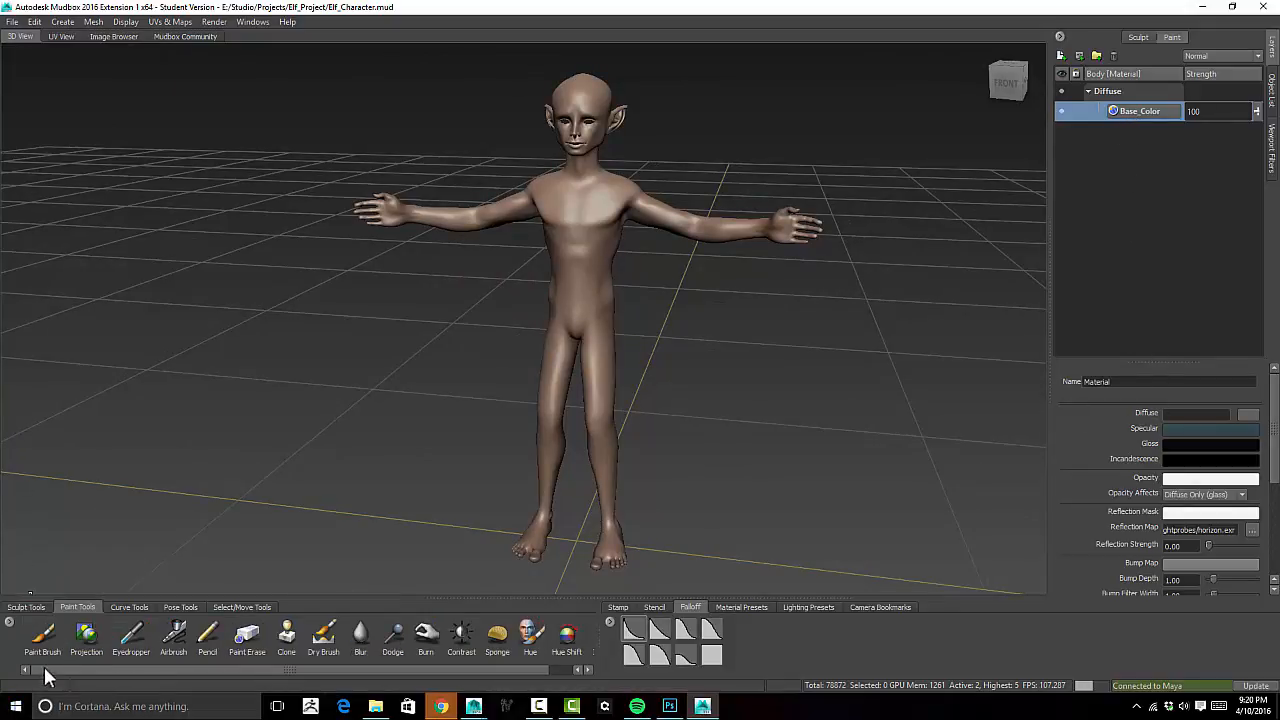
left_click(42, 636)
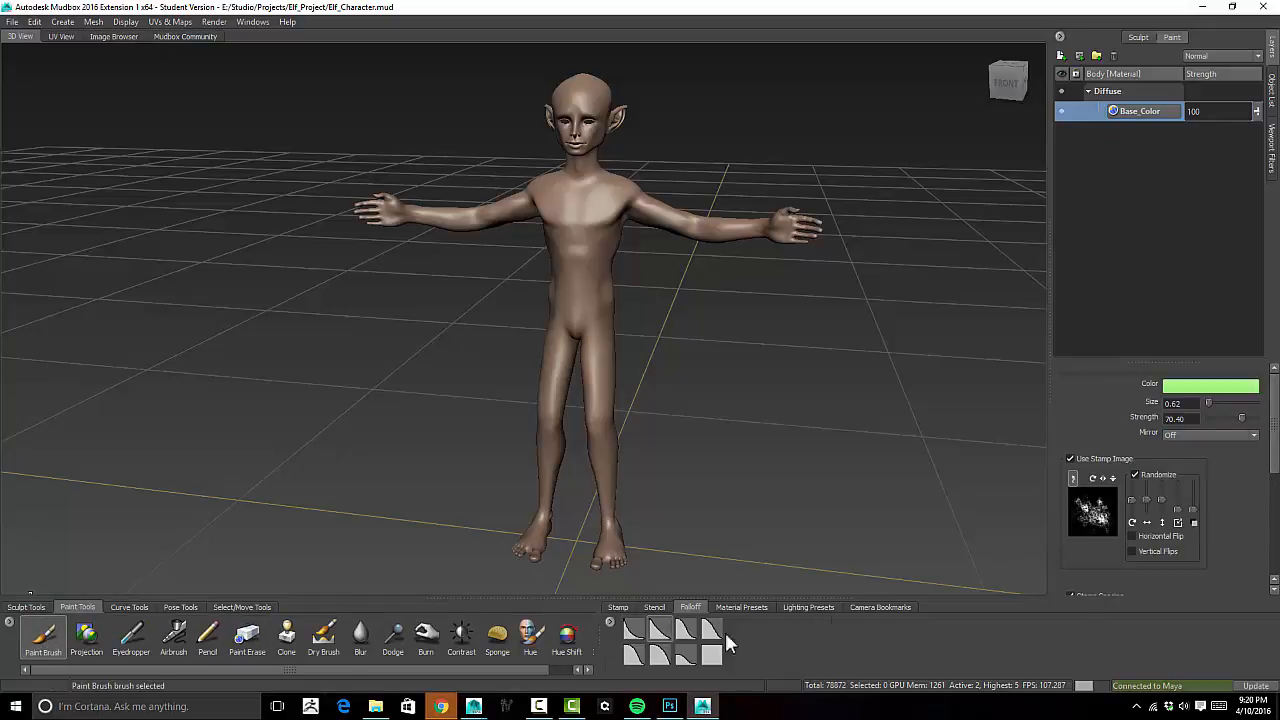
left_click(1071, 458)
left_click(1202, 386)
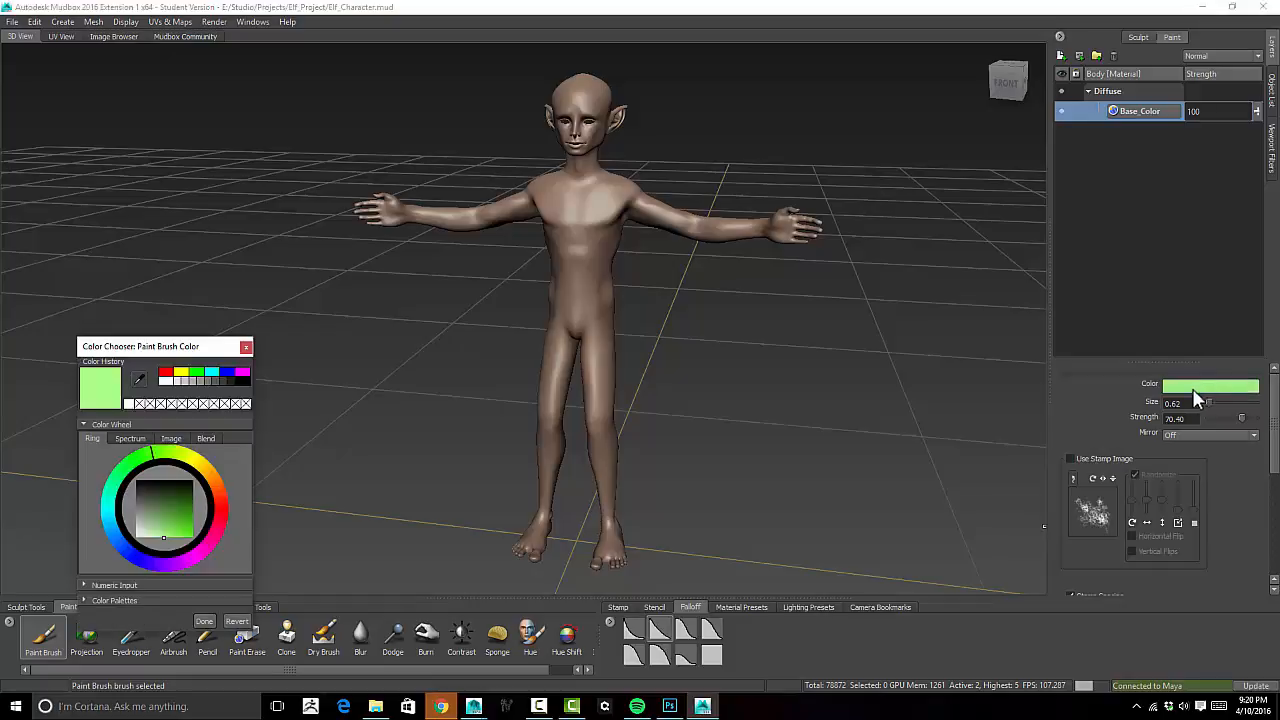
left_click_drag(148, 522, 132, 546)
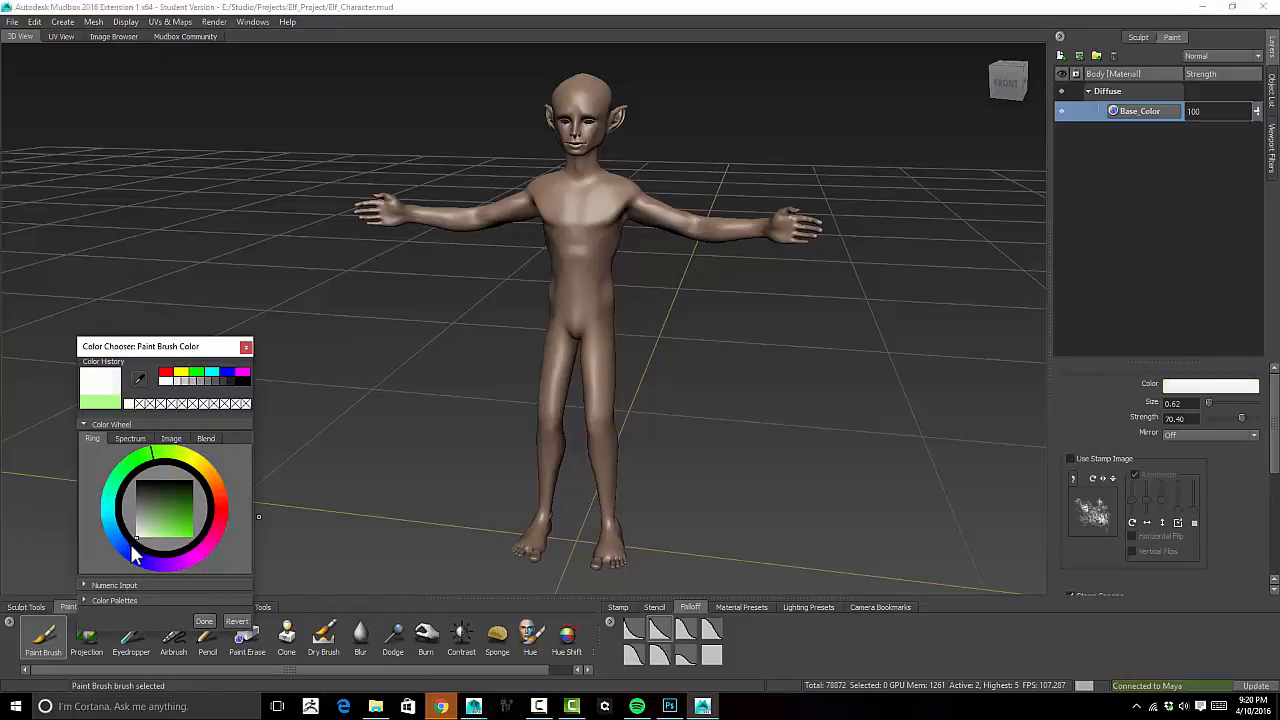
left_click(203, 621)
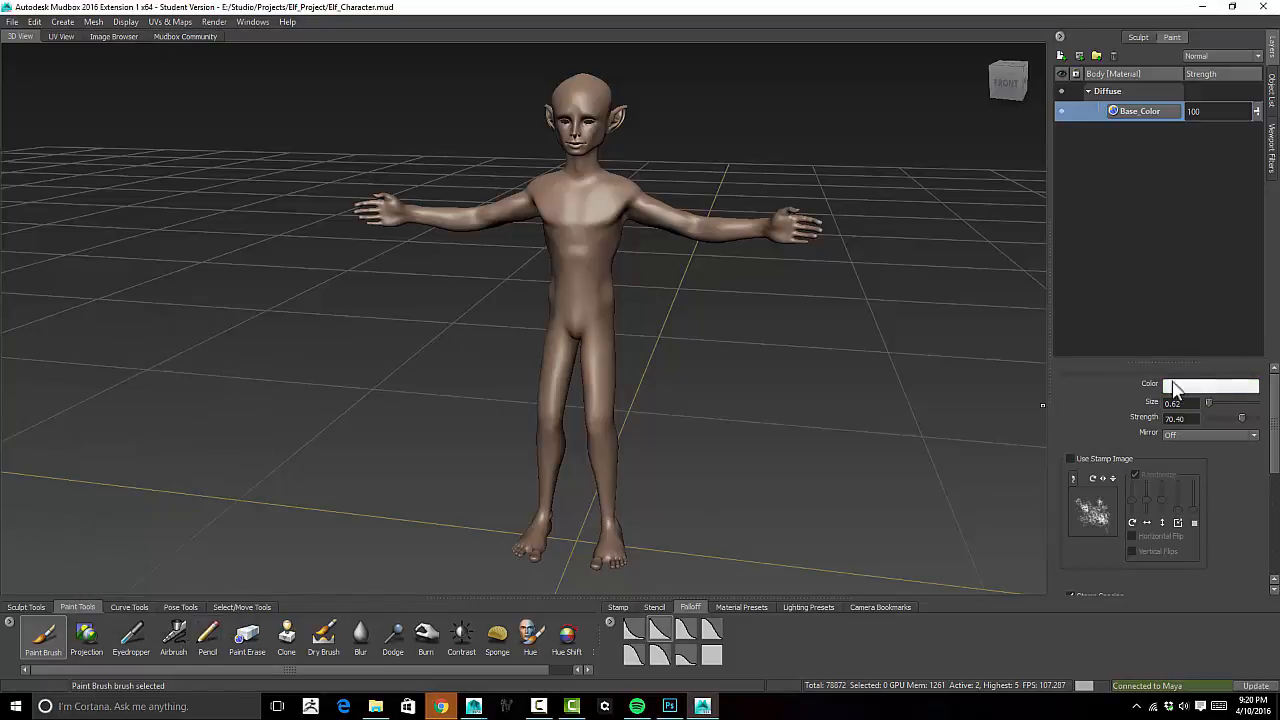
- Flood the Base_Color paint layer with the white brush color
left_click_drag(1276, 392, 1276, 496)
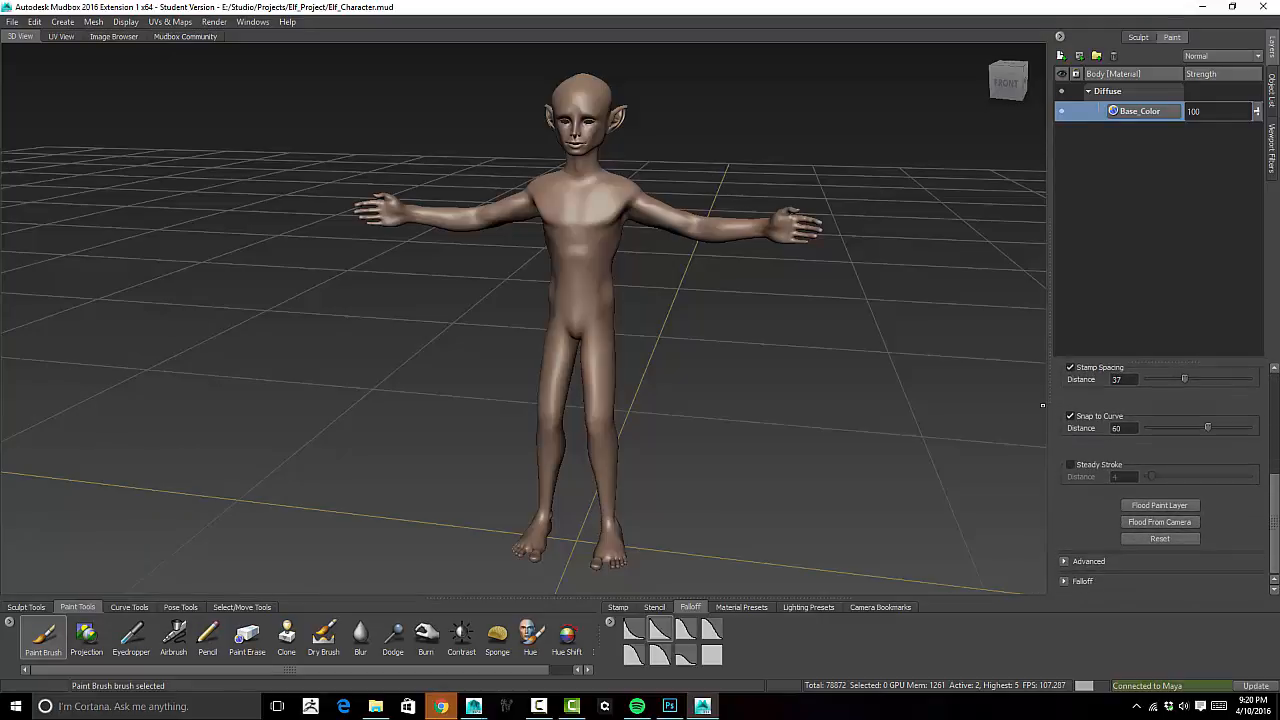
left_click(1163, 506)
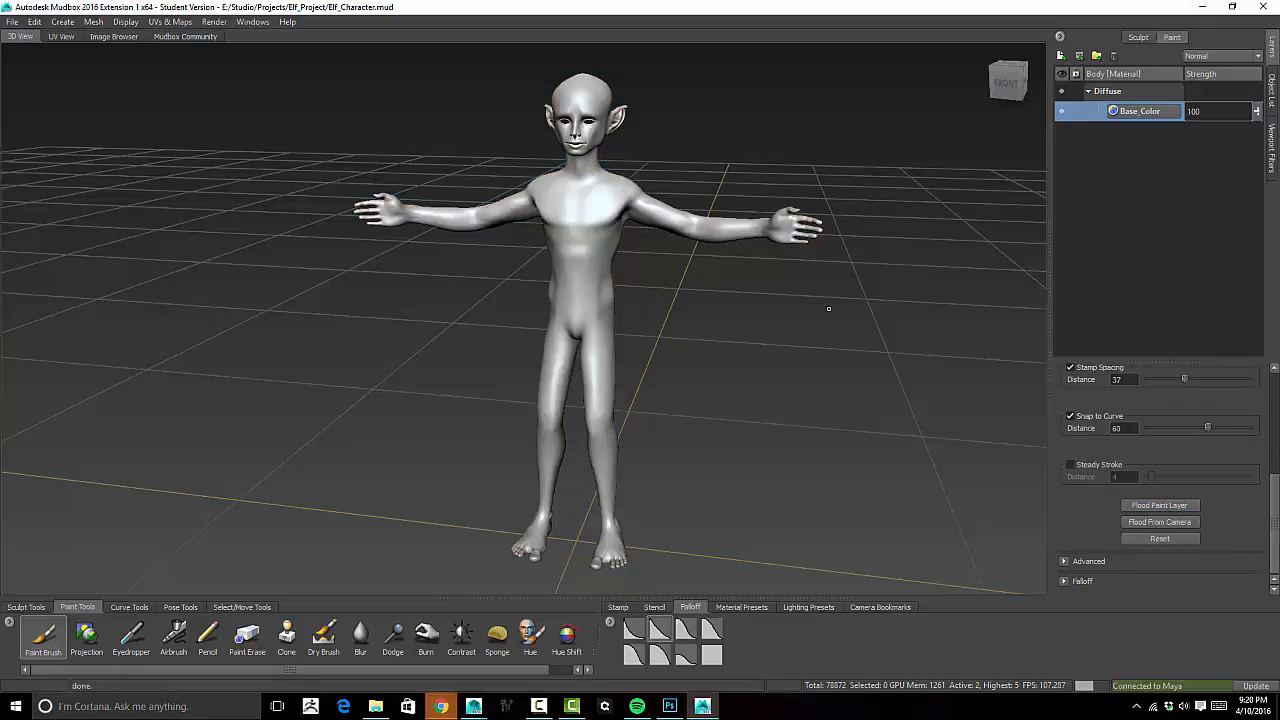
left_click_drag(828, 308, 799, 333, "alt")
left_click_drag(895, 370, 691, 349, "alt")
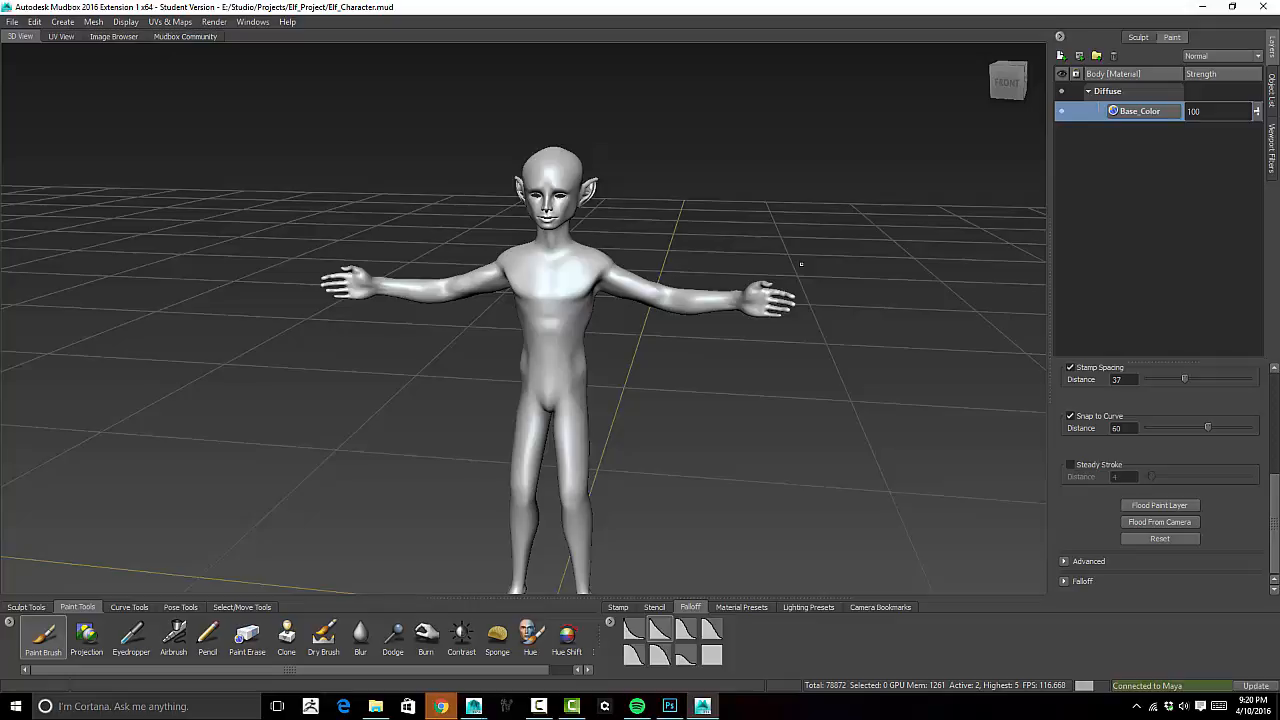
left_click_drag(675, 263, 640, 261, "alt")
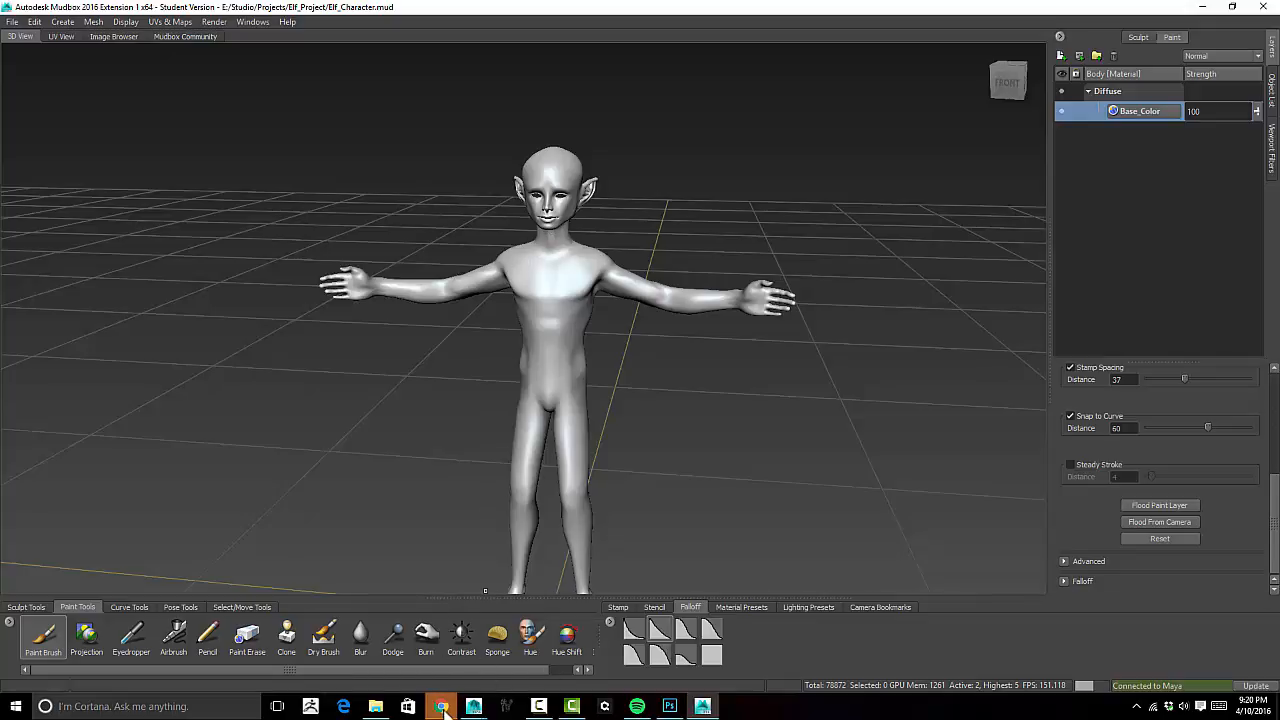
- Switch to Chrome and study the image results for "color zones of the face", then return to Mudbox
mouse_move(444, 708)
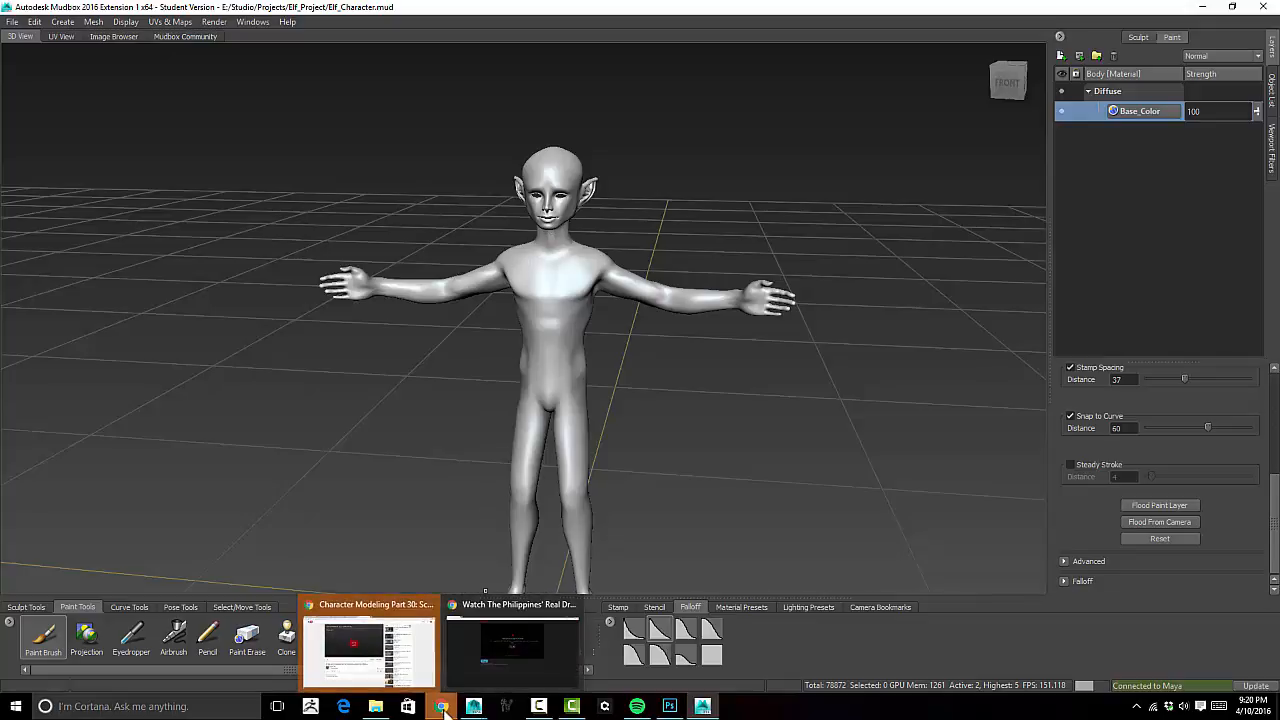
left_click(316, 636)
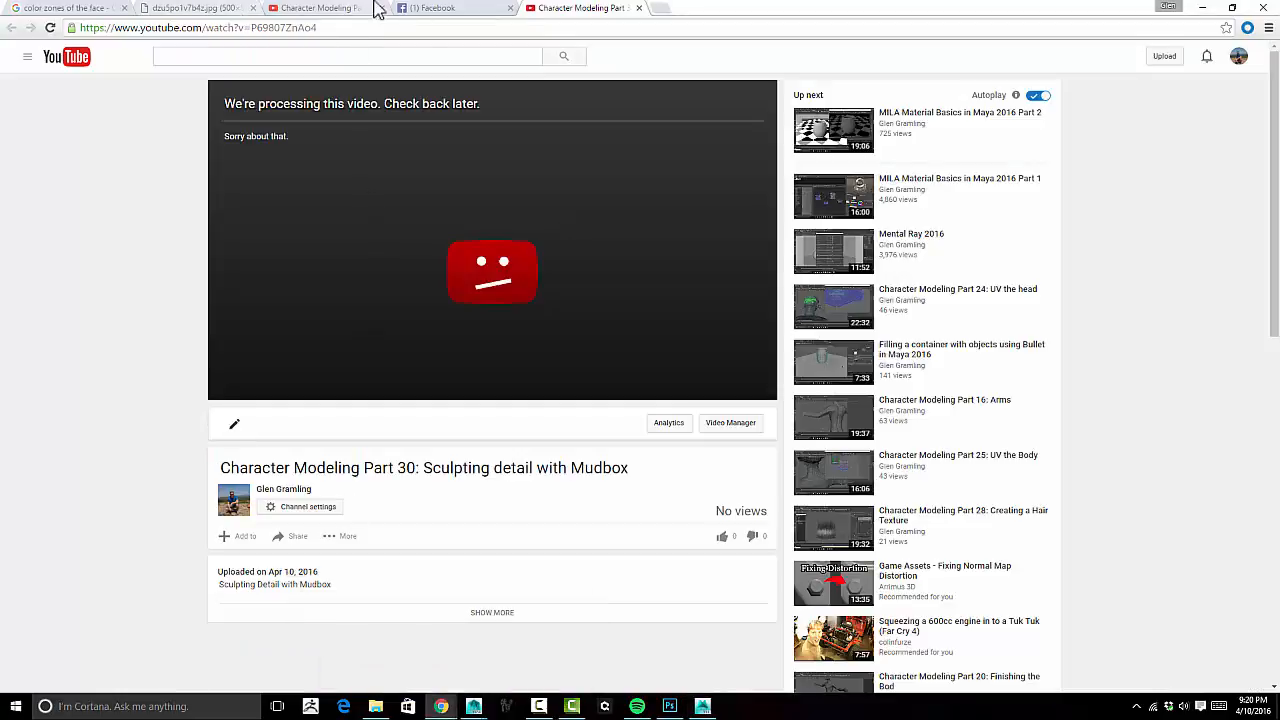
left_click(46, 10)
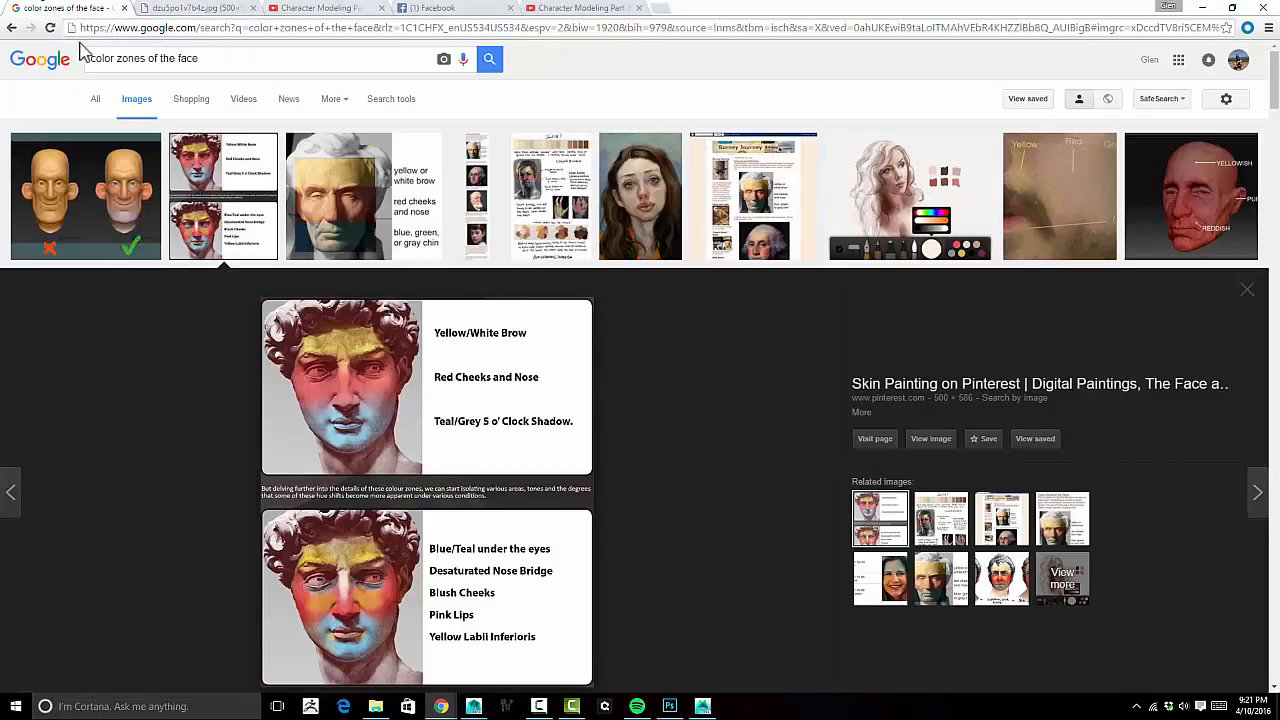
left_click(216, 60)
left_click_drag(216, 60, 62, 68)
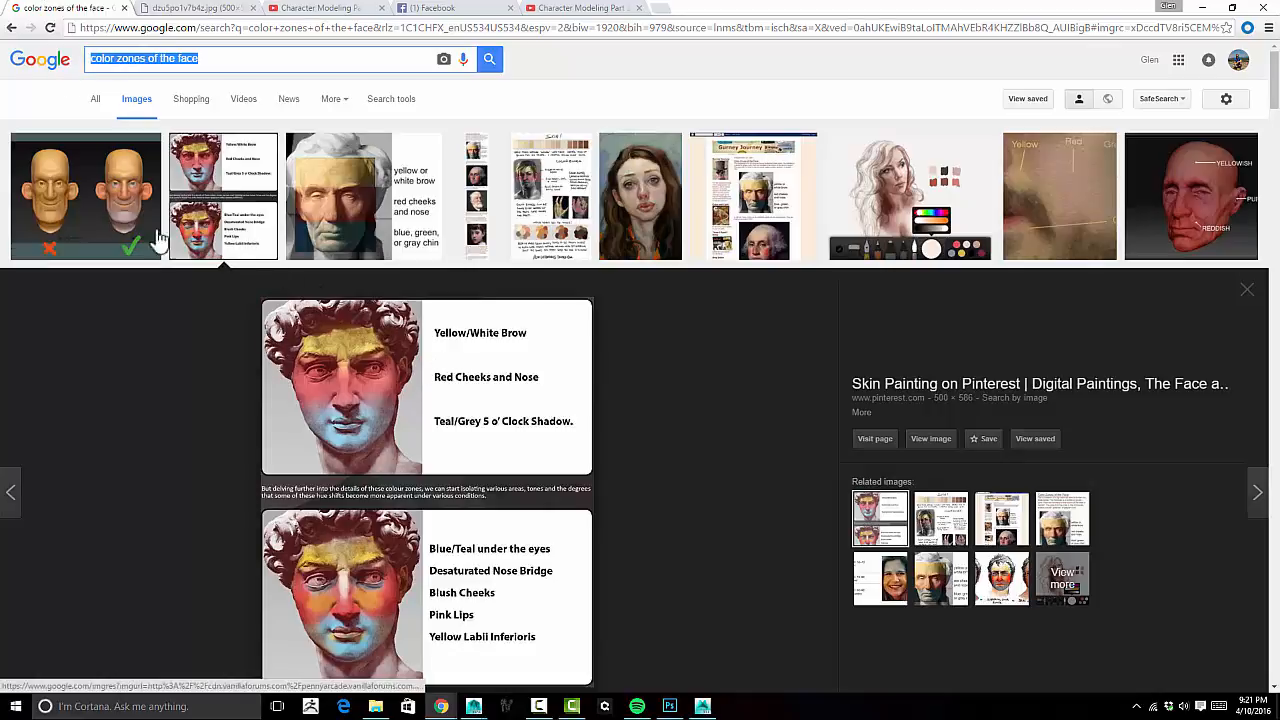
scroll(390, 370, "down", 2)
scroll(400, 388, "down", 2)
scroll(400, 388, "up", 2)
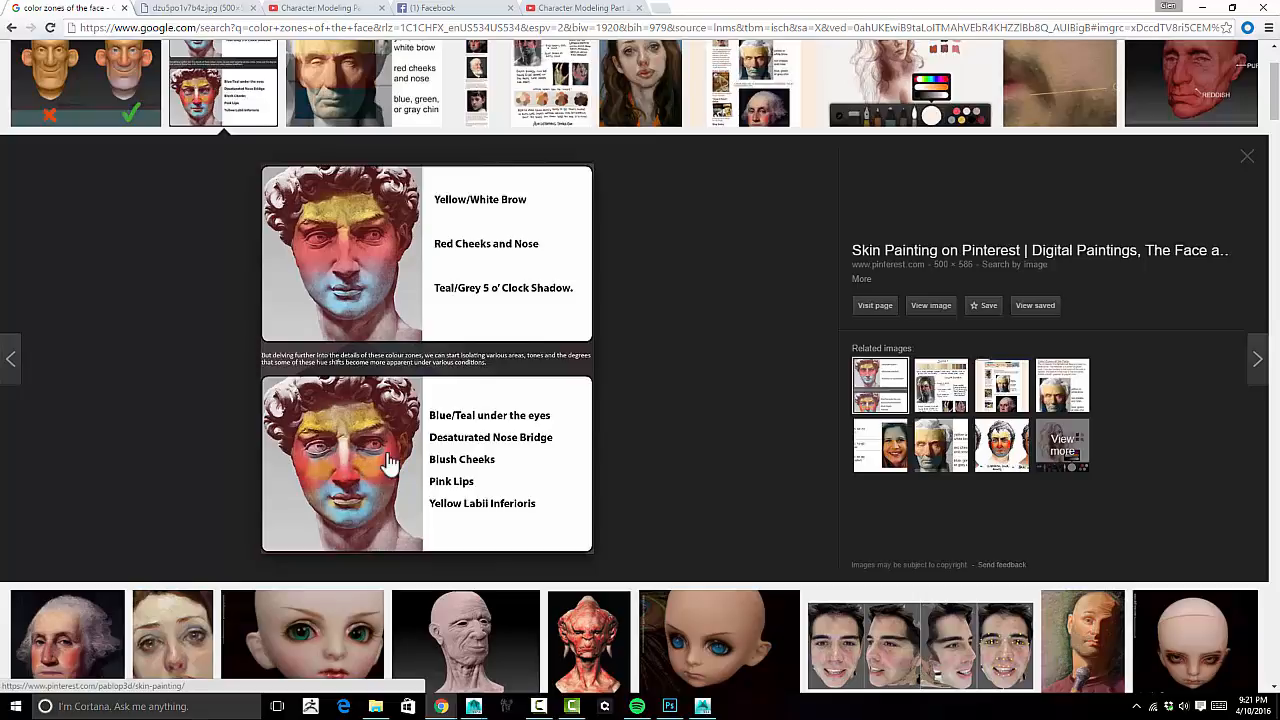
scroll(390, 462, "up", 3)
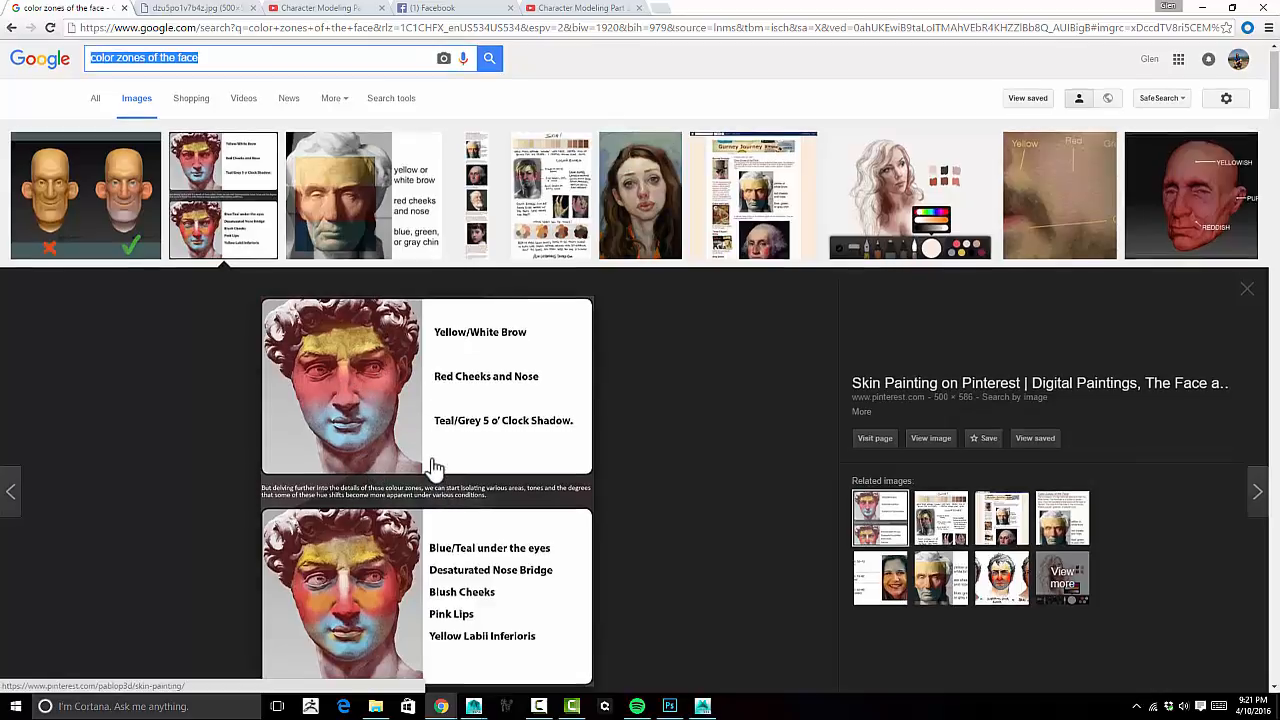
scroll(434, 465, "down", 1)
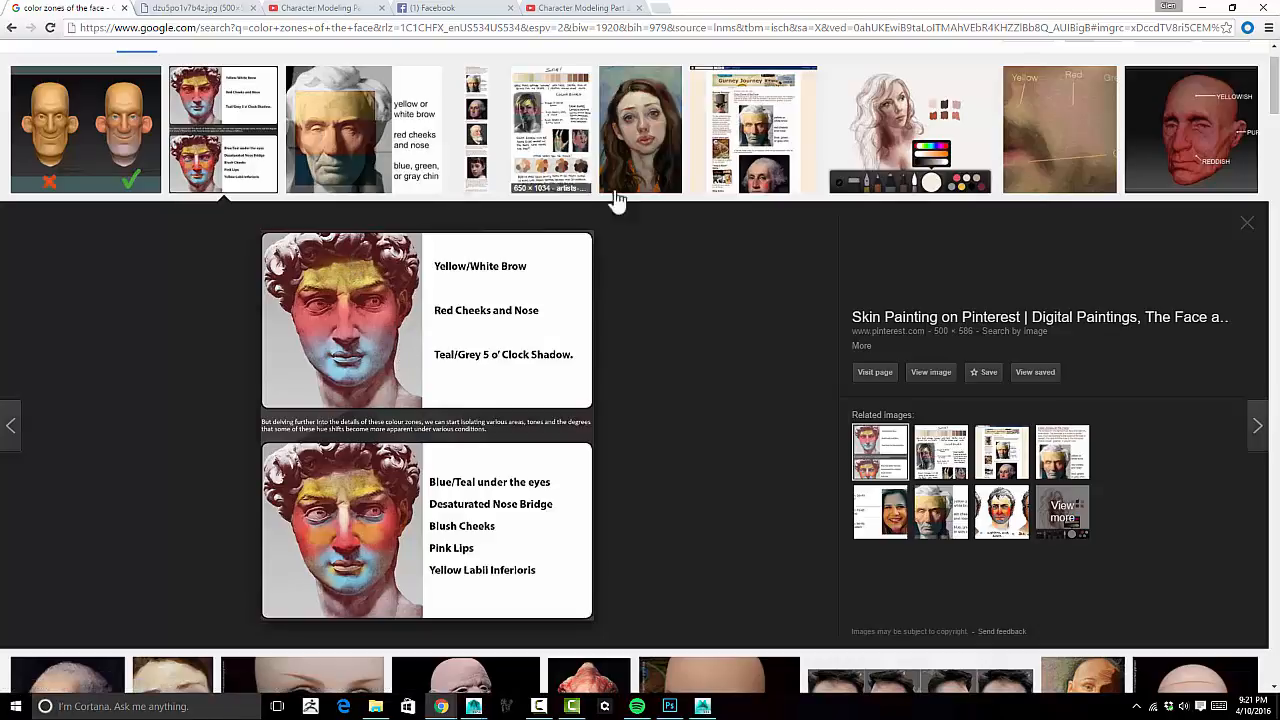
left_click(1203, 7)
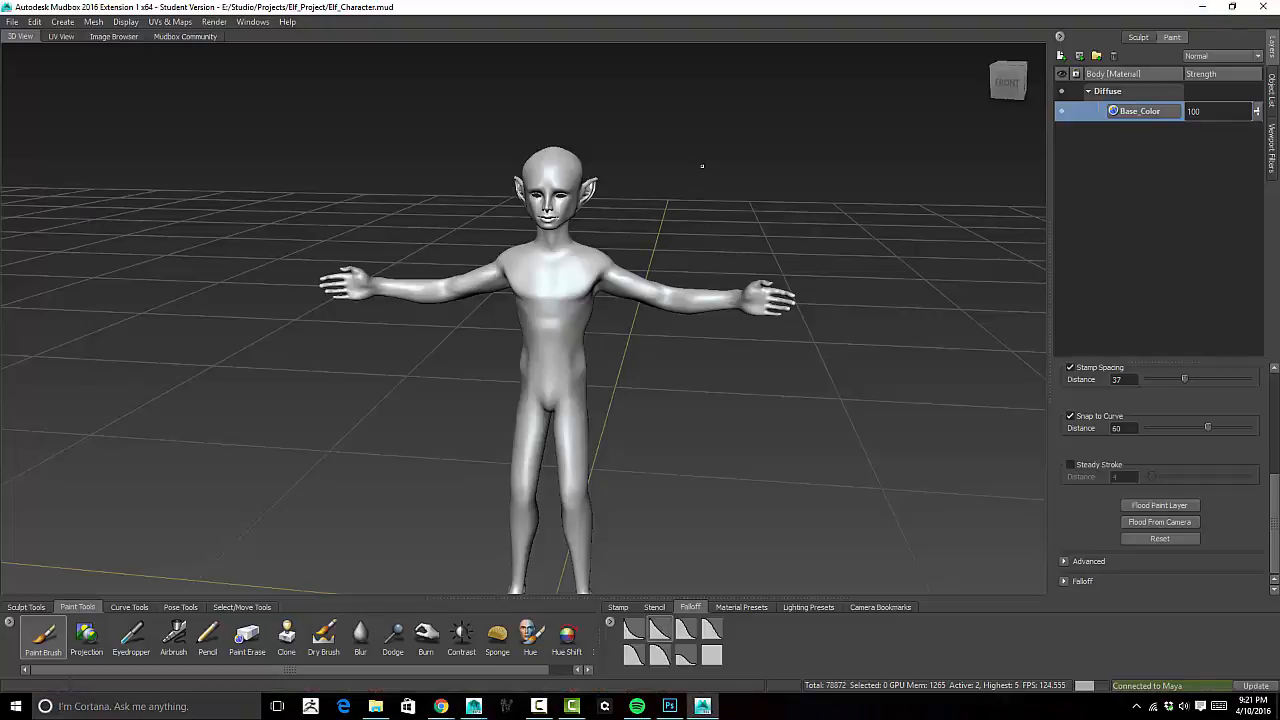
- Give the Paint Brush a different falloff preset, ready for work on the elf's face
left_click_drag(702, 166, 712, 165, "alt")
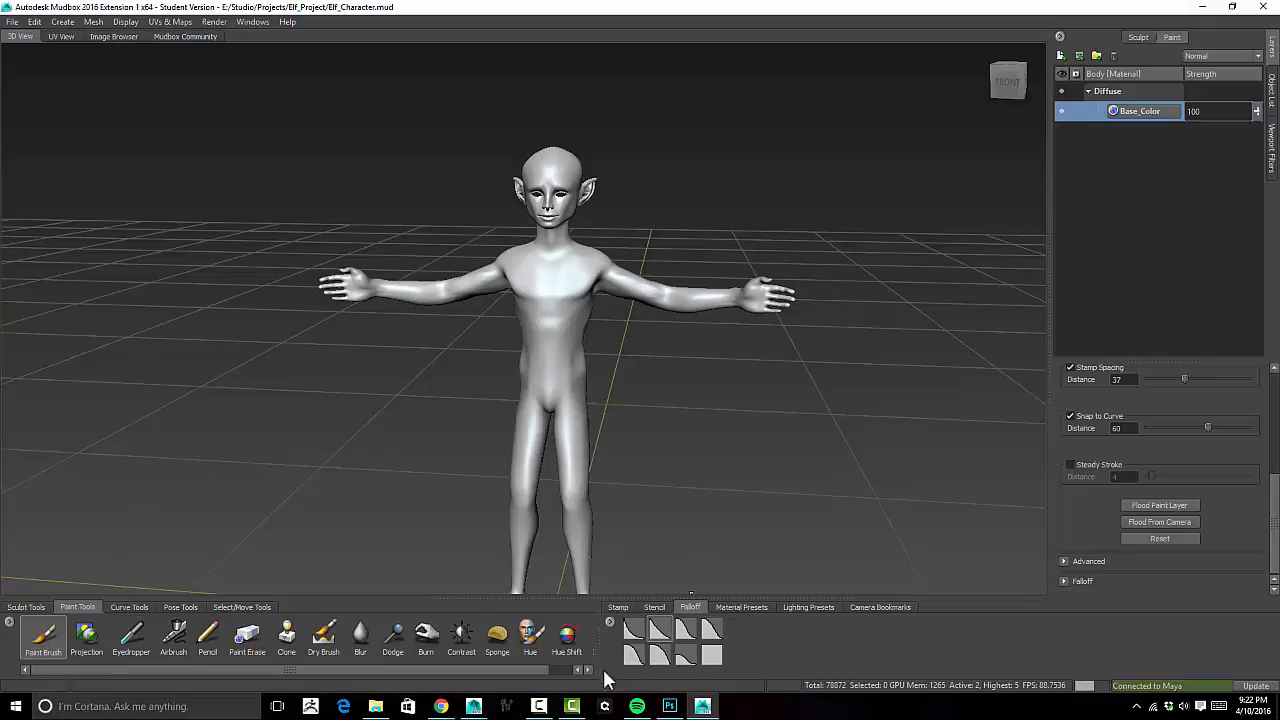
left_click(660, 655)
scroll(634, 272, "up", 8)
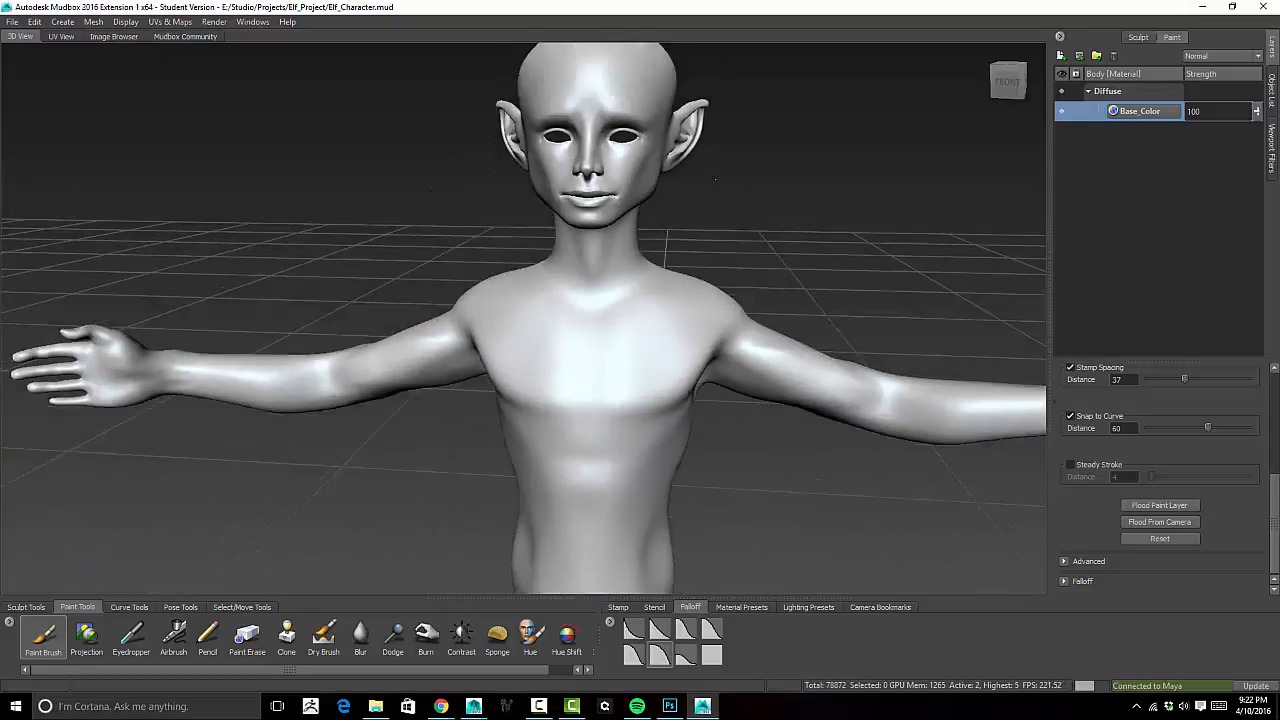
left_click_drag(715, 179, 674, 229, "alt")
scroll(674, 229, "up", 4)
left_click_drag(728, 415, 765, 233, "alt")
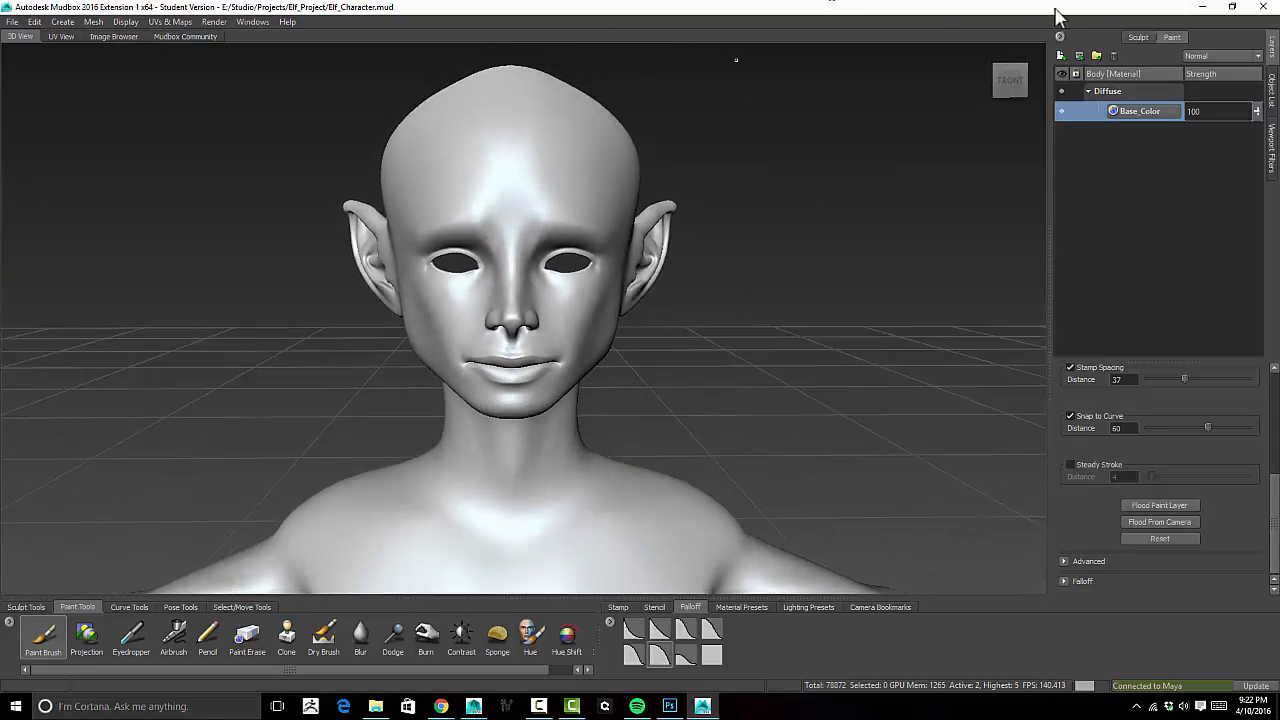
left_click_drag(803, 314, 816, 314, "alt")
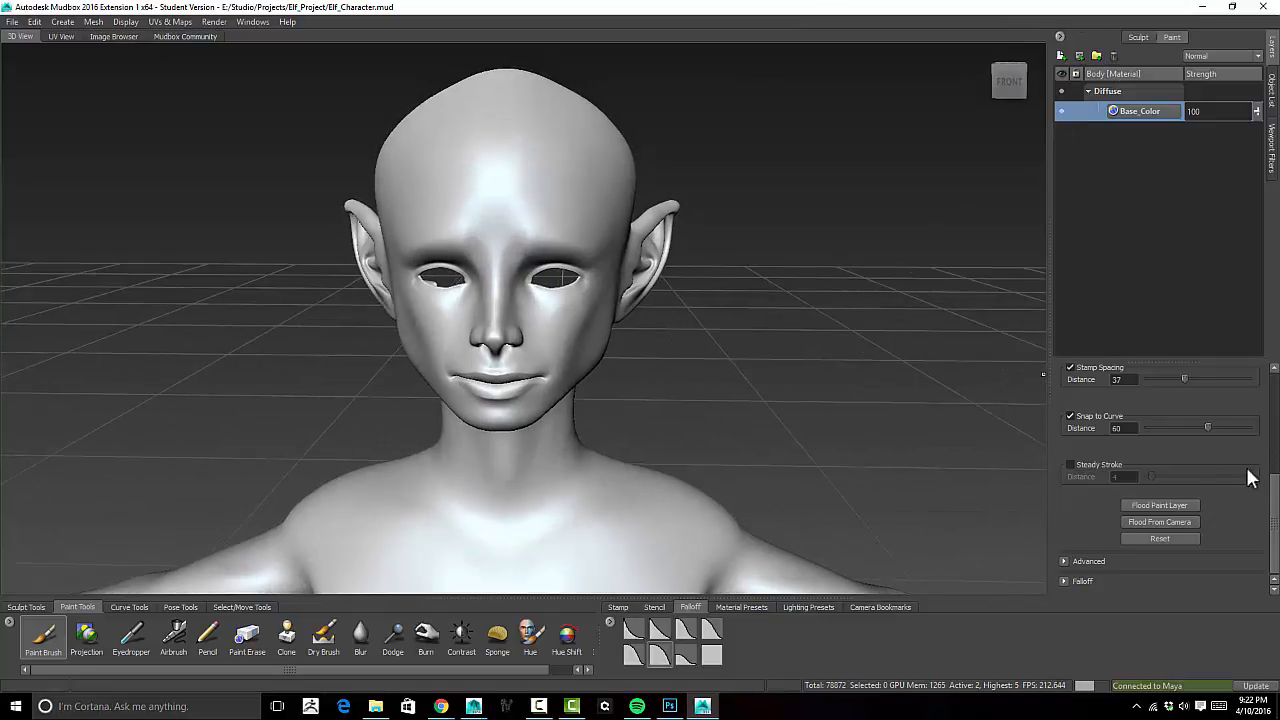
- Set the Paint Brush color to a bright, slightly desaturated red
left_click_drag(1278, 500, 1278, 400)
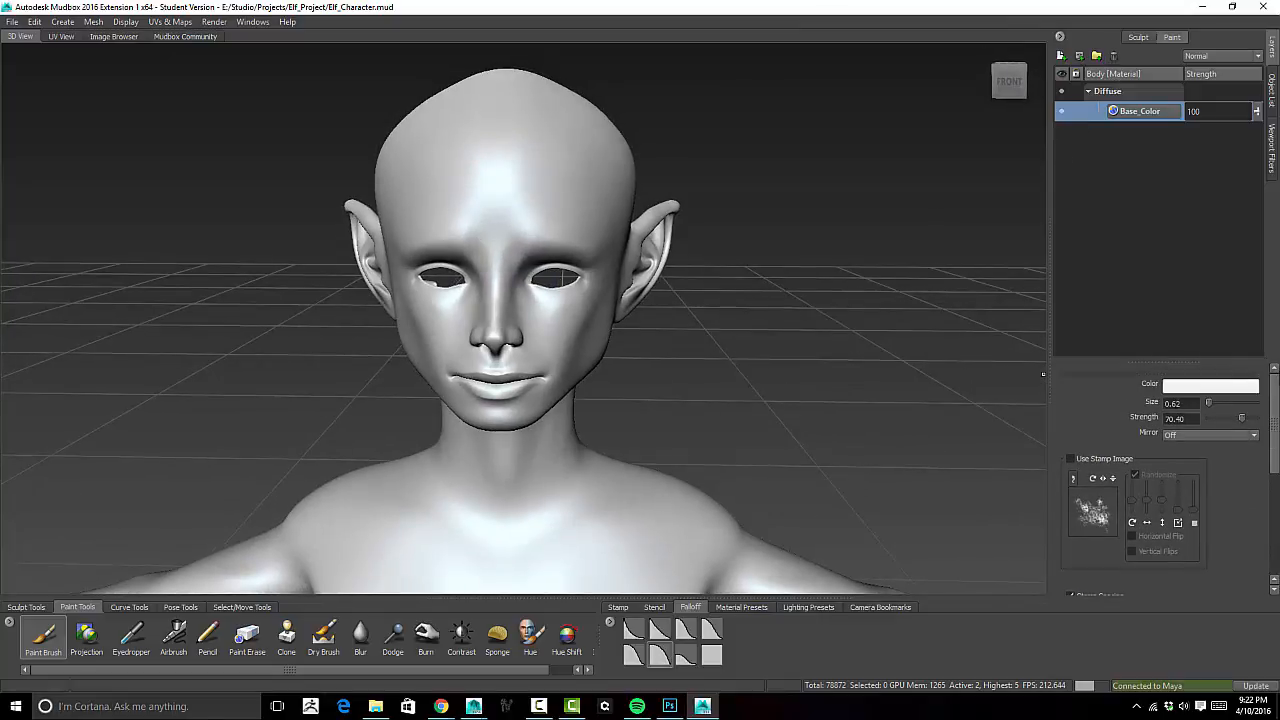
left_click(1203, 388)
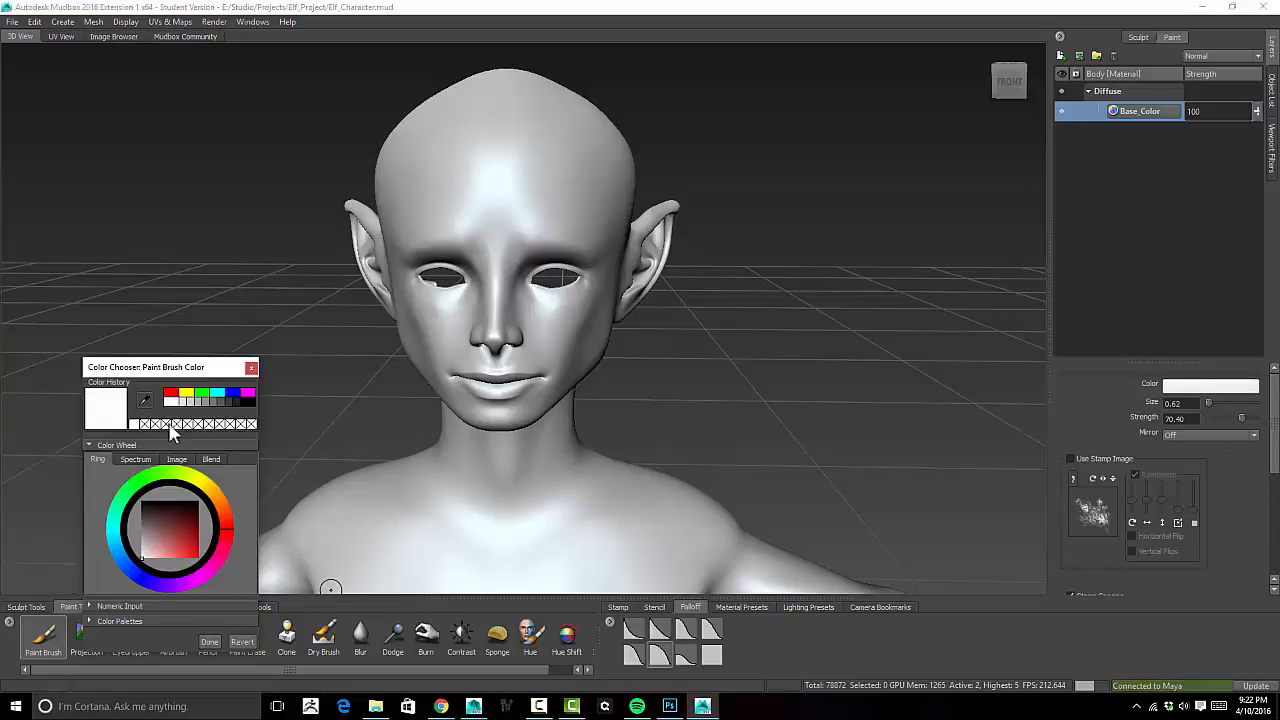
mouse_move(175, 560)
left_mouse_down()
mouse_move(202, 560)
mouse_move(185, 566)
left_mouse_up()
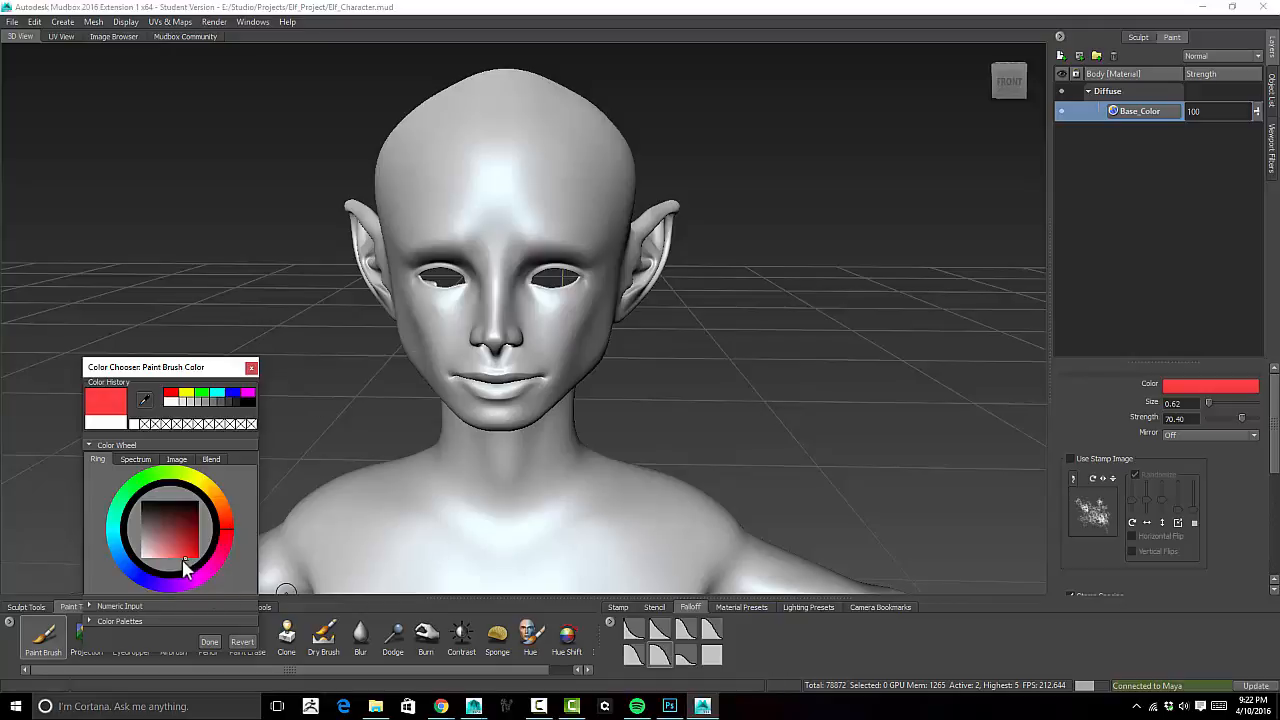
left_click(787, 8)
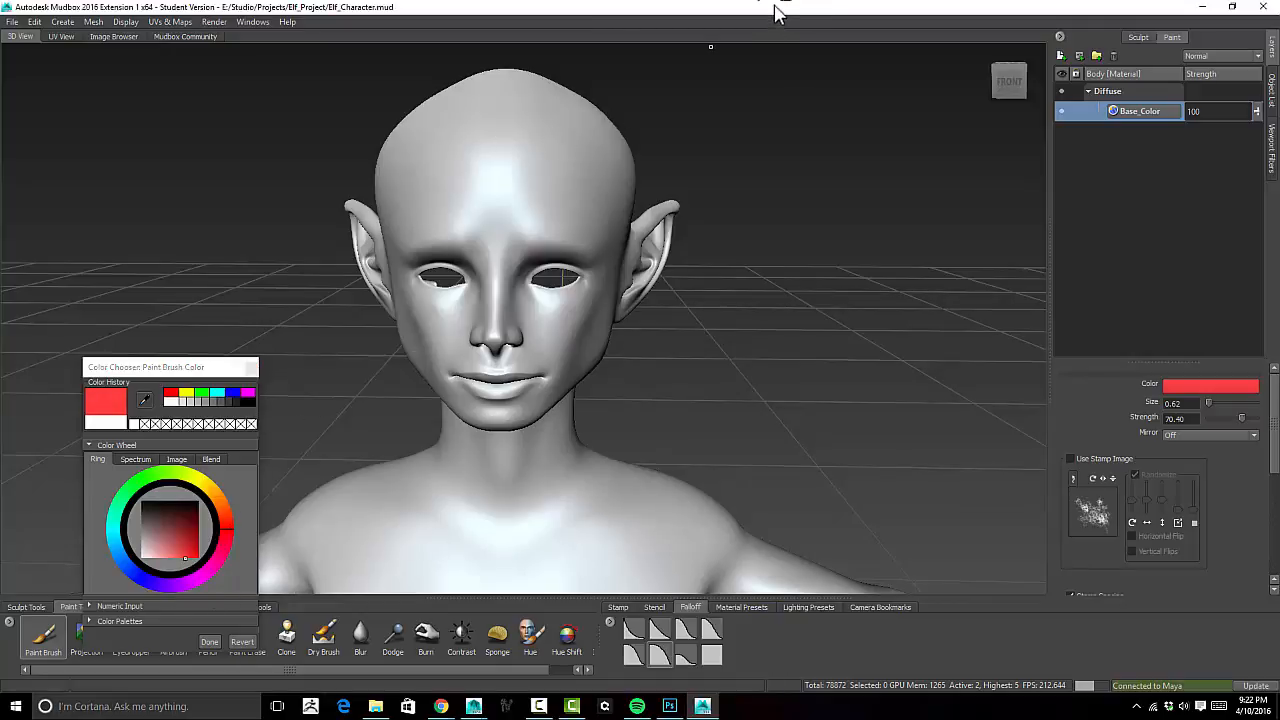
left_click(216, 643)
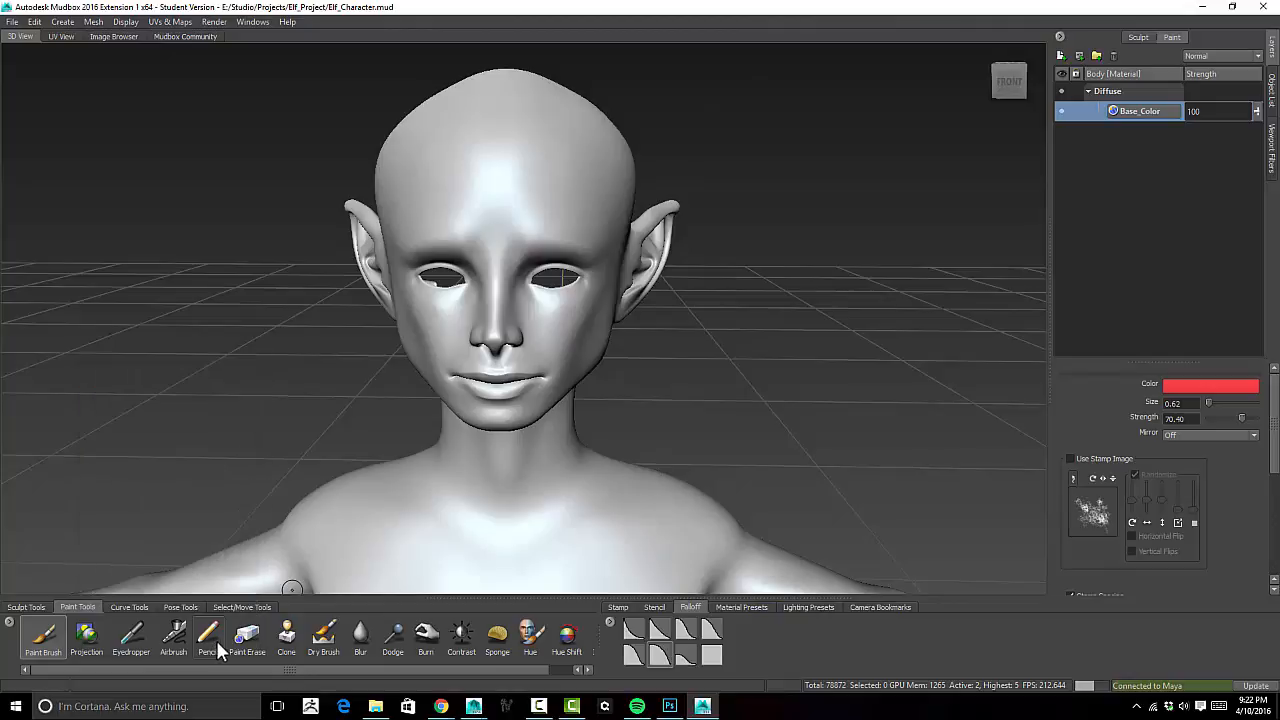
- Open the brush color chooser clear of the head, make trial red strokes on the forehead, and undo them
left_click(1179, 386)
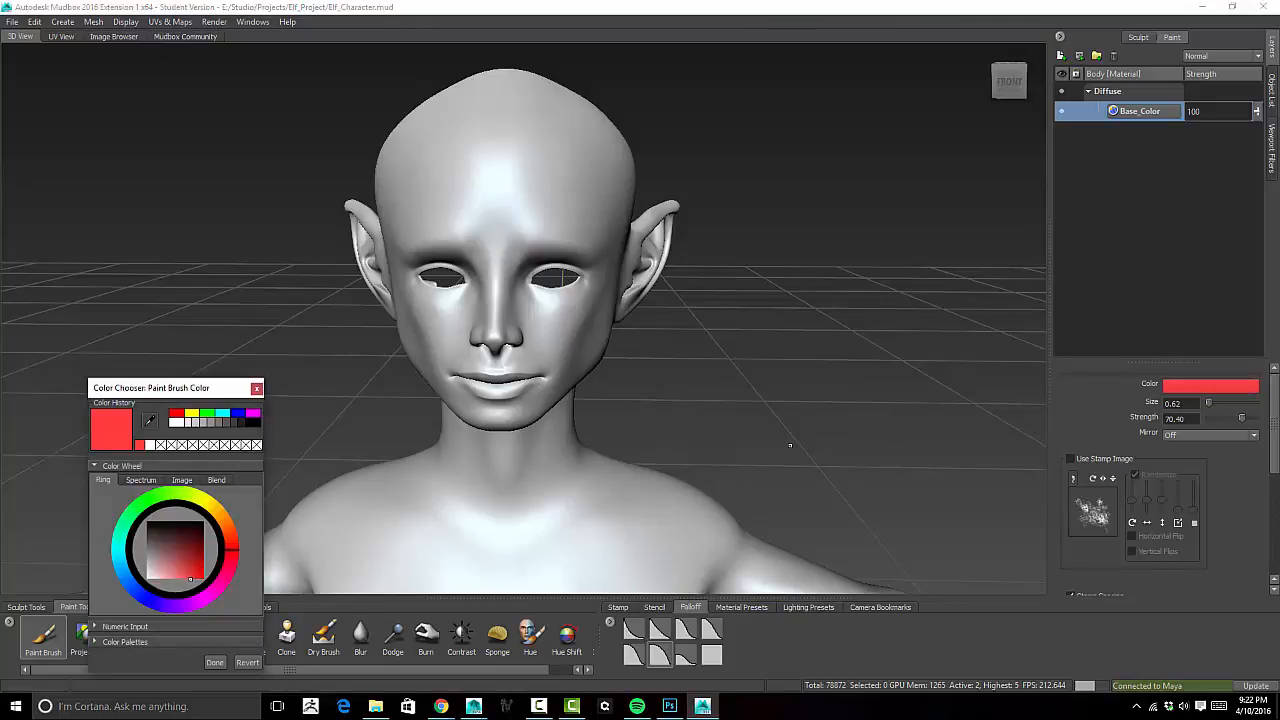
left_click_drag(137, 398, 62, 103)
mouse_move(546, 175)
left_mouse_down("alt")
mouse_move(526, 171)
mouse_move(537, 180)
mouse_move(565, 145)
mouse_move(544, 206)
mouse_move(597, 178)
left_mouse_up("alt")
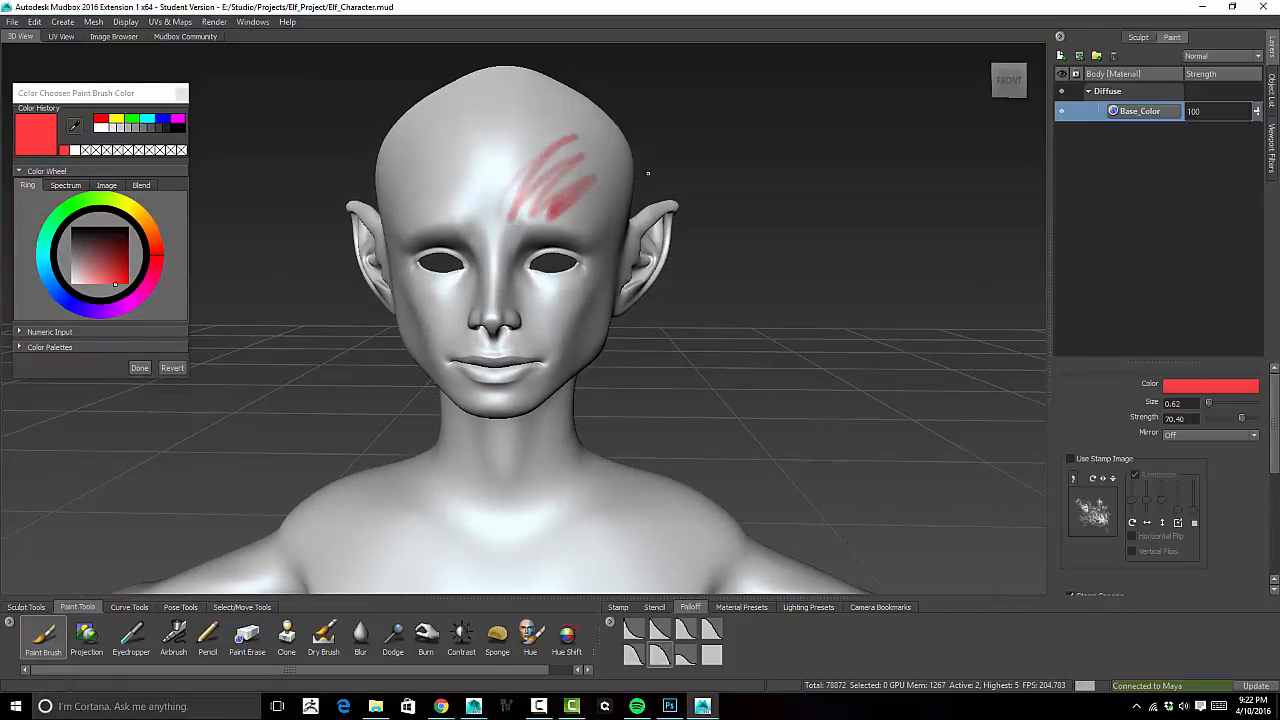
key("ctrl+z")
mouse_move(520, 205)
left_mouse_down()
mouse_move(565, 160)
mouse_move(478, 205)
mouse_move(460, 170)
left_mouse_up()
key("ctrl+z")
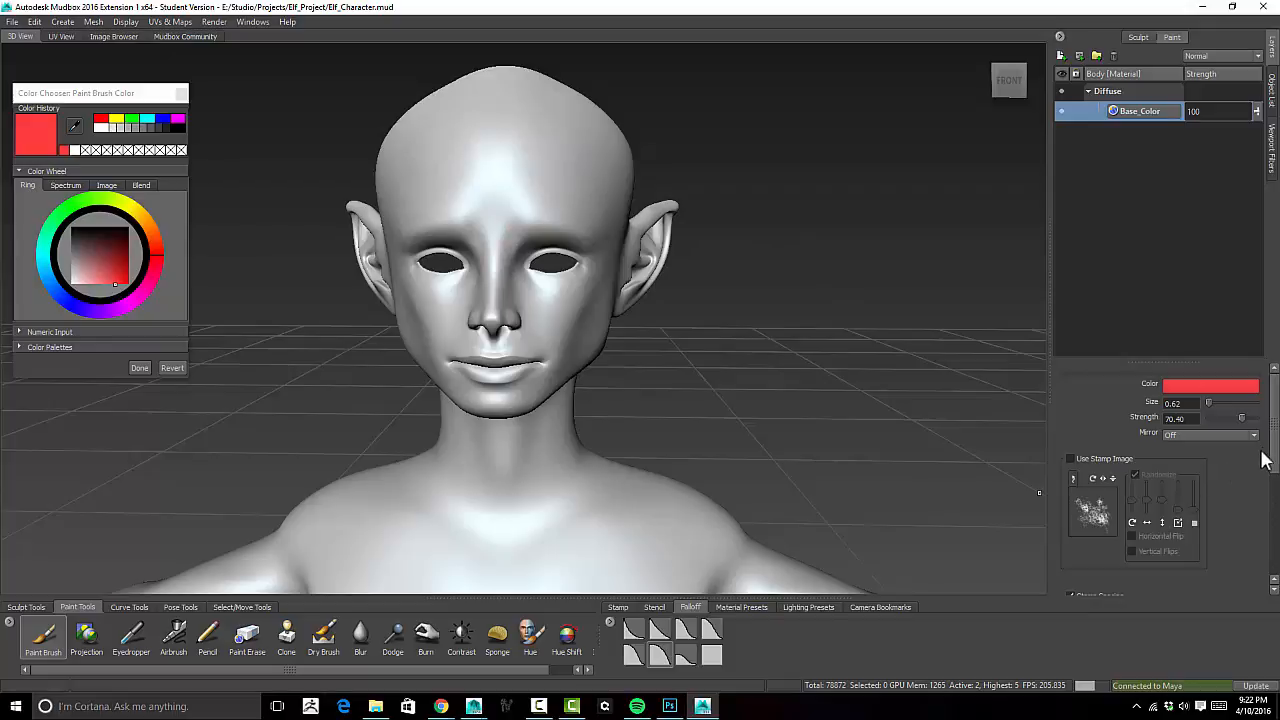
- Set the brush's stamp spacing distance to 0 and test it with a stroke on the forehead, undoing that stroke
scroll(1190, 480, "down", 5)
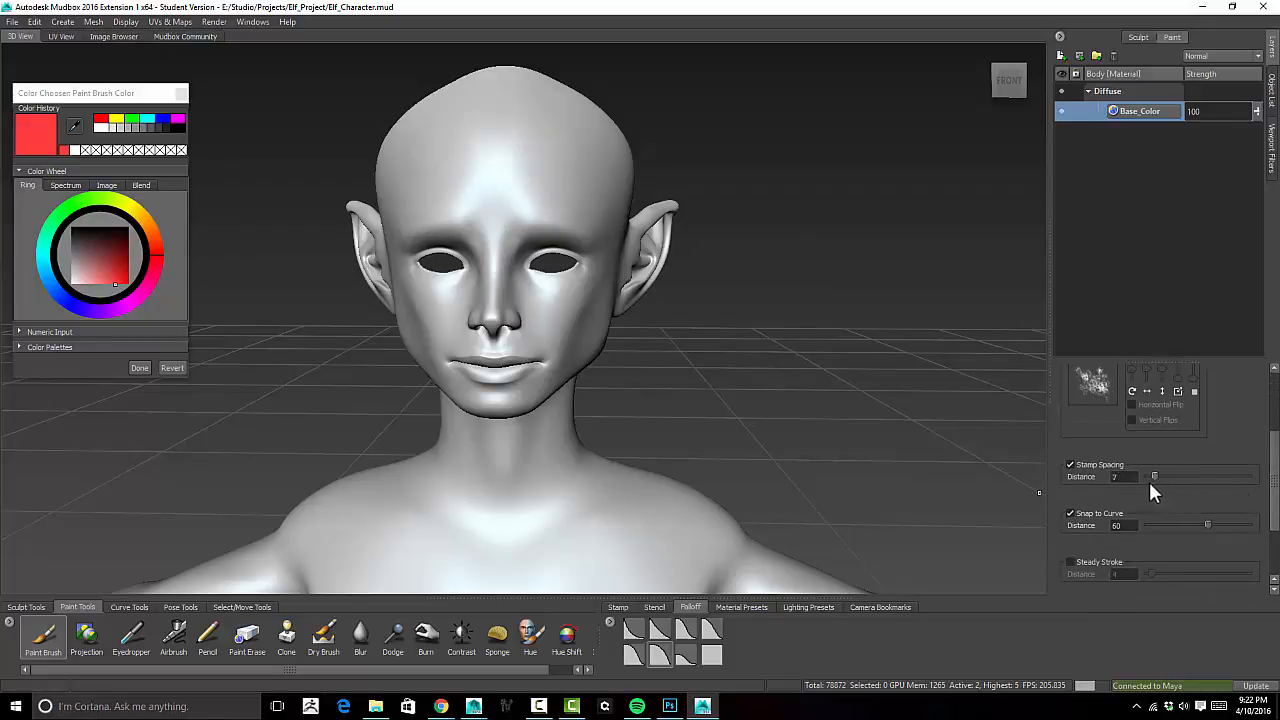
mouse_move(511, 247)
left_mouse_down("alt")
mouse_move(503, 182)
mouse_move(513, 229)
left_mouse_up("alt")
mouse_move(542, 180)
left_mouse_down()
mouse_move(530, 232)
mouse_move(570, 190)
mouse_move(515, 170)
mouse_move(543, 164)
left_mouse_up()
key("ctrl+z")
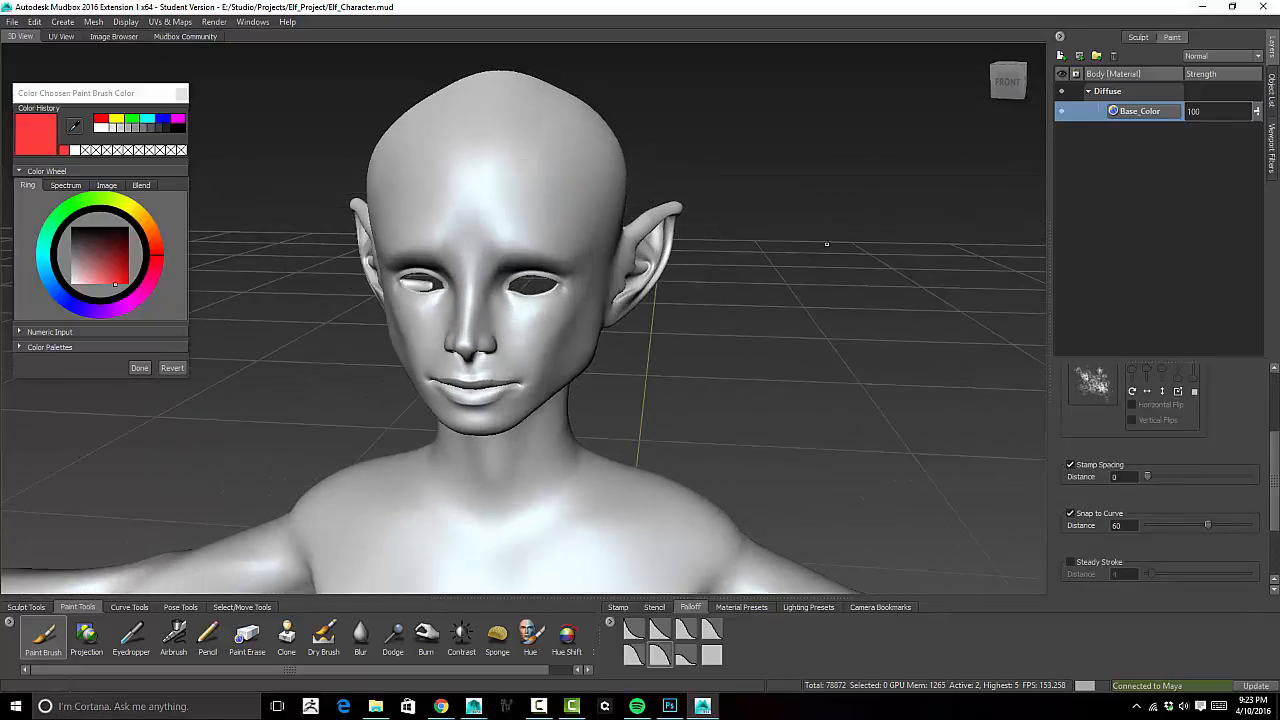
- Try mirroring the brush along Z and X, with a test scribble on the forehead
left_click_drag(1276, 479, 1277, 405)
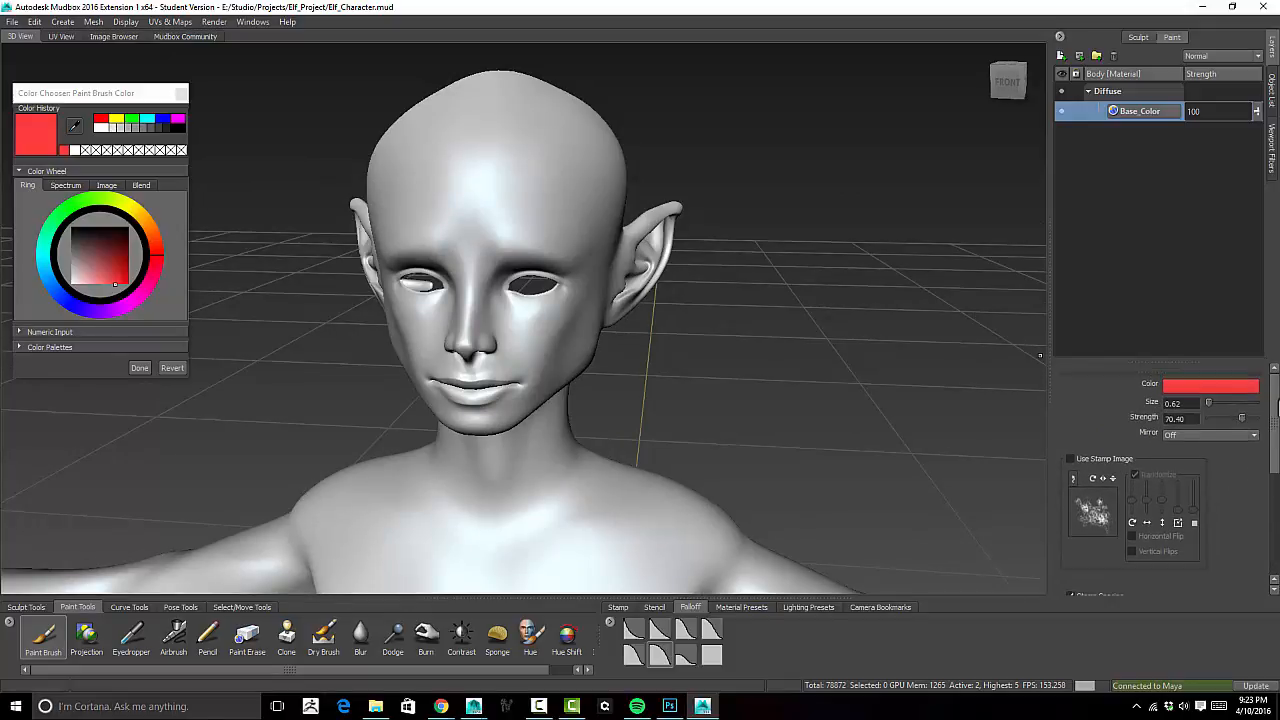
left_click(1205, 436)
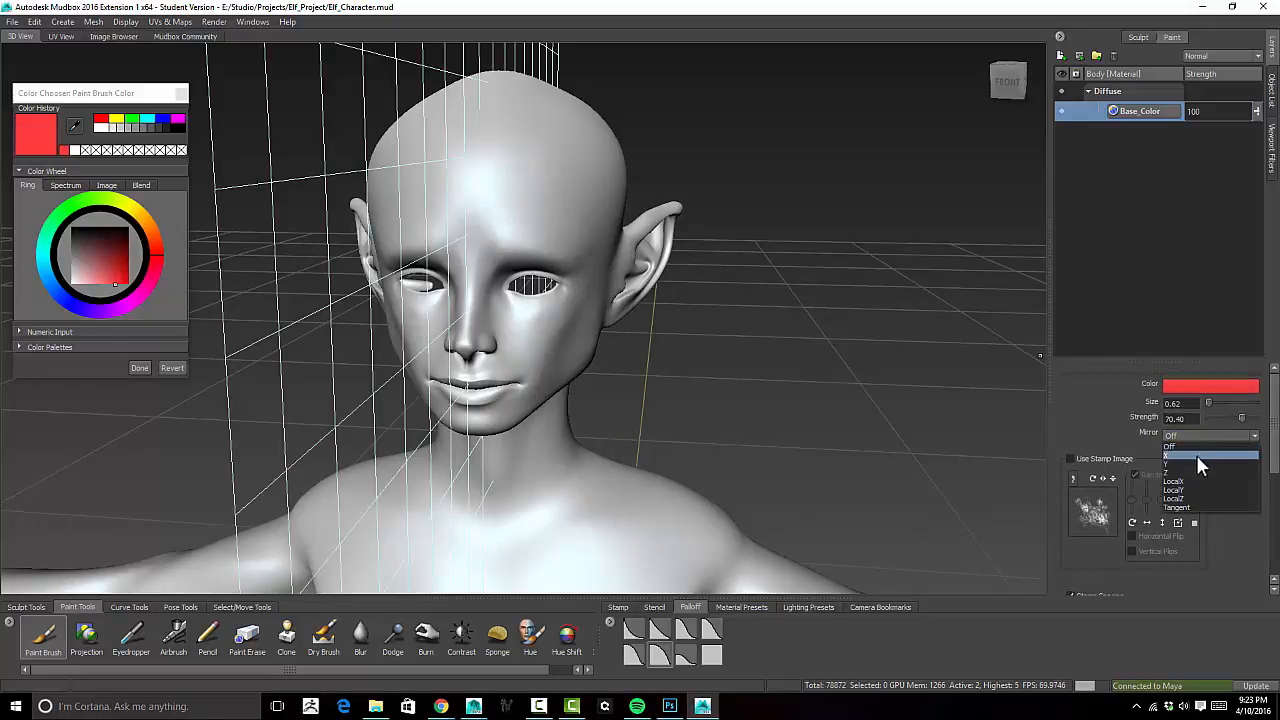
left_click(1200, 472)
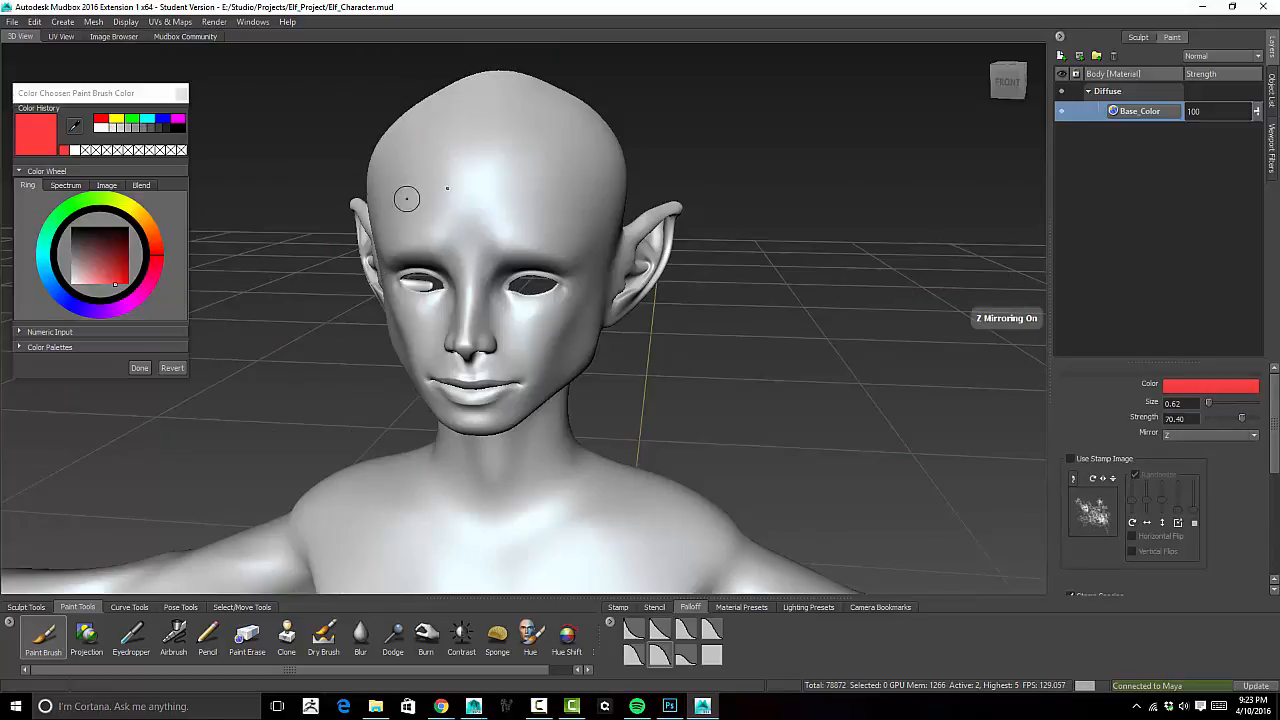
left_click_drag(414, 200, 591, 154, "alt")
left_click_drag(521, 186, 574, 174)
left_click(1215, 434)
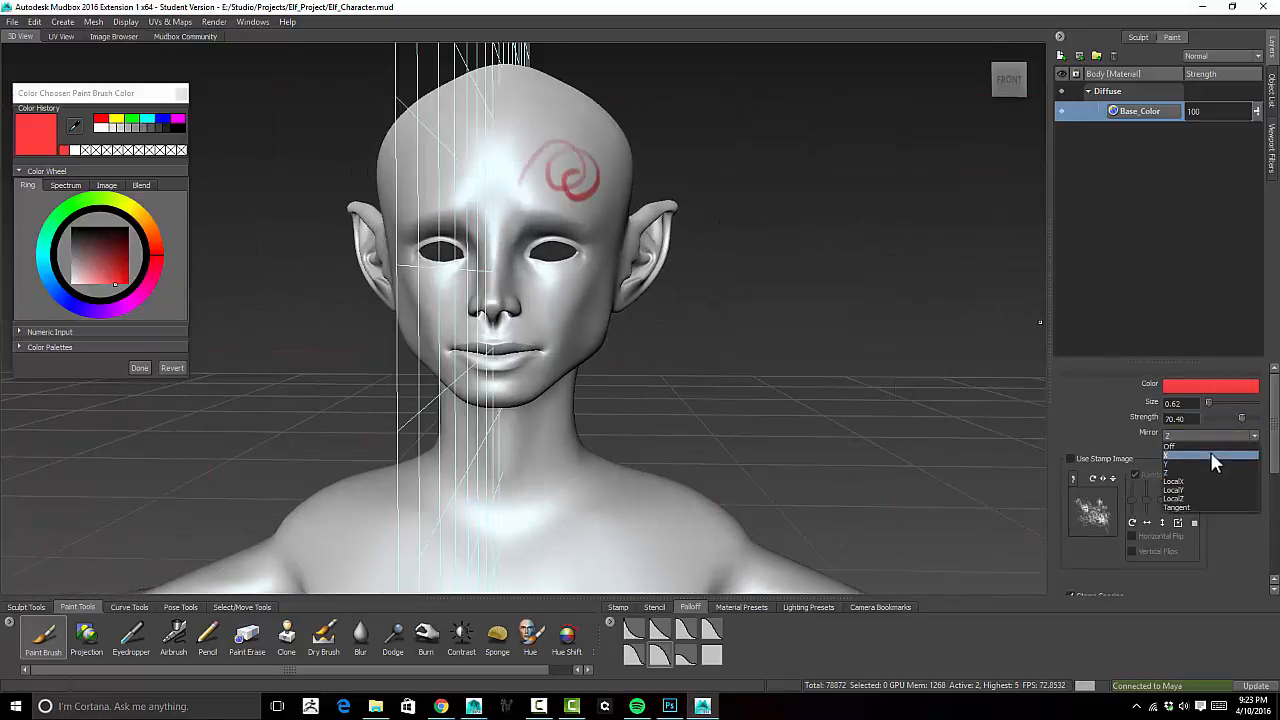
left_click(1210, 452)
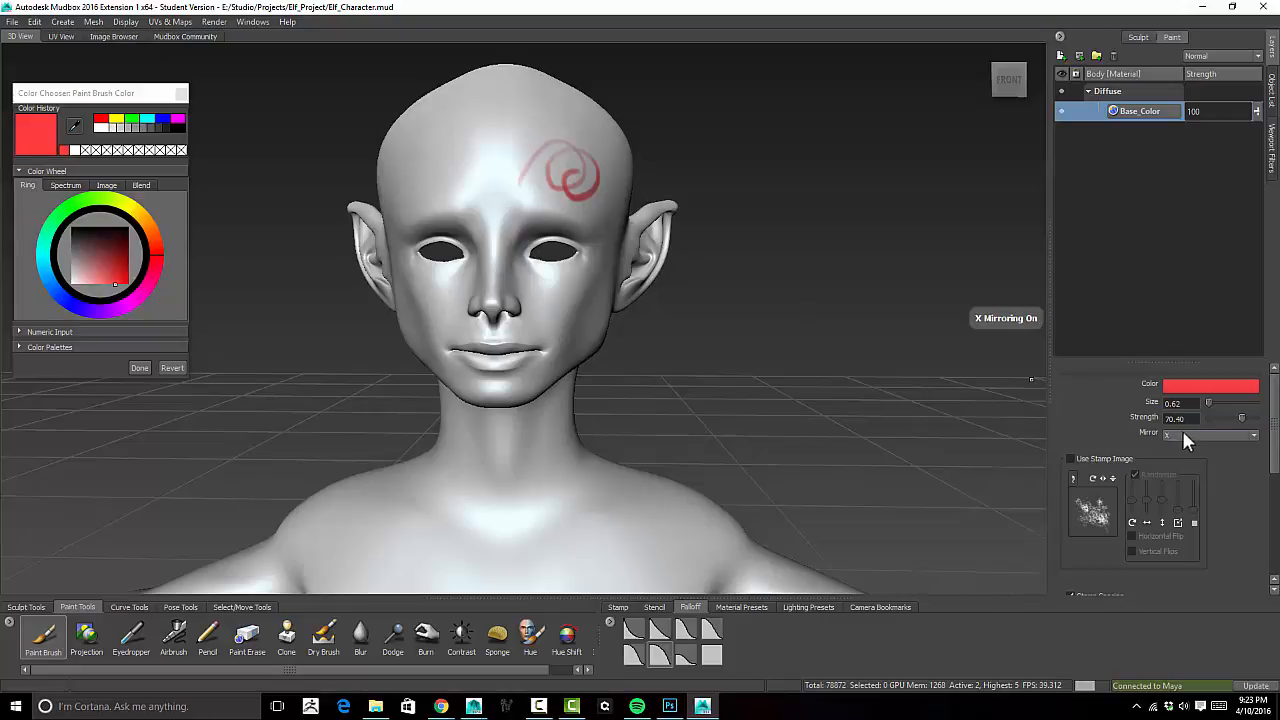
- Set the brush mirroring to LocalX and test it with a stroke on the forehead
left_click(1184, 434)
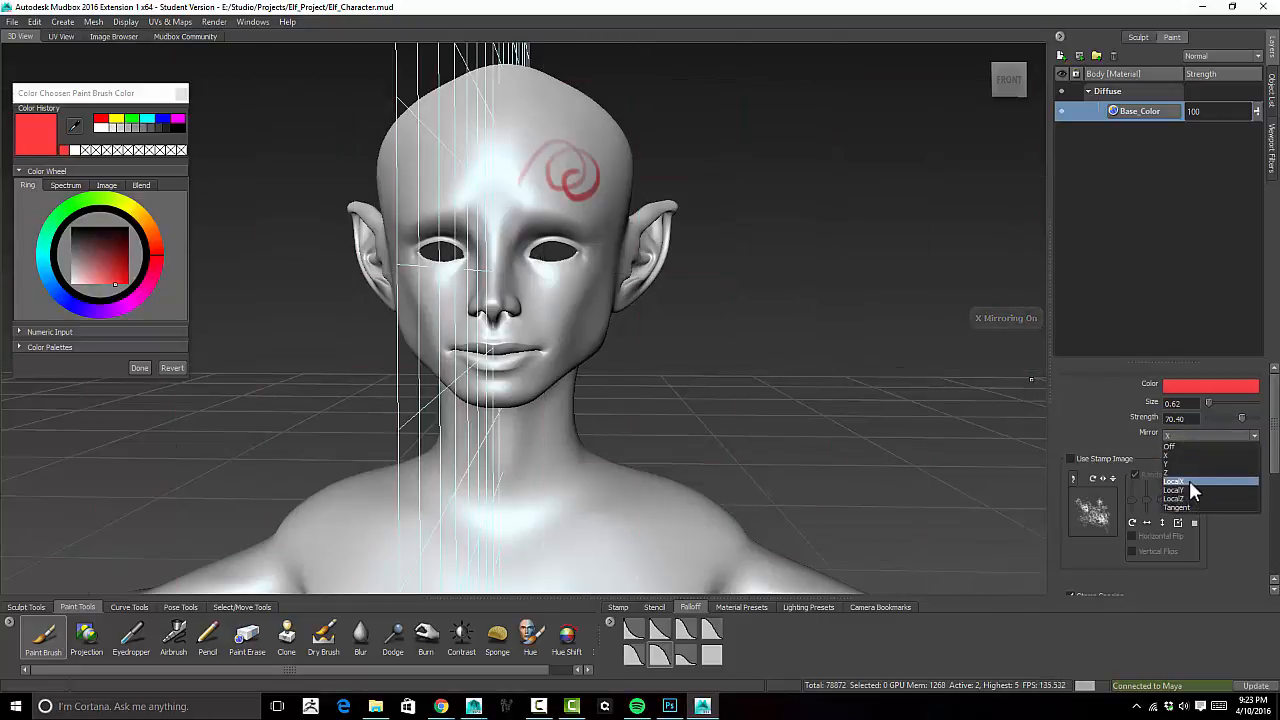
left_click(1190, 481)
mouse_move(490, 172)
left_mouse_down()
mouse_move(561, 138)
mouse_move(539, 156)
left_mouse_up()
- Undo the test strokes on the forehead and redo the white flood of the base color
key("ctrl+z")
key("ctrl+z")
key("ctrl+z")
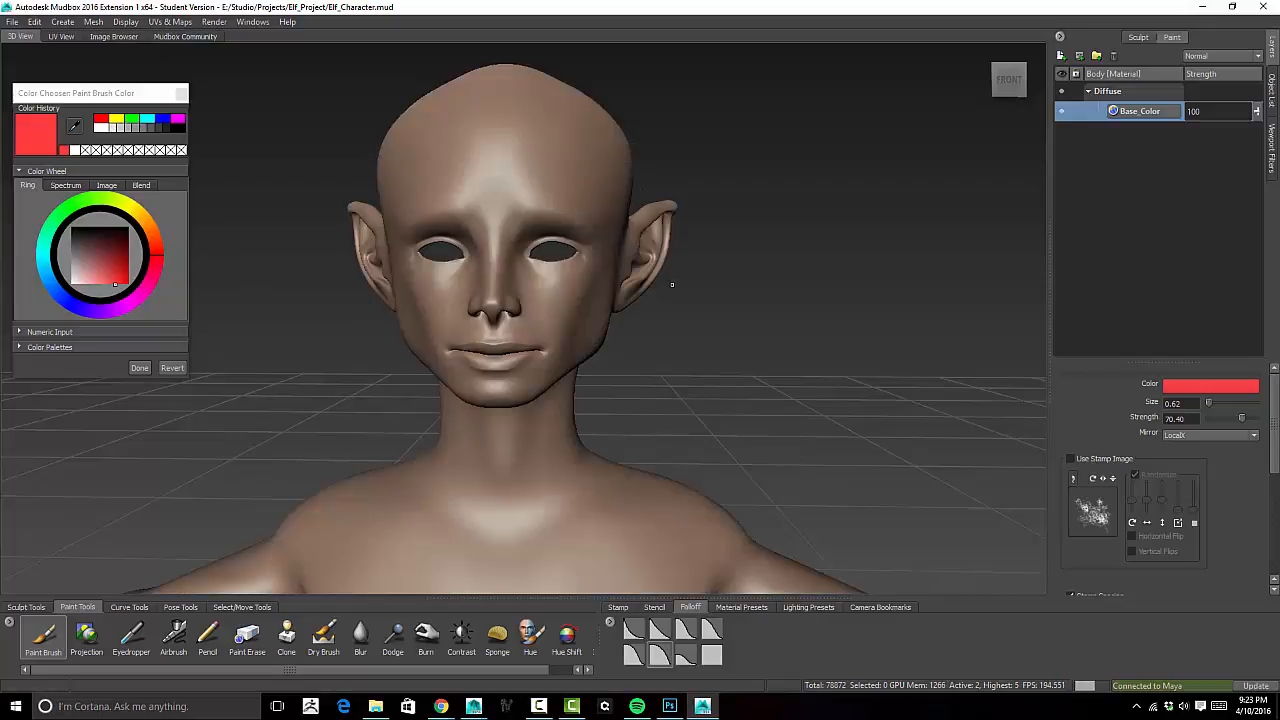
left_click(36, 22)
left_click(50, 37)
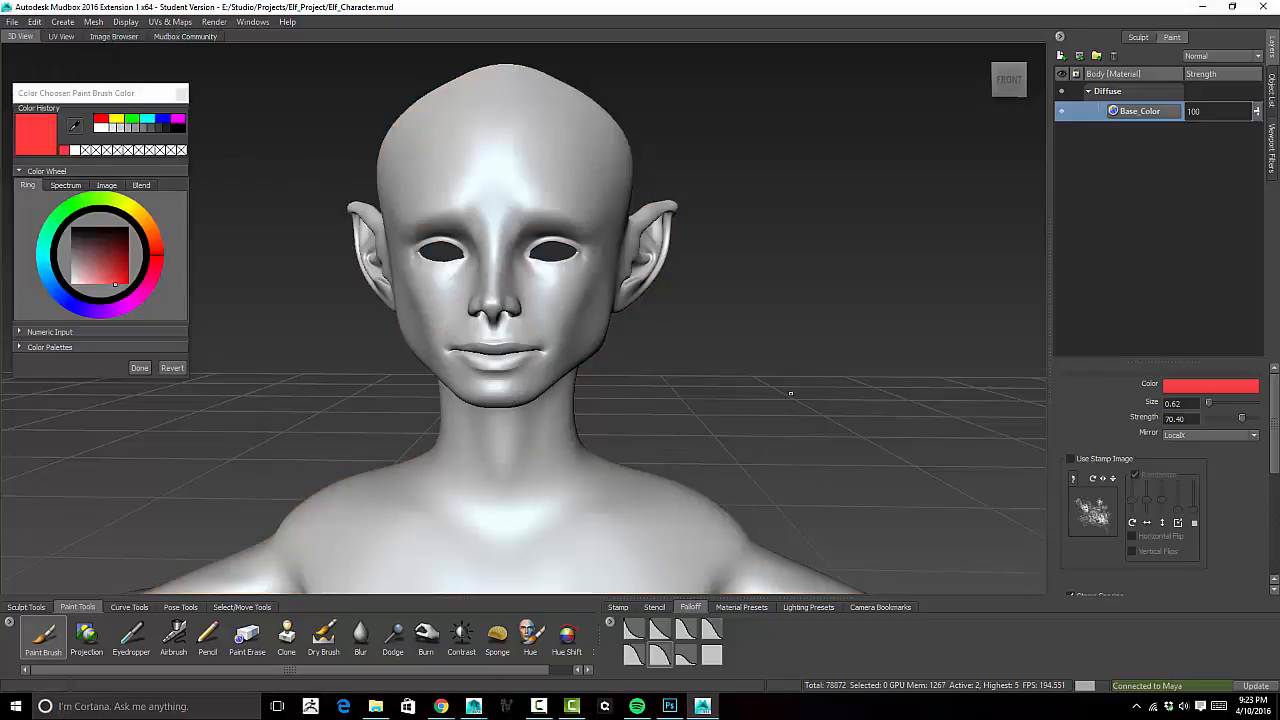
- Undo another trial stroke on the forehead and set the brush size to 1.77 and its strength to 4.48
mouse_move(508, 142)
left_mouse_down()
mouse_move(548, 150)
mouse_move(538, 186)
left_mouse_up()
key("ctrl+z")
key("b")
mouse_move(542, 188)
left_mouse_down()
mouse_move(600, 188)
mouse_move(555, 180)
mouse_move(555, 200)
left_mouse_up()
key("m")
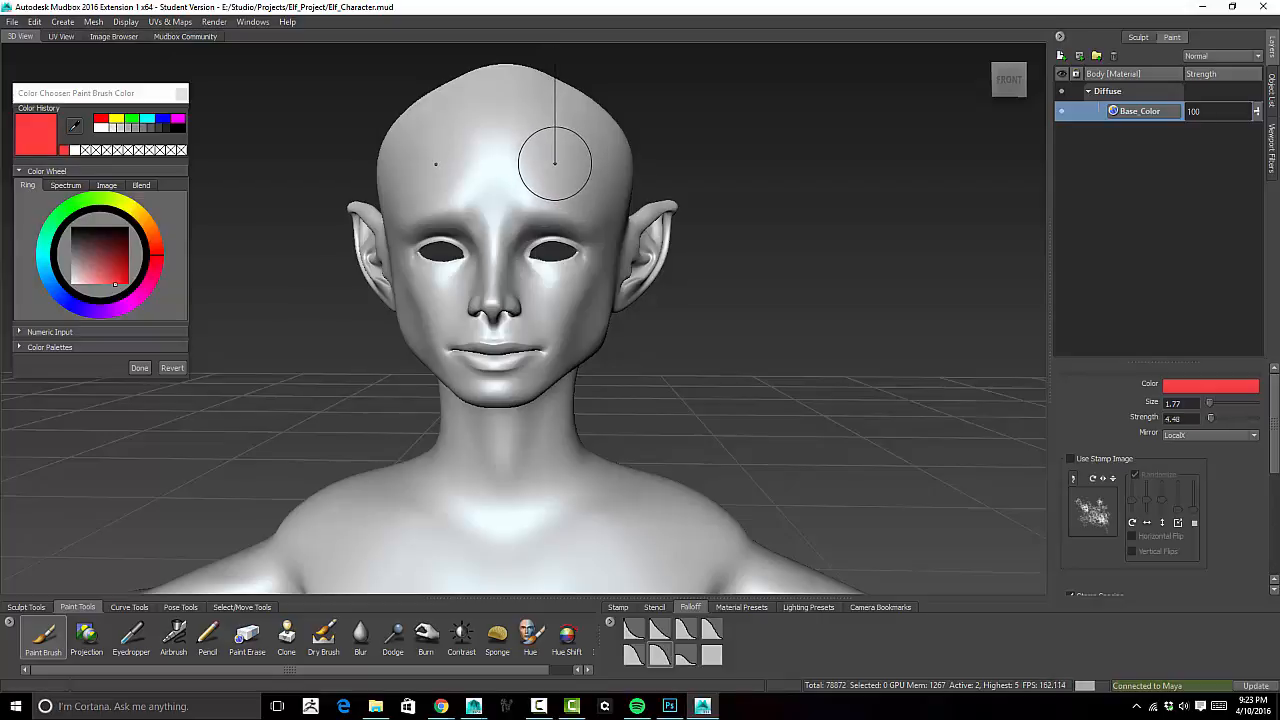
- Try soft mirrored red strokes on the forehead at strength 1.07, undo them, and redo the white flood
mouse_move(555, 163)
left_mouse_down()
mouse_move(518, 197)
mouse_move(530, 207)
left_mouse_up()
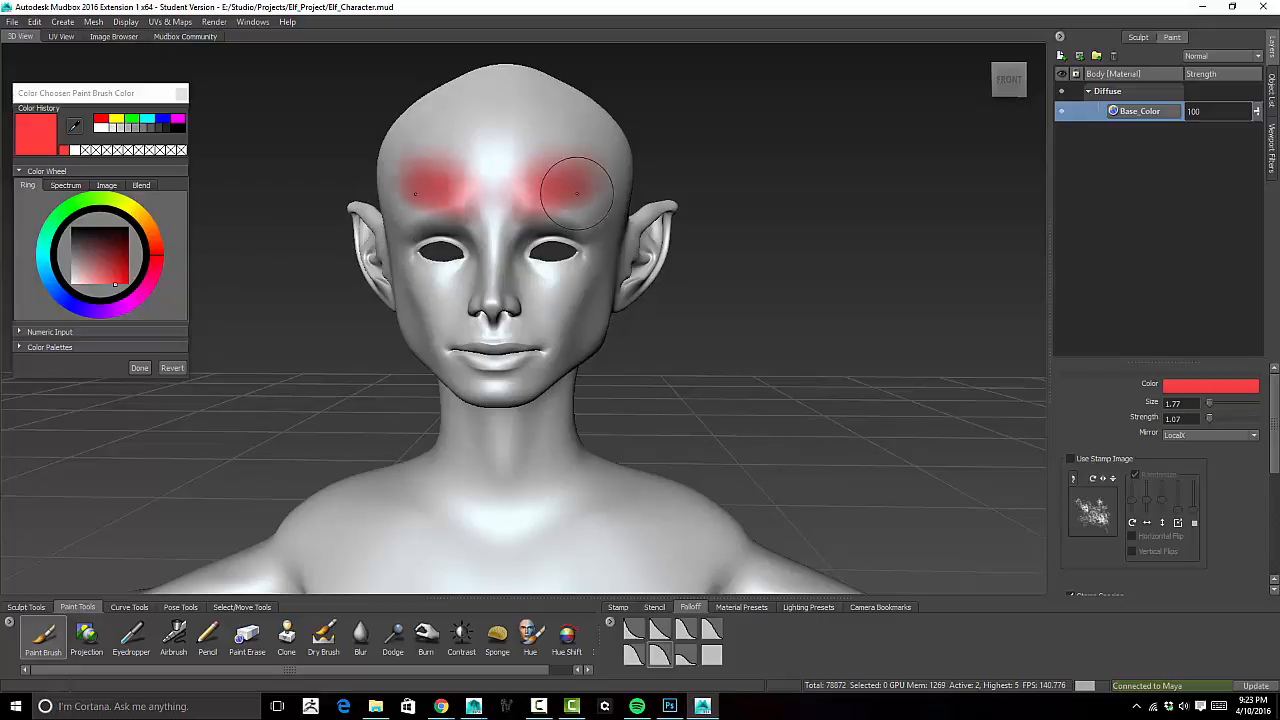
key("ctrl+z")
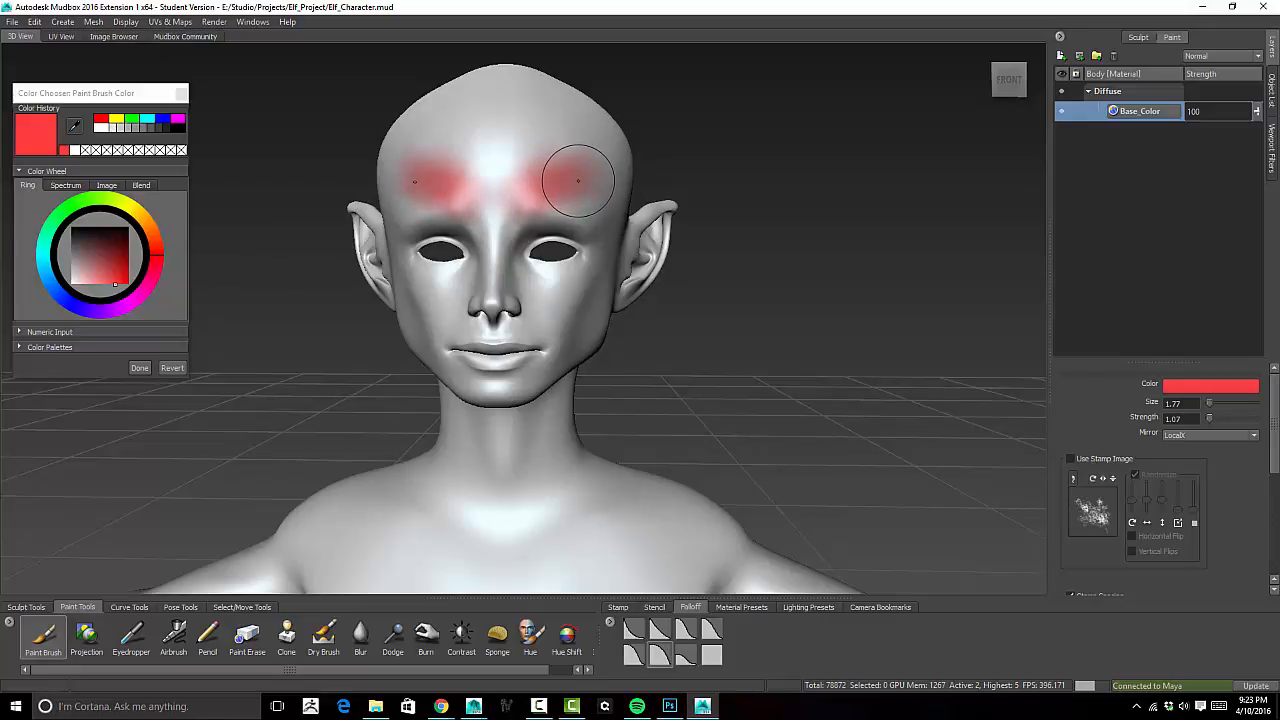
key("ctrl+z")
key("ctrl+z")
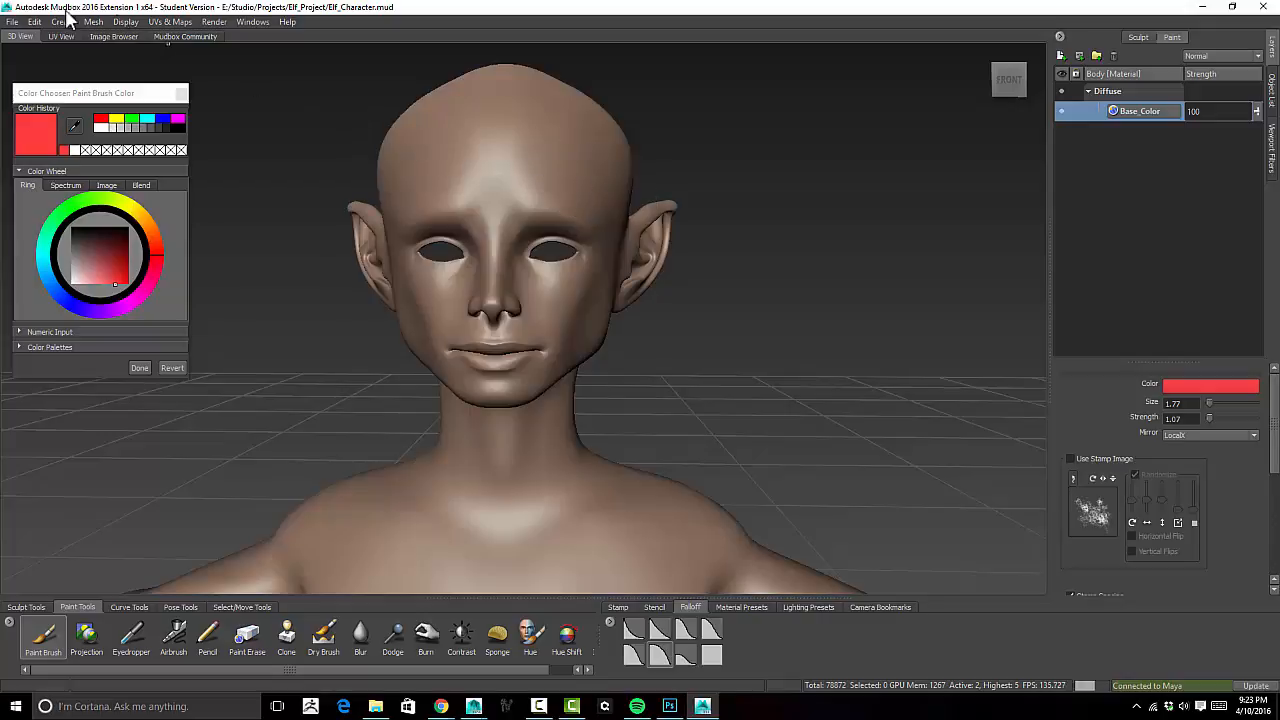
left_click(35, 21)
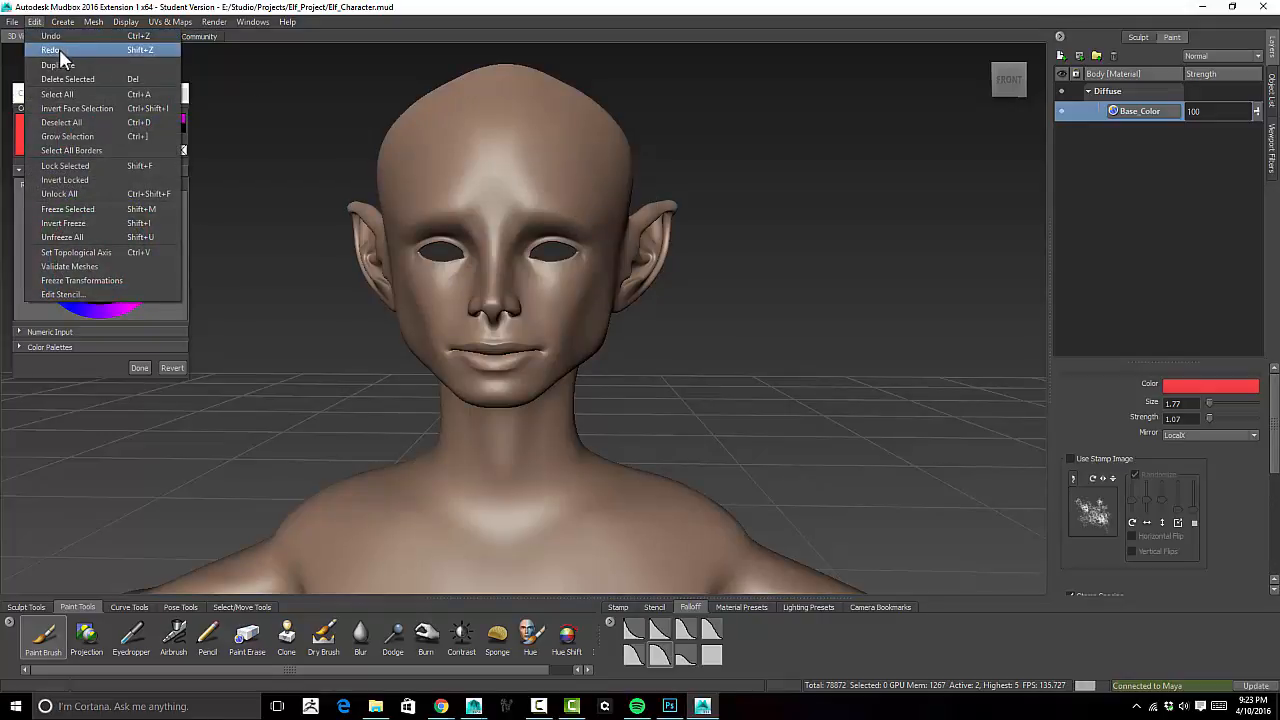
left_click(52, 50)
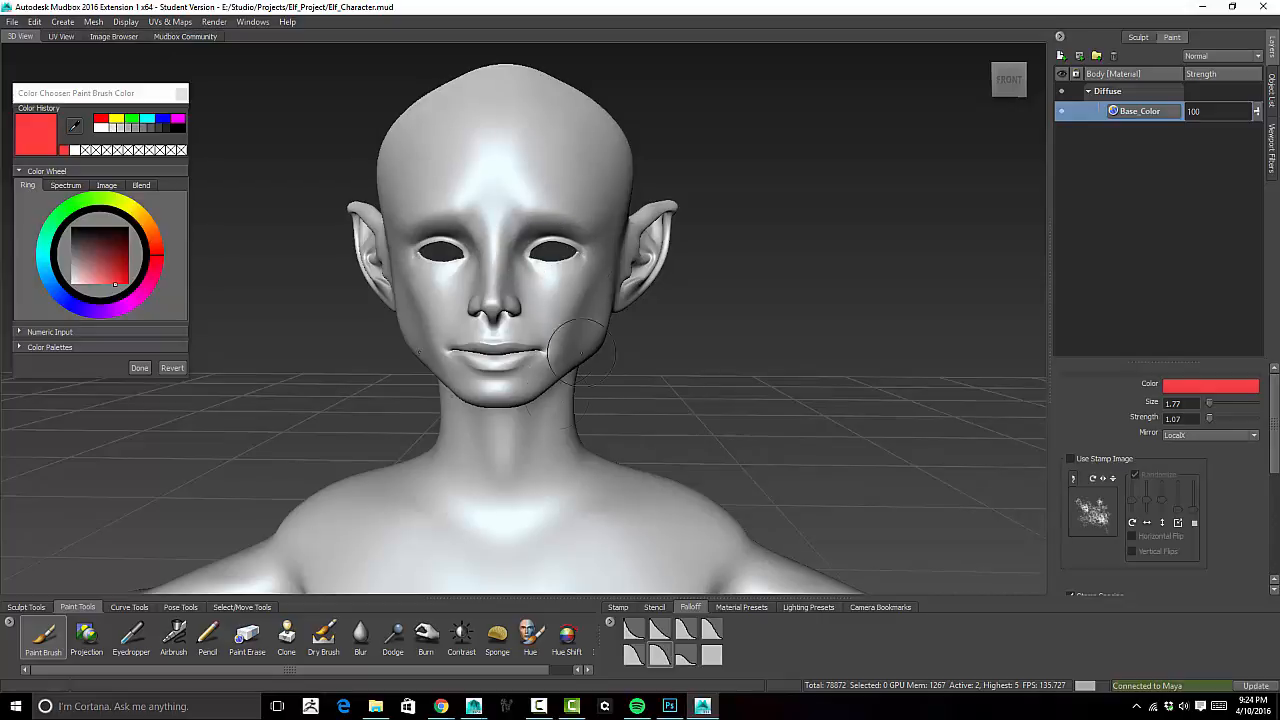
- Switch to Chrome to review the face color zone reference images, and return to Mudbox
mouse_move(666, 372)
left_mouse_down("alt")
mouse_move(560, 368)
mouse_move(660, 345)
mouse_move(620, 358)
mouse_move(636, 380)
mouse_move(688, 345)
mouse_move(656, 381)
left_mouse_up("alt")
left_click(441, 706)
left_click(410, 682)
left_click(200, 8)
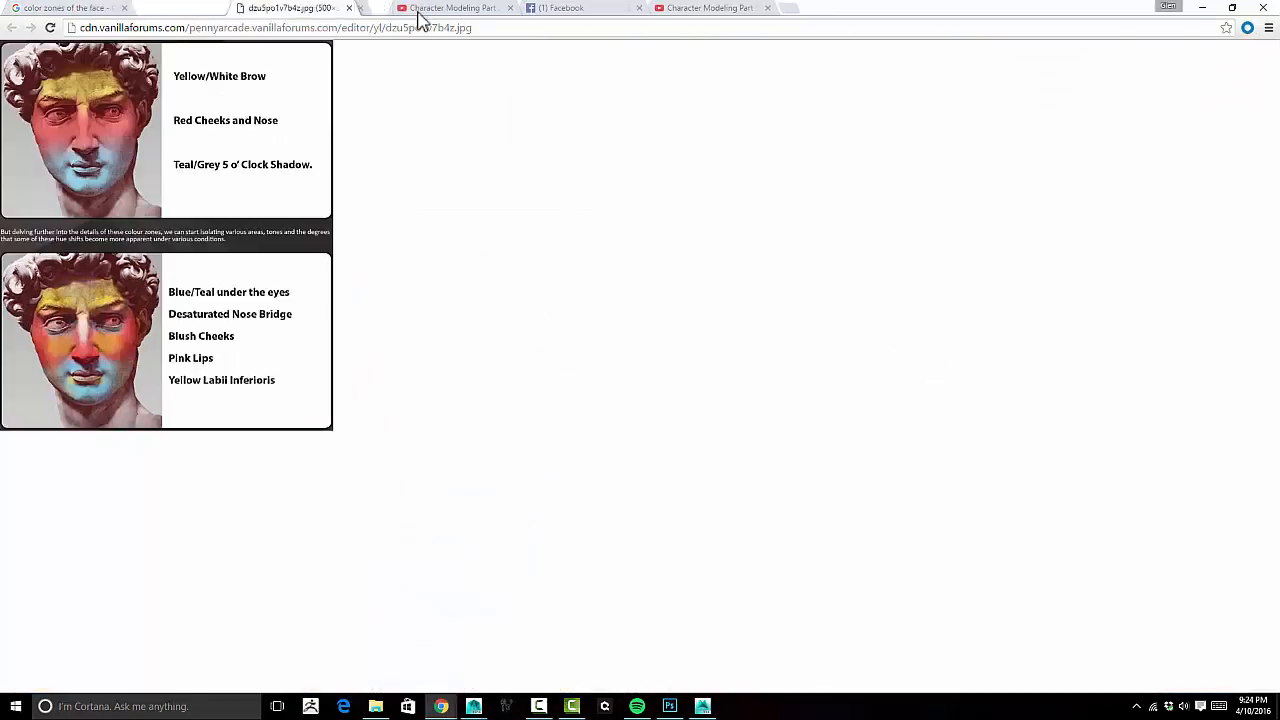
left_click(70, 8)
left_click(703, 706)
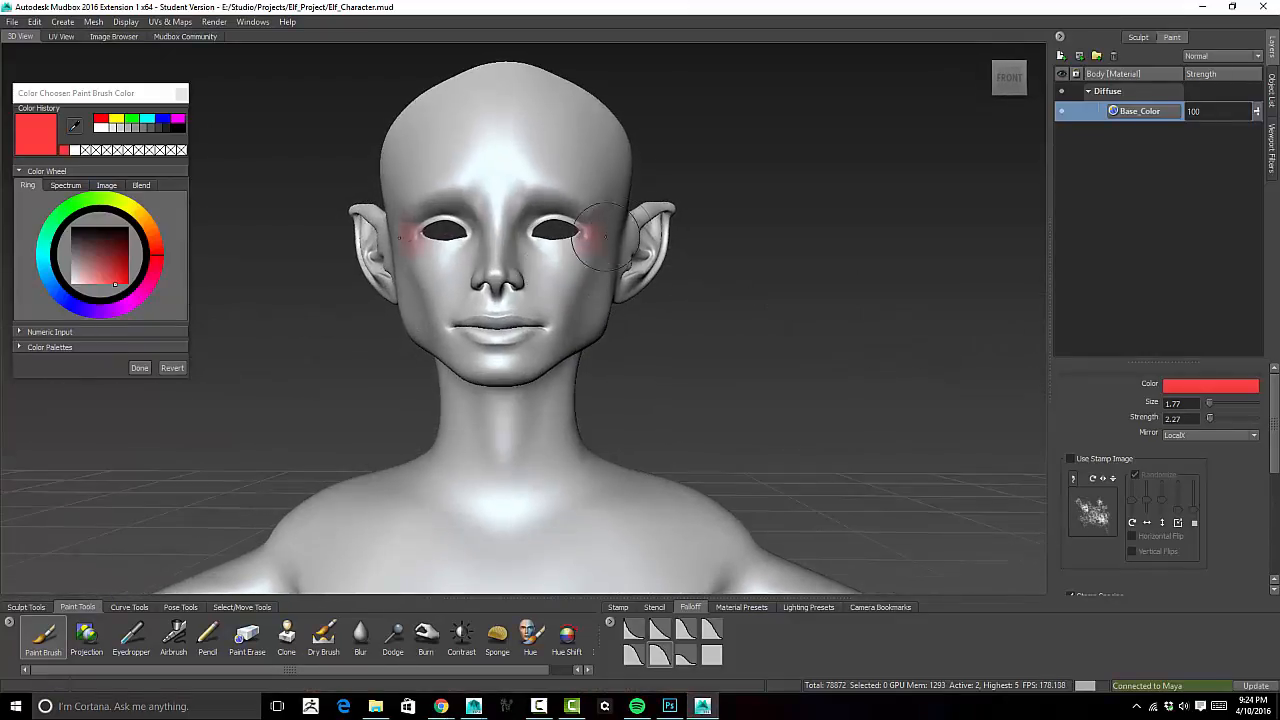
- Paint the nose, cheeks, eye area, brows and lips red with the mirrored brush at strength 3.94
left_click_drag(605, 237, 588, 240)
left_click_drag(574, 252, 588, 248)
mouse_move(594, 236)
left_mouse_down()
mouse_move(600, 262)
mouse_move(573, 291)
mouse_move(518, 289)
mouse_move(506, 258)
mouse_move(507, 236)
mouse_move(512, 274)
mouse_move(596, 278)
left_mouse_up()
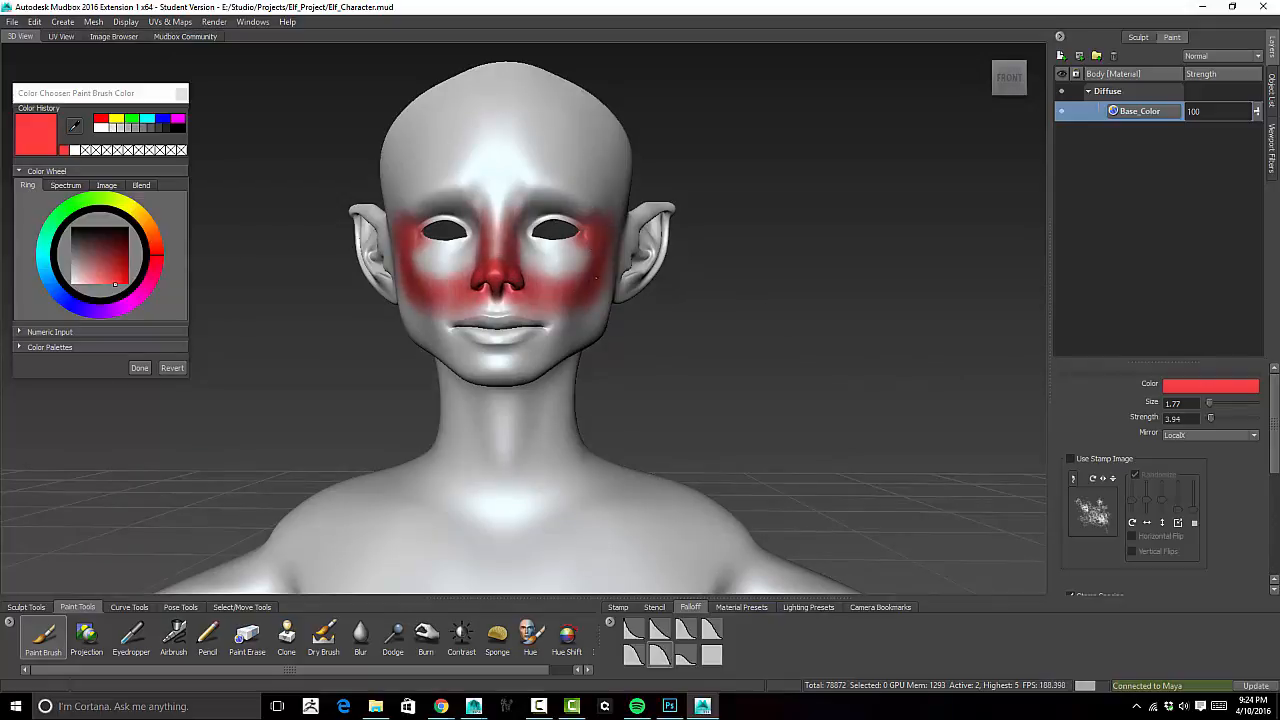
left_click_drag(580, 222, 575, 213)
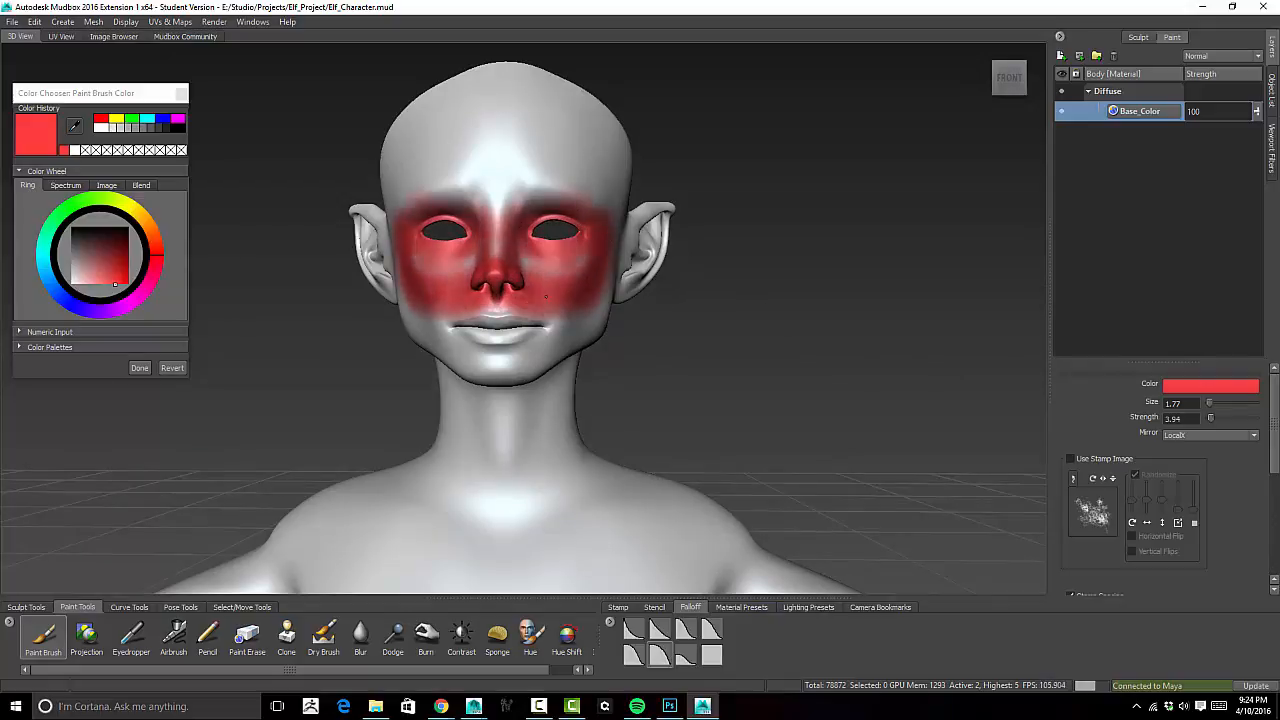
left_click_drag(475, 326, 450, 330)
left_click_drag(528, 212, 582, 192)
- Extend the red over both pointed ears and the sides of the face
left_click_drag(640, 300, 480, 298, "alt")
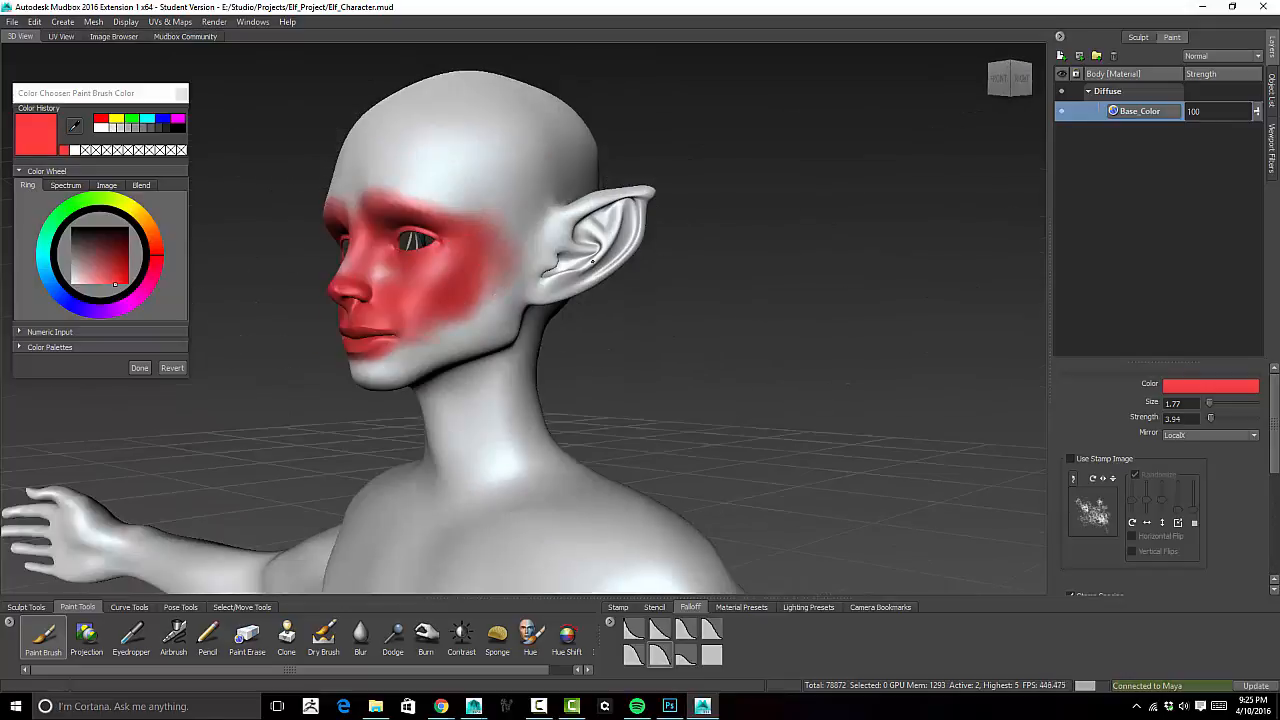
mouse_move(560, 275)
left_mouse_down()
mouse_move(628, 208)
mouse_move(575, 218)
mouse_move(602, 275)
mouse_move(360, 300)
left_mouse_up()
mouse_move(630, 240)
left_mouse_down()
mouse_move(510, 270)
mouse_move(668, 236)
left_mouse_up()
left_click_drag(380, 300, 650, 295, "alt")
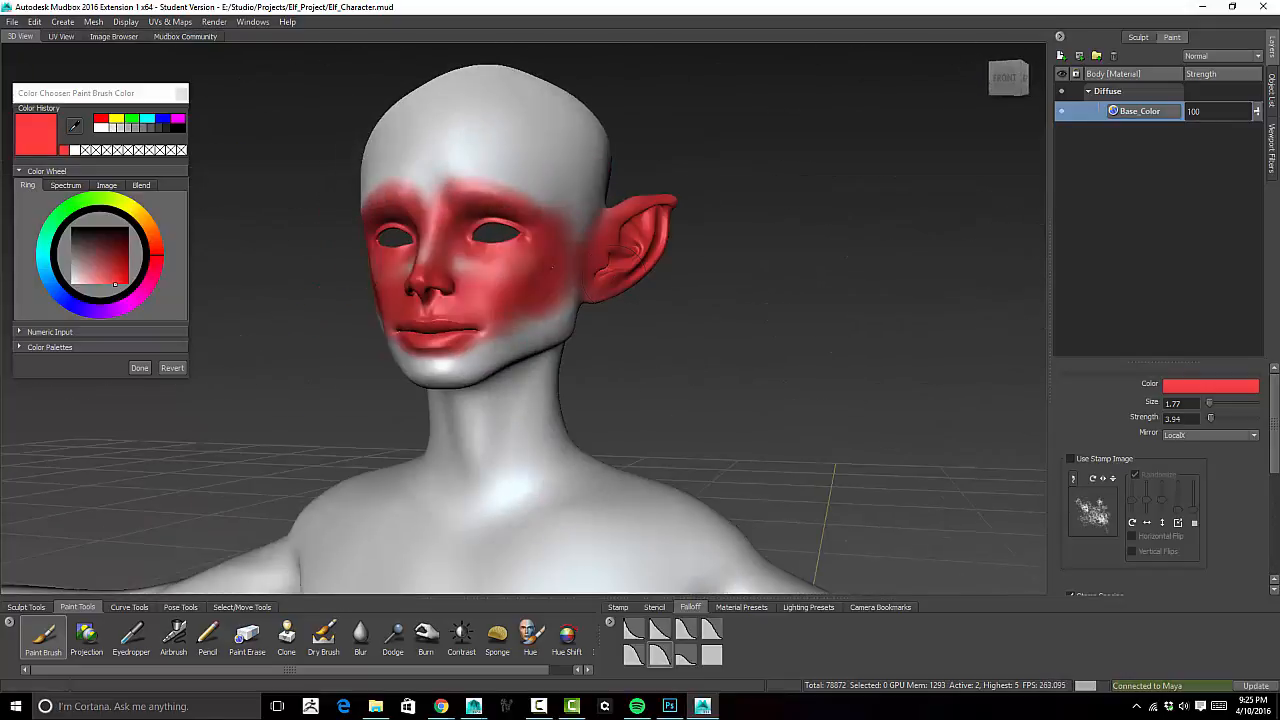
left_click_drag(550, 320, 320, 277)
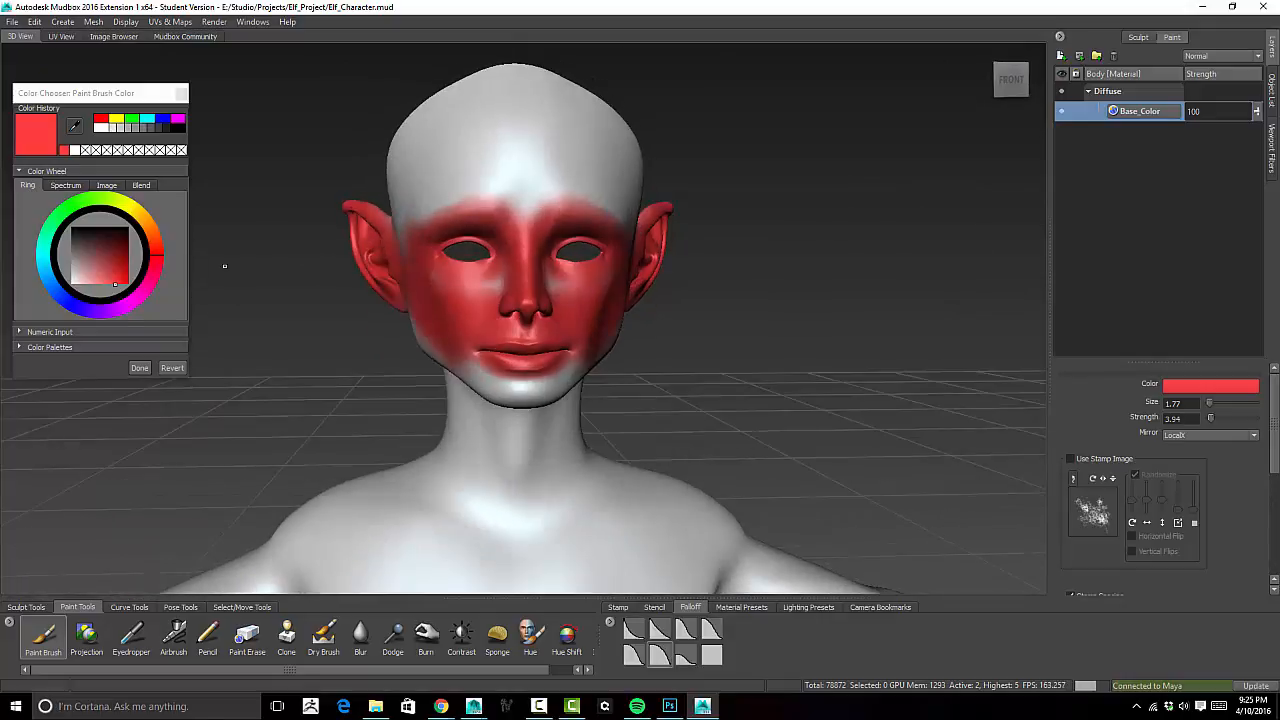
- Set the brush to light blue at size 0.87 and paint under the eyes, around the mouth and over the chin
left_click(44, 270)
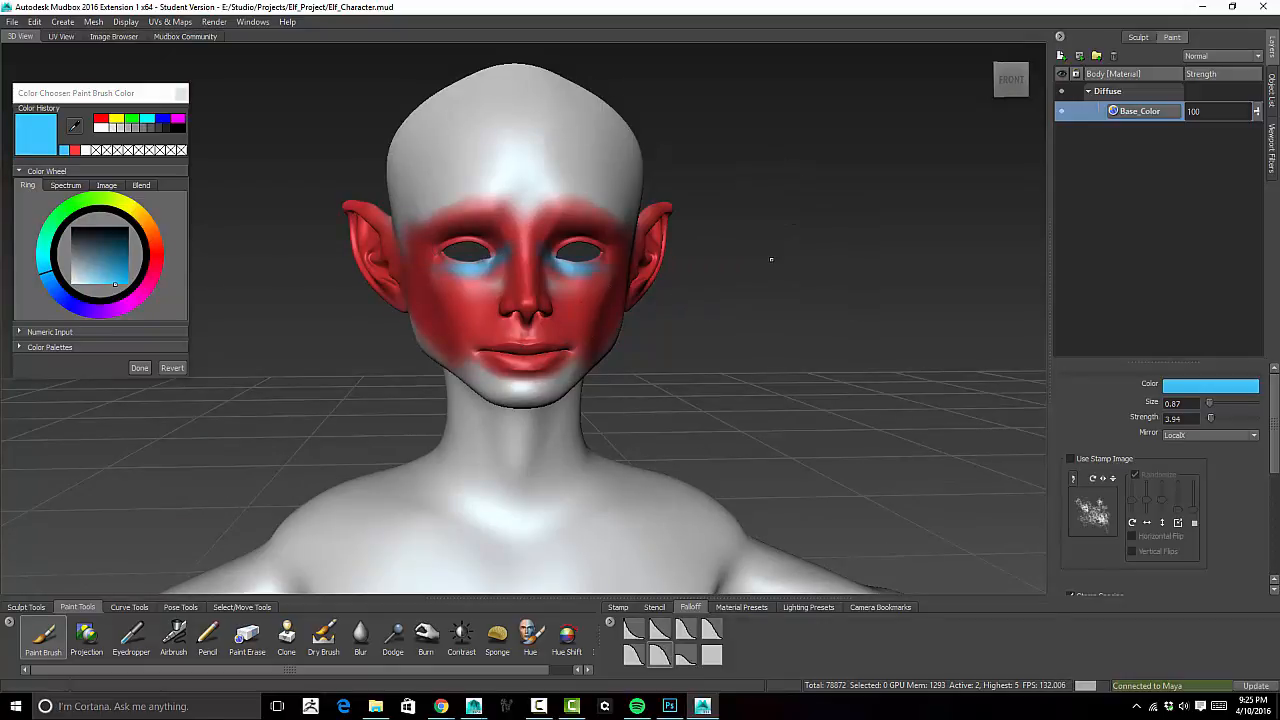
left_click_drag(771, 259, 778, 218, "alt")
mouse_move(528, 354)
left_mouse_down()
mouse_move(467, 341)
mouse_move(530, 290)
mouse_move(493, 284)
mouse_move(475, 316)
left_mouse_up()
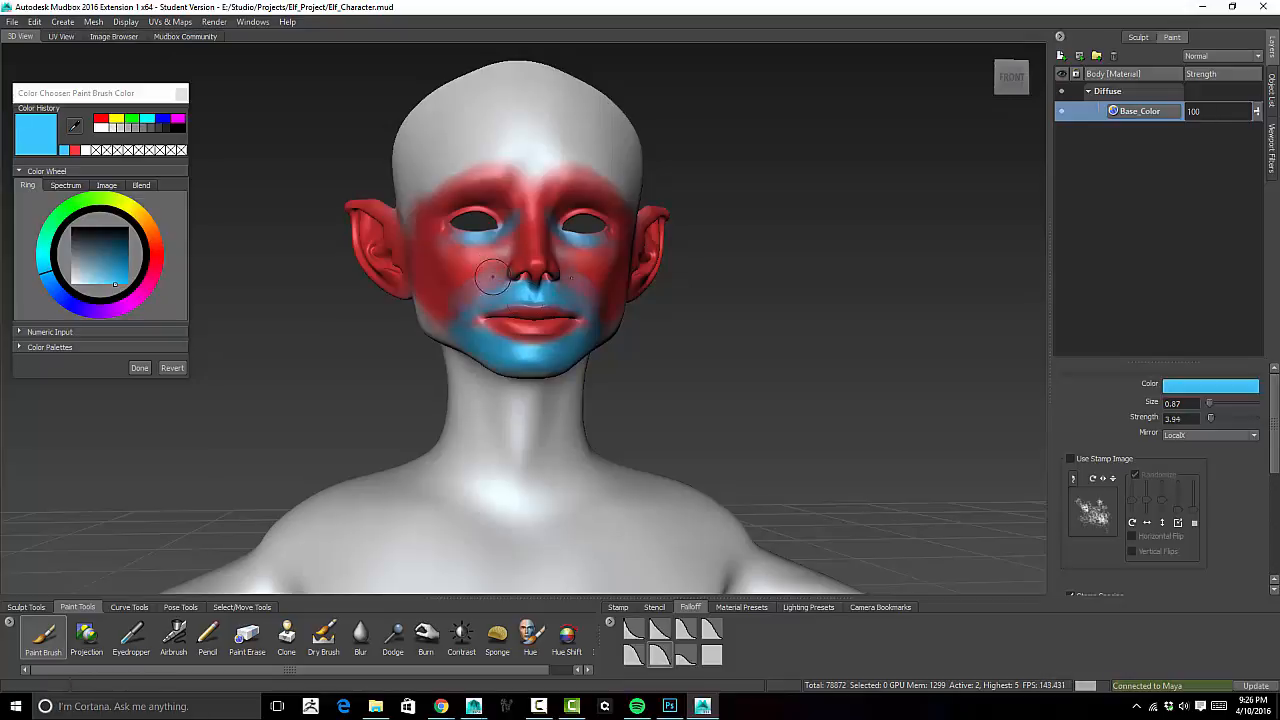
left_click(711, 328)
left_click_drag(667, 325, 575, 278, "alt")
mouse_move(462, 286)
left_mouse_down()
mouse_move(556, 252)
mouse_move(519, 273)
left_mouse_up()
left_click_drag(692, 286, 782, 332, "alt")
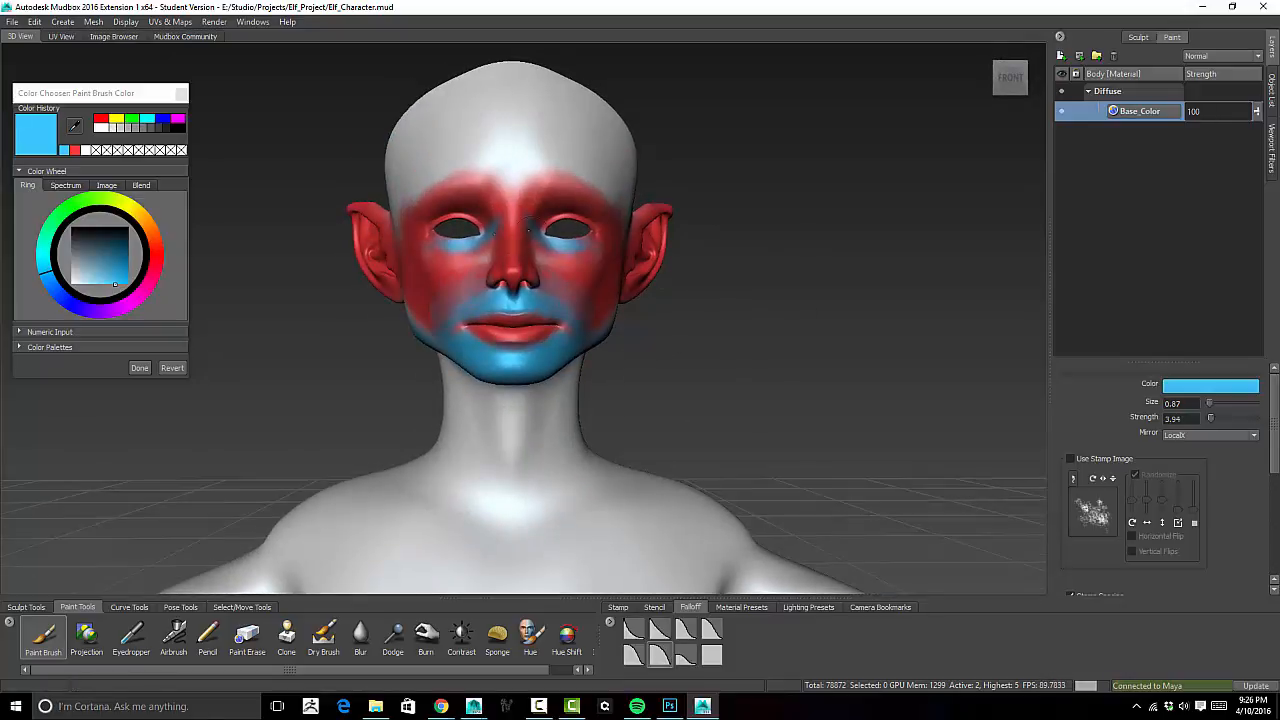
- Set the brush to yellow at size 1.19 and paint the forehead above the brows, the inner cheeks and the mouth corners
left_click(122, 205)
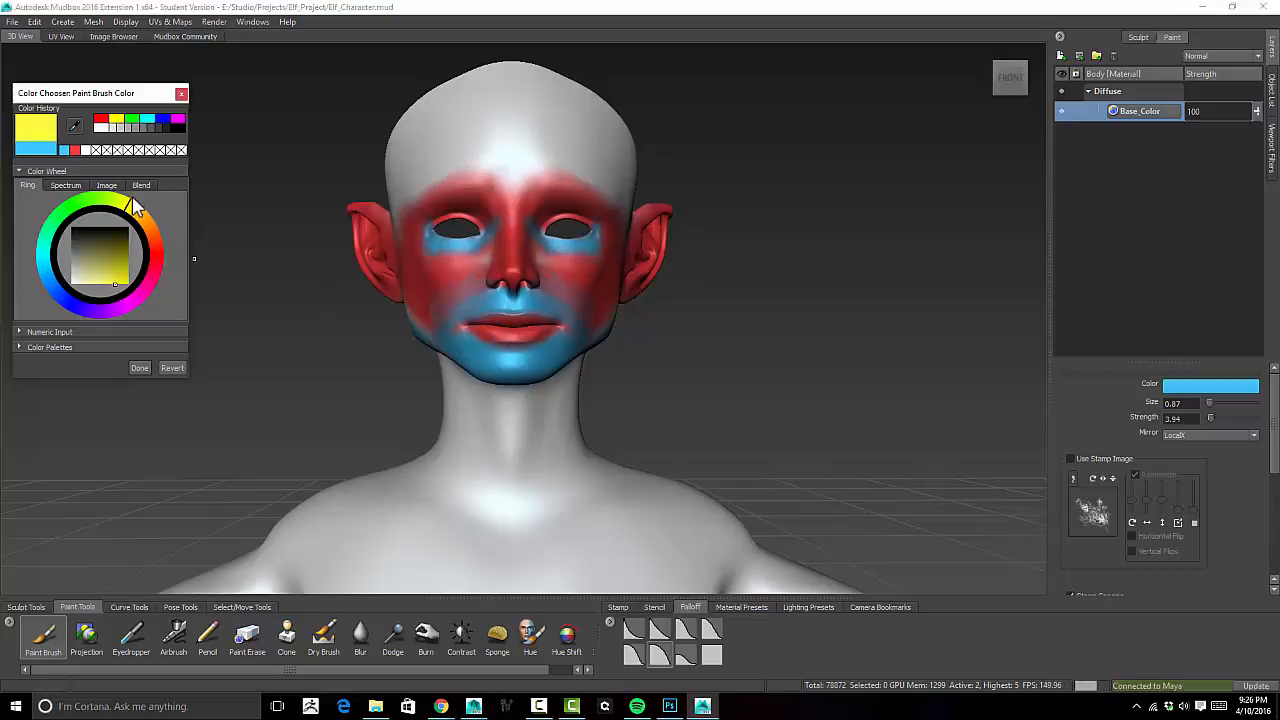
mouse_move(545, 187)
left_mouse_down()
mouse_move(594, 163)
mouse_move(543, 185)
mouse_move(557, 179)
left_mouse_up()
key("ctrl+z")
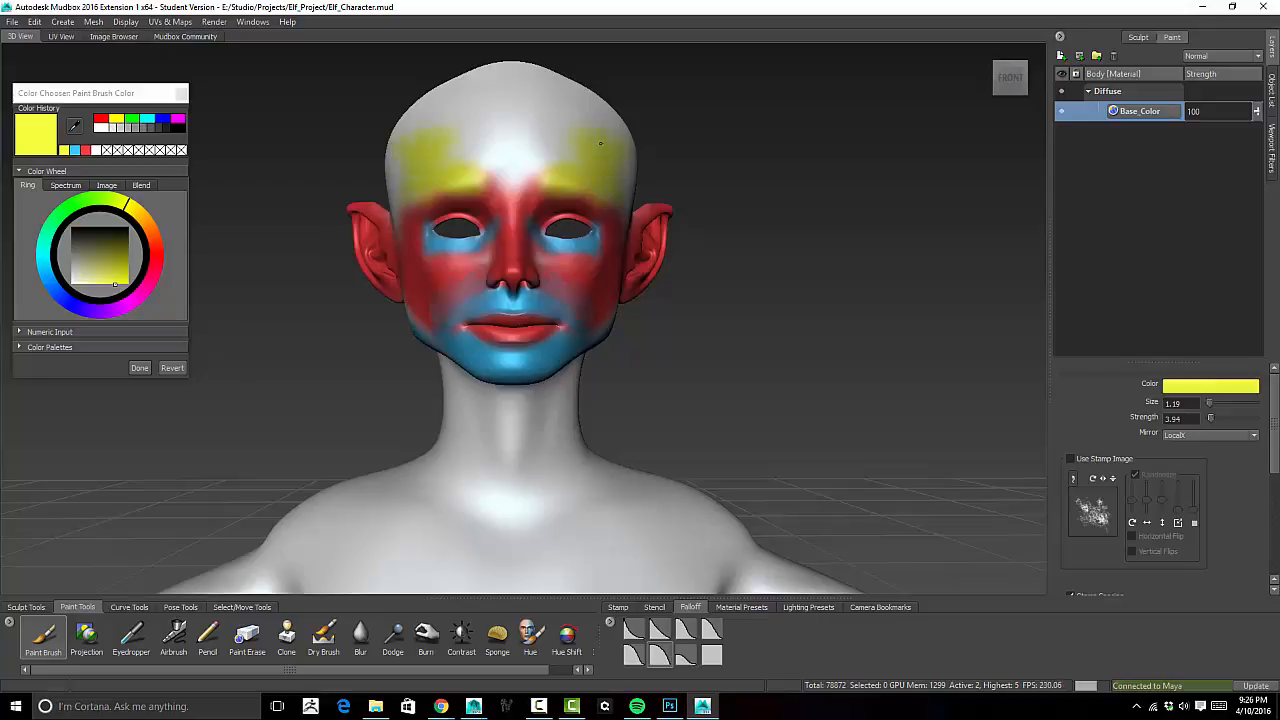
mouse_move(447, 282)
left_mouse_down()
mouse_move(463, 274)
mouse_move(449, 284)
left_mouse_up()
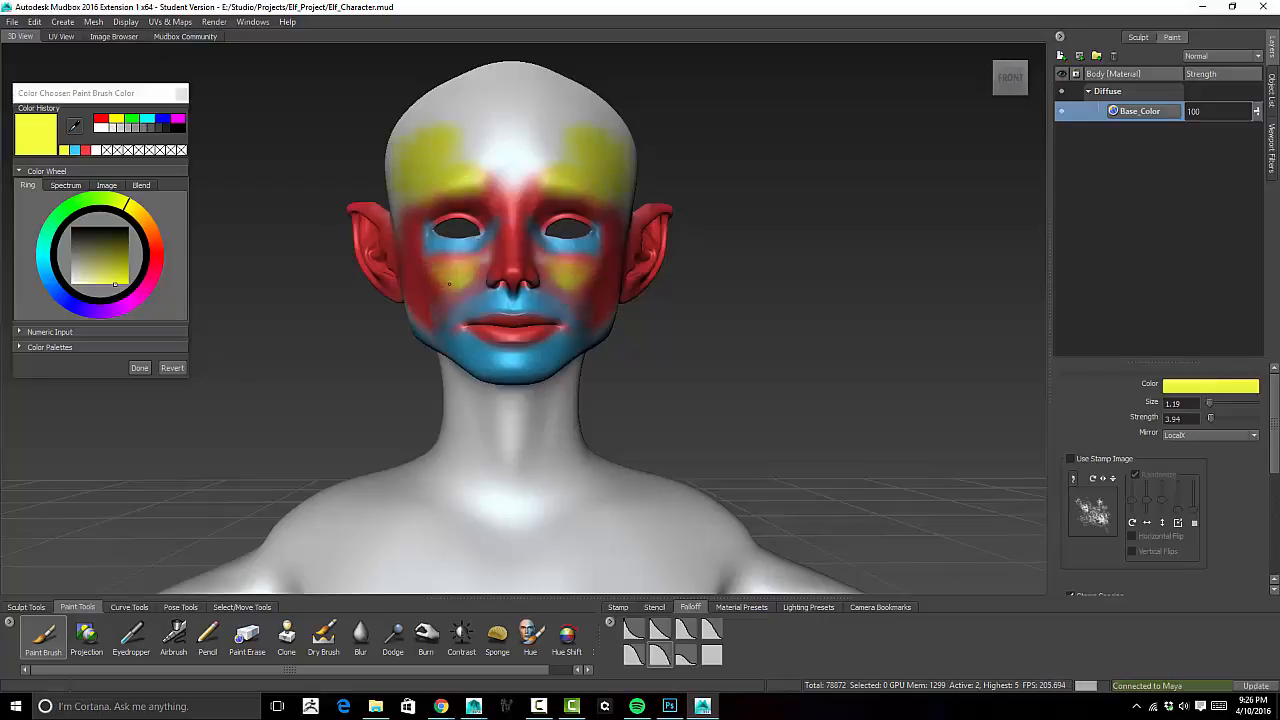
key("shift")
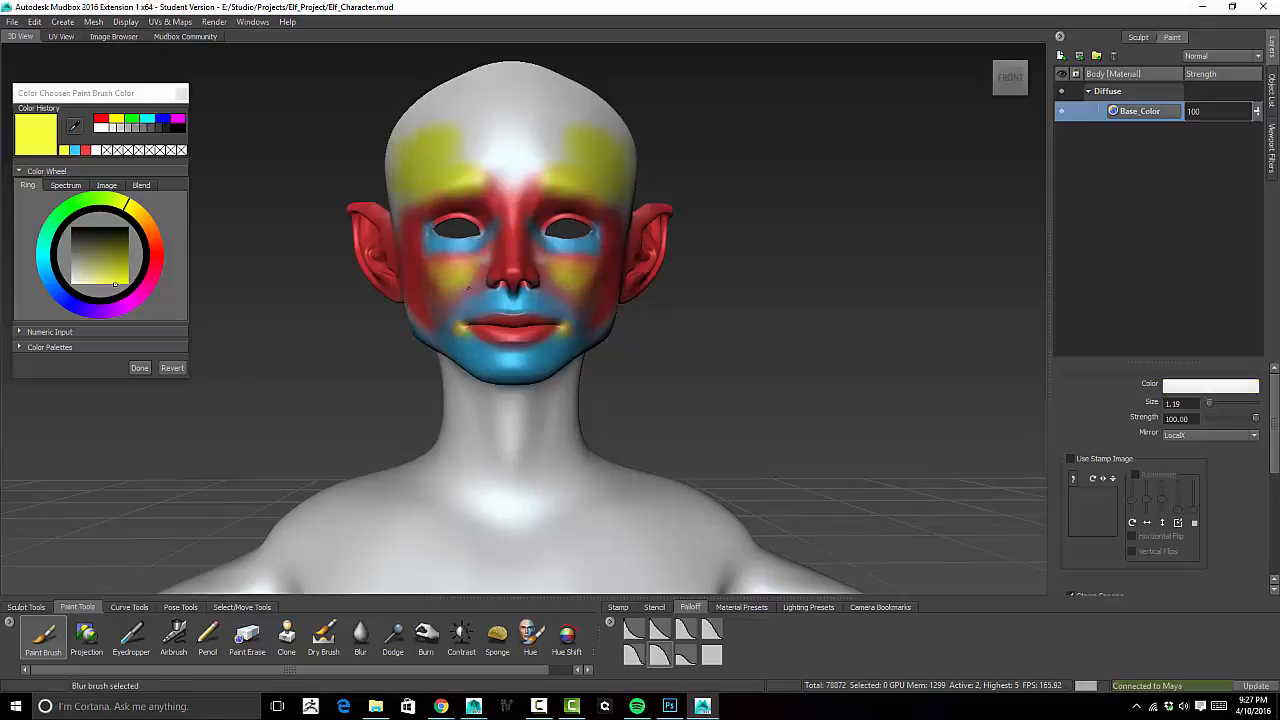
- Set the brush to white at strength 2.53 and paint a highlight down the bridge of the nose
key("space")
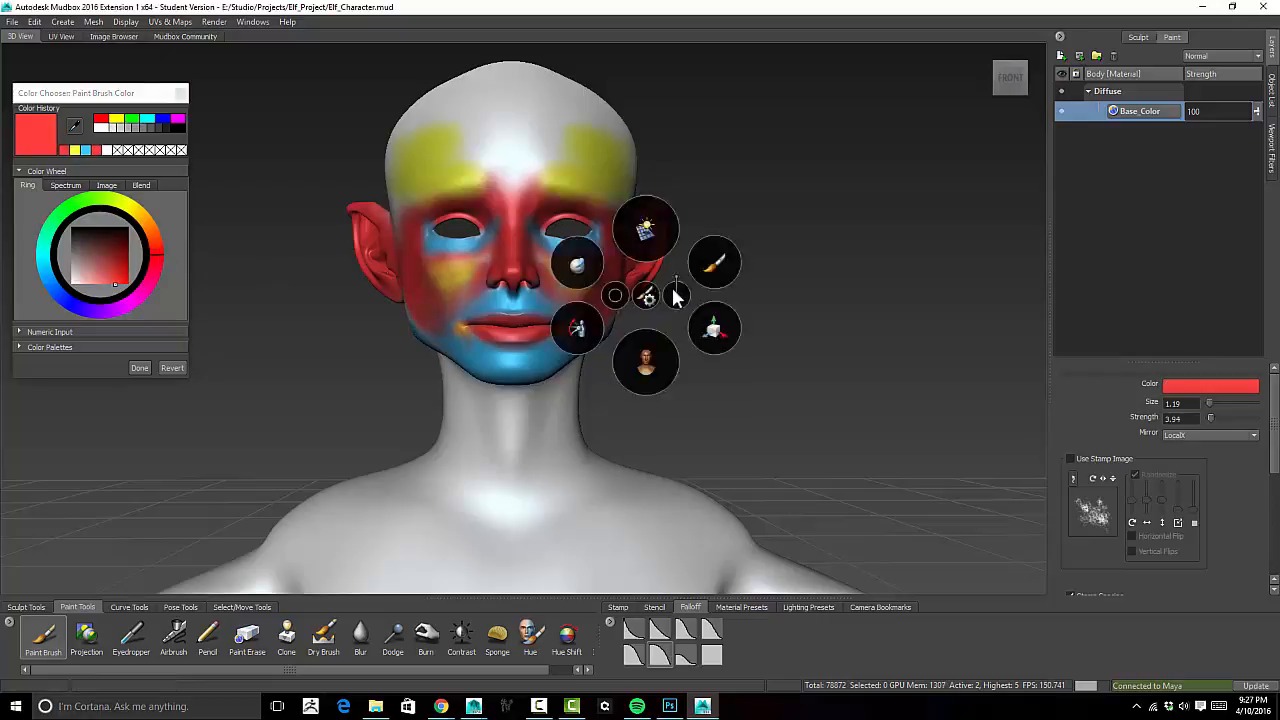
left_click_drag(646, 295, 585, 312, "alt")
key("space")
left_click_drag(455, 234, 458, 252)
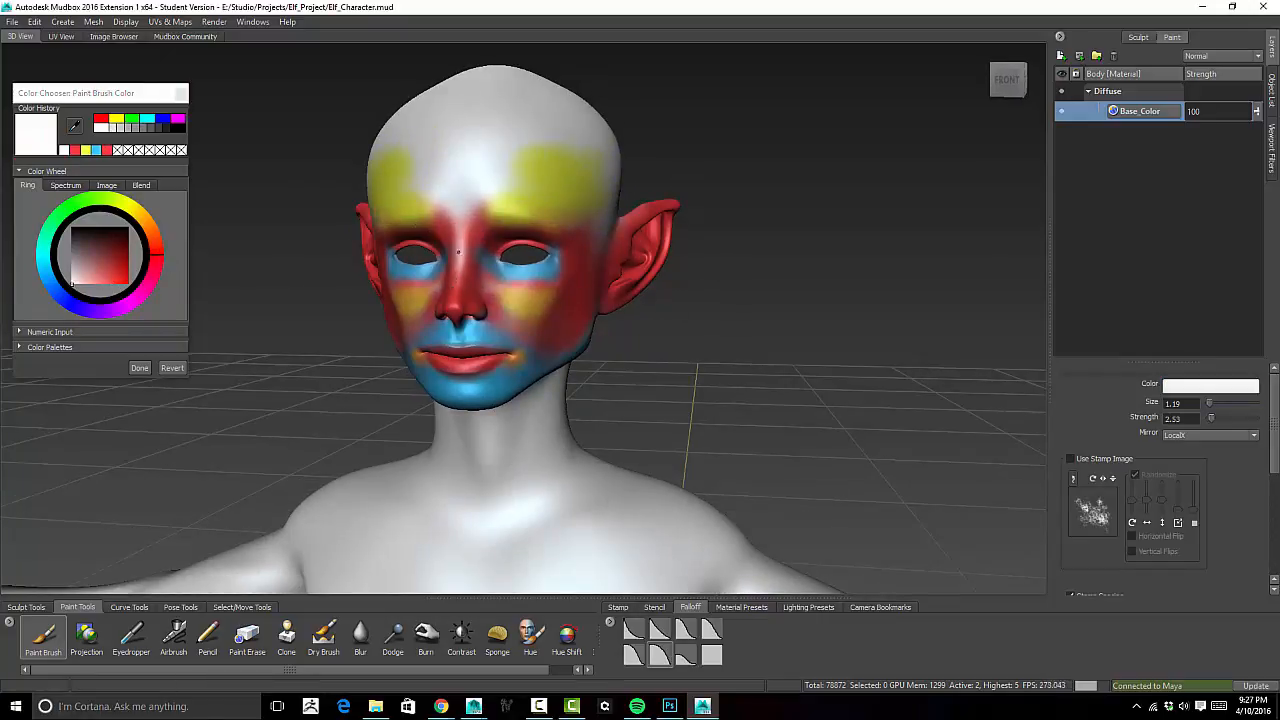
mouse_move(480, 352)
left_mouse_down()
mouse_move(405, 345)
mouse_move(420, 335)
left_mouse_up()
- Set the brush to golden yellow and paint the upper rims of the ears and part of the forehead
left_click(139, 212)
left_click(121, 285)
left_click_drag(605, 224, 628, 213)
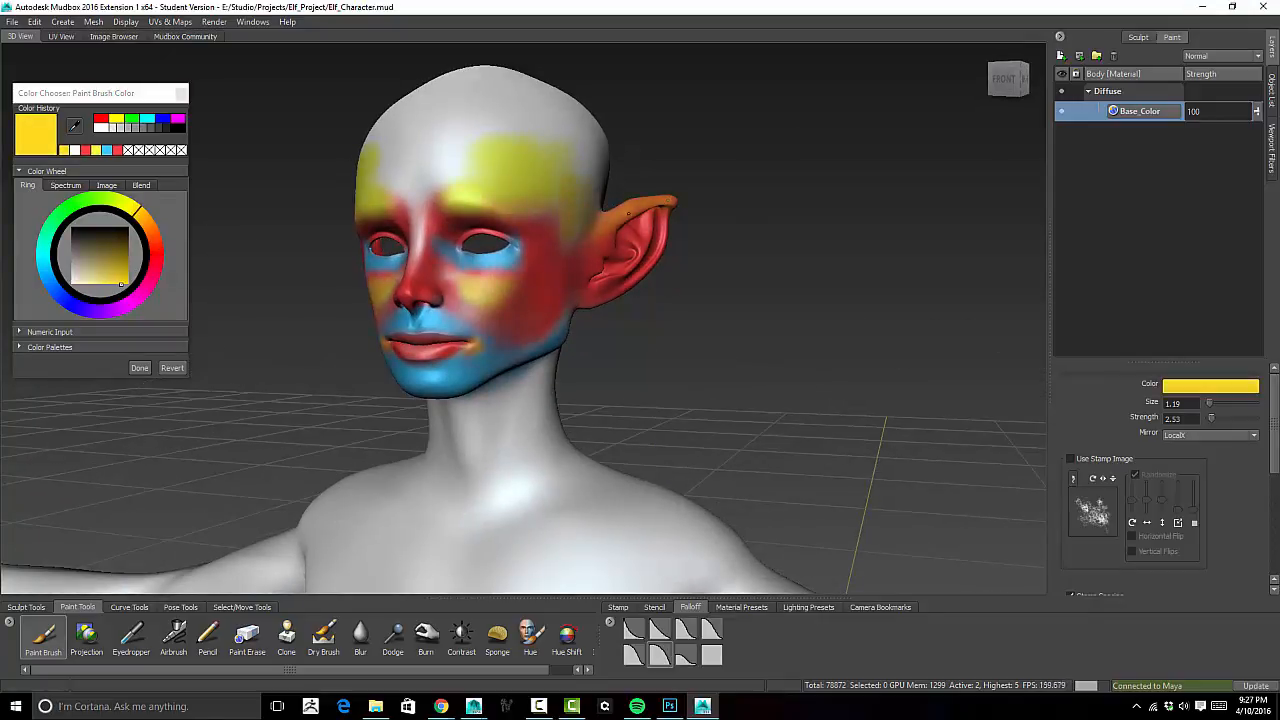
mouse_move(490, 185)
left_mouse_down()
mouse_move(474, 169)
mouse_move(530, 140)
left_mouse_up()
- Set the brush to light blue and paint the front of the neck down from the chin
mouse_move(520, 292)
left_mouse_down("alt")
mouse_move(590, 298)
mouse_move(683, 271)
left_mouse_up("alt")
left_click(54, 288)
mouse_move(484, 320)
left_mouse_down()
mouse_move(514, 409)
mouse_move(541, 306)
left_mouse_up()
left_click(45, 268)
left_click_drag(45, 268, 45, 272)
mouse_move(503, 300)
left_mouse_down()
mouse_move(512, 415)
mouse_move(555, 315)
mouse_move(508, 435)
left_mouse_up()
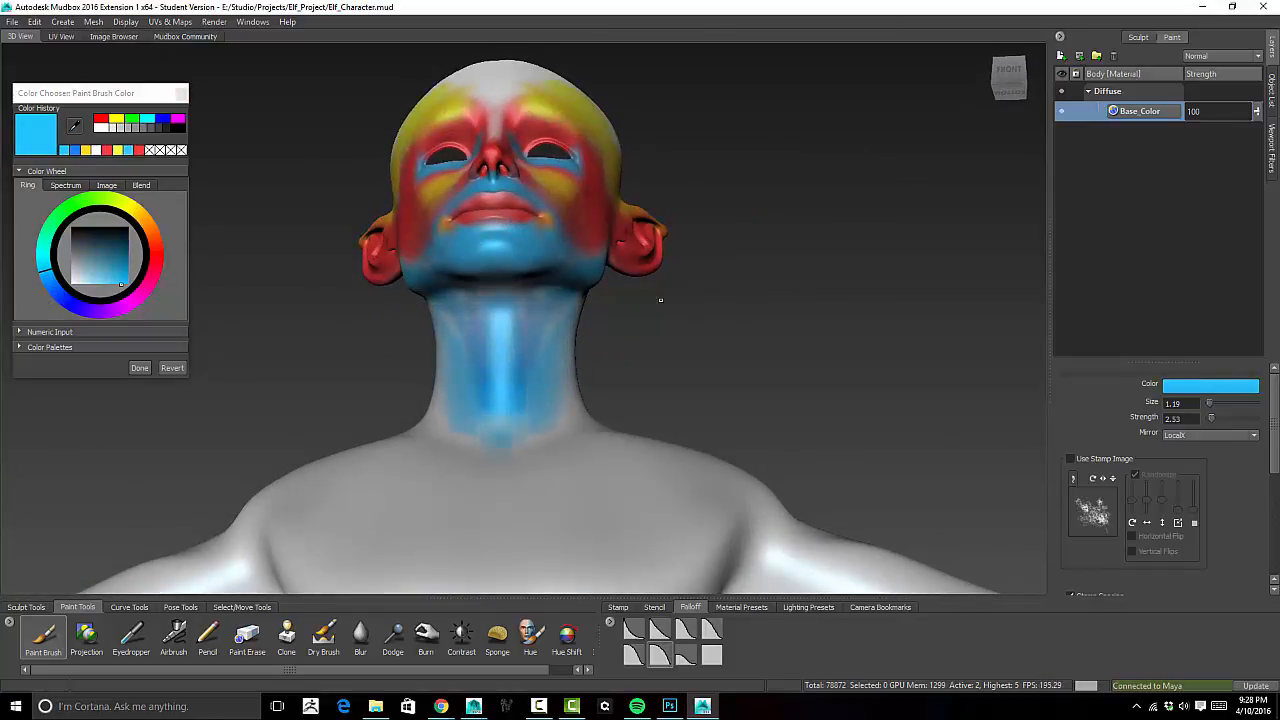
- Enlarge the brush to size 3.59 and cover the upper forehead and scalp with orange and yellow
left_click_drag(660, 298, 530, 385, "alt")
left_click(143, 214)
left_click_drag(528, 123, 440, 185)
left_click(132, 206)
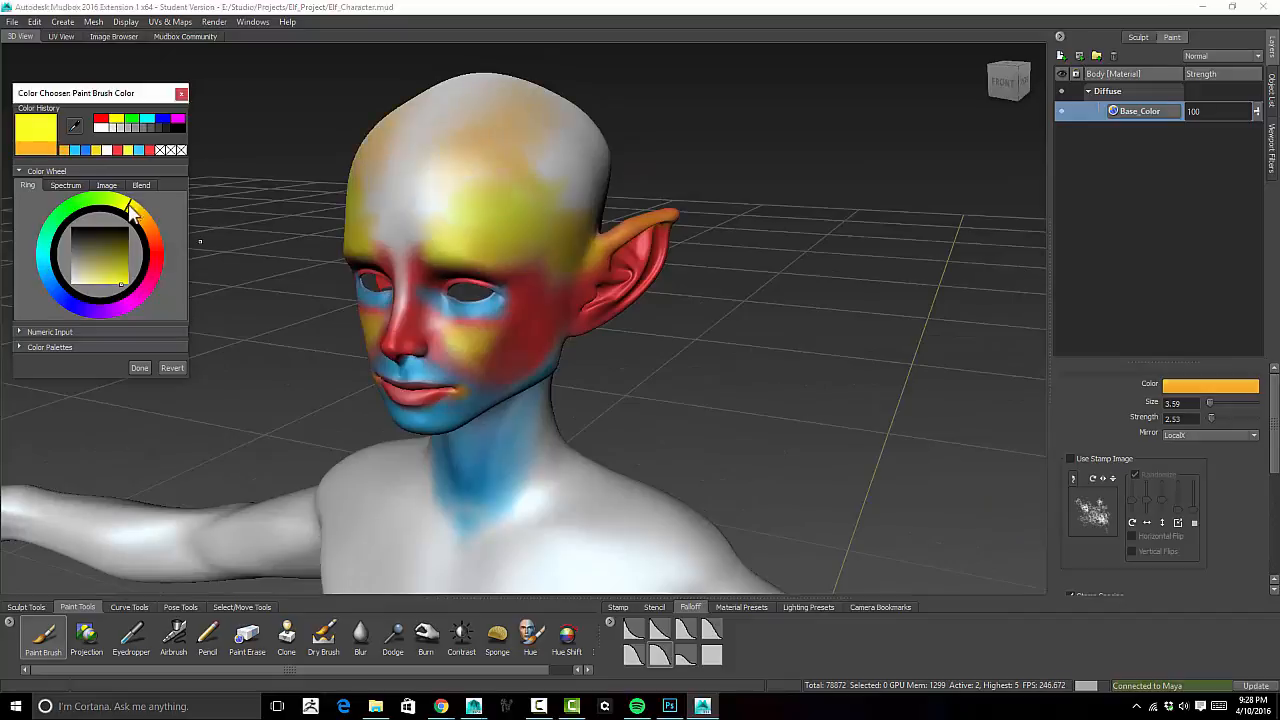
left_click_drag(697, 139, 530, 165, "alt")
mouse_move(530, 165)
left_mouse_down()
mouse_move(471, 128)
mouse_move(498, 108)
left_mouse_up()
mouse_move(680, 200)
left_mouse_down("alt")
mouse_move(545, 265)
mouse_move(595, 260)
left_mouse_up("alt")
left_click_drag(640, 330, 590, 250, "alt")
- Paint yellow over the base of the neck, the collarbones and the shoulders
left_click_drag(500, 350, 539, 471)
left_click_drag(720, 360, 400, 340, "alt")
mouse_move(500, 430)
left_mouse_down()
mouse_move(540, 517)
mouse_move(605, 505)
left_mouse_up()
- Paint the back of the hand and the fingers yellow
left_click_drag(640, 160, 720, 220, "alt")
right_click_drag(720, 220, 790, 254, "alt")
key("space")
left_click_drag(815, 312, 780, 326, "alt")
right_click_drag(780, 326, 663, 394, "alt")
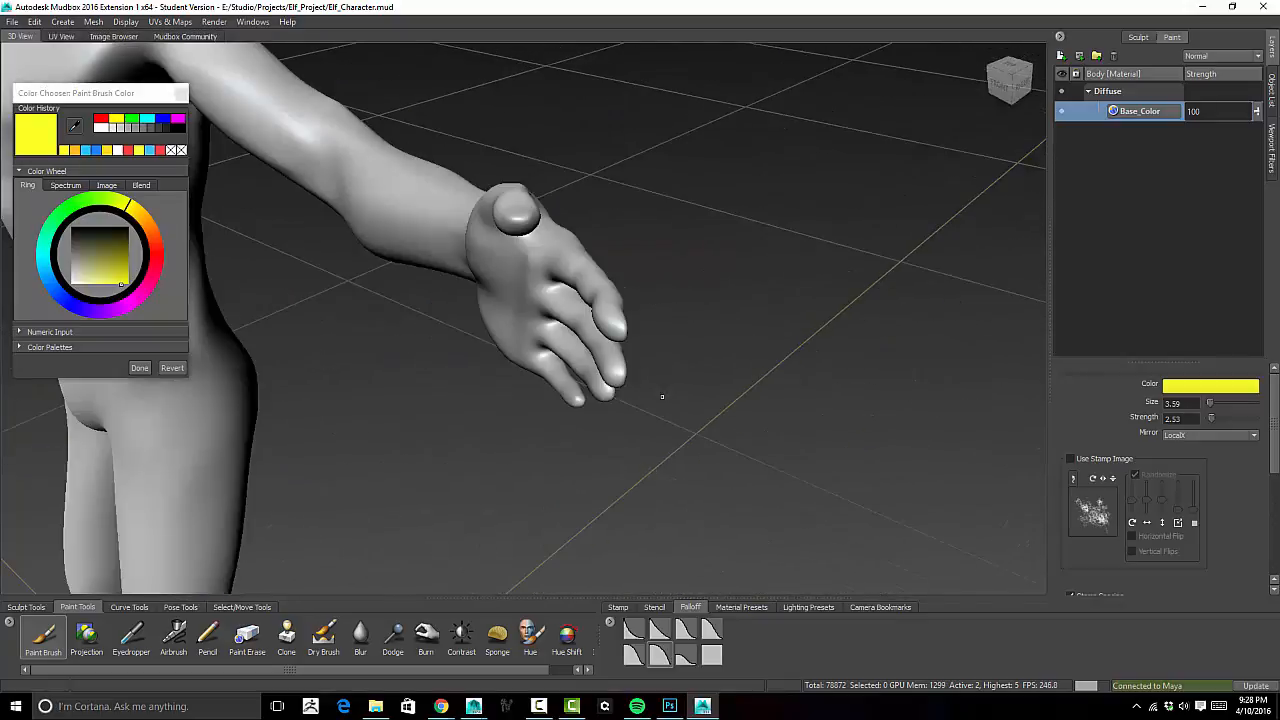
left_click_drag(663, 394, 500, 350, "alt")
left_click_drag(562, 255, 575, 335)
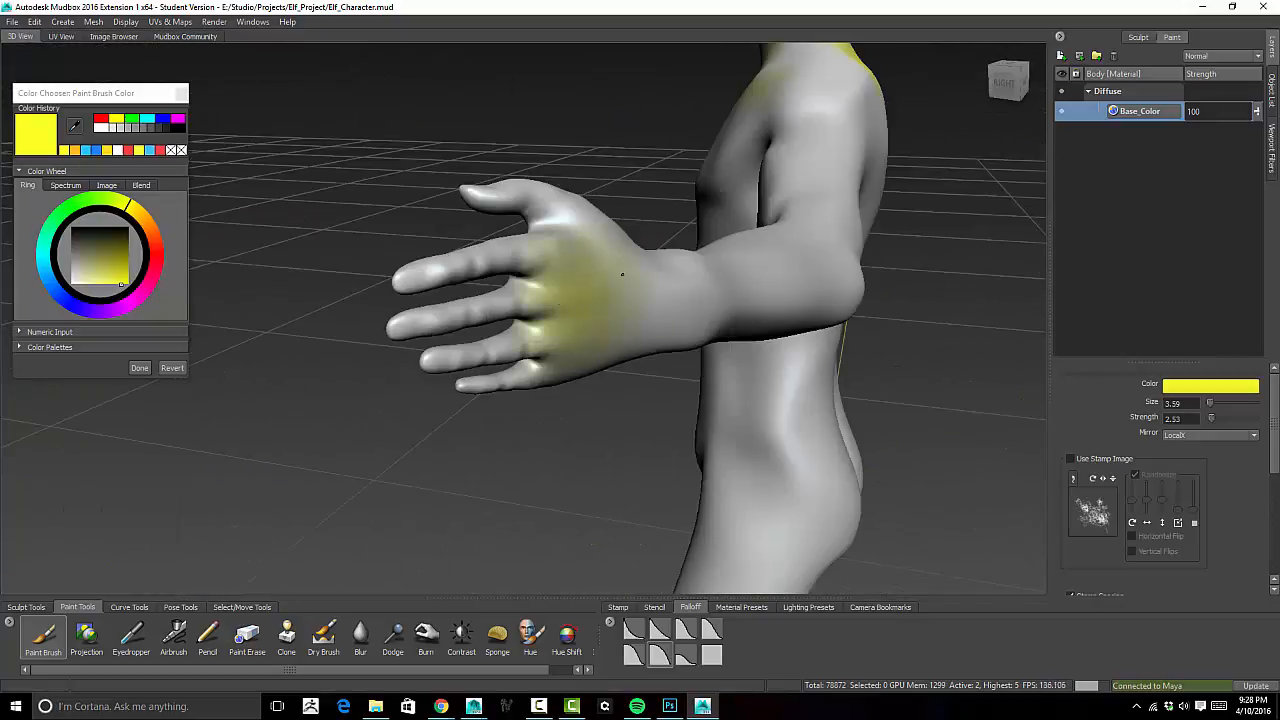
- Set the brush to red at size 1.20 and paint the knuckles, finger joints and thumb
left_click(152, 259)
mouse_move(610, 250)
left_mouse_down("alt")
mouse_move(517, 280)
mouse_move(500, 300)
mouse_move(524, 362)
left_mouse_up("alt")
left_click_drag(424, 250, 425, 268)
left_click_drag(438, 294, 440, 312)
left_click_drag(450, 335, 468, 374)
left_click_drag(440, 296, 468, 374)
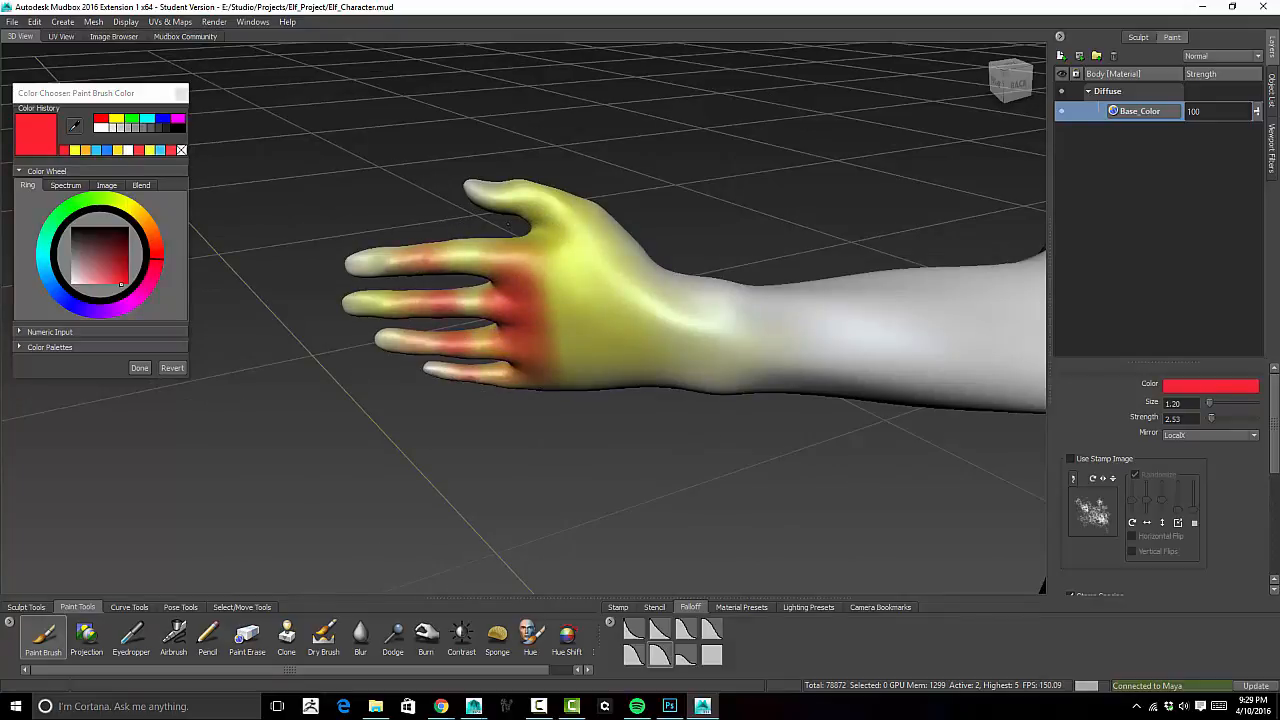
left_click_drag(556, 226, 576, 198)
mouse_move(520, 208)
left_mouse_down()
mouse_move(518, 188)
mouse_move(534, 206)
left_mouse_up()
left_click_drag(418, 254, 468, 376)
- Paint the palm, the undersides of the fingers and the fingertips red
left_click_drag(440, 365, 700, 350, "alt")
mouse_move(468, 348)
left_mouse_down()
mouse_move(463, 246)
mouse_move(520, 370)
mouse_move(430, 330)
mouse_move(560, 300)
mouse_move(610, 388)
mouse_move(650, 300)
left_mouse_up()
left_click_drag(650, 300, 560, 350)
mouse_move(560, 285)
left_mouse_down()
mouse_move(420, 310)
mouse_move(430, 258)
mouse_move(516, 234)
mouse_move(566, 368)
left_mouse_up()
mouse_move(545, 366)
left_mouse_down()
mouse_move(550, 320)
mouse_move(652, 346)
left_mouse_up()
left_click_drag(592, 292, 684, 314)
left_click_drag(680, 270, 656, 264)
left_click_drag(656, 345, 640, 344)
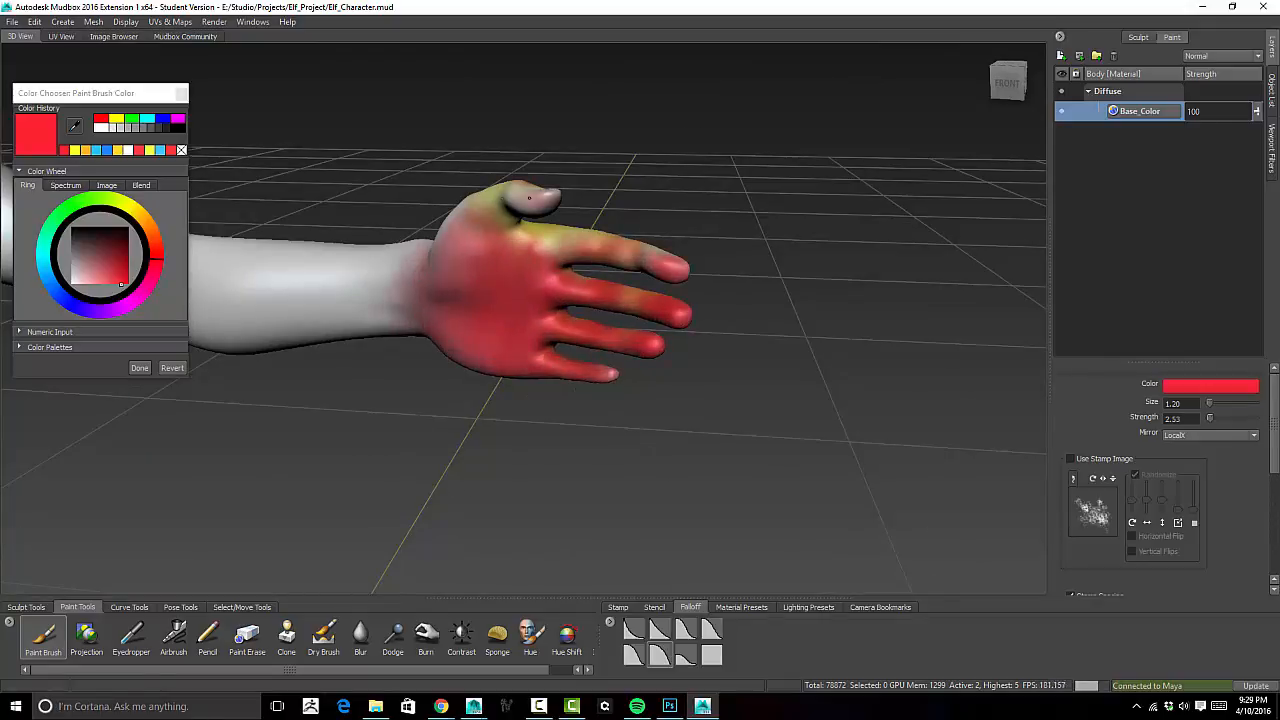
left_click_drag(530, 204, 554, 200)
- Touch up the red on the fingers and blur its transitions into the yellow
left_click_drag(640, 300, 669, 343, "shift")
left_click_drag(590, 250, 562, 243, "shift")
mouse_move(606, 252)
left_mouse_down()
mouse_move(520, 238)
mouse_move(628, 254)
left_mouse_up()
left_click_drag(590, 248, 492, 242, "shift")
- Set the brush to orange-yellow at size 2.45, paint the inner elbow, forearm and shoulder-armpit area, and blur the strokes
left_click_drag(520, 255, 260, 285, "alt")
left_click(146, 216)
middle_click_drag(300, 270, 612, 308, "alt")
mouse_move(640, 315)
left_mouse_down()
mouse_move(631, 280)
mouse_move(597, 266)
mouse_move(652, 312)
left_mouse_up()
mouse_move(655, 305)
left_mouse_down("shift")
mouse_move(662, 275)
mouse_move(672, 325)
mouse_move(757, 288)
left_mouse_up("shift")
mouse_move(757, 290)
left_mouse_down("shift")
mouse_move(745, 320)
mouse_move(725, 295)
left_mouse_up("shift")
mouse_move(448, 162)
left_mouse_down()
mouse_move(414, 186)
mouse_move(443, 171)
mouse_move(390, 245)
left_mouse_up()
left_click_drag(395, 235, 408, 152, "shift")
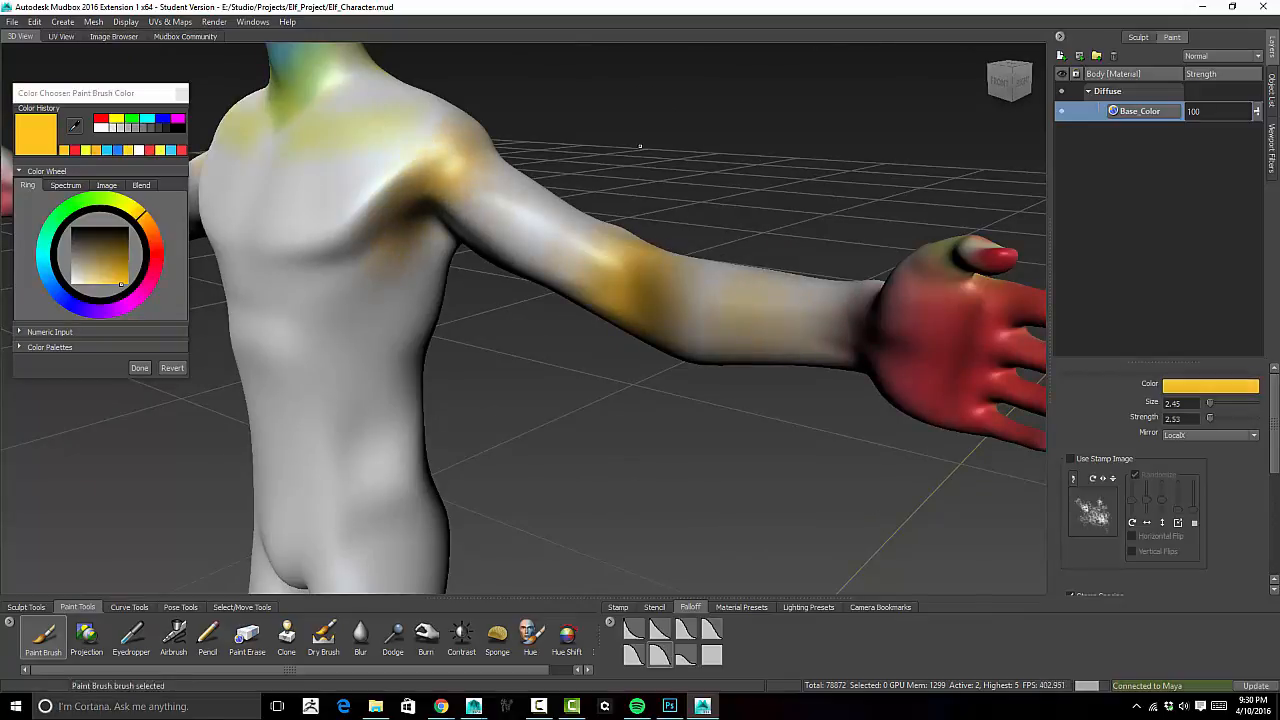
- Set the brush to red, paint the backs of the elbows and blur the edges
left_click_drag(637, 149, 200, 341, "alt")
left_click(157, 257)
left_click_drag(430, 400, 440, 300, "alt")
right_click_drag(640, 300, 480, 260, "alt")
mouse_move(622, 250)
left_mouse_down()
mouse_move(669, 203)
mouse_move(640, 265)
left_mouse_up()
mouse_move(640, 265)
left_mouse_down("shift")
mouse_move(690, 220)
mouse_move(608, 272)
mouse_move(612, 205)
left_mouse_up("shift")
left_click_drag(600, 240, 637, 177, "alt")
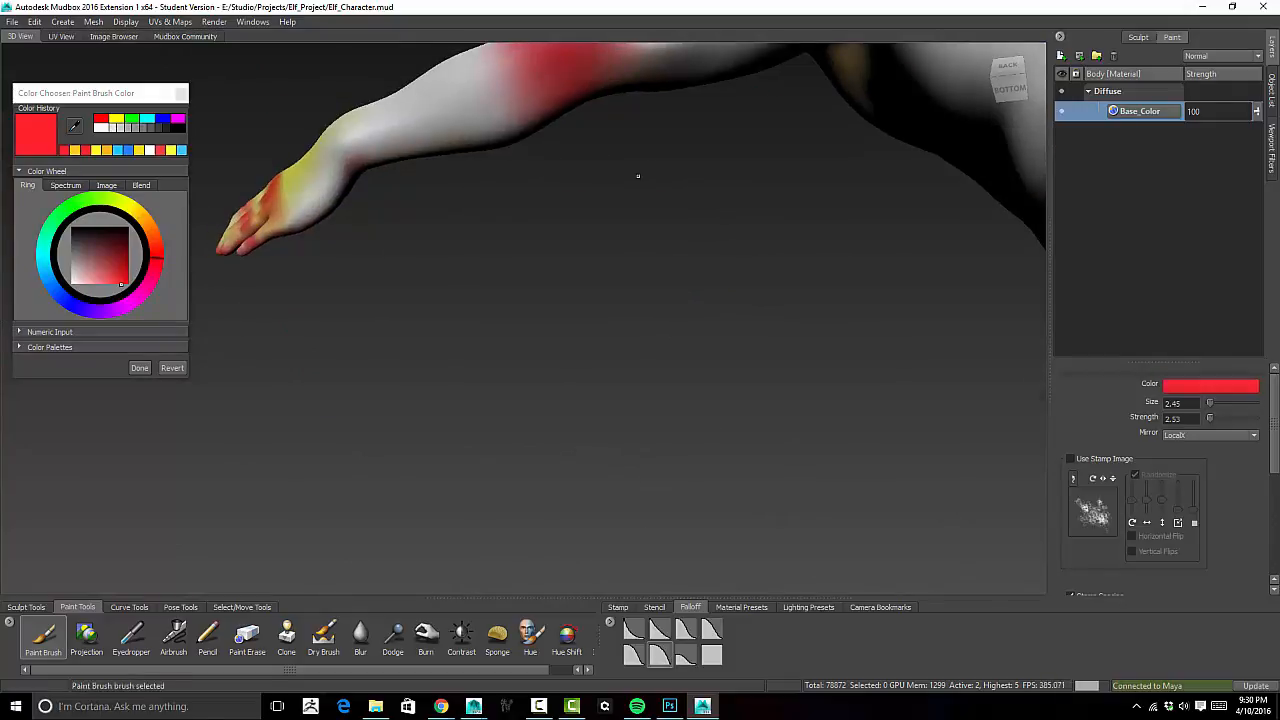
right_click_drag(637, 177, 480, 150, "alt")
mouse_move(400, 120)
left_mouse_down("alt")
mouse_move(630, 102)
mouse_move(655, 45)
left_mouse_up("alt")
mouse_move(590, 365)
left_mouse_down("shift")
mouse_move(575, 376)
mouse_move(598, 358)
left_mouse_up("shift")
- Paint light red over the lower chest and abdomen and blur it into the white
left_click_drag(598, 358, 590, 430, "alt")
right_click_drag(590, 430, 530, 400, "alt")
left_click_drag(410, 325, 380, 344)
mouse_move(380, 344)
left_mouse_down("shift")
mouse_move(368, 361)
mouse_move(390, 344)
left_mouse_up("shift")
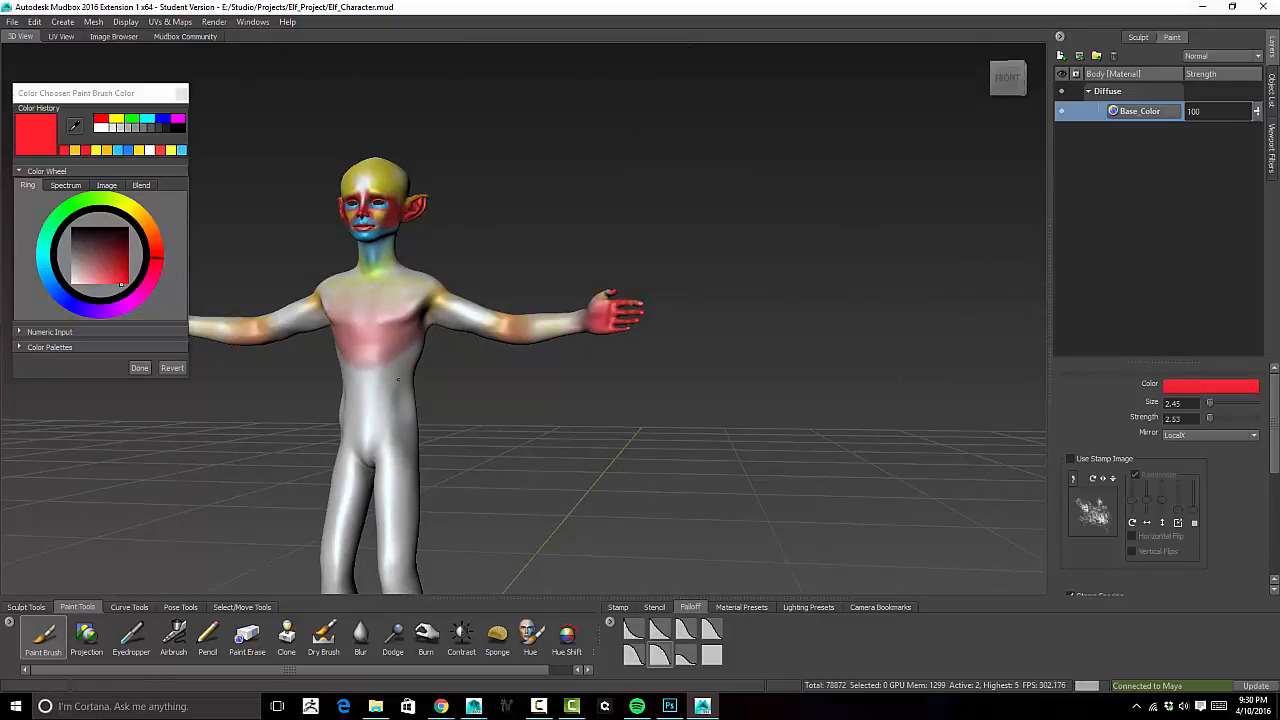
left_click_drag(384, 380, 376, 394, "shift")
- Paint the fronts of both knees red and blur the edges
mouse_move(600, 385)
left_mouse_down("alt")
mouse_move(528, 423)
mouse_move(615, 385)
left_mouse_up("alt")
right_click_drag(640, 440, 600, 450, "alt")
middle_click_drag(605, 480, 651, 289, "alt")
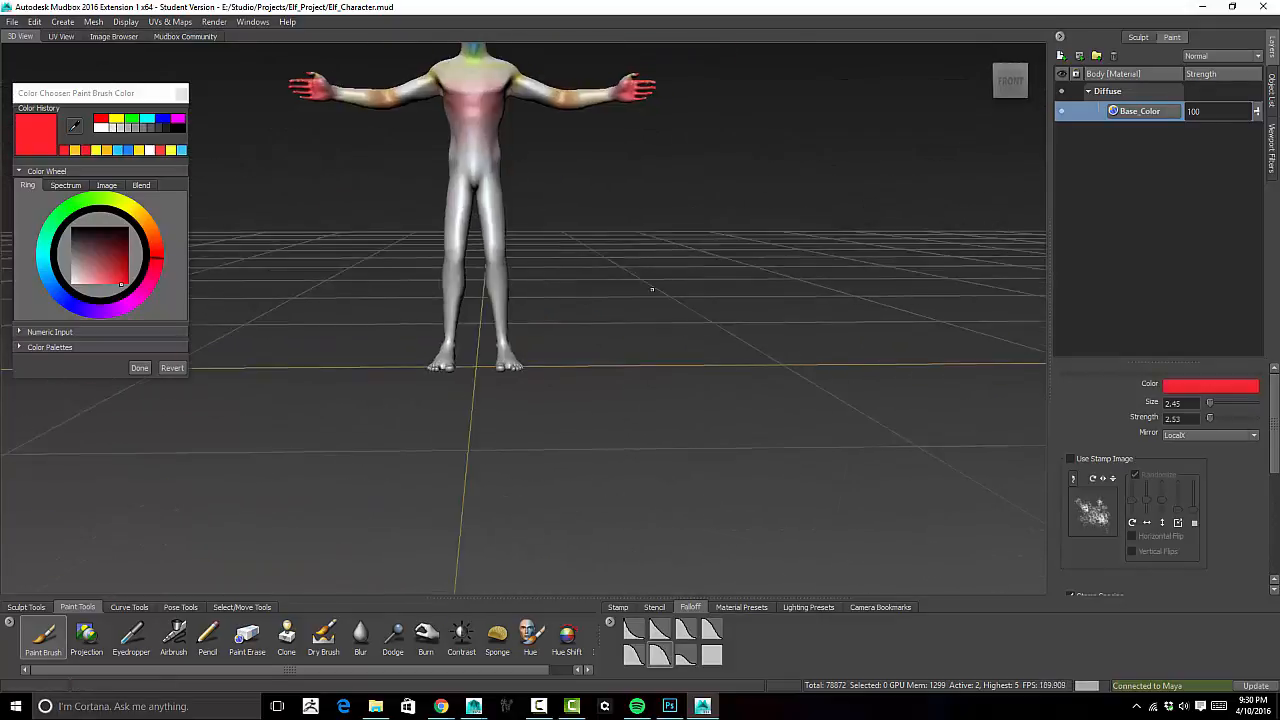
right_click_drag(651, 289, 710, 320, "alt")
mouse_move(464, 378)
left_mouse_down()
mouse_move(477, 398)
mouse_move(480, 358)
mouse_move(471, 397)
left_mouse_up()
left_click_drag(471, 397, 474, 394, "shift")
mouse_move(770, 388)
left_mouse_down("alt")
mouse_move(700, 392)
mouse_move(722, 420)
left_mouse_up("alt")
left_click_drag(640, 400, 790, 395, "alt")
left_click_drag(230, 430, 250, 460, "shift")
- Paint the backs of both knees red
left_click_drag(520, 330, 450, 320, "alt")
right_click_drag(480, 220, 442, 206, "alt")
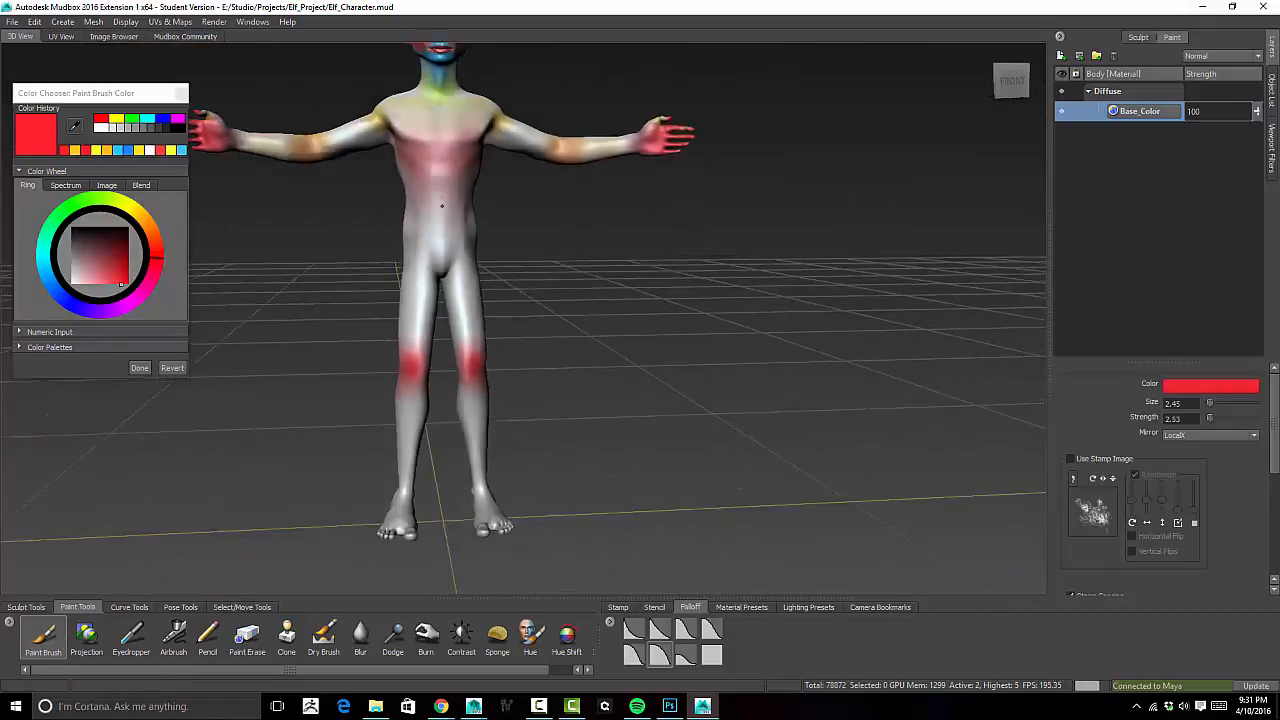
left_click_drag(442, 206, 541, 155, "alt")
right_click_drag(538, 185, 723, 254, "alt")
left_click_drag(723, 254, 460, 270, "alt")
mouse_move(669, 440)
left_mouse_down()
mouse_move(691, 466)
mouse_move(654, 468)
mouse_move(697, 472)
left_mouse_up()
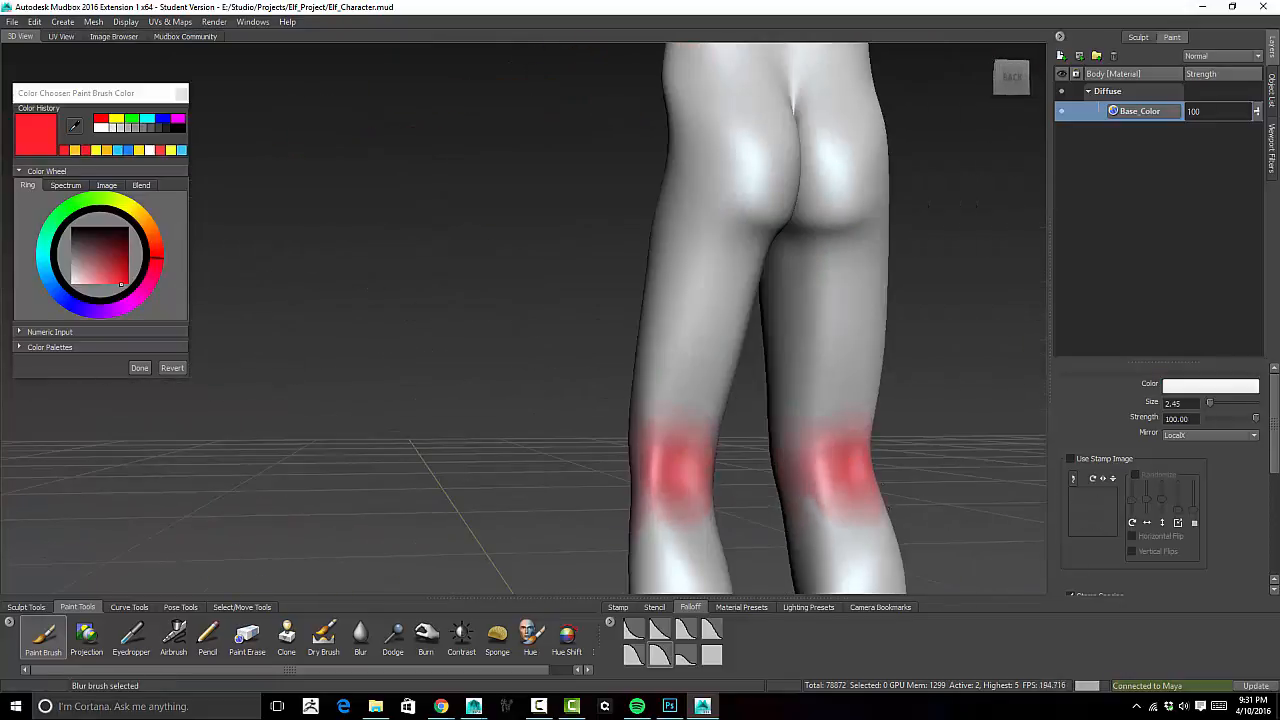
- Paint the tops of both feet yellow with blurred edges, and color the toes red
left_click_drag(560, 390, 850, 420, "alt")
right_click_drag(850, 420, 806, 406, "alt")
left_click_drag(806, 406, 756, 326, "alt")
left_click(135, 209)
mouse_move(578, 294)
left_mouse_down()
mouse_move(567, 346)
mouse_move(602, 352)
mouse_move(578, 312)
left_mouse_up()
key("shift")
left_click(157, 252)
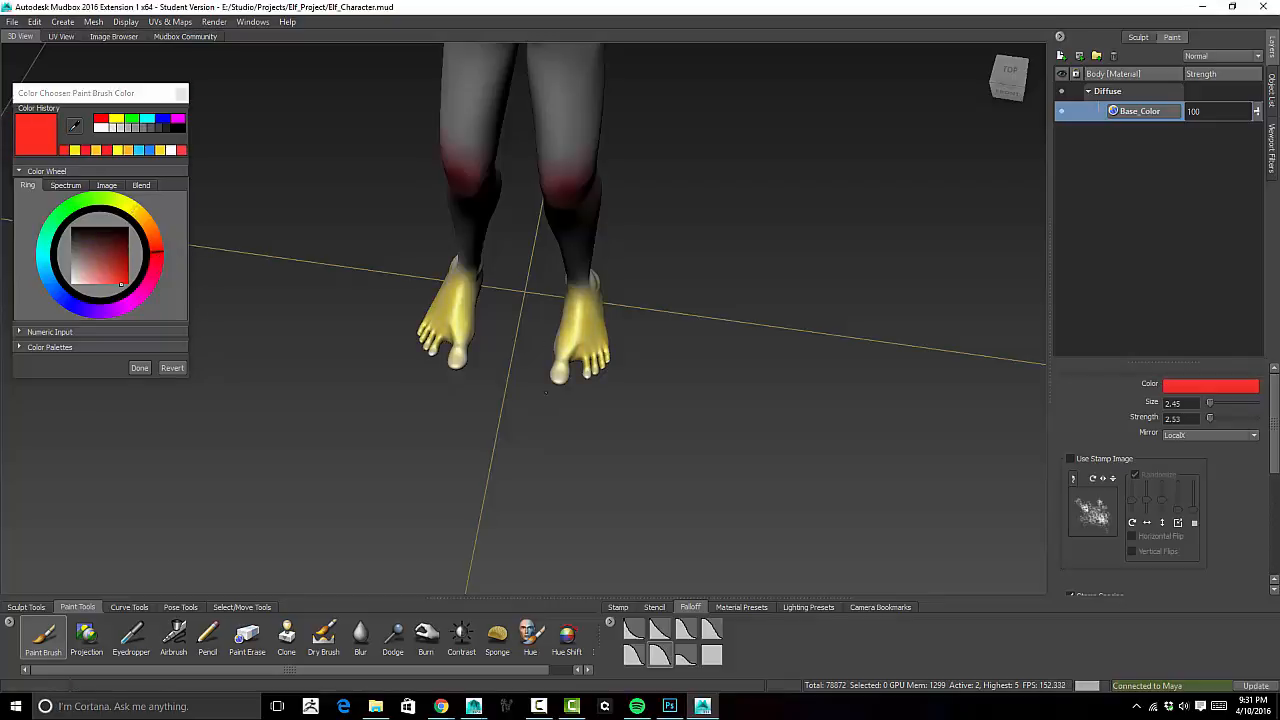
mouse_move(556, 374)
left_mouse_down()
mouse_move(598, 370)
mouse_move(606, 350)
left_mouse_up()
- Add red strokes over the outer chest muscles and along the sides of the ribs
right_click_drag(643, 311, 575, 302, "alt")
middle_click_drag(575, 302, 590, 410, "alt")
mouse_move(590, 410)
left_mouse_down("alt")
mouse_move(658, 294)
mouse_move(612, 328)
left_mouse_up("alt")
right_click_drag(612, 328, 643, 331, "alt")
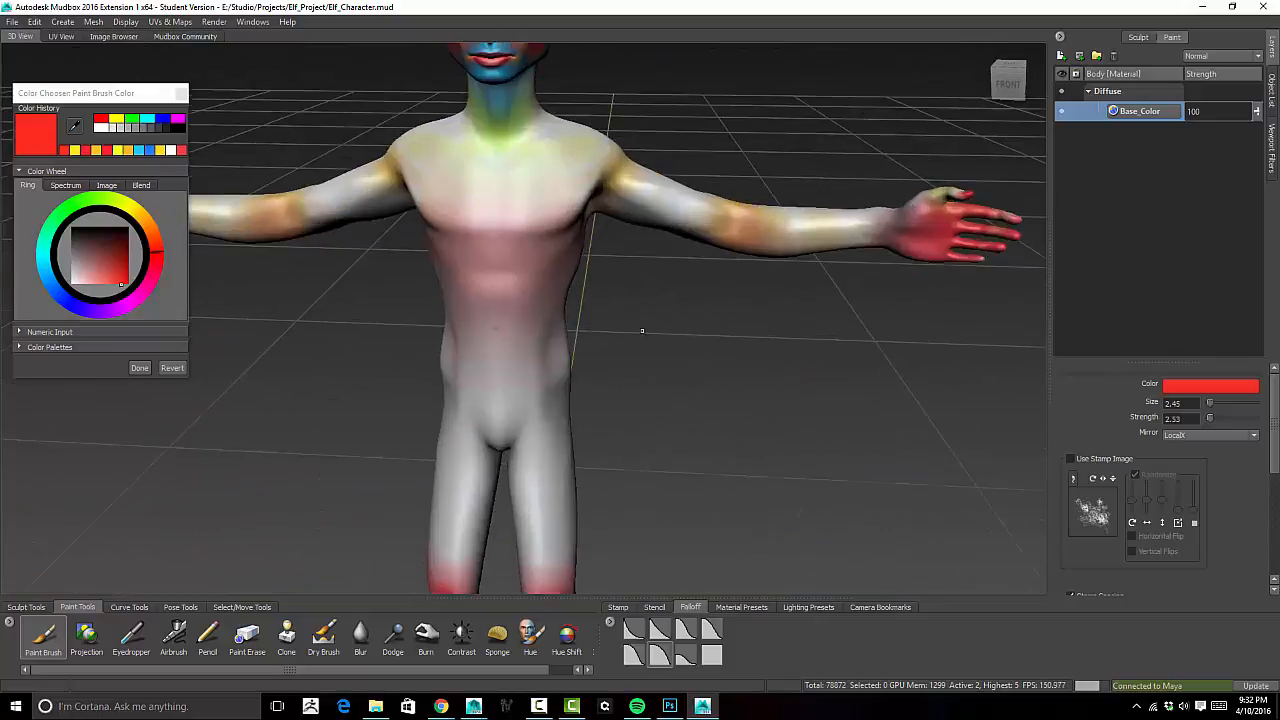
middle_click_drag(643, 331, 655, 440, "alt")
mouse_move(689, 309)
left_mouse_down("alt")
mouse_move(730, 285)
mouse_move(611, 156)
left_mouse_up("alt")
left_click_drag(729, 300, 757, 355, "alt")
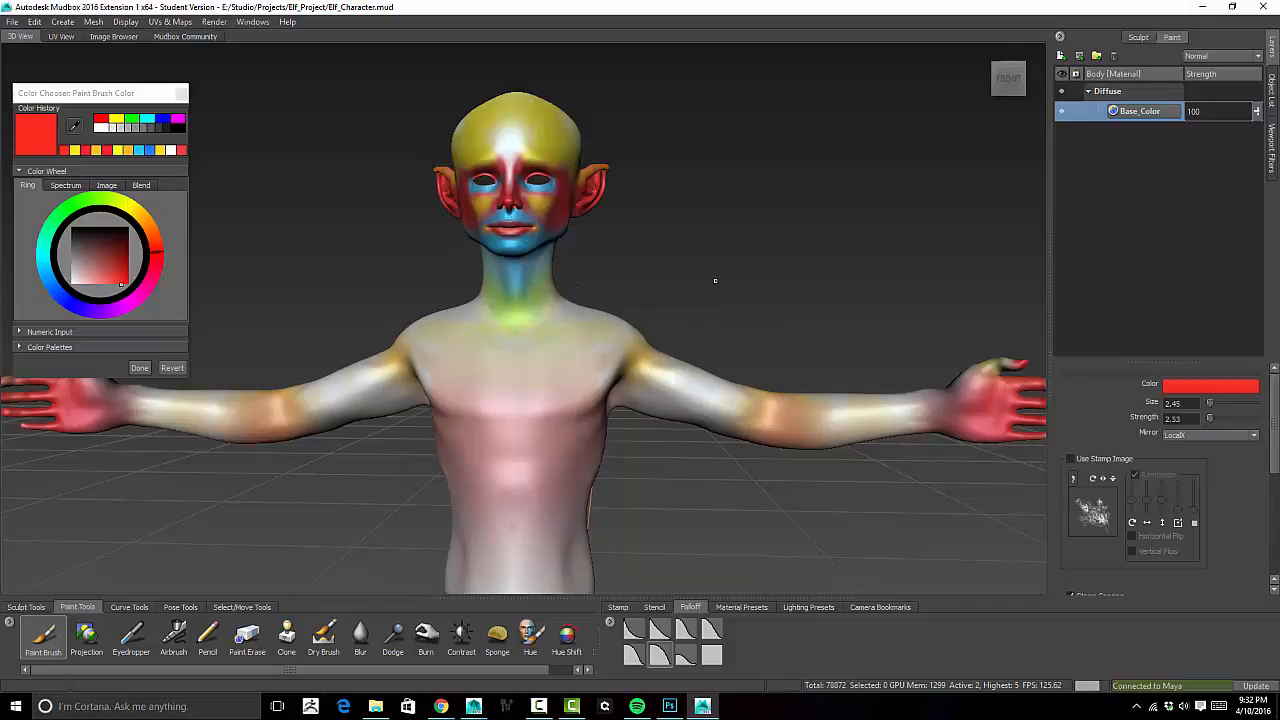
mouse_move(715, 281)
left_mouse_down("alt")
mouse_move(745, 246)
mouse_move(700, 288)
left_mouse_up("alt")
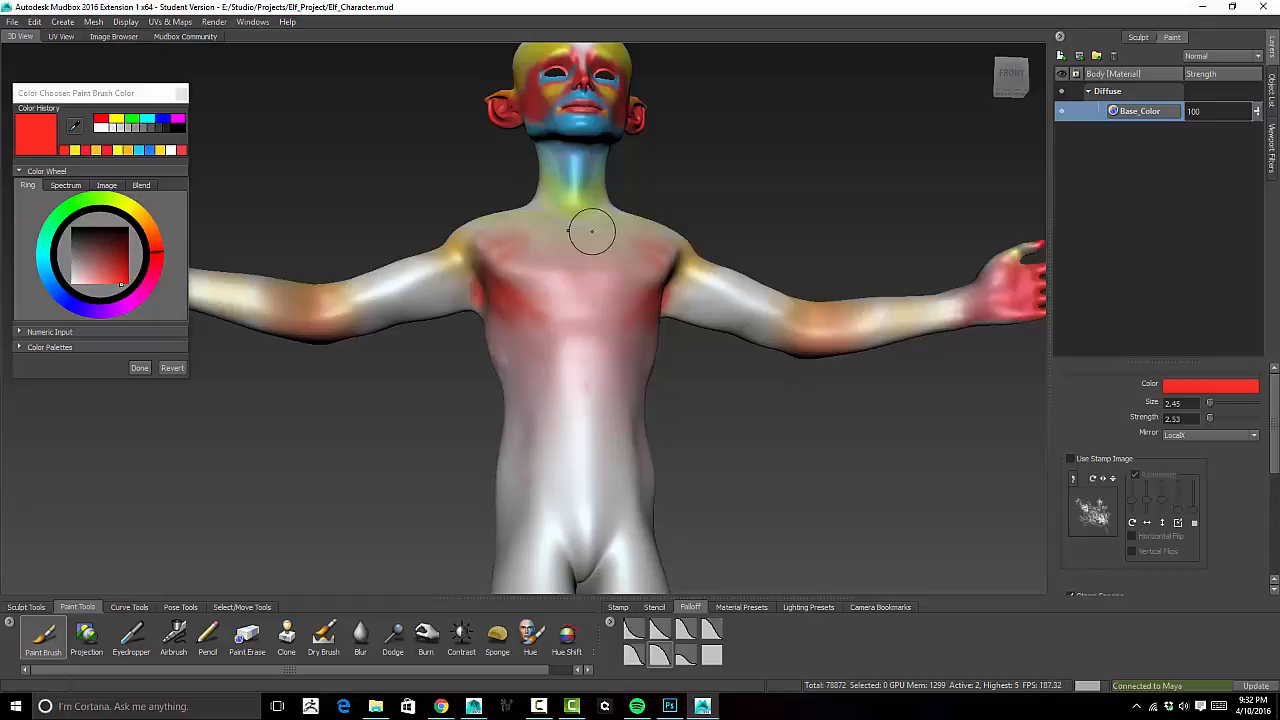
- Paint red patches on the upper arms over the biceps and soften them by blurring
mouse_move(592, 231)
left_mouse_down("alt")
mouse_move(450, 355)
mouse_move(405, 358)
left_mouse_up("alt")
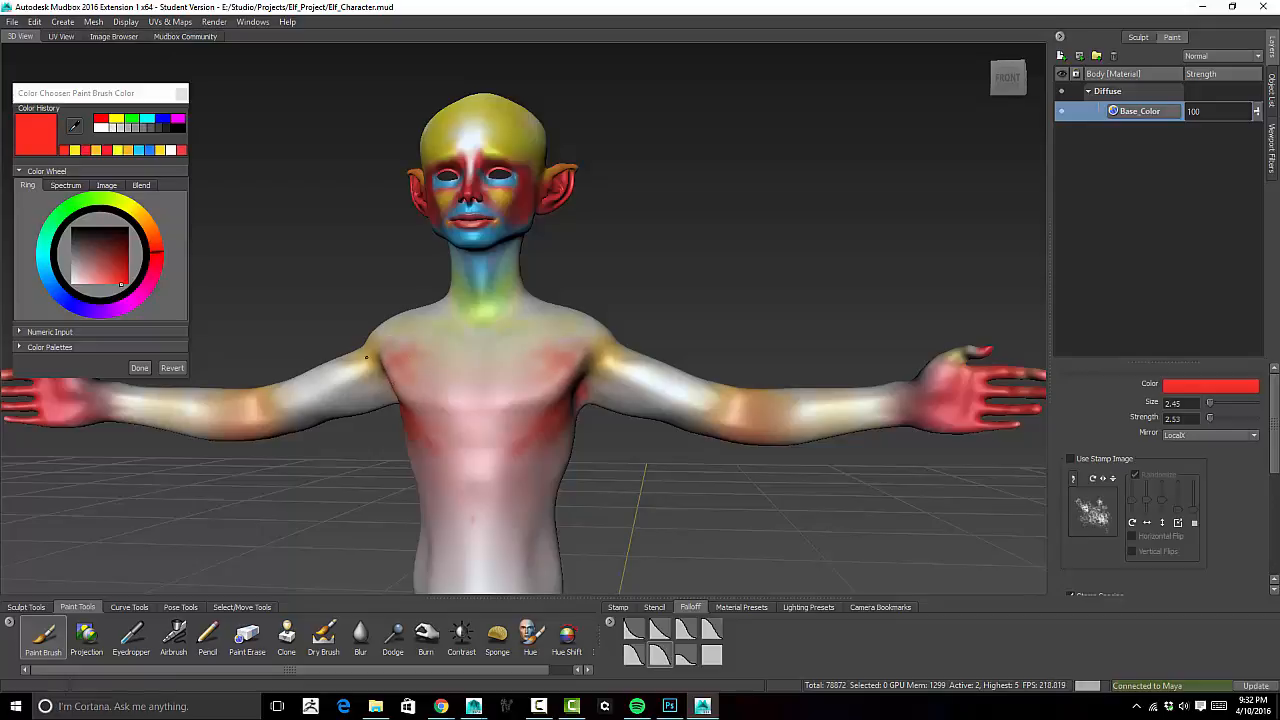
left_click_drag(308, 401, 287, 401)
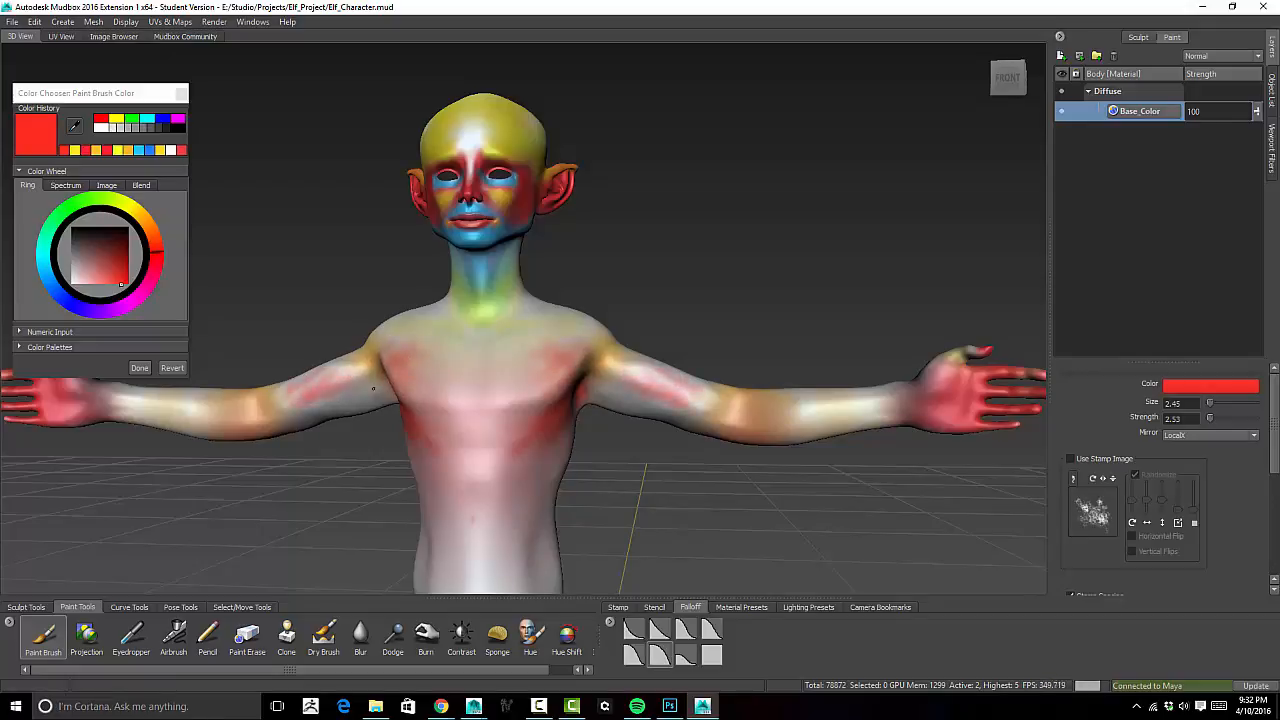
left_click_drag(325, 380, 445, 418, "alt")
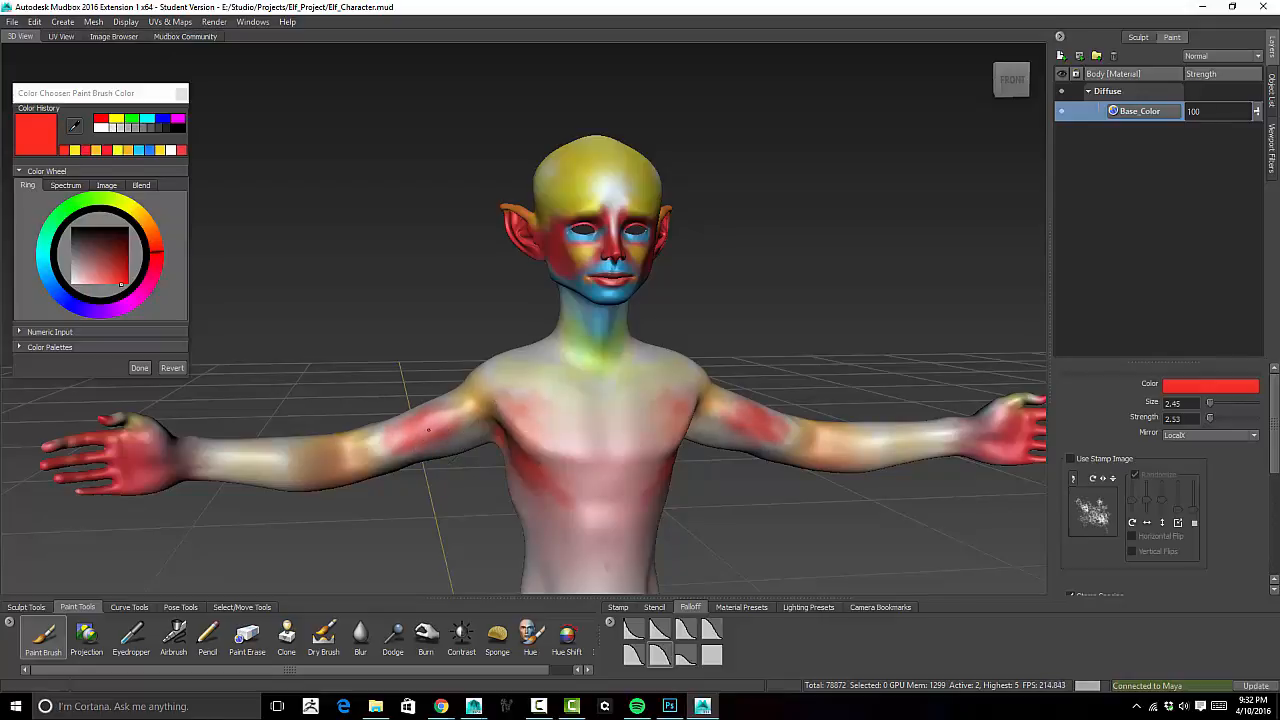
left_click_drag(446, 411, 456, 407)
mouse_move(393, 448)
left_mouse_down()
mouse_move(421, 404)
mouse_move(464, 400)
mouse_move(408, 430)
mouse_move(460, 420)
left_mouse_up()
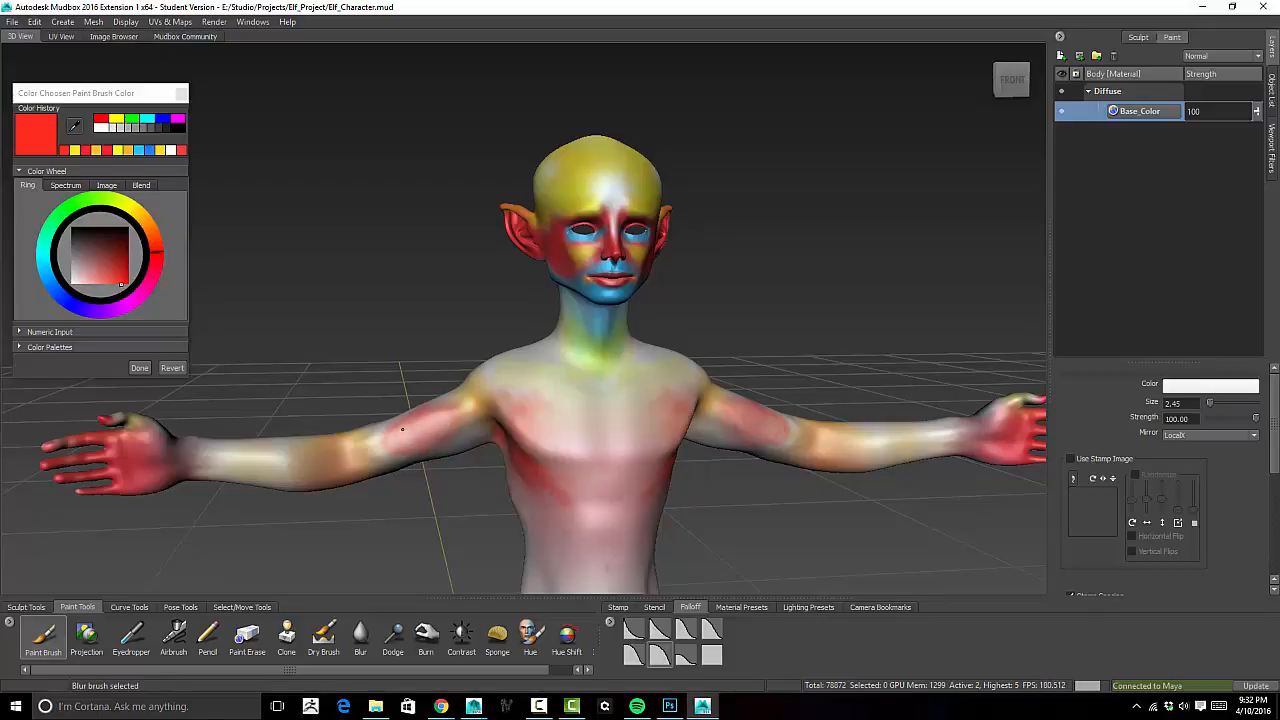
left_click_drag(402, 429, 437, 411, "shift")
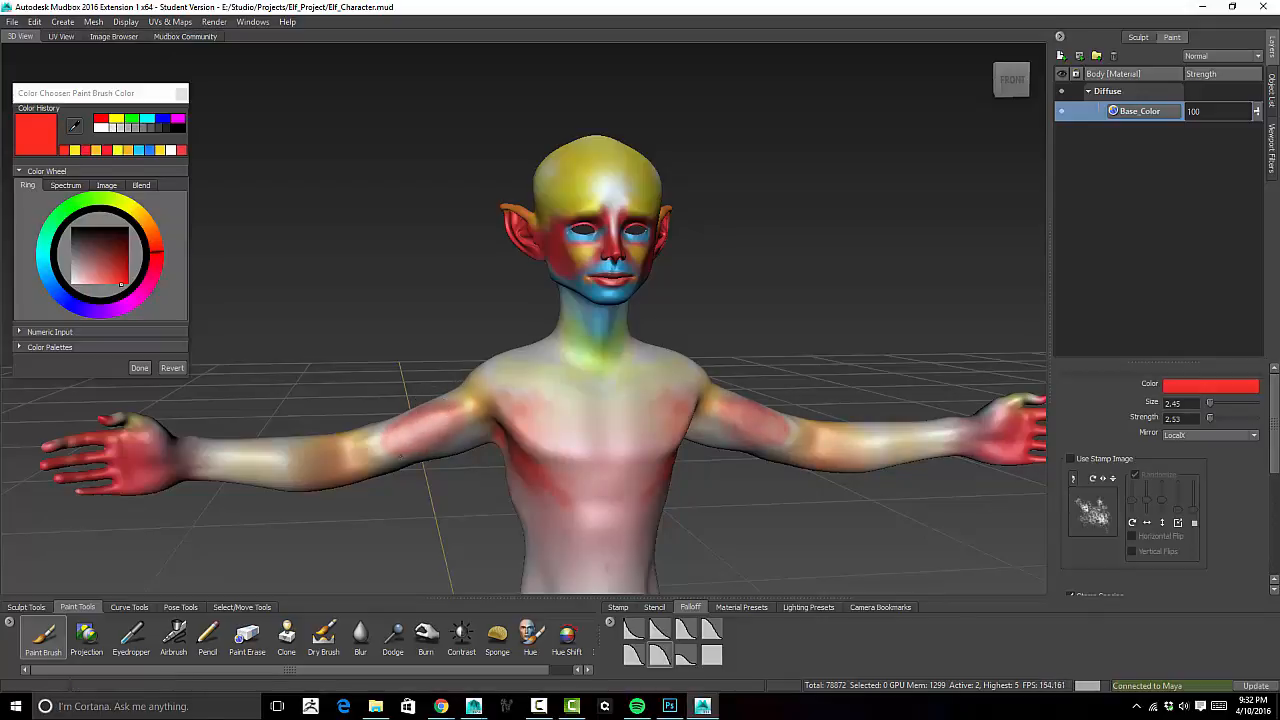
- Examine the color zones on the head, chest and arms from several angles
left_click_drag(298, 368, 431, 334, "alt")
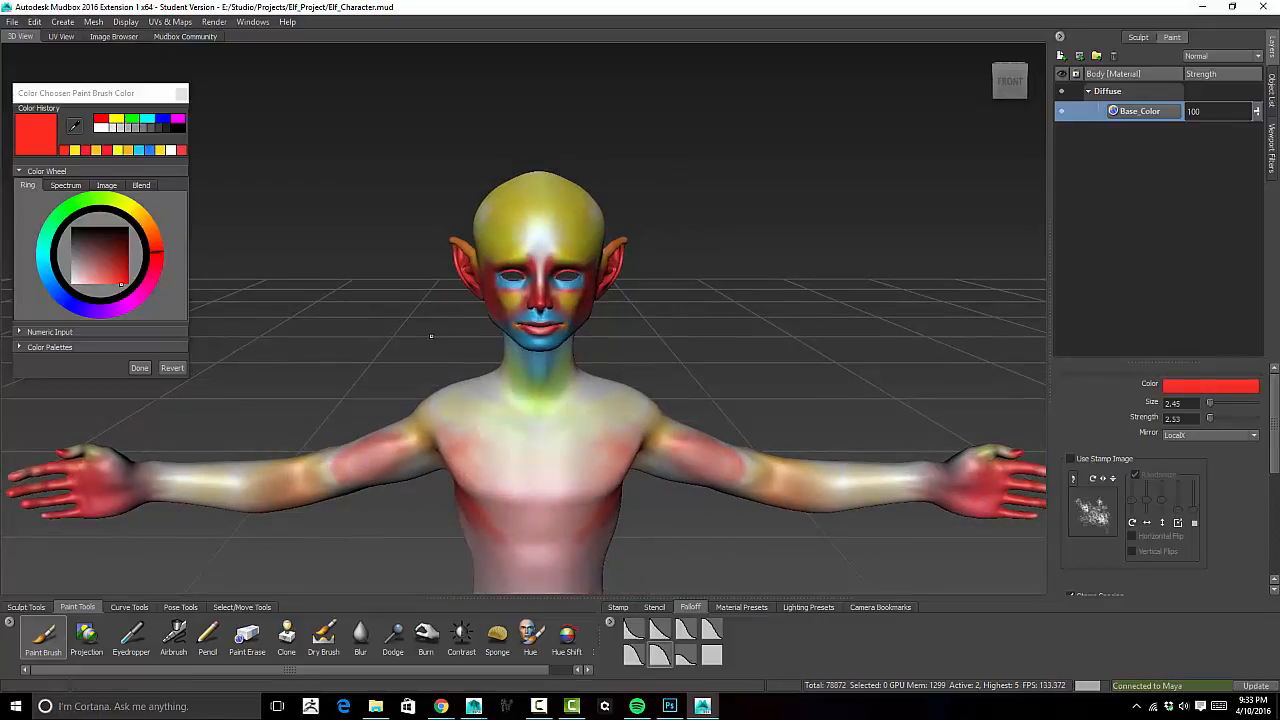
middle_click_drag(431, 334, 436, 180, "alt")
mouse_move(436, 180)
left_mouse_down("alt")
mouse_move(414, 269)
mouse_move(446, 345)
mouse_move(403, 257)
left_mouse_up("alt")
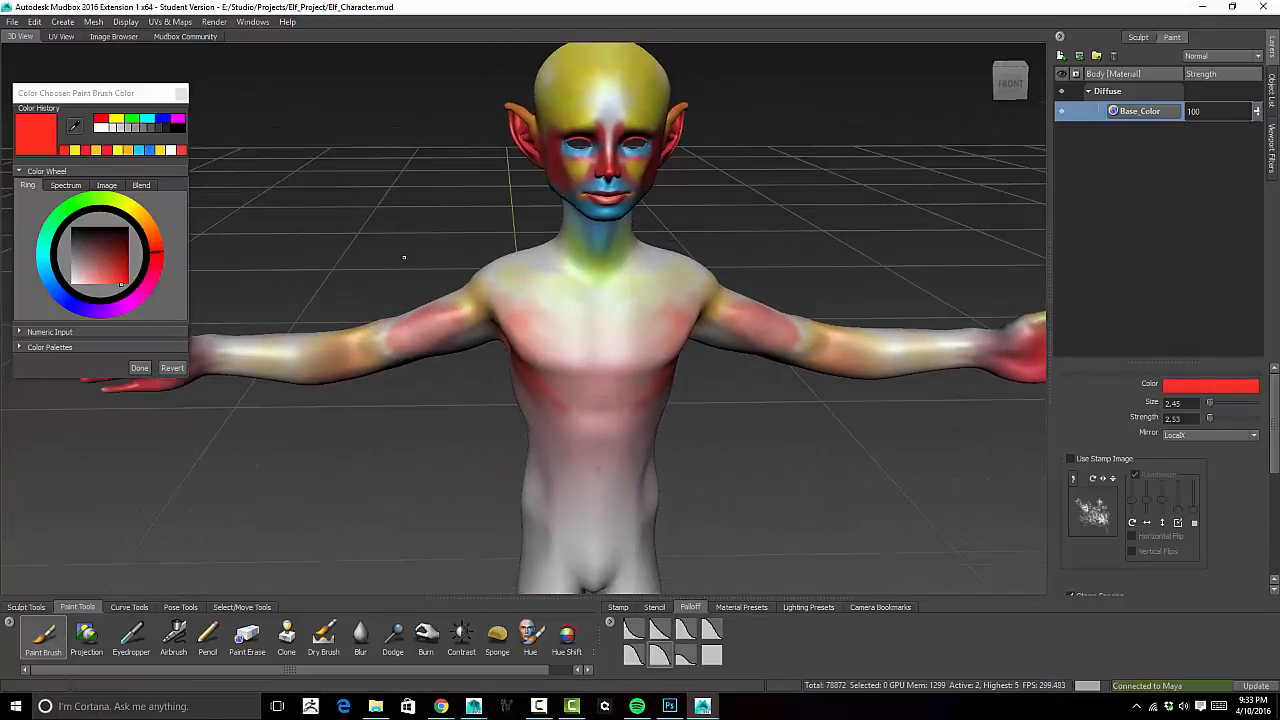
middle_click_drag(403, 257, 428, 372, "alt")
mouse_move(428, 372)
left_mouse_down("alt")
mouse_move(451, 270)
mouse_move(465, 307)
left_mouse_up("alt")
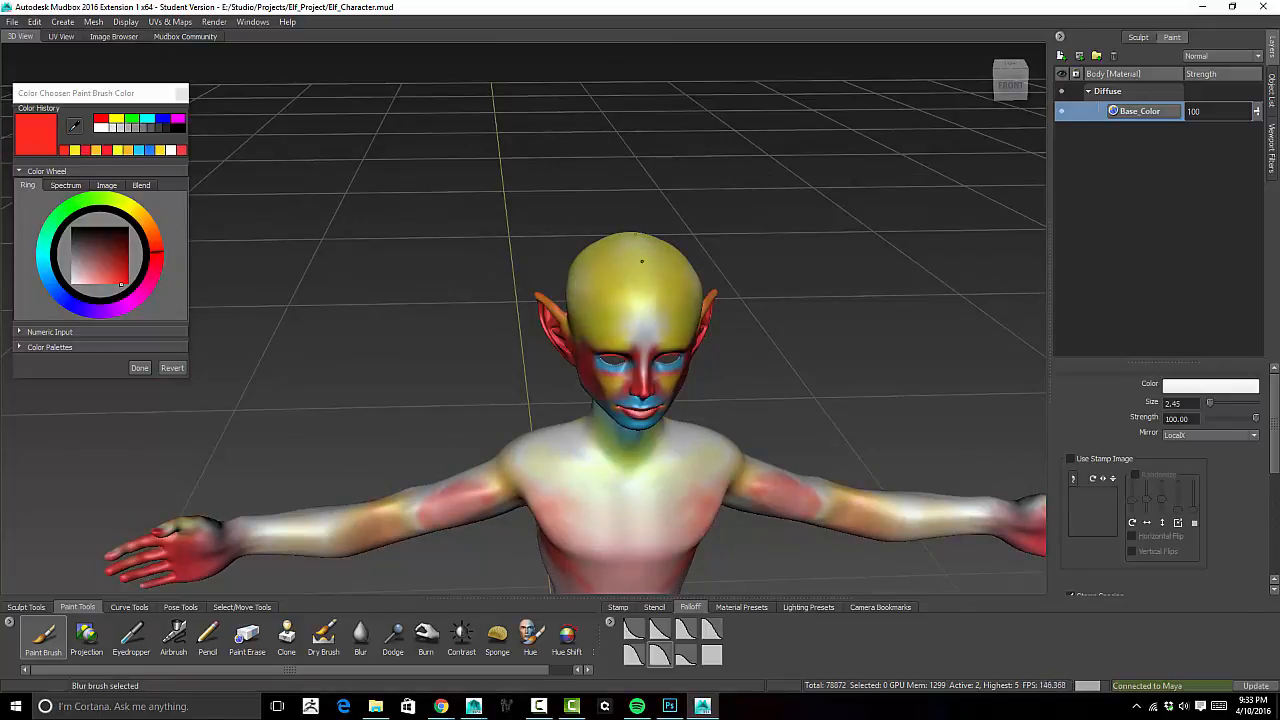
mouse_move(647, 245)
left_mouse_down("alt")
mouse_move(677, 207)
mouse_move(657, 169)
mouse_move(725, 140)
mouse_move(739, 157)
mouse_move(728, 135)
left_mouse_up("alt")
right_click_drag(728, 135, 719, 154, "alt")
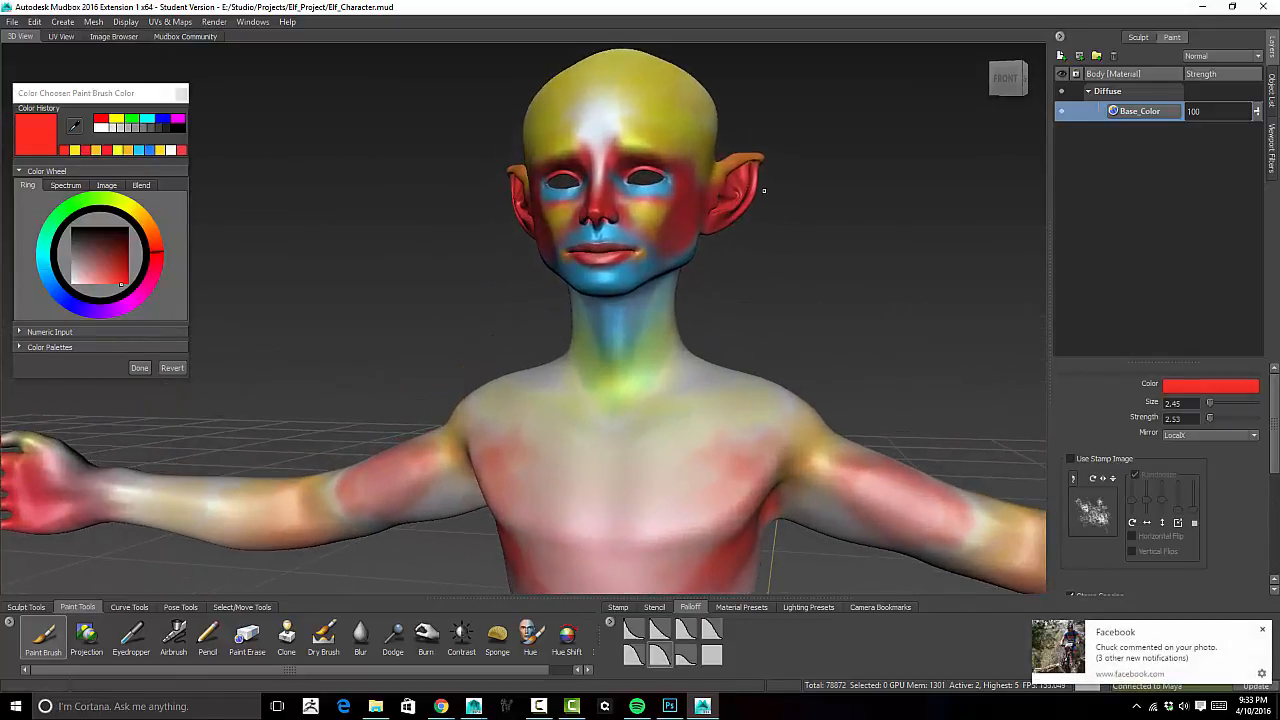
left_click_drag(763, 190, 734, 203, "alt")
left_click_drag(660, 257, 779, 268, "alt")
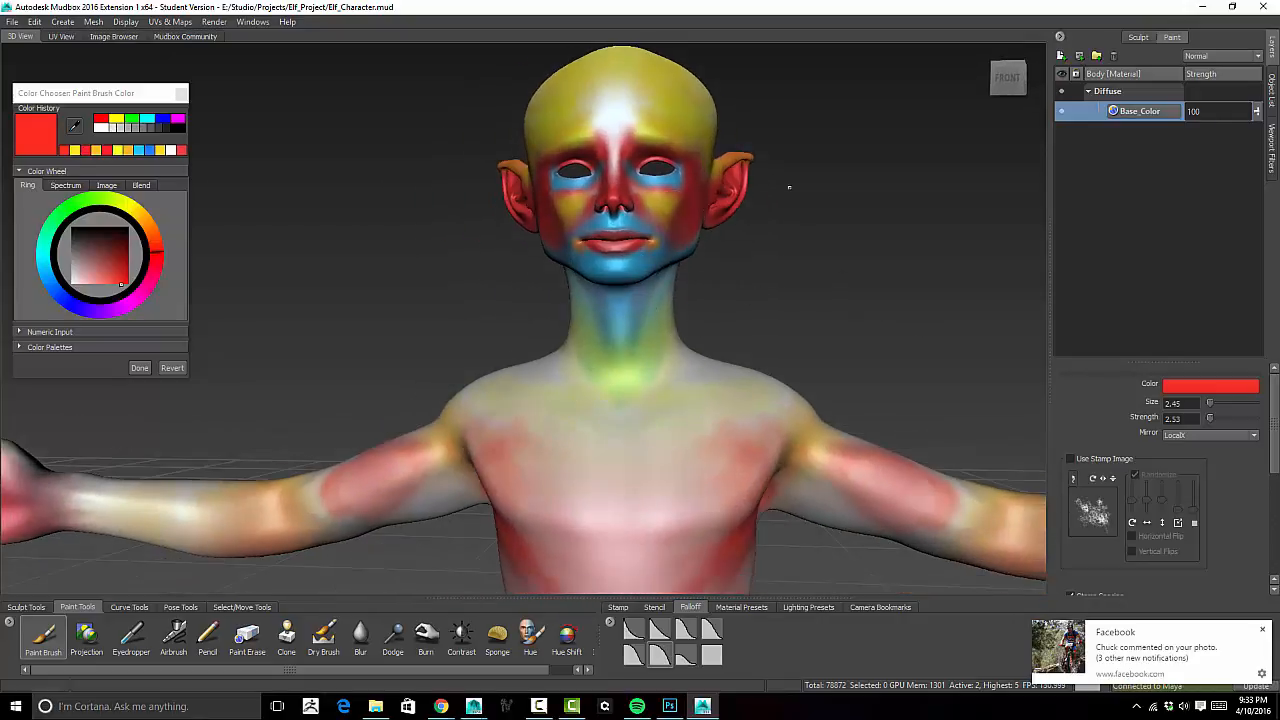
- Reduce the brush to size 0.55 and paint the lower eyelid rims red
left_click_drag(786, 194, 703, 171, "alt")
mouse_move(703, 171)
right_mouse_down("alt")
mouse_move(729, 237)
mouse_move(688, 152)
mouse_move(699, 176)
right_mouse_up("alt")
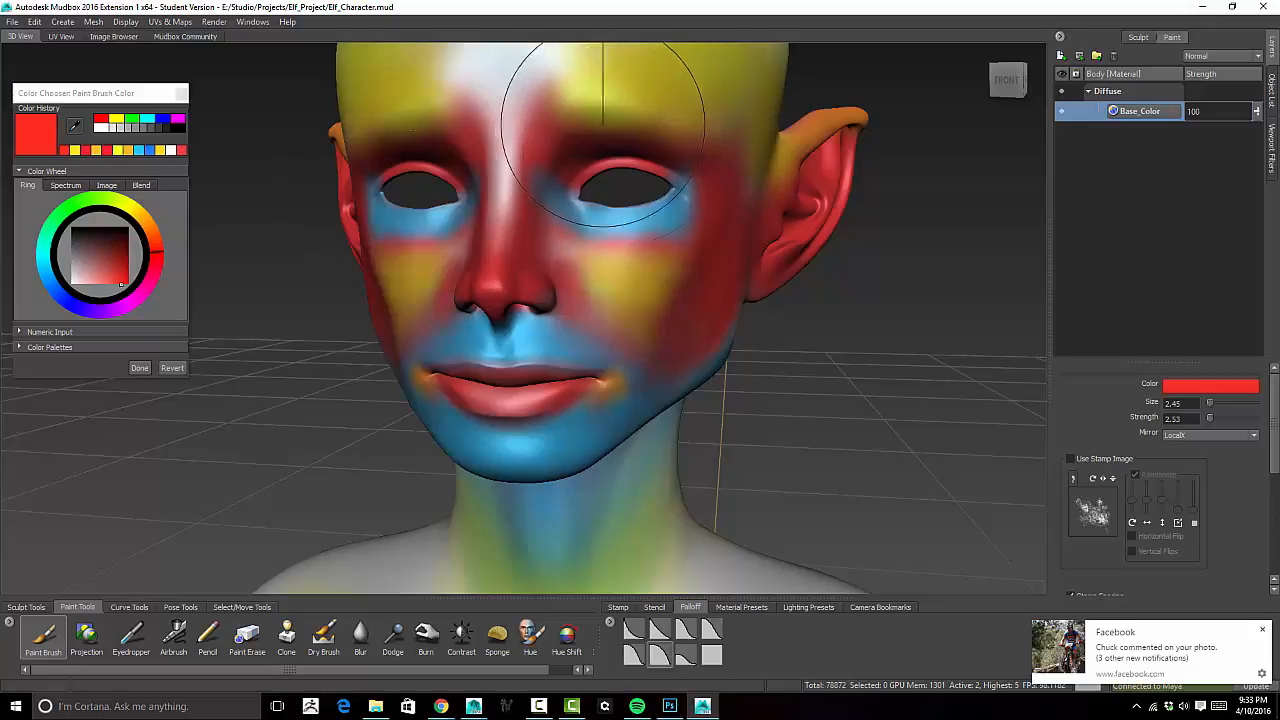
left_click_drag(634, 144, 569, 144)
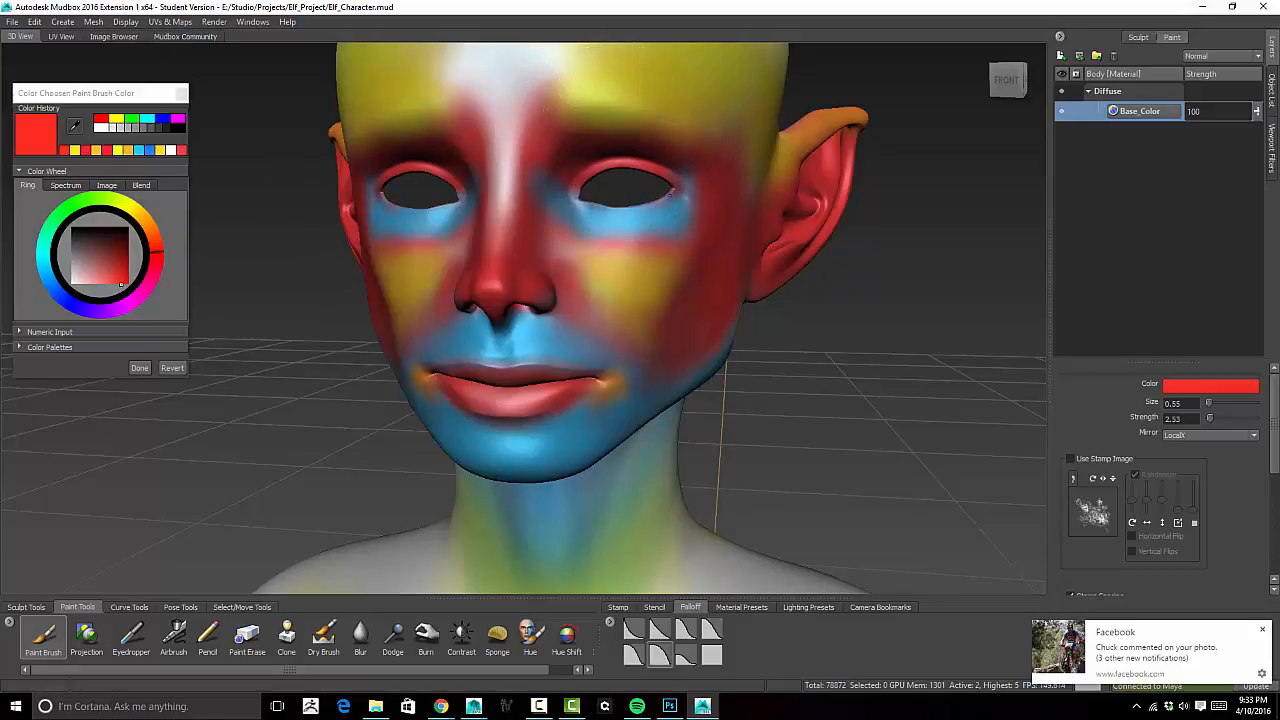
left_click_drag(652, 203, 579, 202)
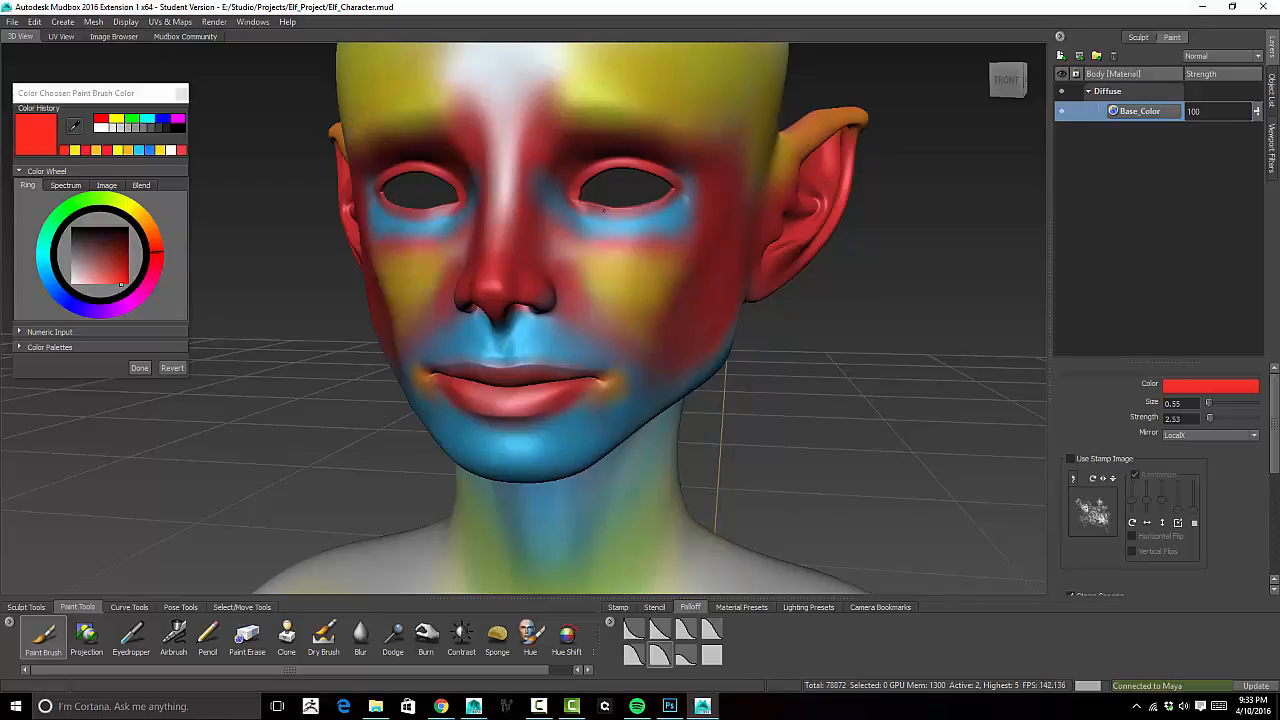
left_click_drag(624, 120, 650, 186, "alt")
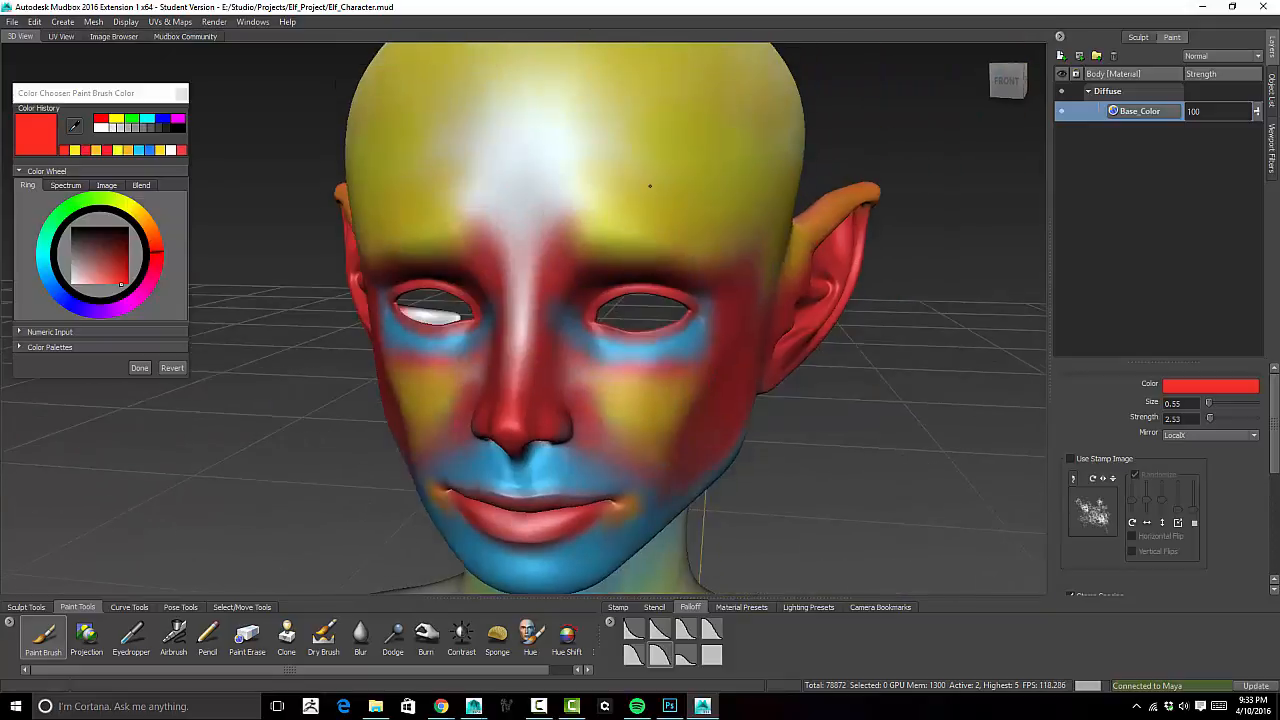
scroll(650, 186, "down", 10)
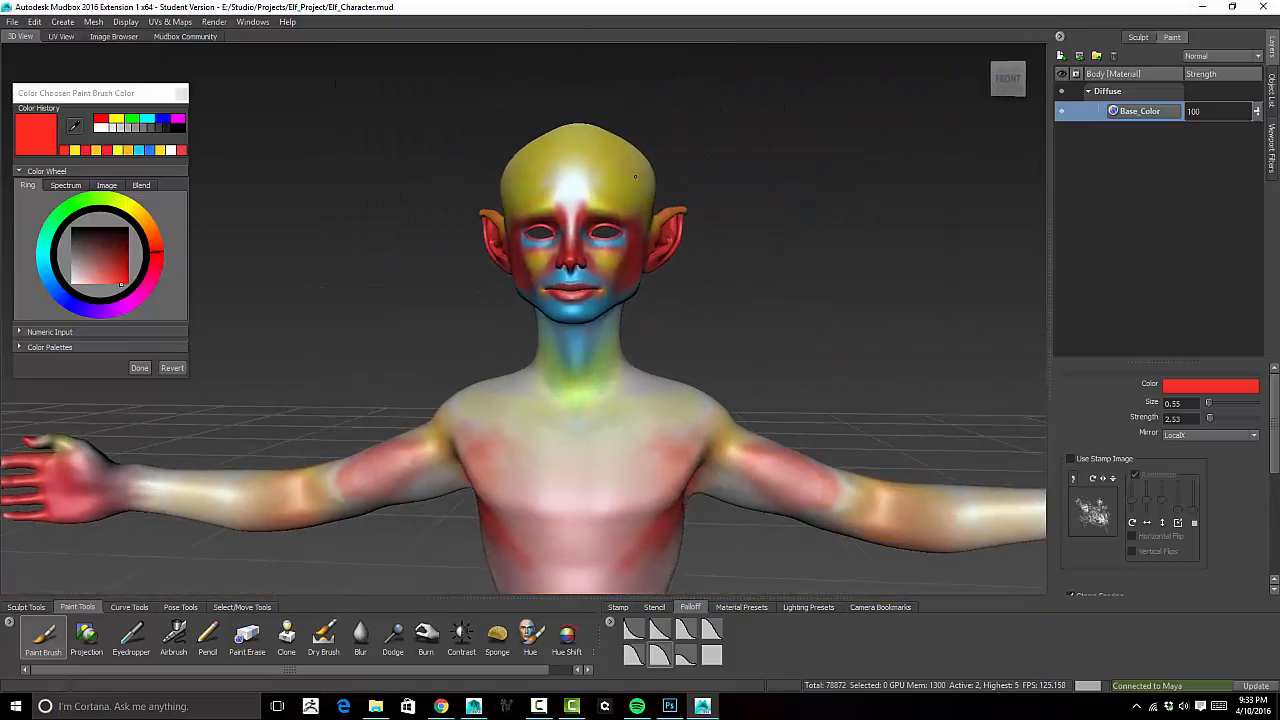
middle_click_drag(638, 86, 663, 58, "alt")
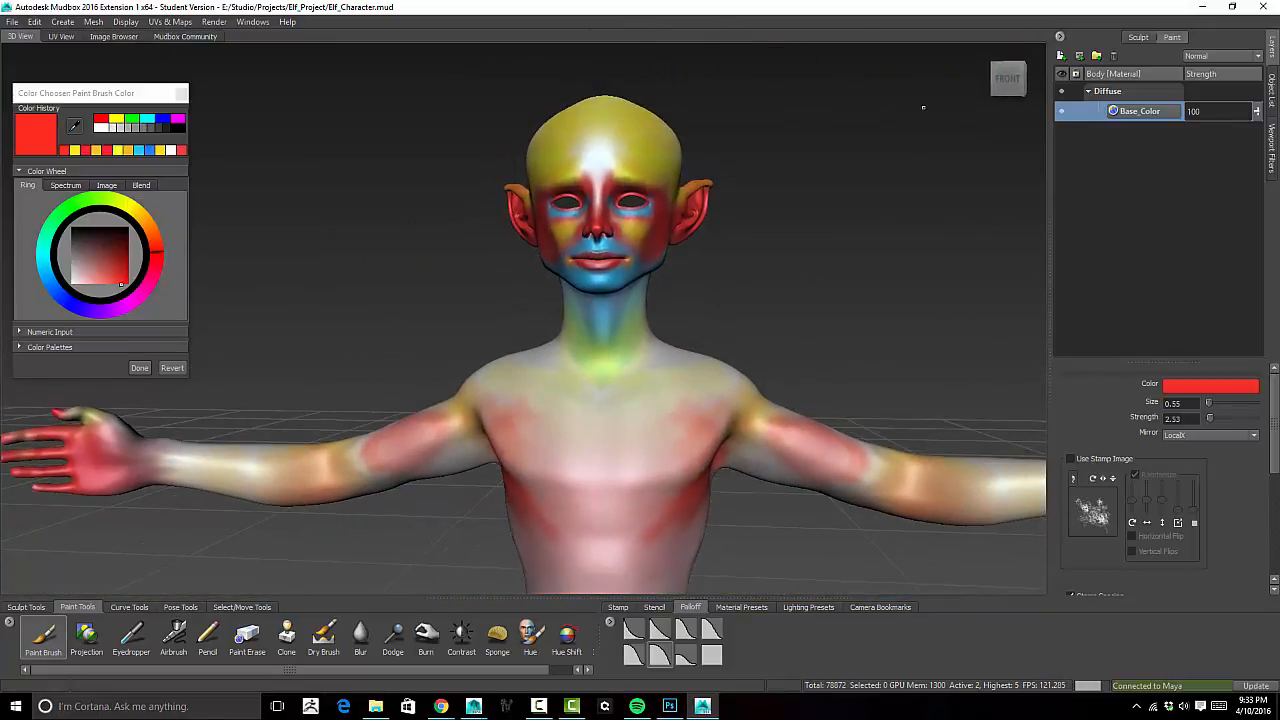
- Create a new 4096 paint layer named Skin_Tone in the Diffuse channel, saved as PNG [8 bit, RGBA]
right_click(1124, 138)
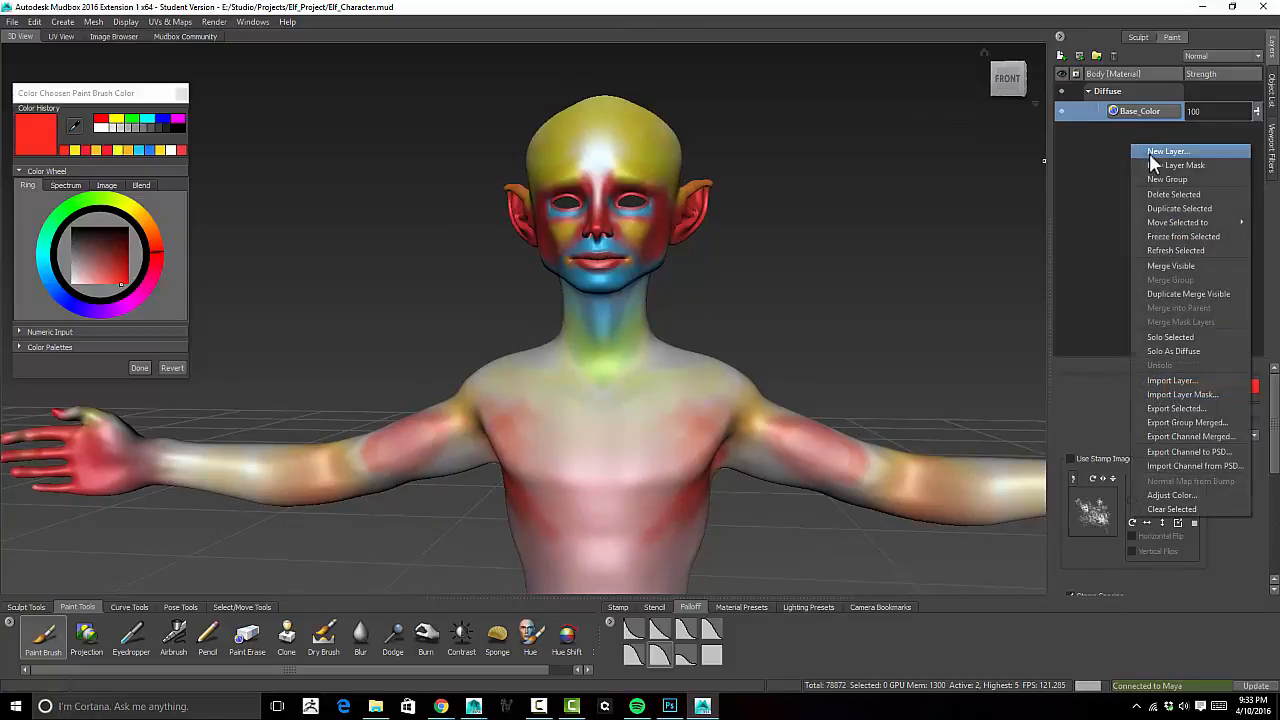
left_click(1150, 152)
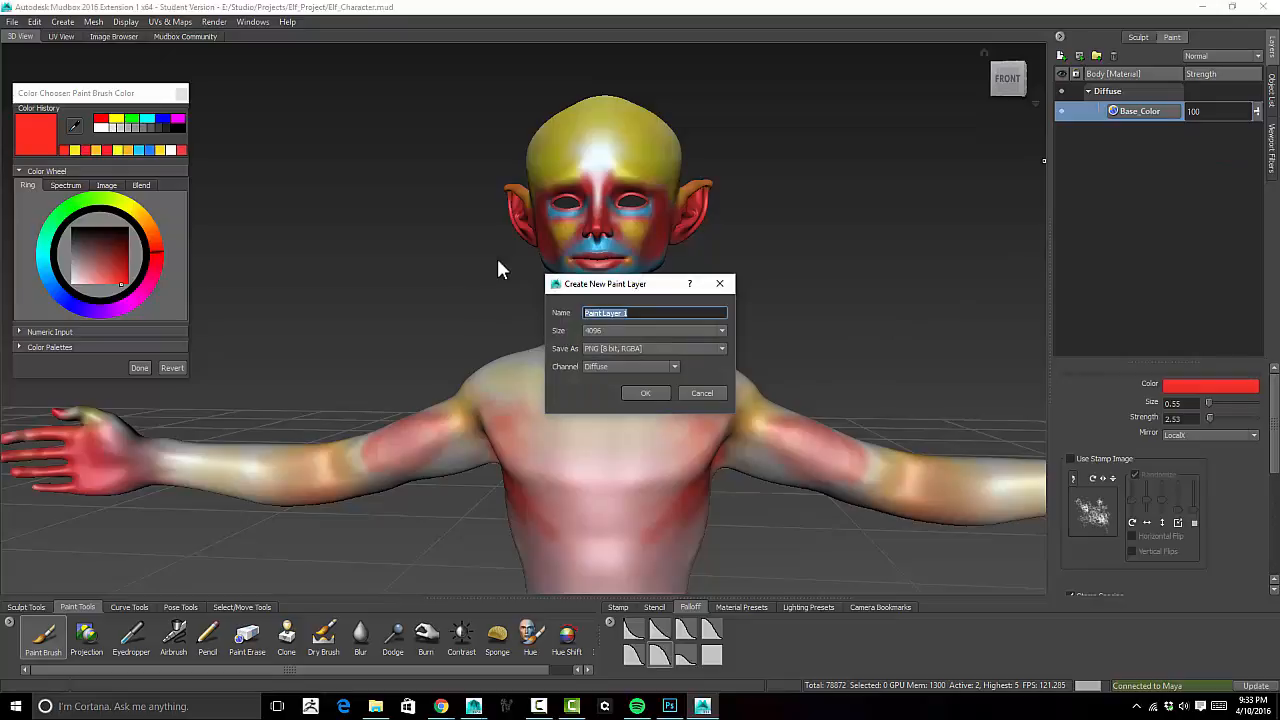
type("Skin_Tone")
left_click(645, 393)
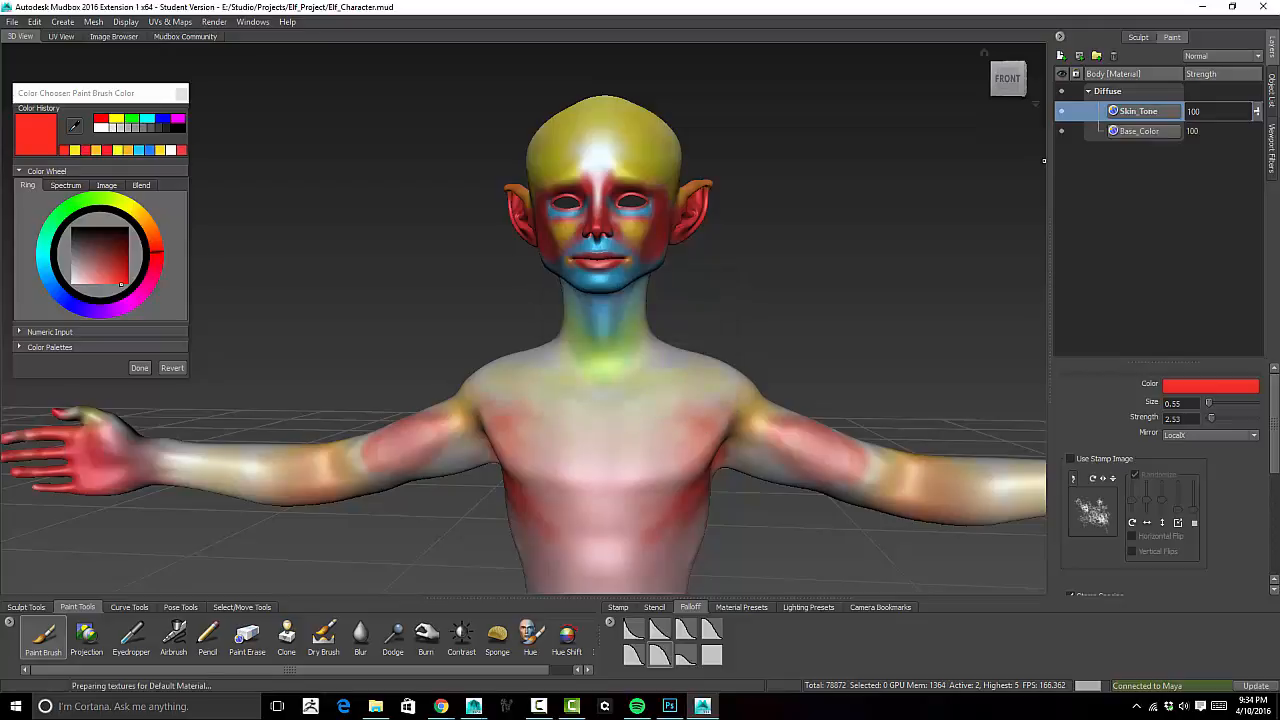
mouse_move(660, 403)
left_mouse_down("alt")
mouse_move(798, 282)
mouse_move(760, 315)
left_mouse_up("alt")
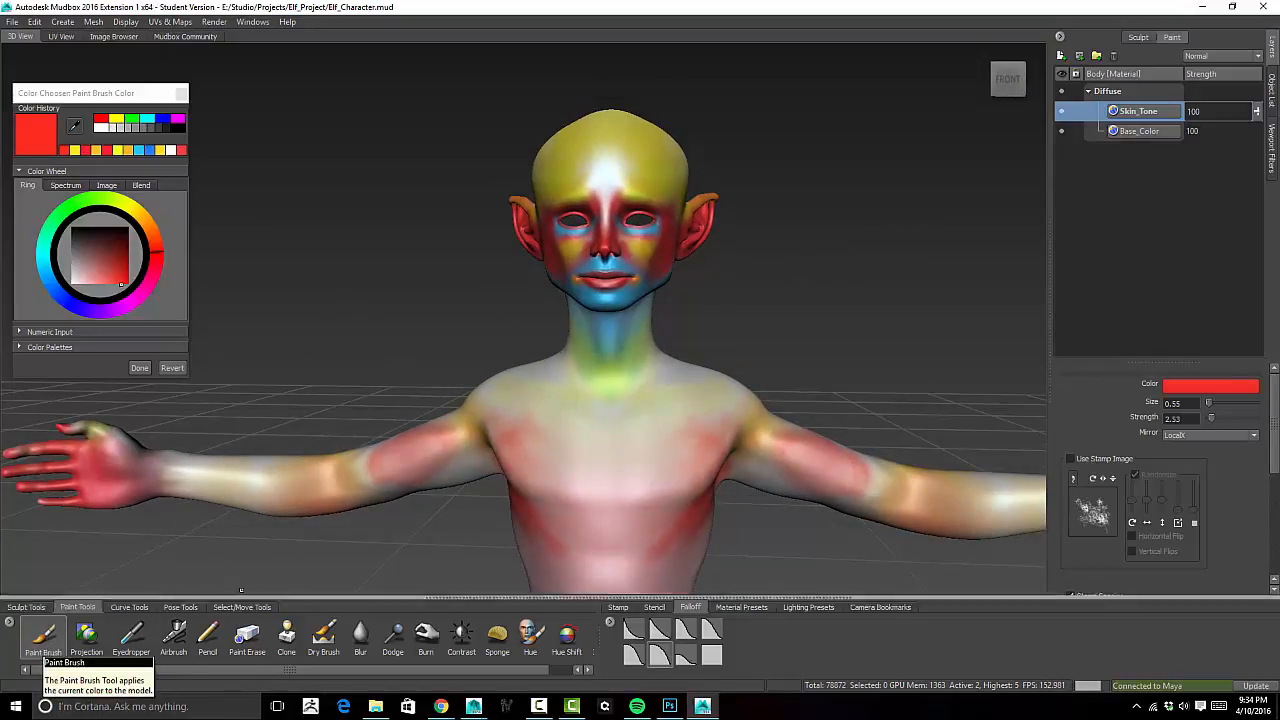
- Set the paint brush color to a light peach-orange skin tone
left_click(1190, 387)
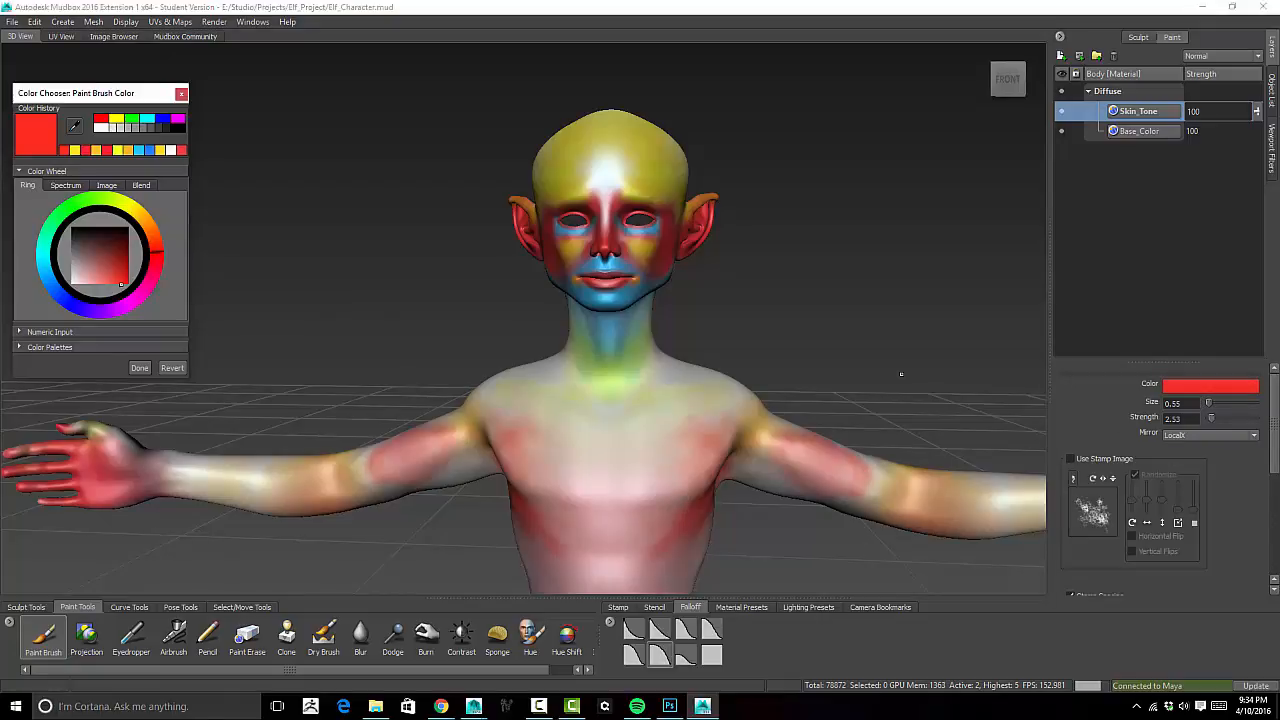
left_click(155, 240)
left_click_drag(157, 243, 153, 240)
left_click_drag(105, 286, 96, 272)
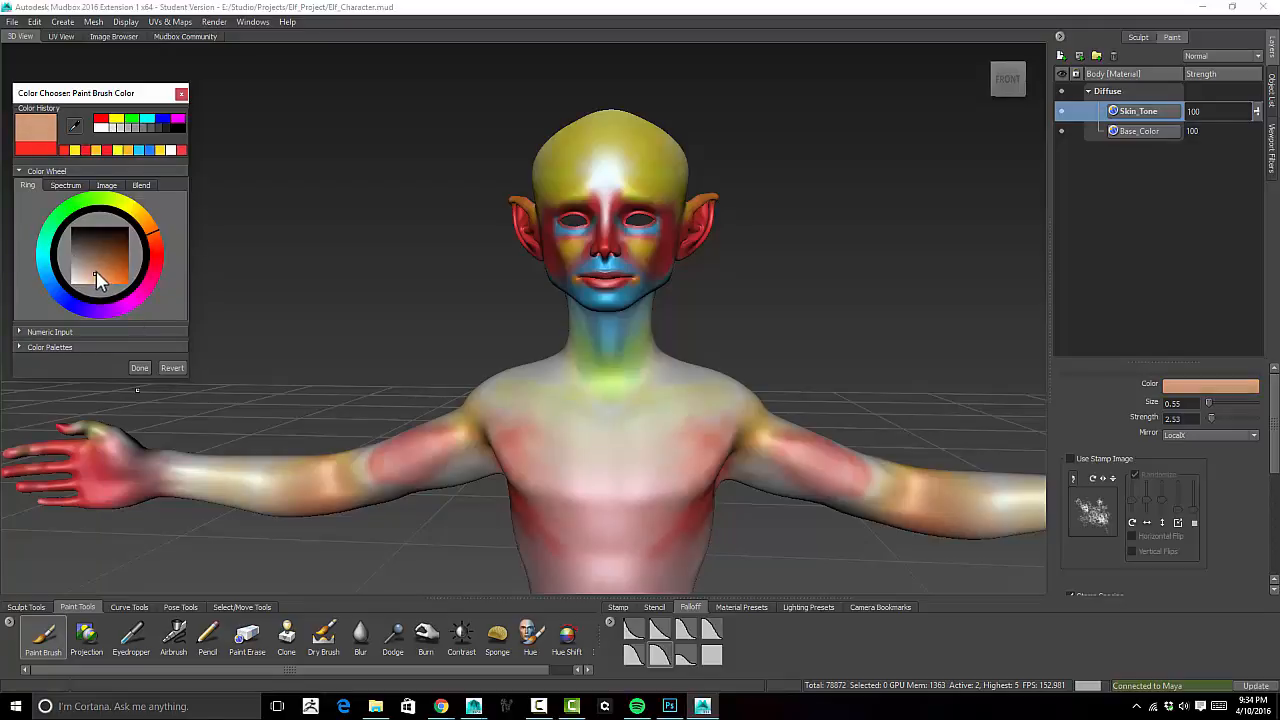
left_click(147, 368)
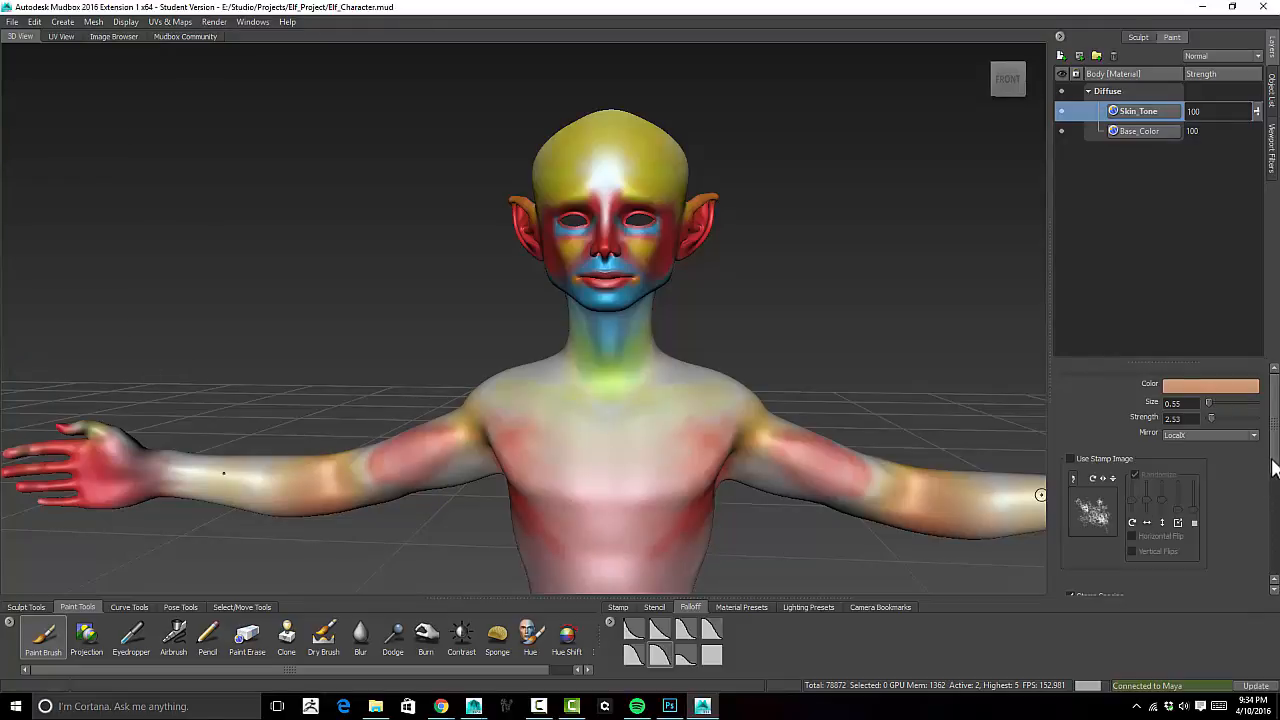
- Flood the whole Skin_Tone layer with the peach skin color
left_click_drag(1273, 470, 1273, 576)
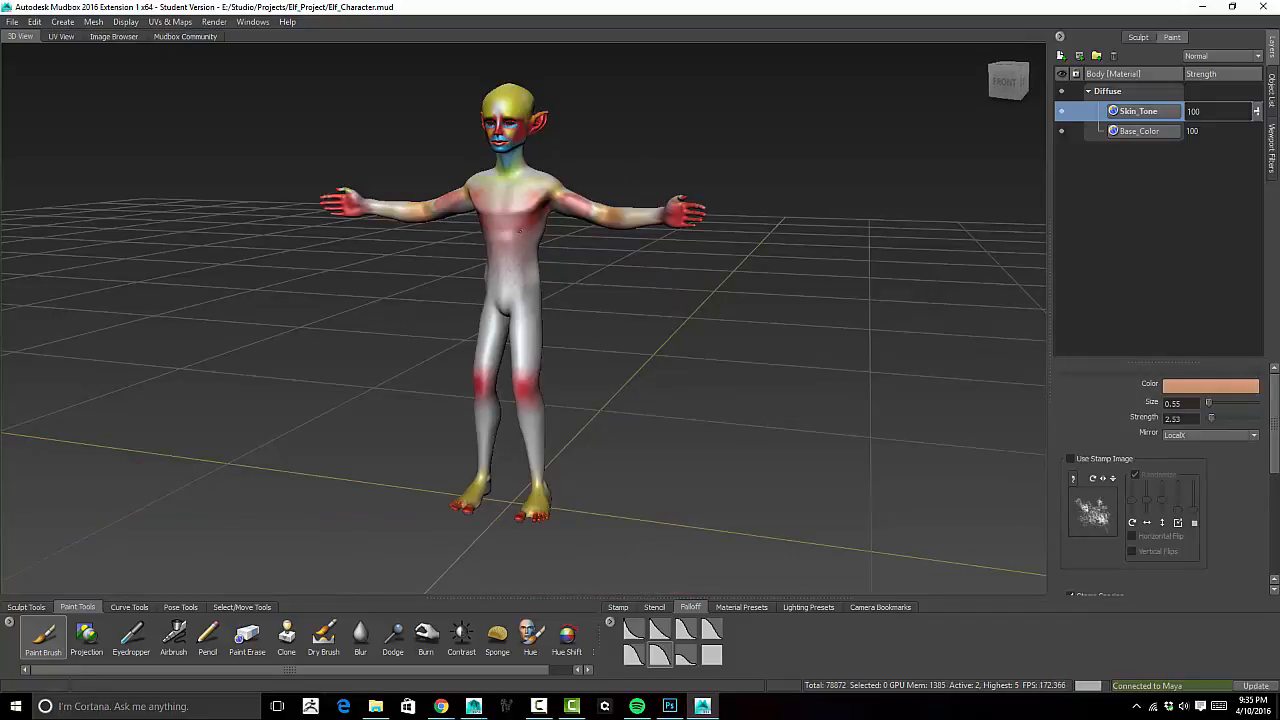
left_click_drag(1275, 437, 1272, 555)
left_click(1139, 507)
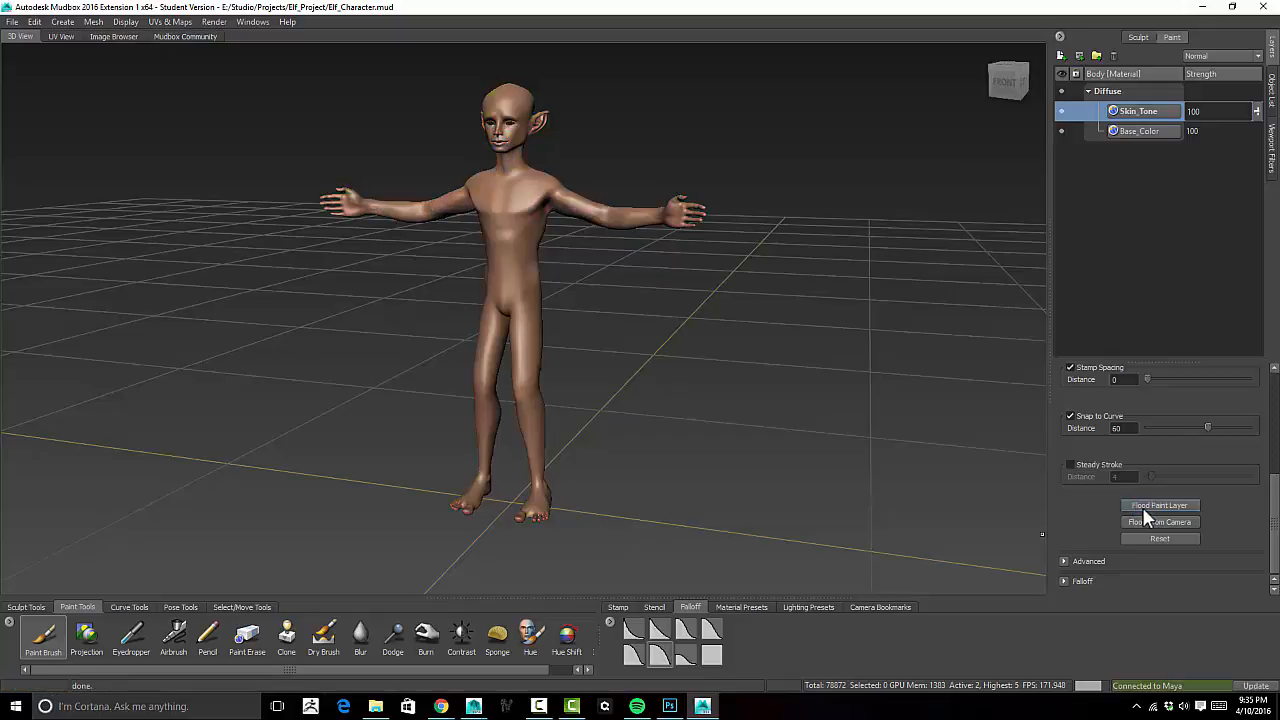
- Check the flat skin tone on the head, torso and arms and save the Elf_Character scene
left_click_drag(730, 364, 783, 337, "alt")
right_click_drag(783, 337, 680, 321, "alt")
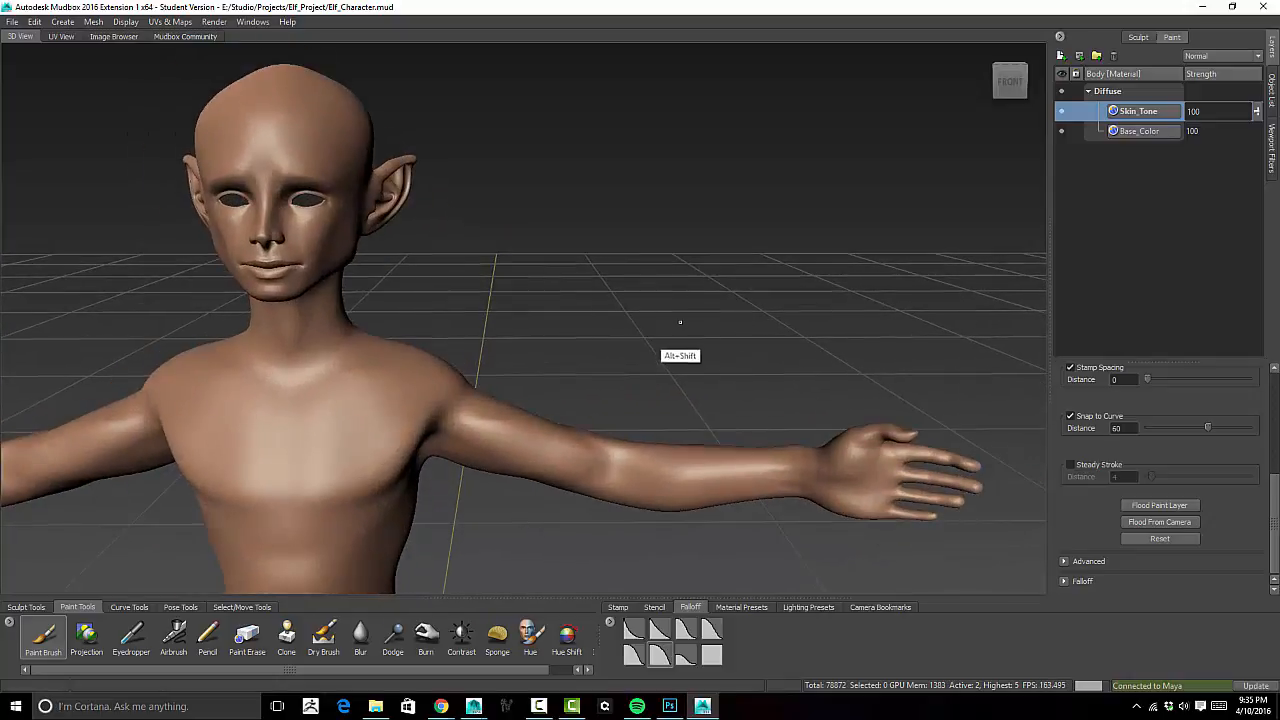
middle_click_drag(750, 325, 863, 337, "alt+shift")
middle_click_drag(743, 317, 669, 313, "alt+shift")
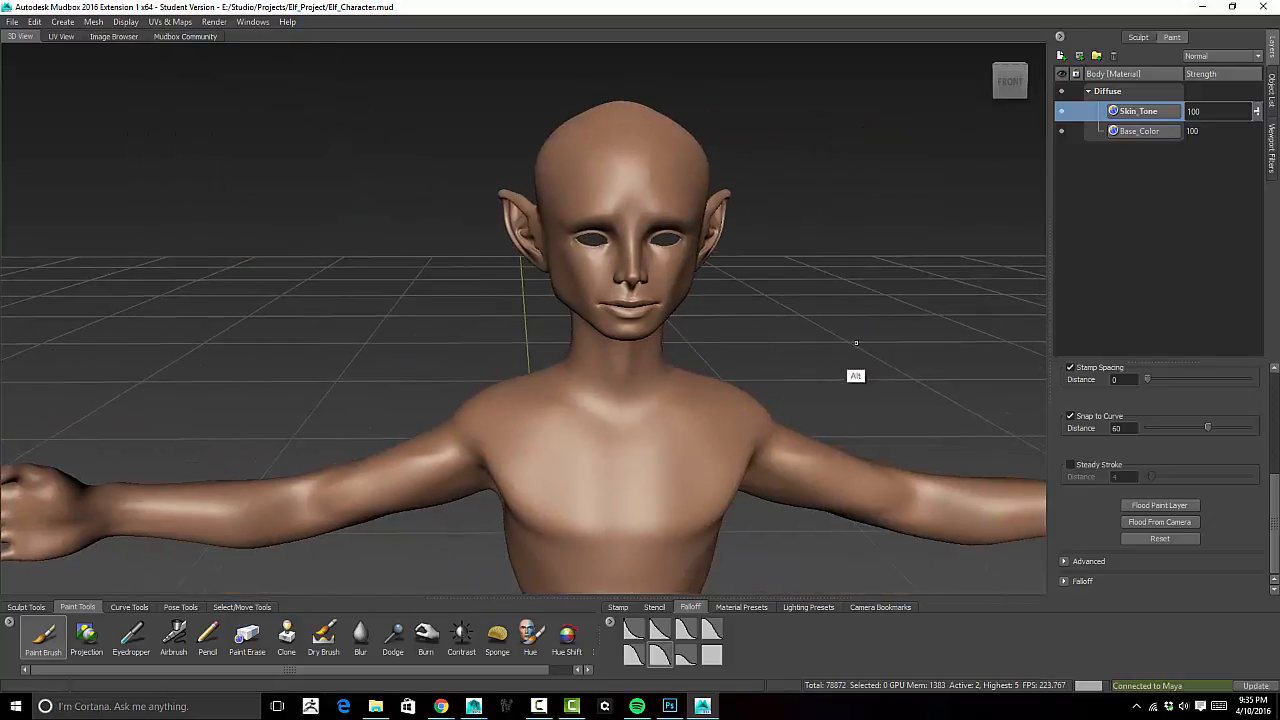
left_click_drag(771, 337, 766, 306, "alt")
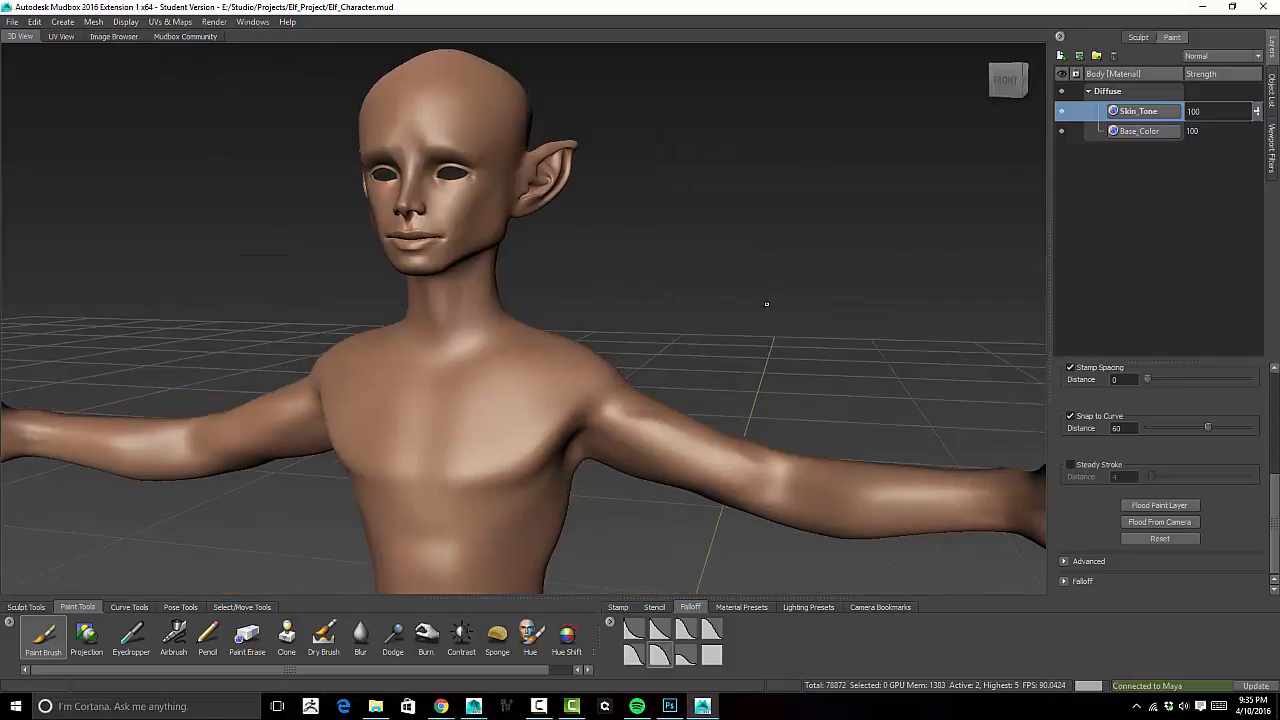
right_click_drag(737, 294, 740, 291, "alt")
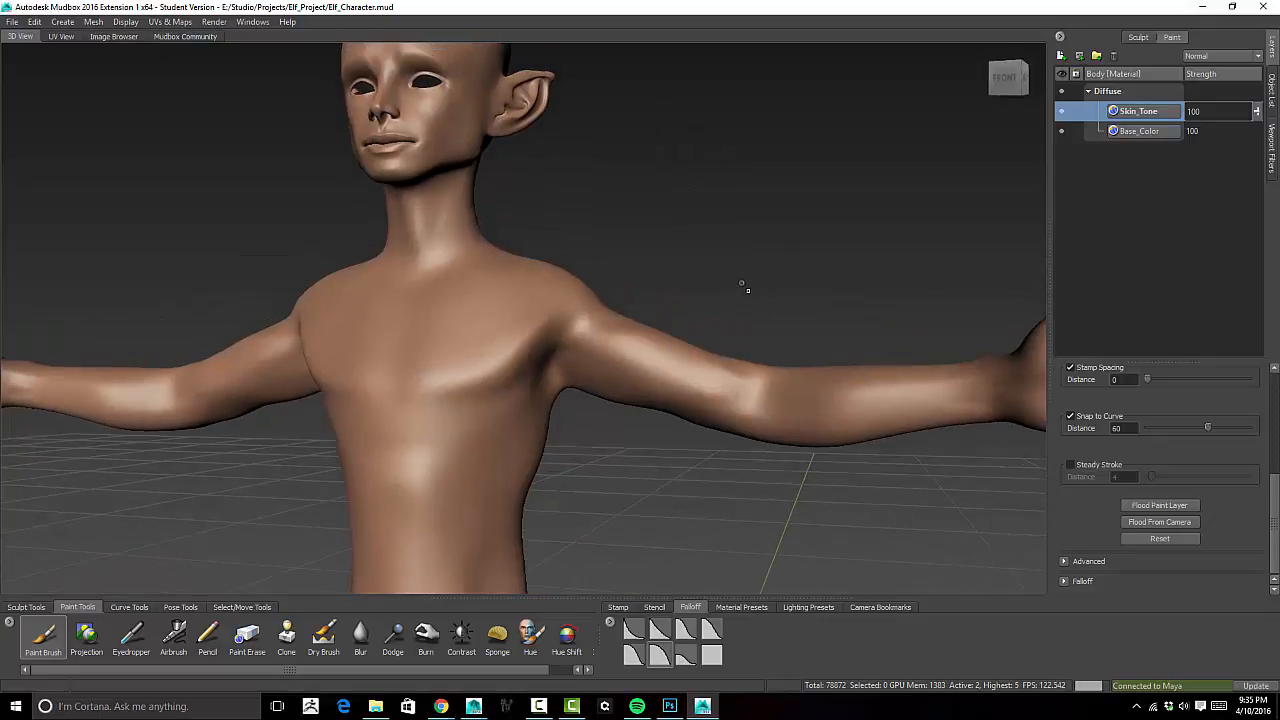
key("ctrl+s")
- Lower the Skin_Tone layer's strength to 83 and inspect how the color zones show through on the face
left_click_drag(599, 475, 648, 515, "alt")
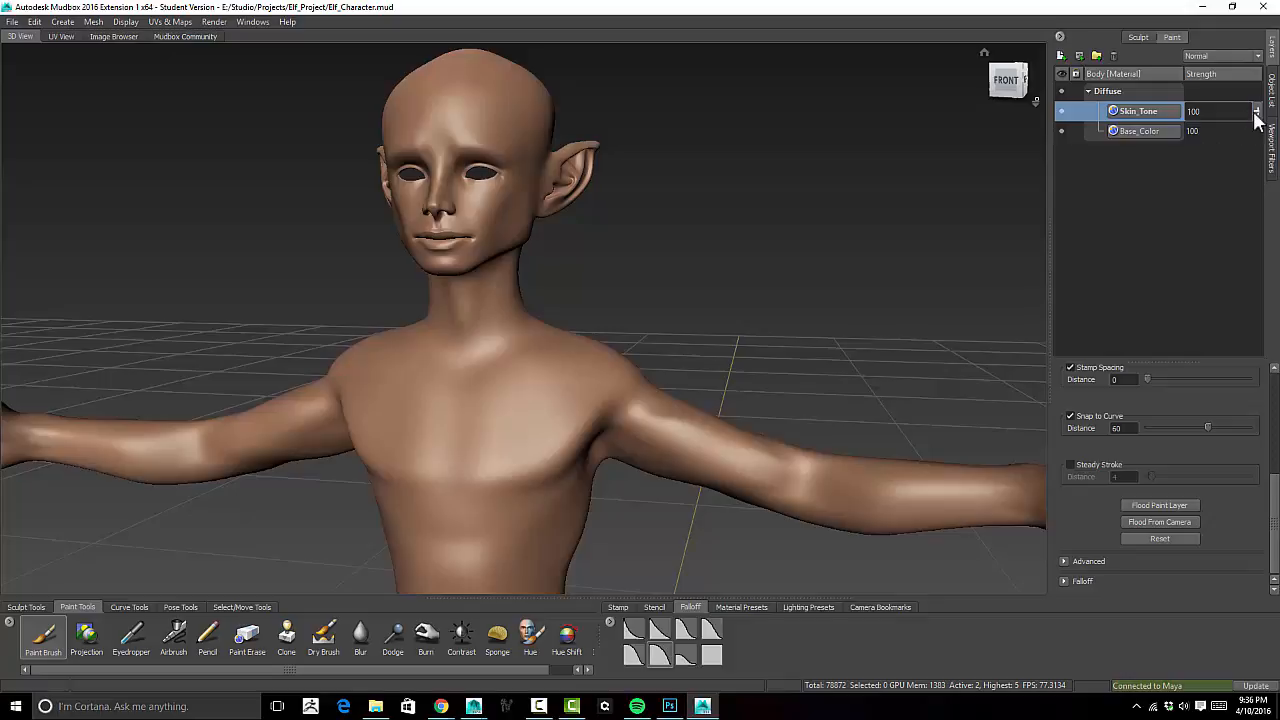
left_click(1255, 111)
left_click_drag(1256, 112, 1257, 120)
left_click_drag(820, 300, 773, 247, "alt")
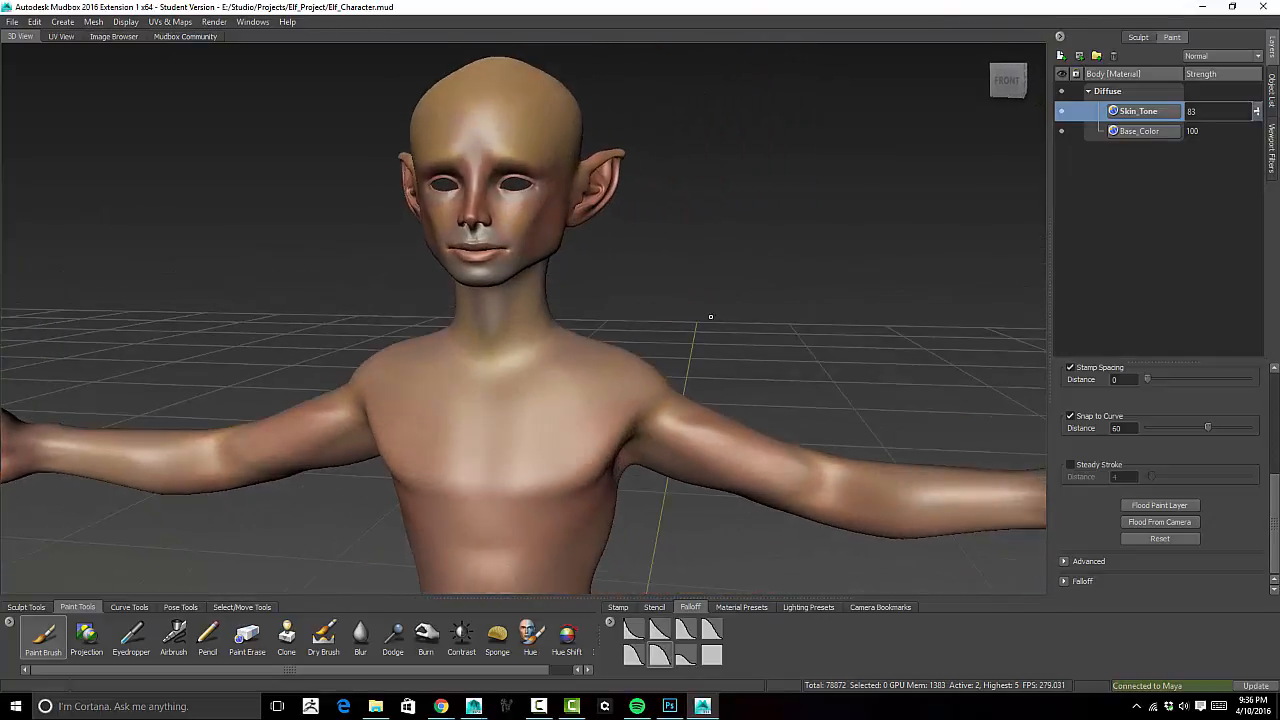
right_click_drag(711, 317, 755, 219, "alt")
left_click_drag(766, 285, 773, 304, "alt")
right_click_drag(773, 304, 748, 371, "alt")
middle_click_drag(748, 371, 750, 400, "alt")
left_click_drag(750, 400, 771, 272, "alt")
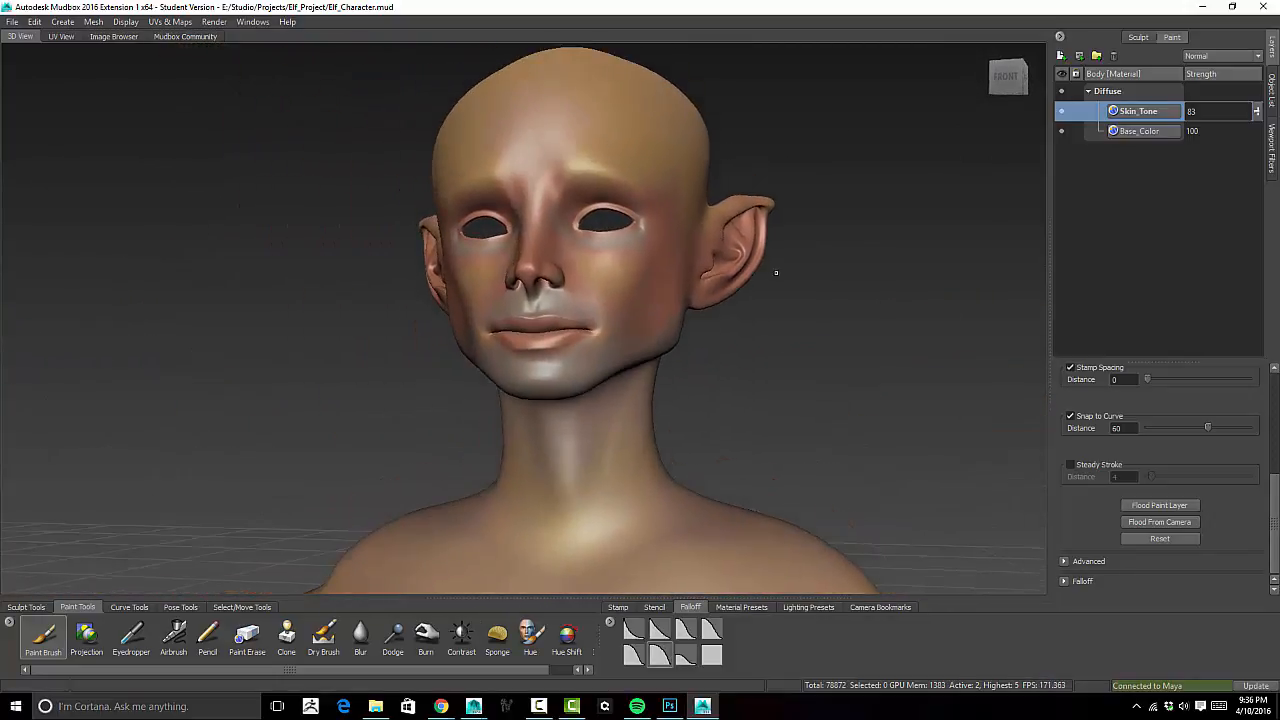
- Raise the Skin_Tone layer's strength back to 100
left_click(1257, 111)
left_click(1257, 112)
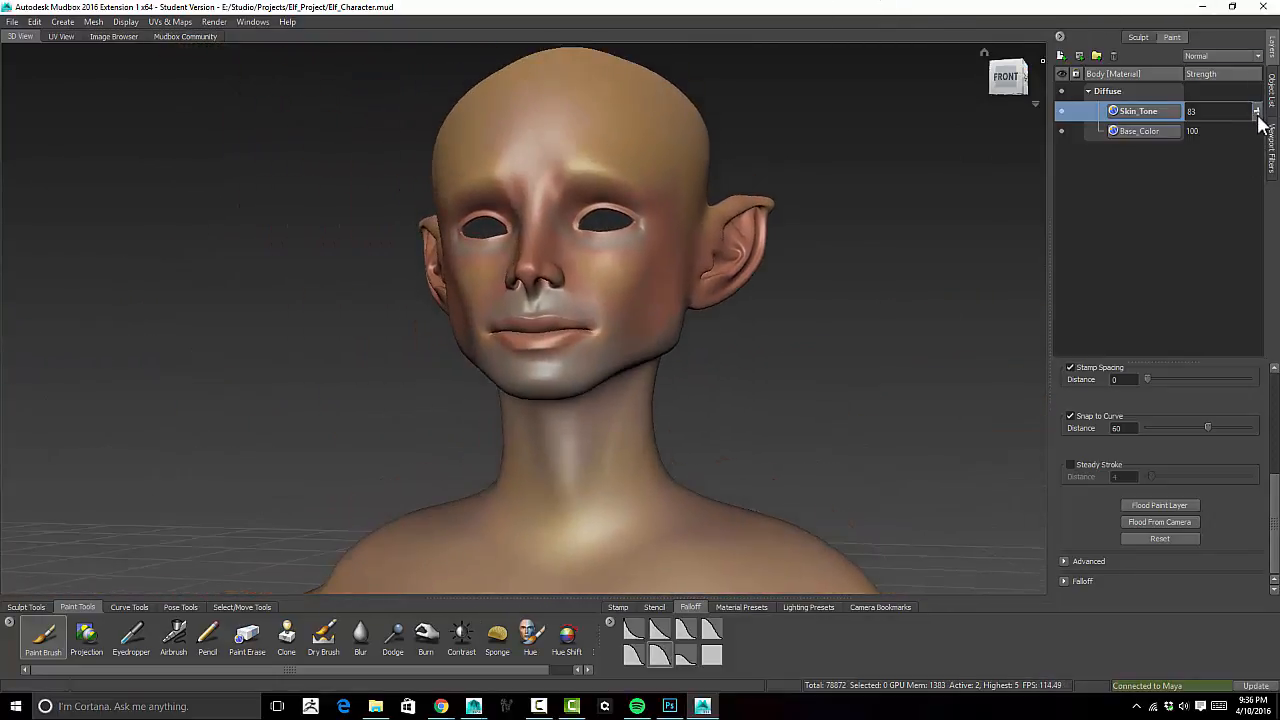
left_click(1257, 112)
left_click_drag(1252, 109, 1252, 109)
left_click(1259, 112)
left_click(1257, 110)
- Preview the Skin_Tone layer over the base colors in successive blend modes, from Normal through Color
left_click(1210, 56)
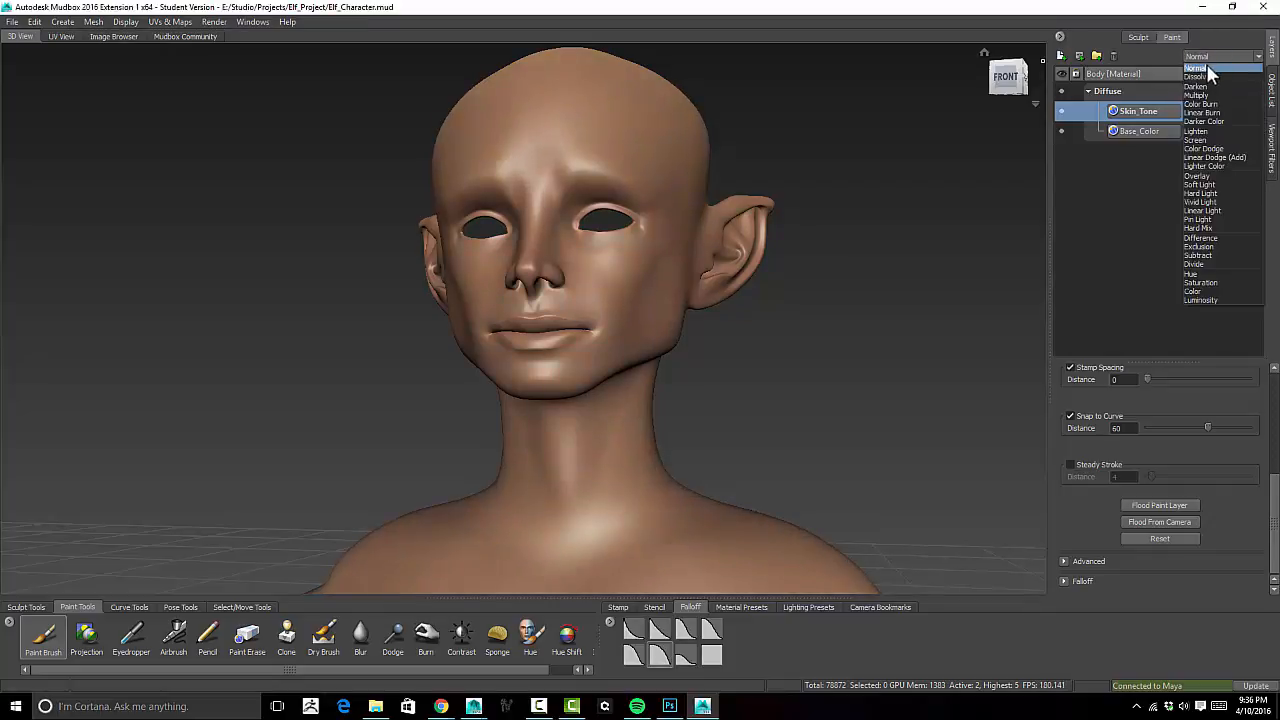
left_click(1208, 66)
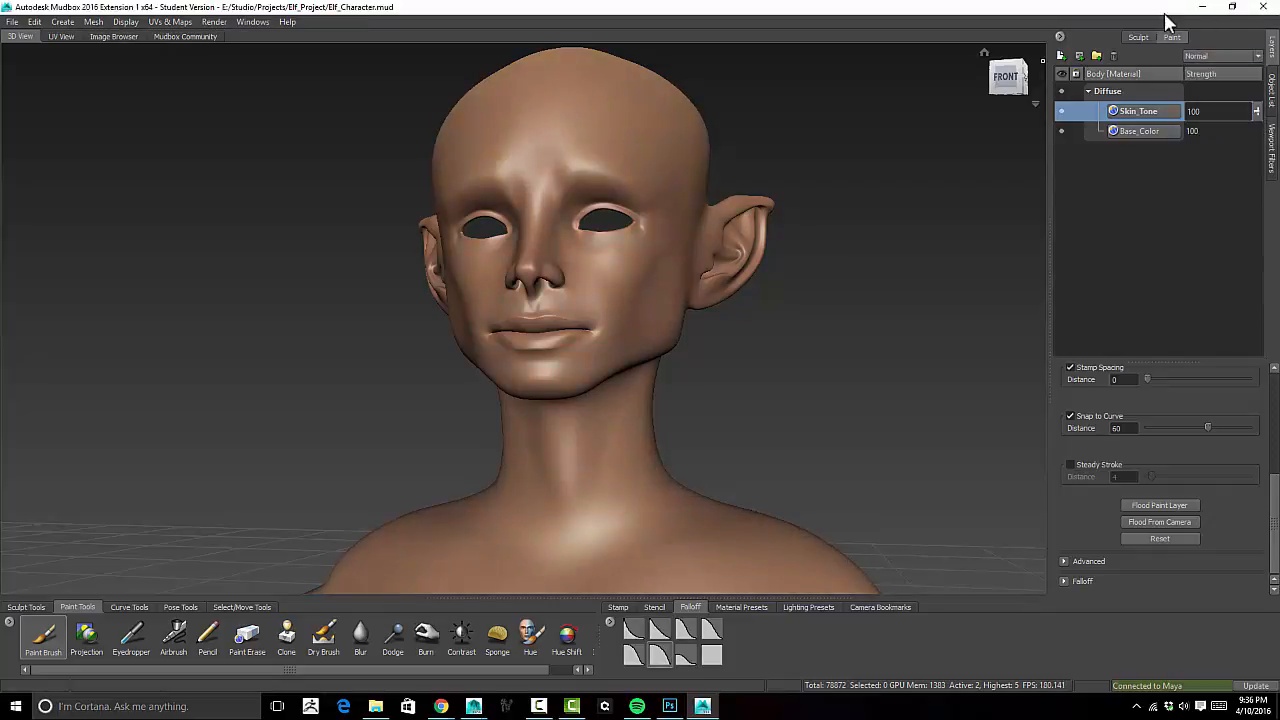
key("Down")
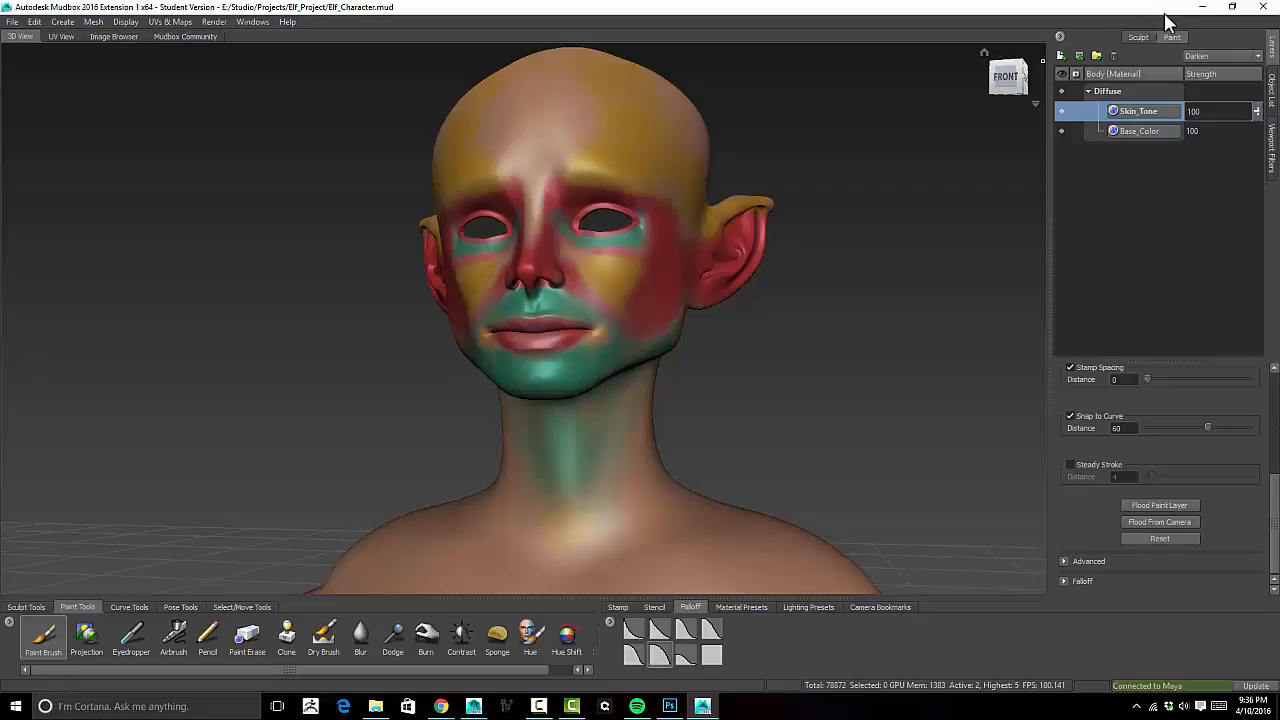
key("Down")
key("Down")
key("Down")
key("Down")
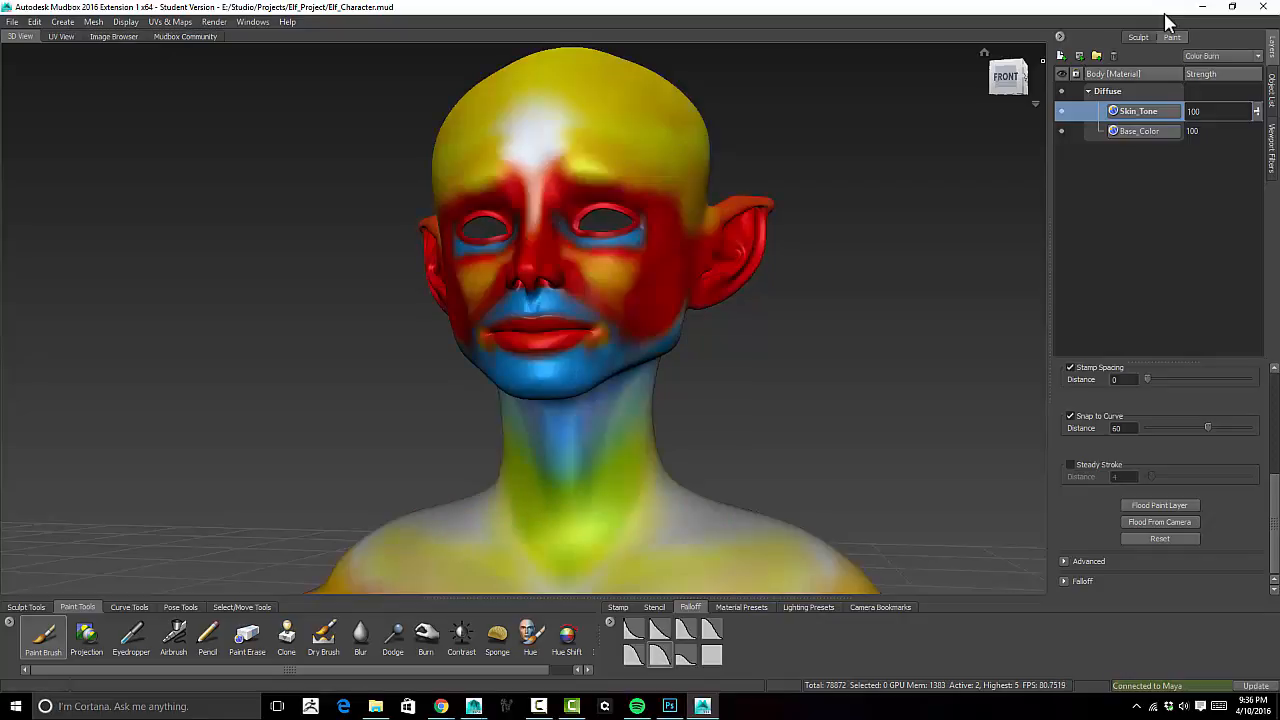
key("Down")
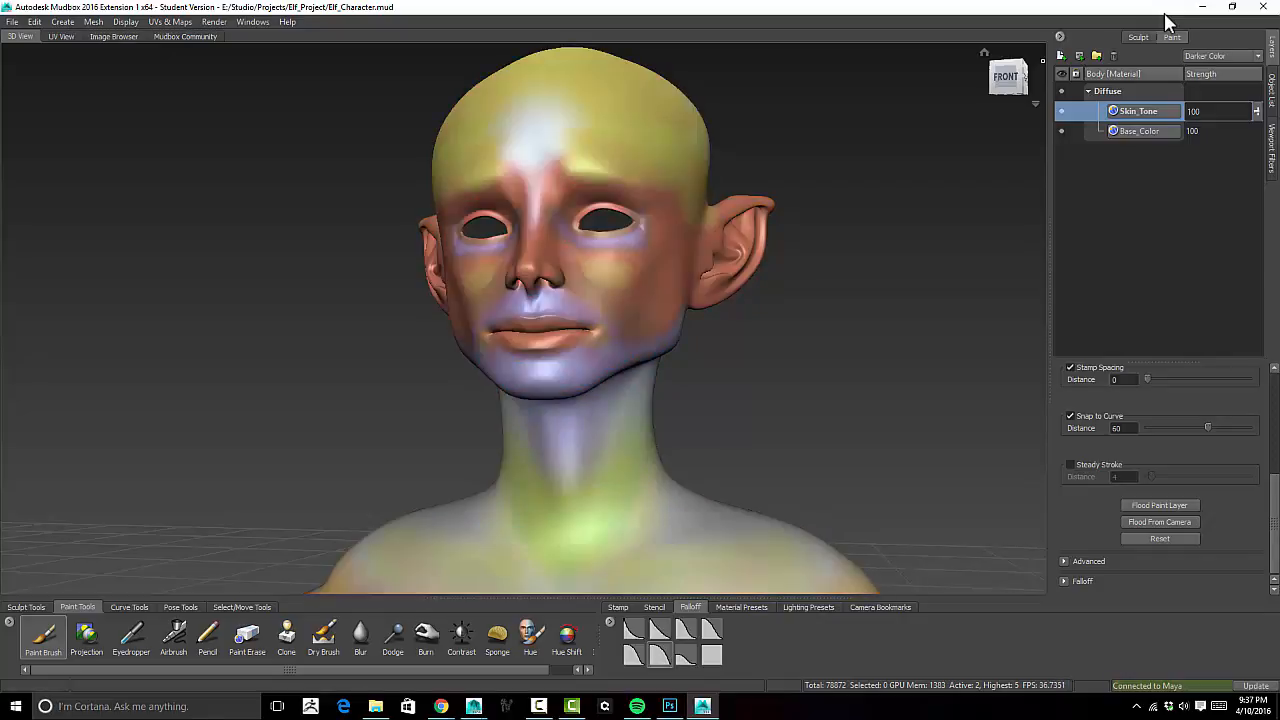
key("Down")
key("Down")
key("Down")
key("Down")
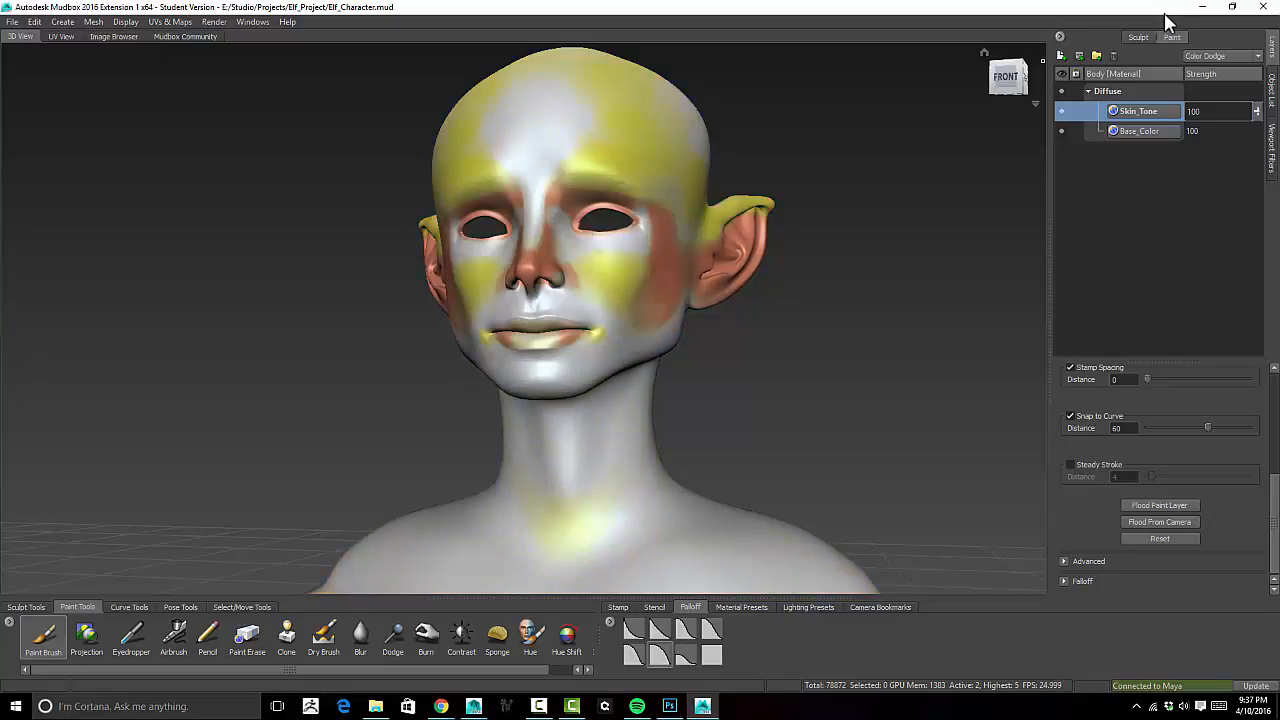
key("Down")
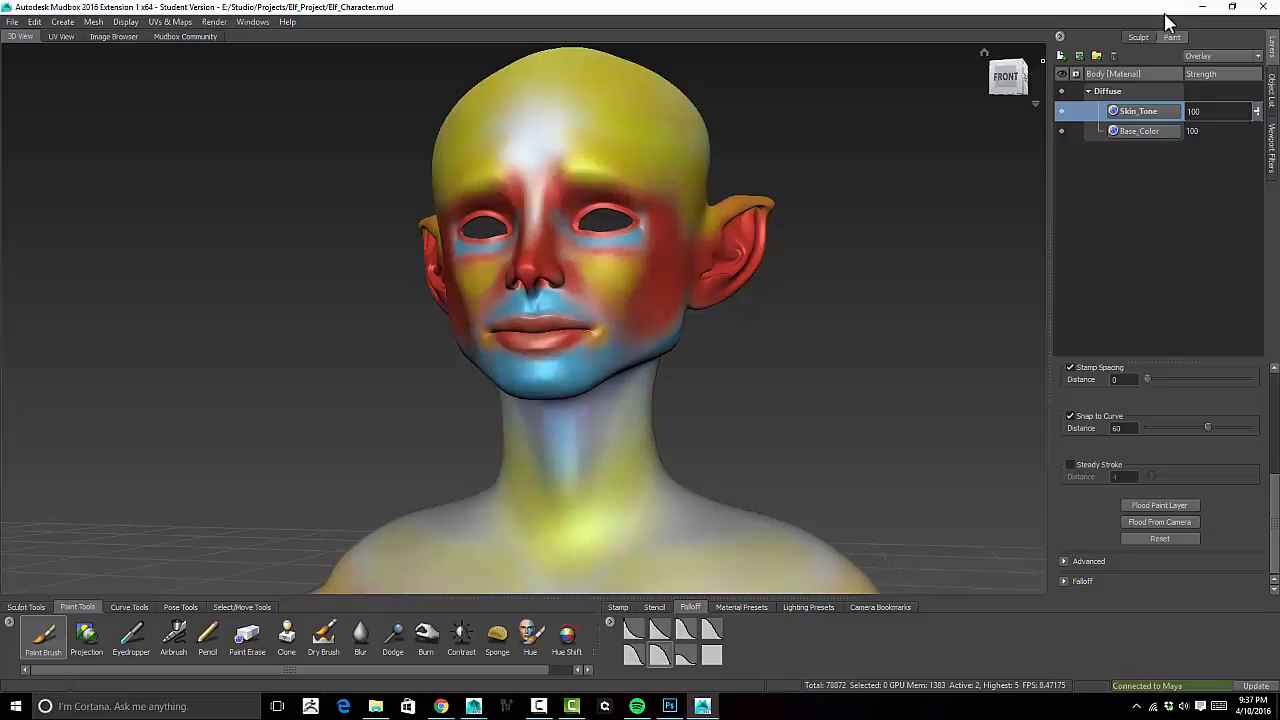
key("Down")
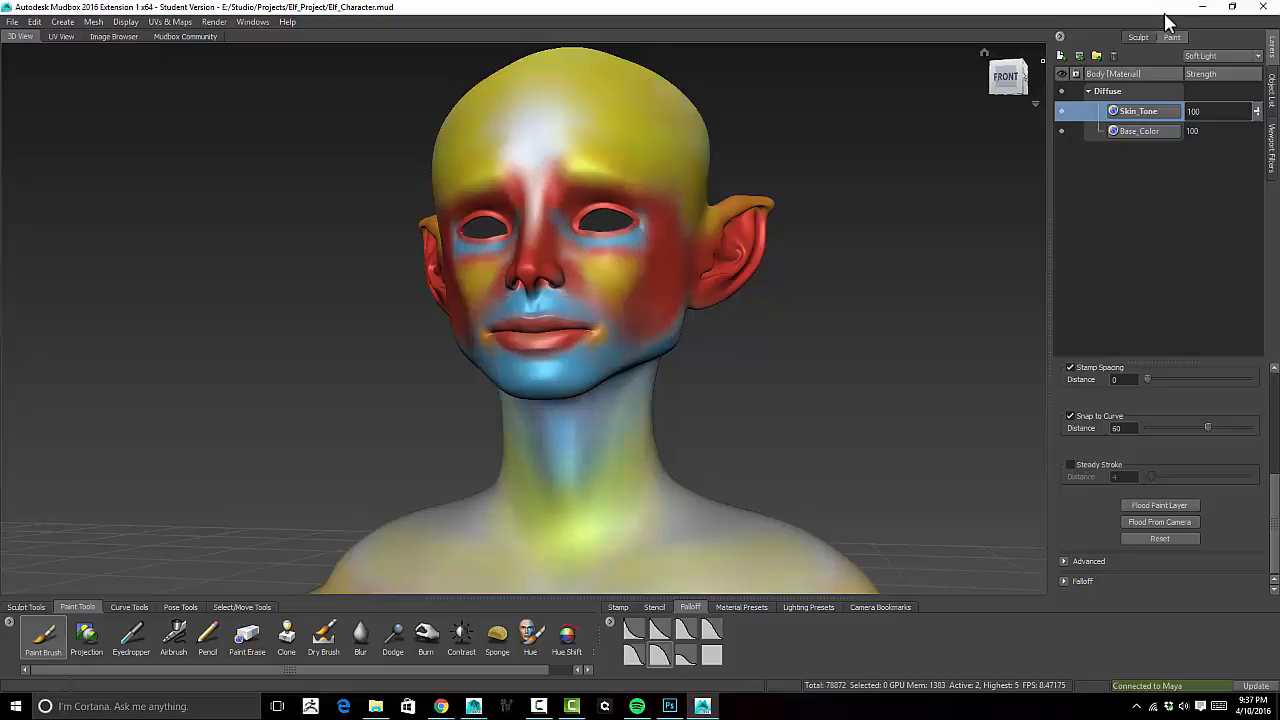
key("Down")
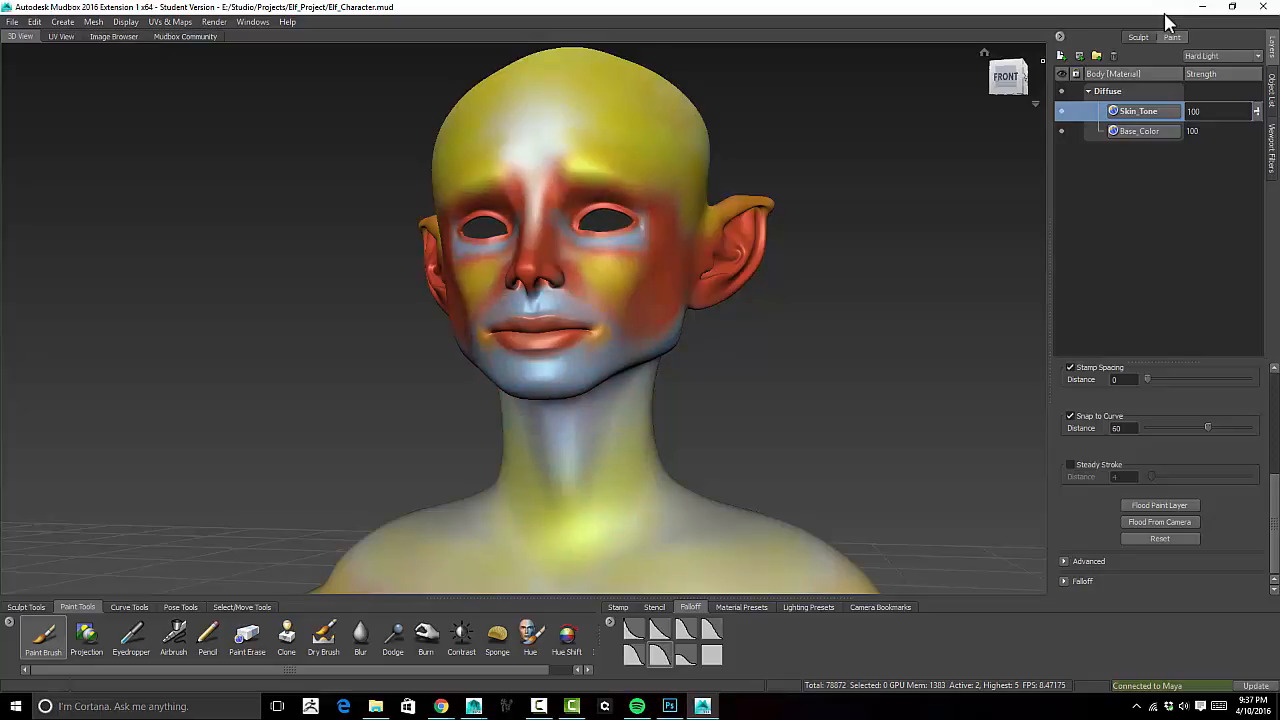
key("Down")
key("Down")
key("Down")
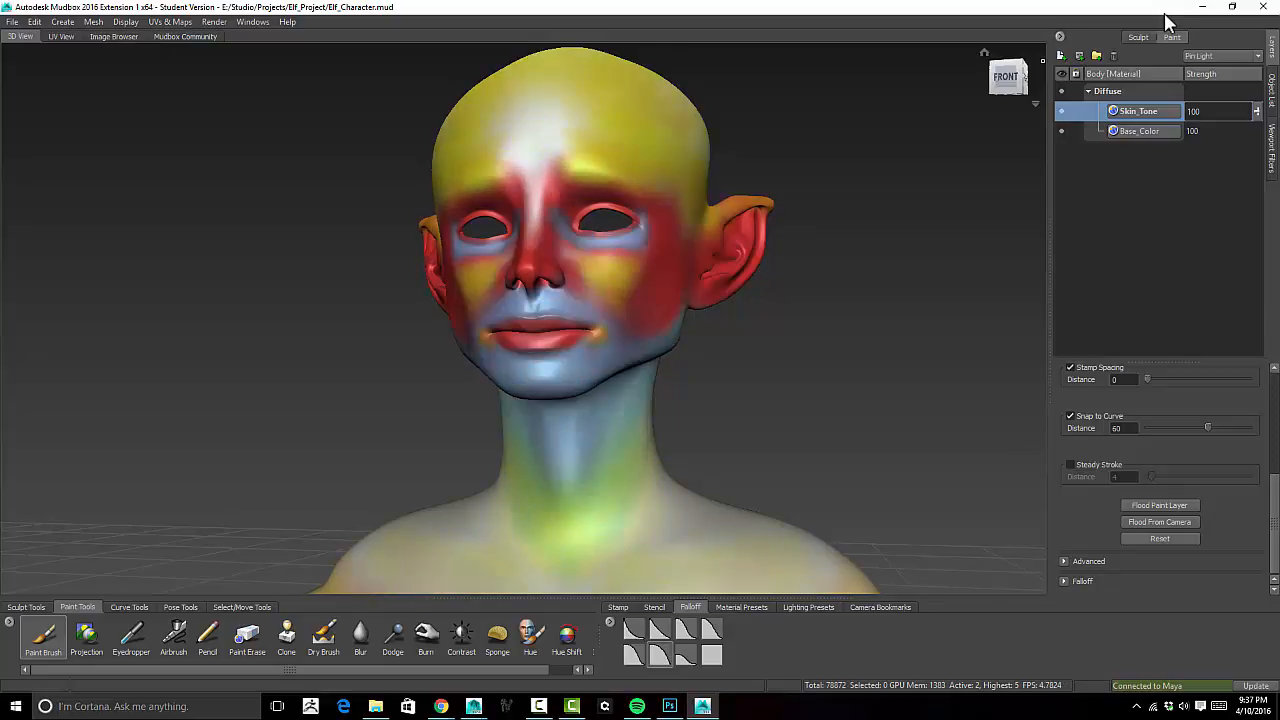
key("Down")
key("Down")
key("Down")
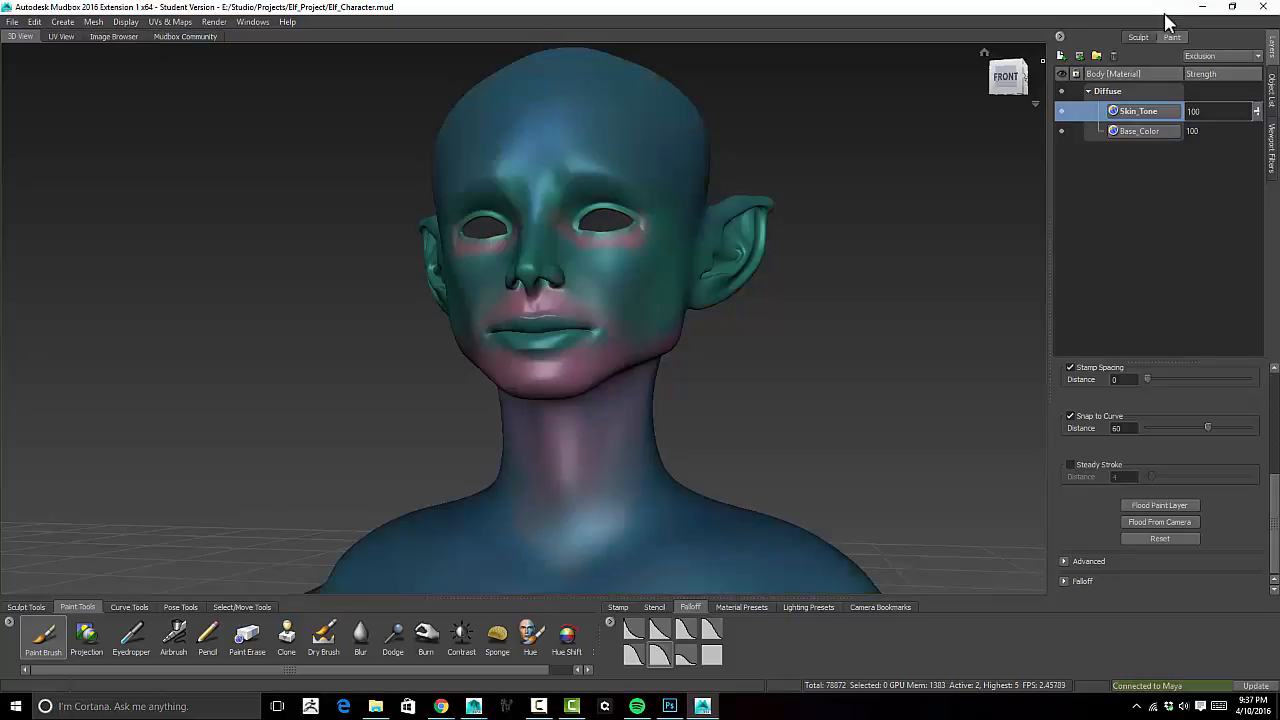
key("Down")
key("Down")
key("Down")
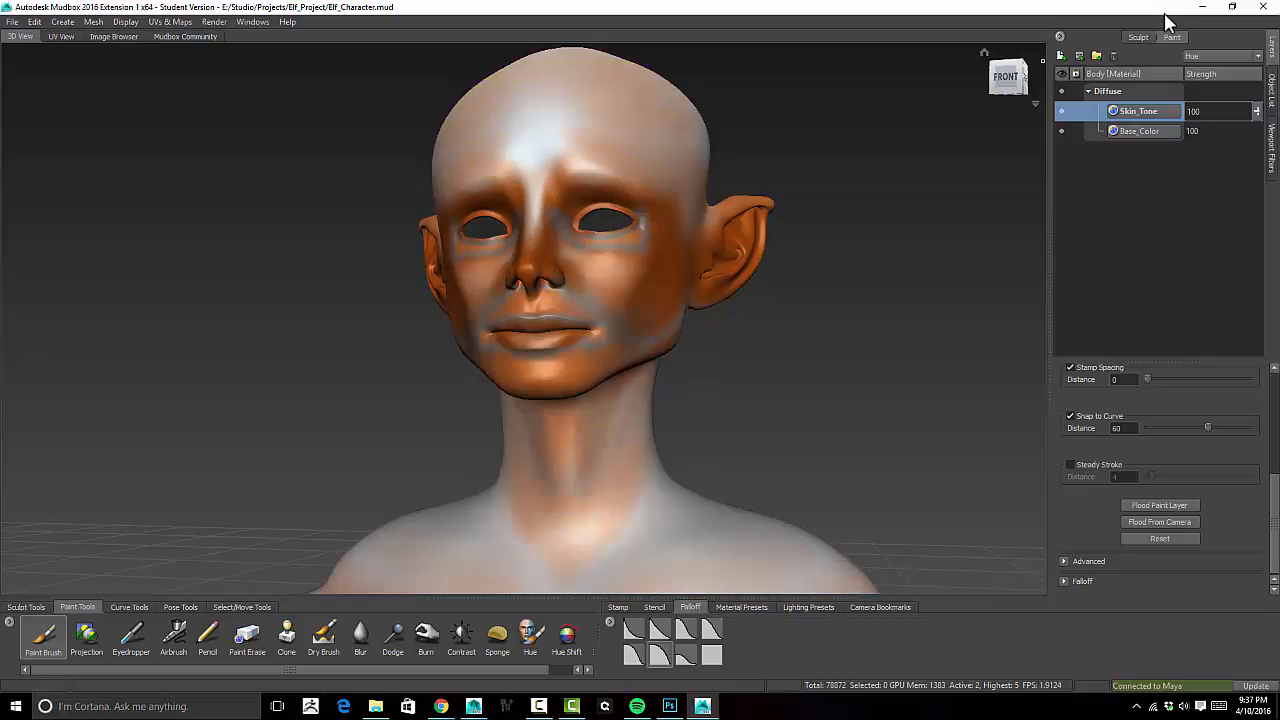
key("Down")
key("Down")
key("Down")
key("Down")
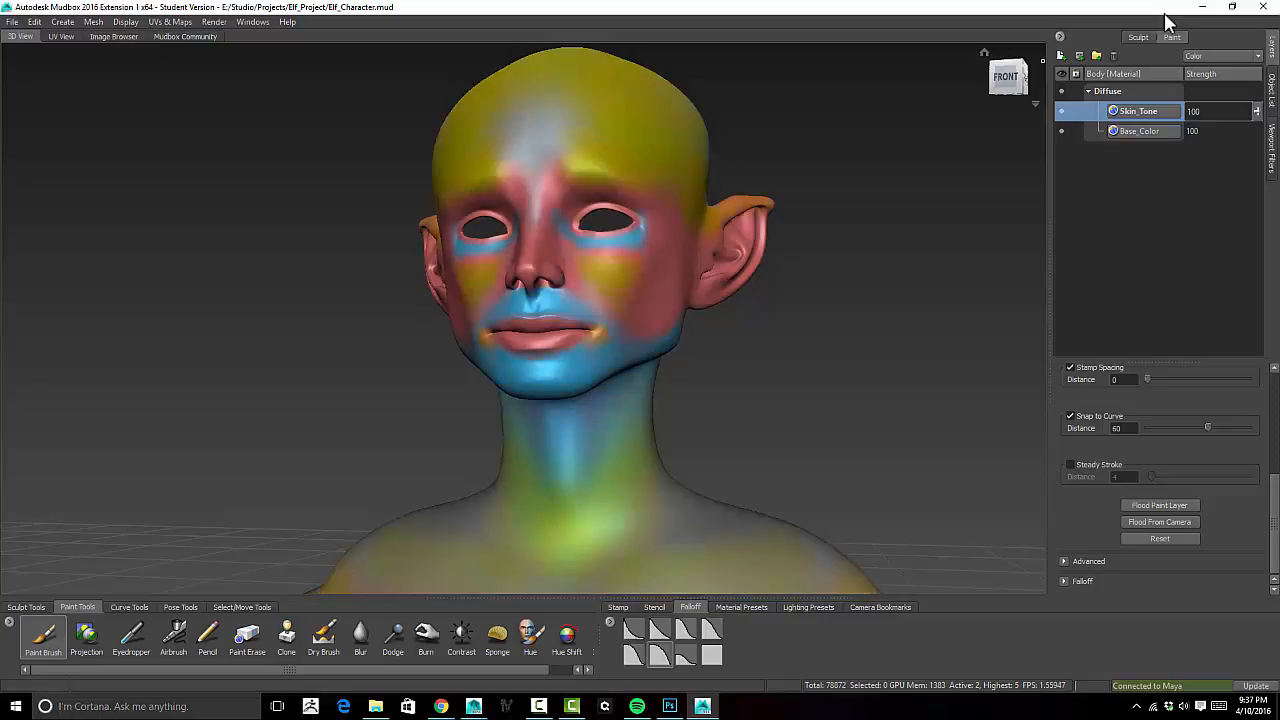
- Preview the Skin_Tone layer's blend modes in reverse order from Color through Difference, Hard Light and Screen back to Multiply
key("Up")
key("Up")
key("Up")
key("Up")
key("Up")
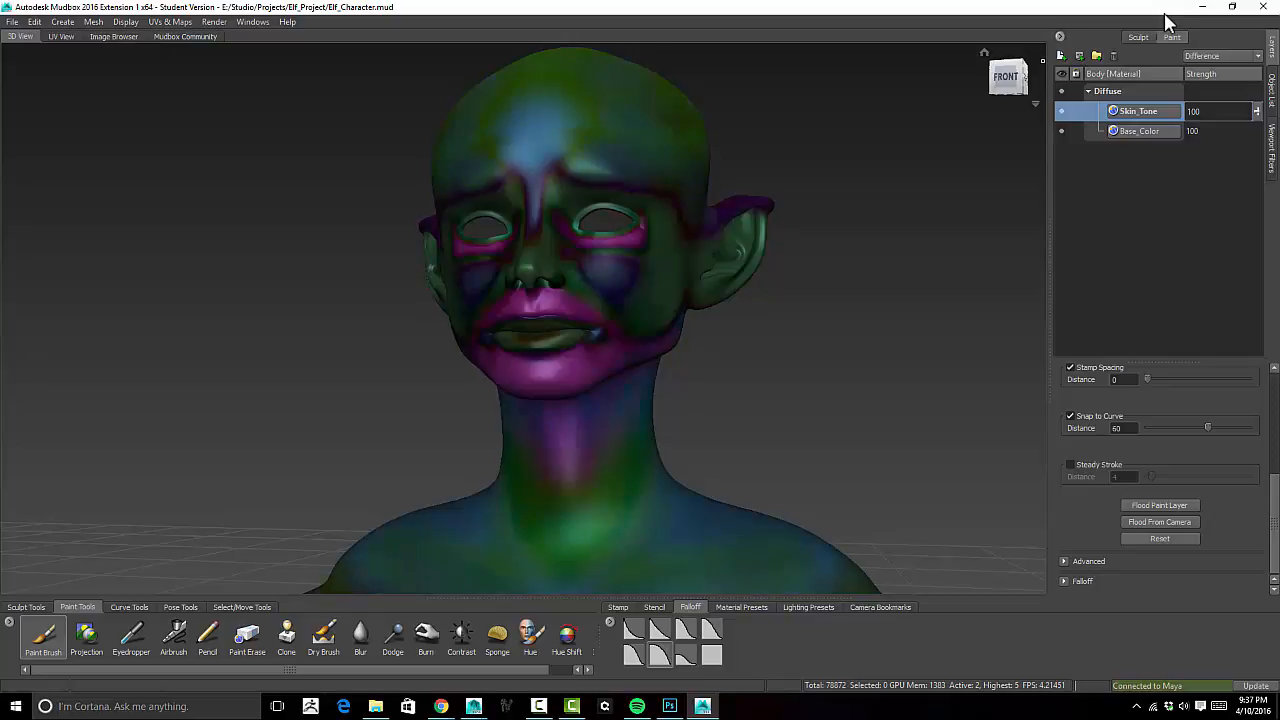
key("Up")
key("Up")
key("Up")
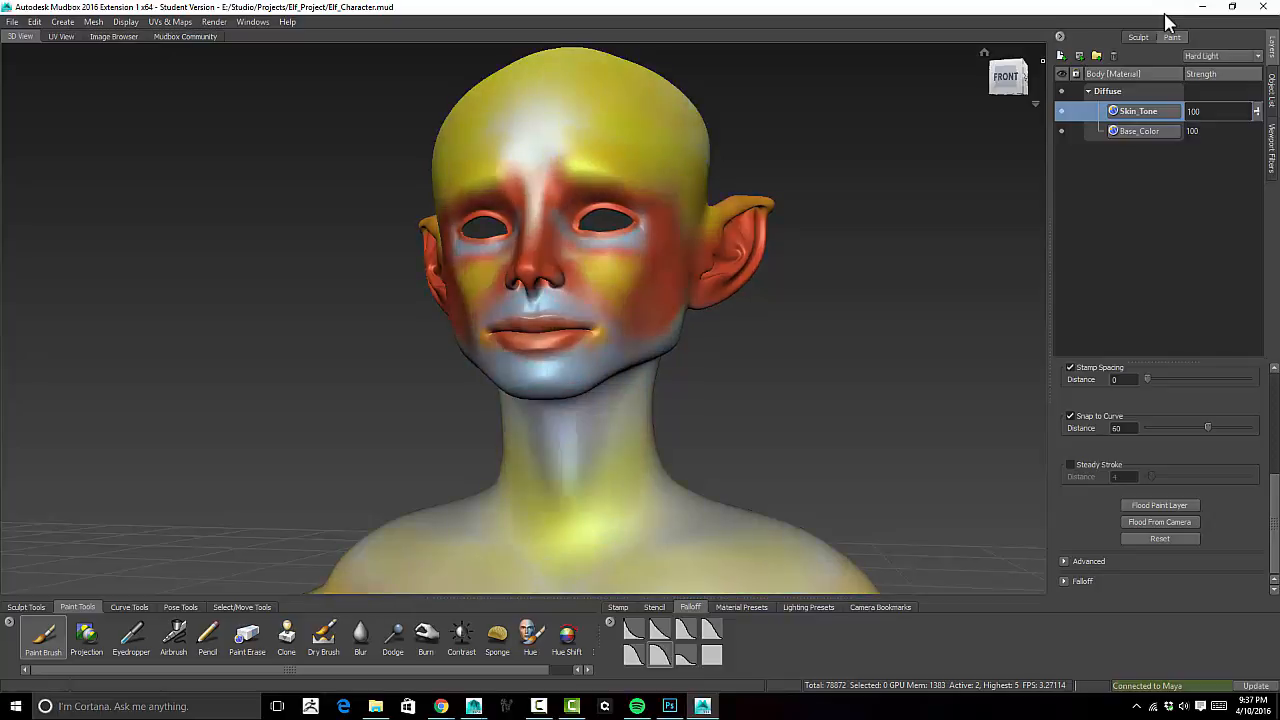
key("Up")
key("Up")
key("Up")
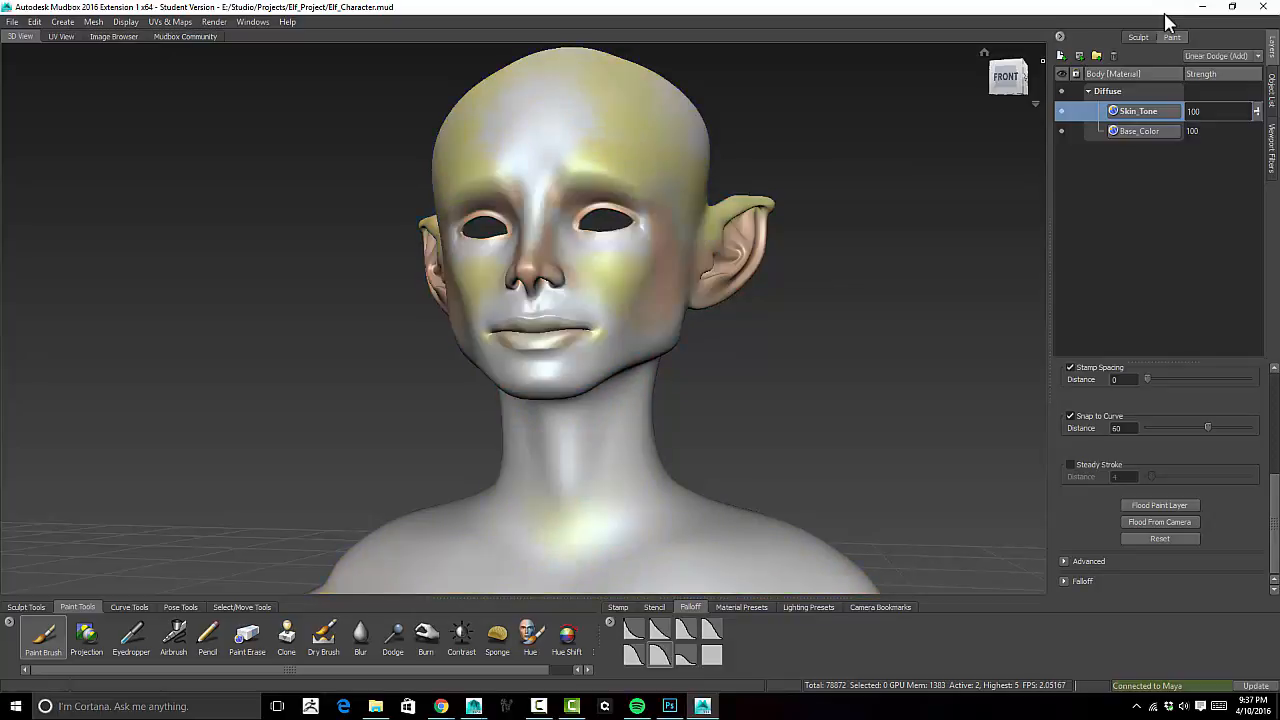
key("Up")
key("Up")
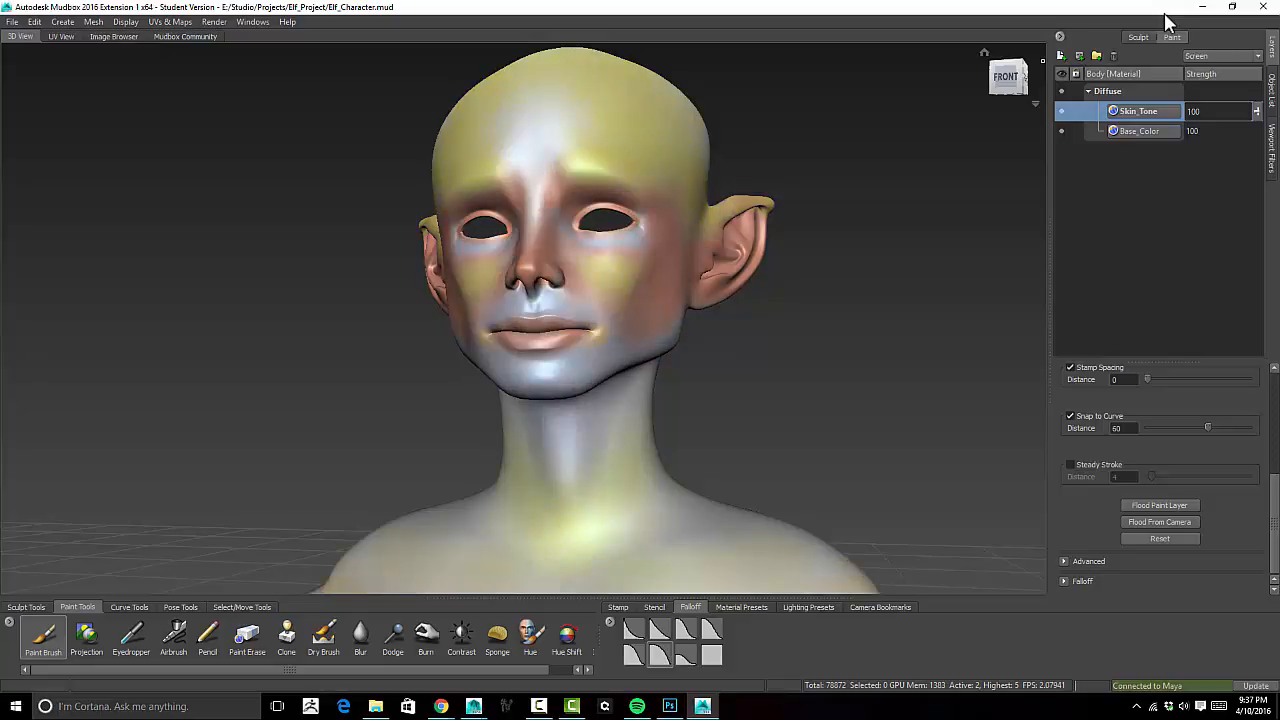
key("Up")
key("Up")
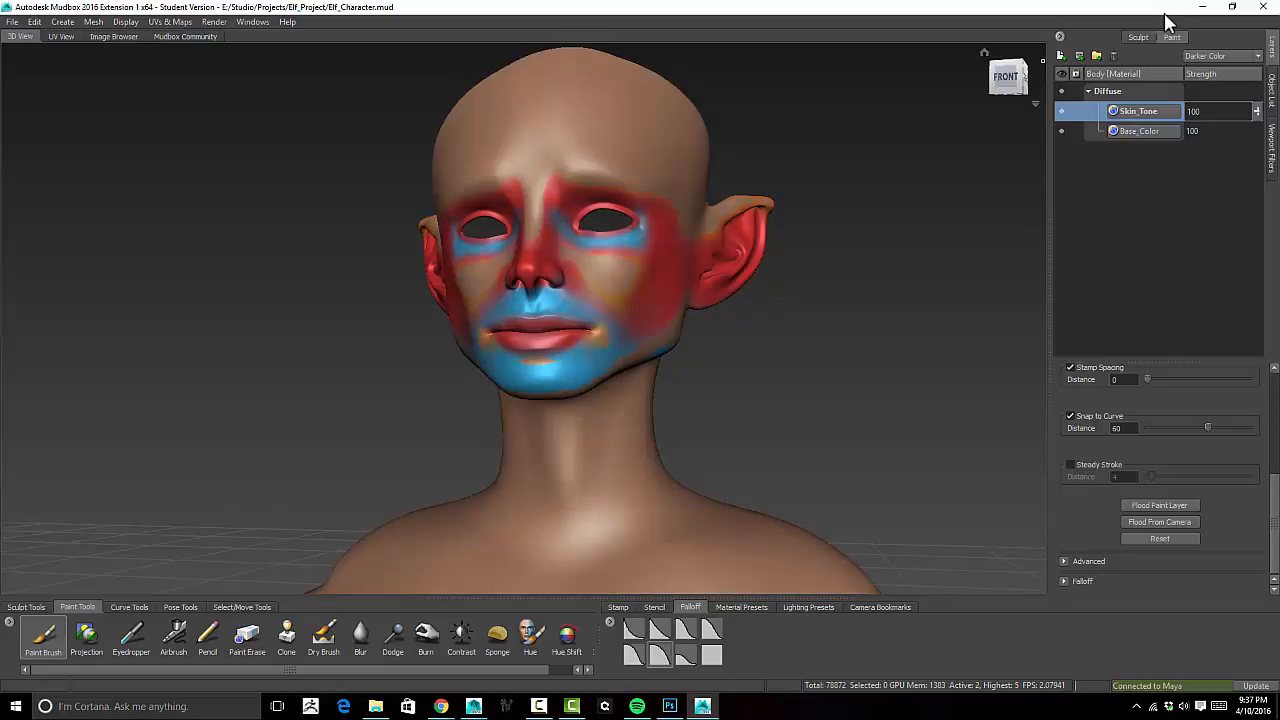
key("Up")
key("Up")
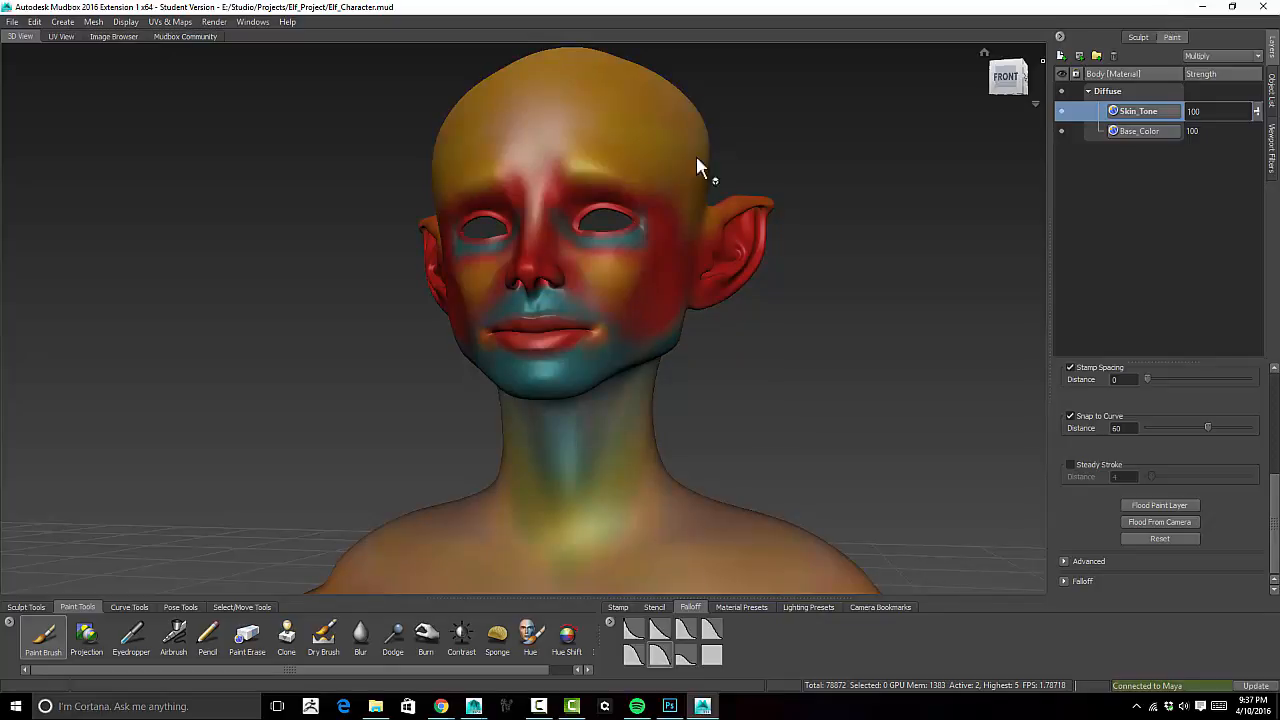
- Move the Base_Color layer above Skin_Tone in the layer stack
left_click(1136, 131)
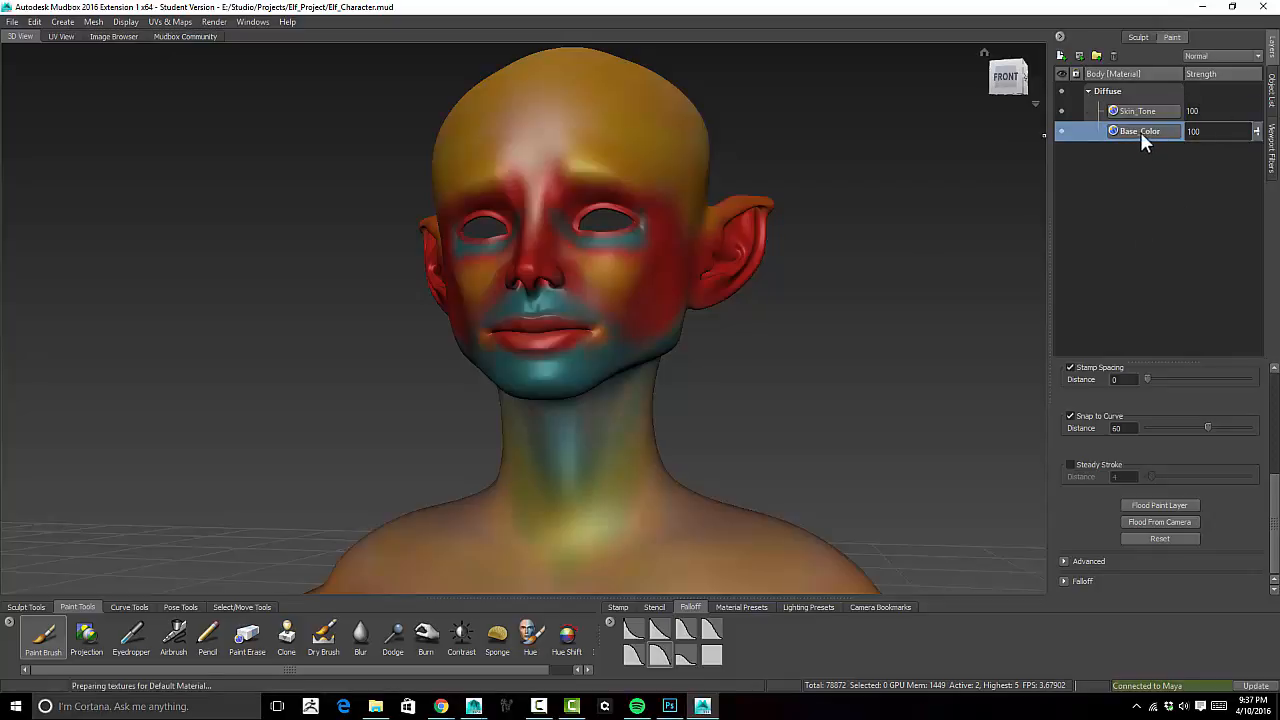
left_click_drag(1140, 131, 1134, 110)
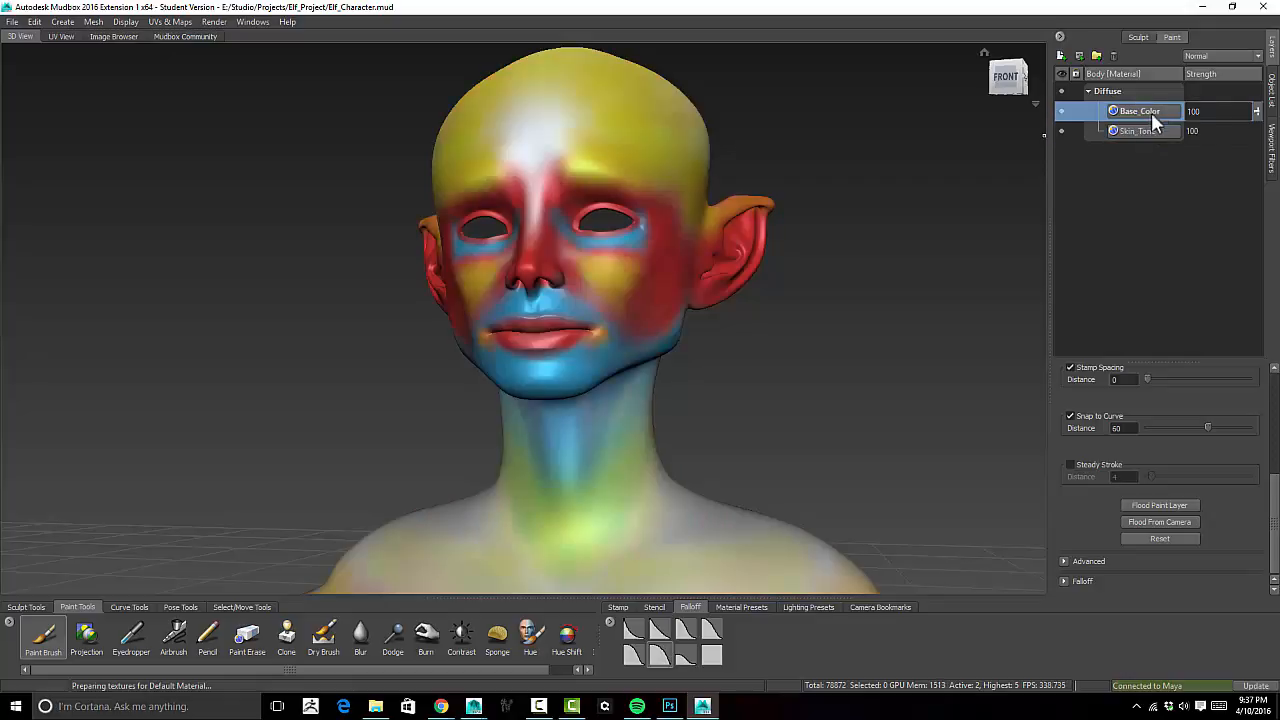
- Set the Base_Color layer's blend mode to Multiply and its strength to 45
left_click(1206, 54)
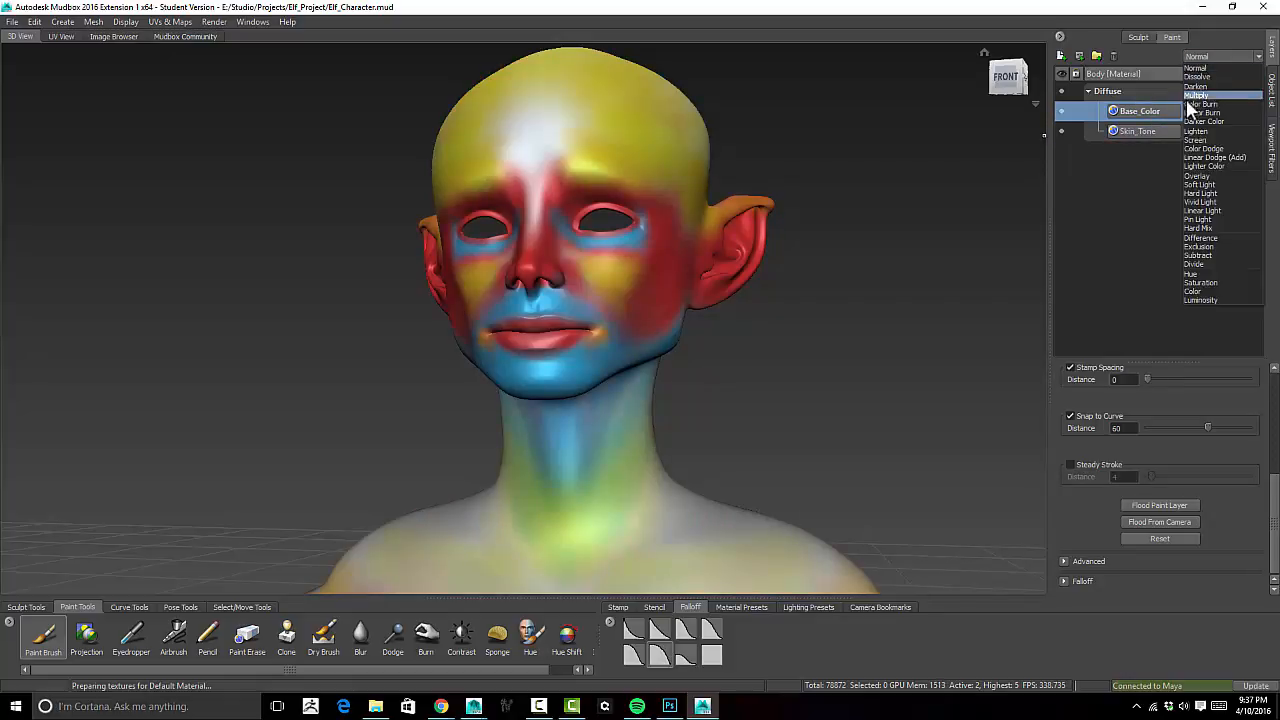
left_click(1190, 100)
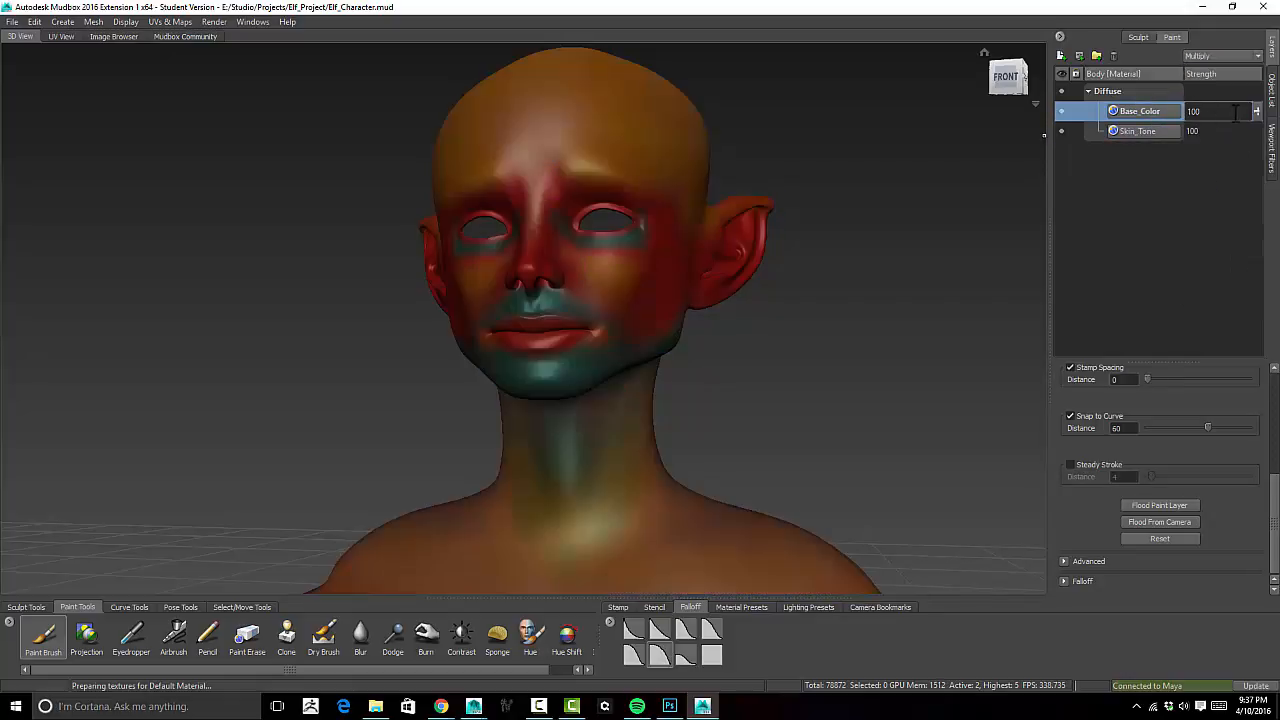
left_click_drag(1257, 110, 1259, 125)
- Set the Skin_Tone layer's blend mode to Normal
left_click(1162, 145)
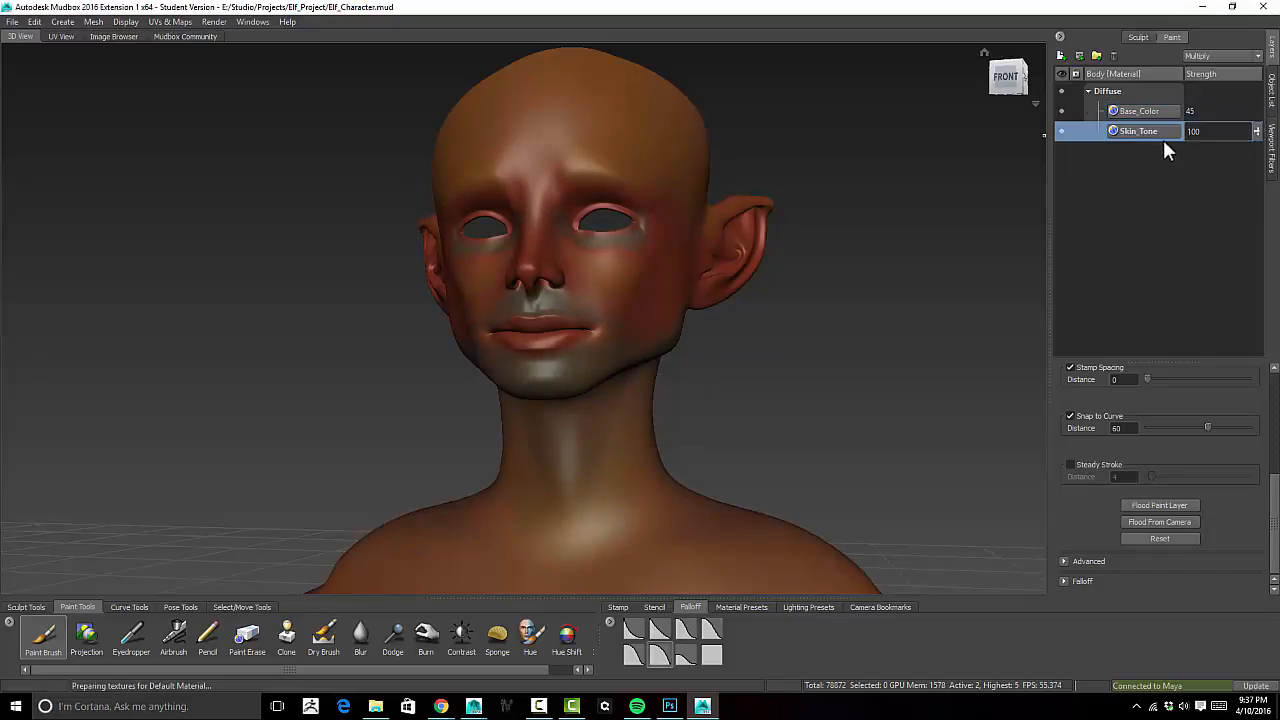
left_click(1206, 55)
left_click(1204, 75)
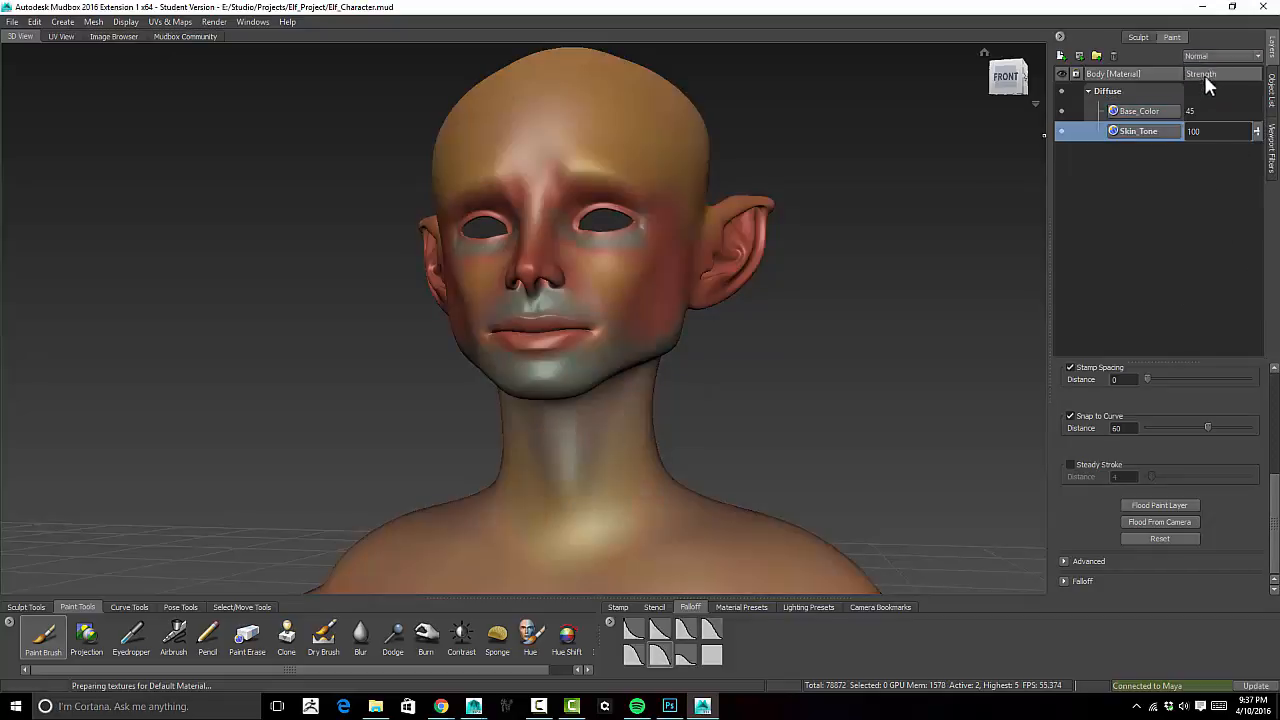
- Lower the Base_Color layer's strength to 37 and check the blend on the whole body and the face
left_click(1239, 111)
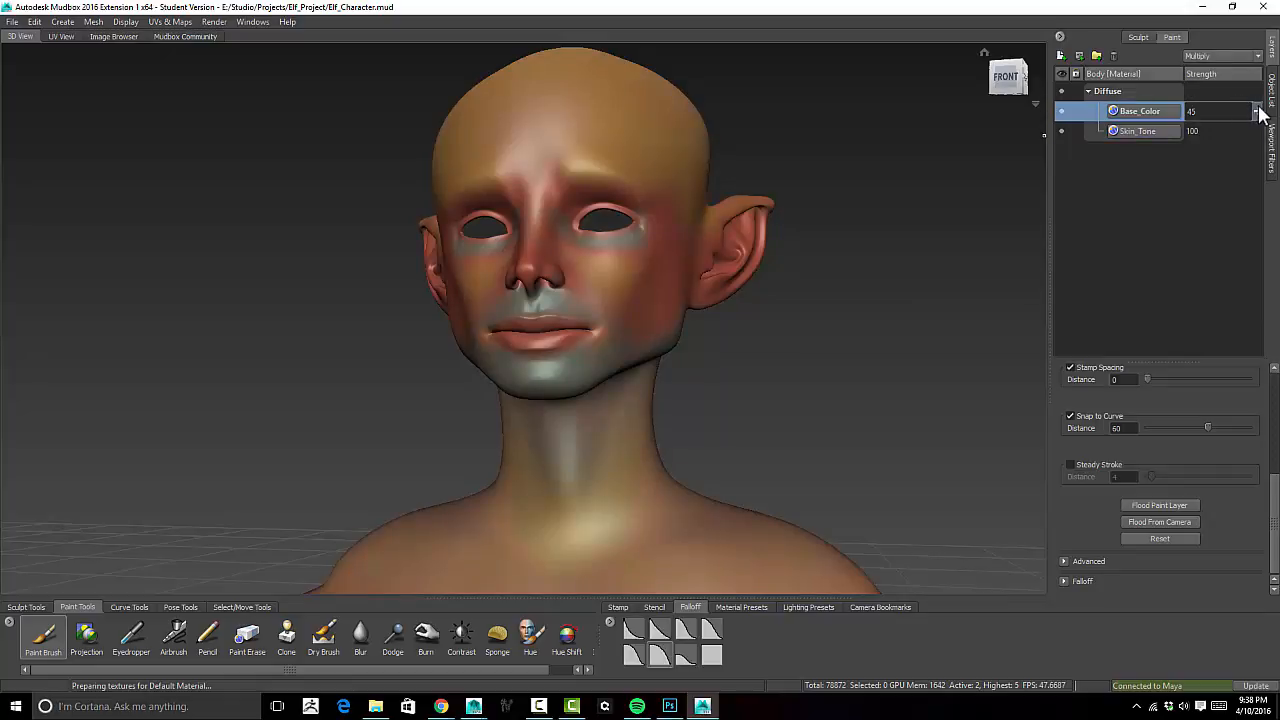
left_click_drag(1259, 108, 1263, 112)
left_click_drag(1263, 113, 1260, 111)
left_click_drag(839, 404, 764, 369, "alt")
right_click_drag(716, 341, 660, 205, "alt")
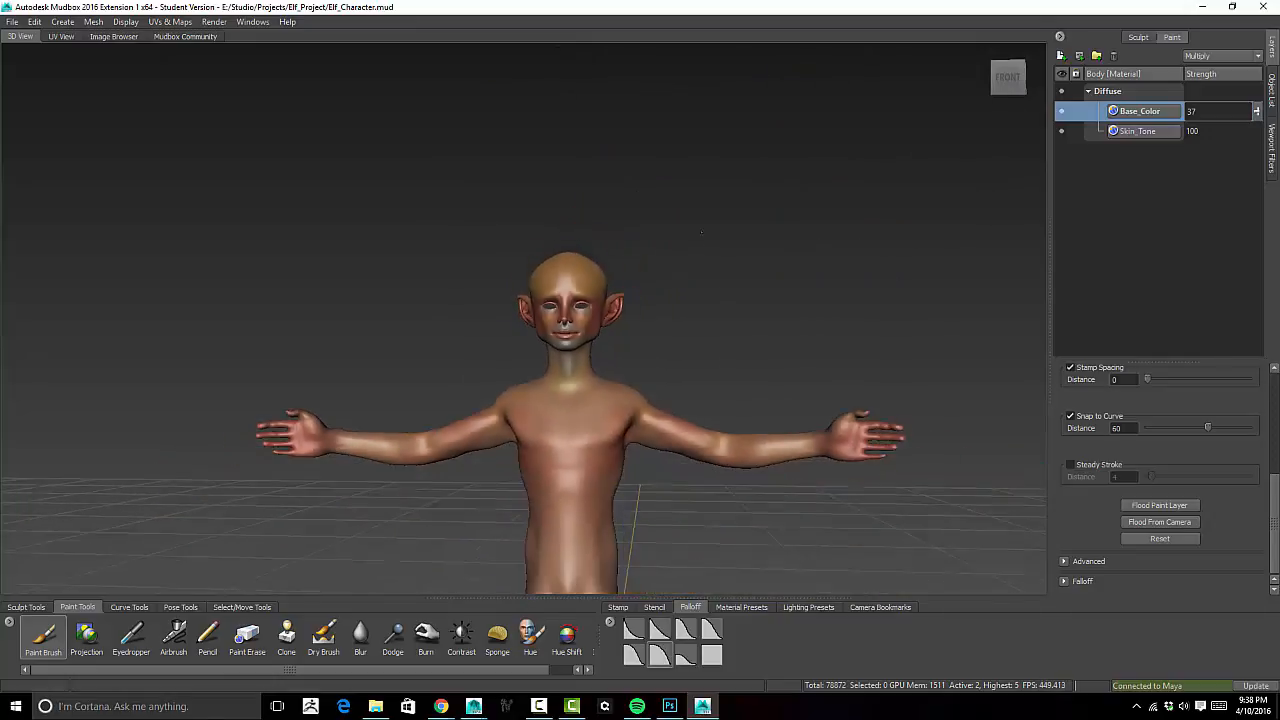
left_click_drag(791, 351, 714, 360, "alt")
right_click_drag(714, 360, 808, 551, "alt")
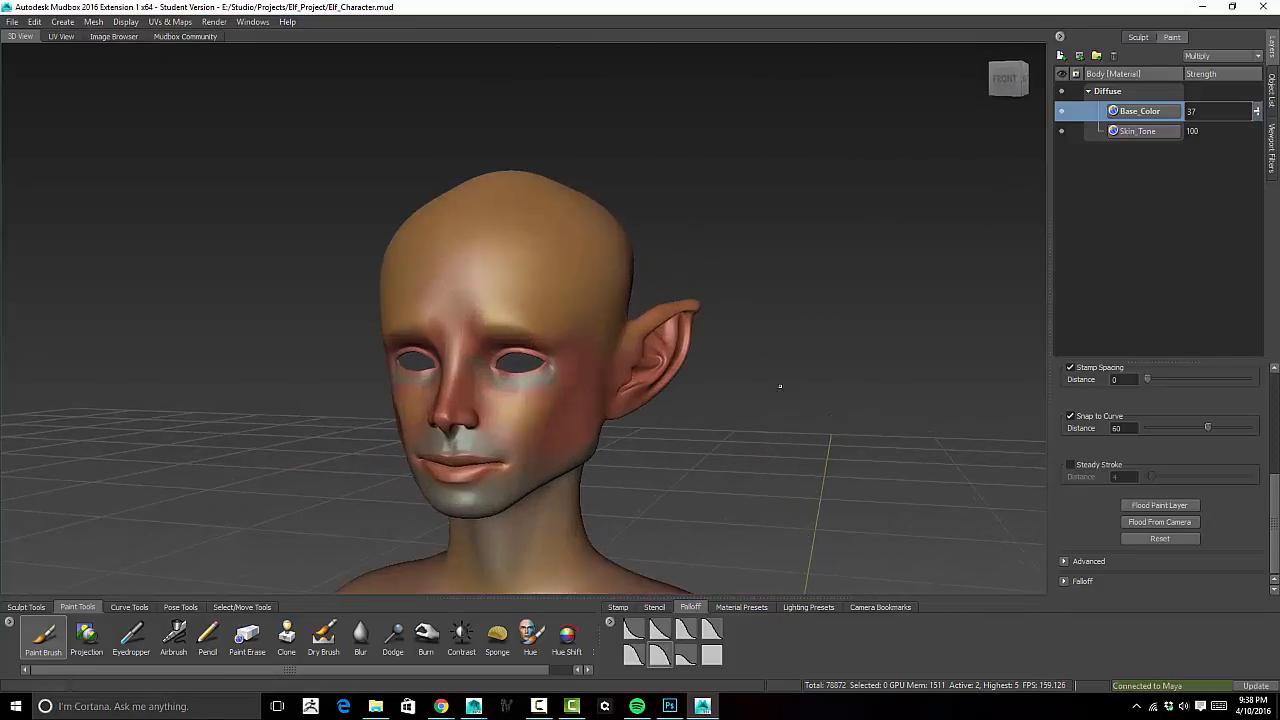
- Reset the Base_Color layer to strength 100 and the Normal blend mode
left_click_drag(1258, 118, 1238, 42)
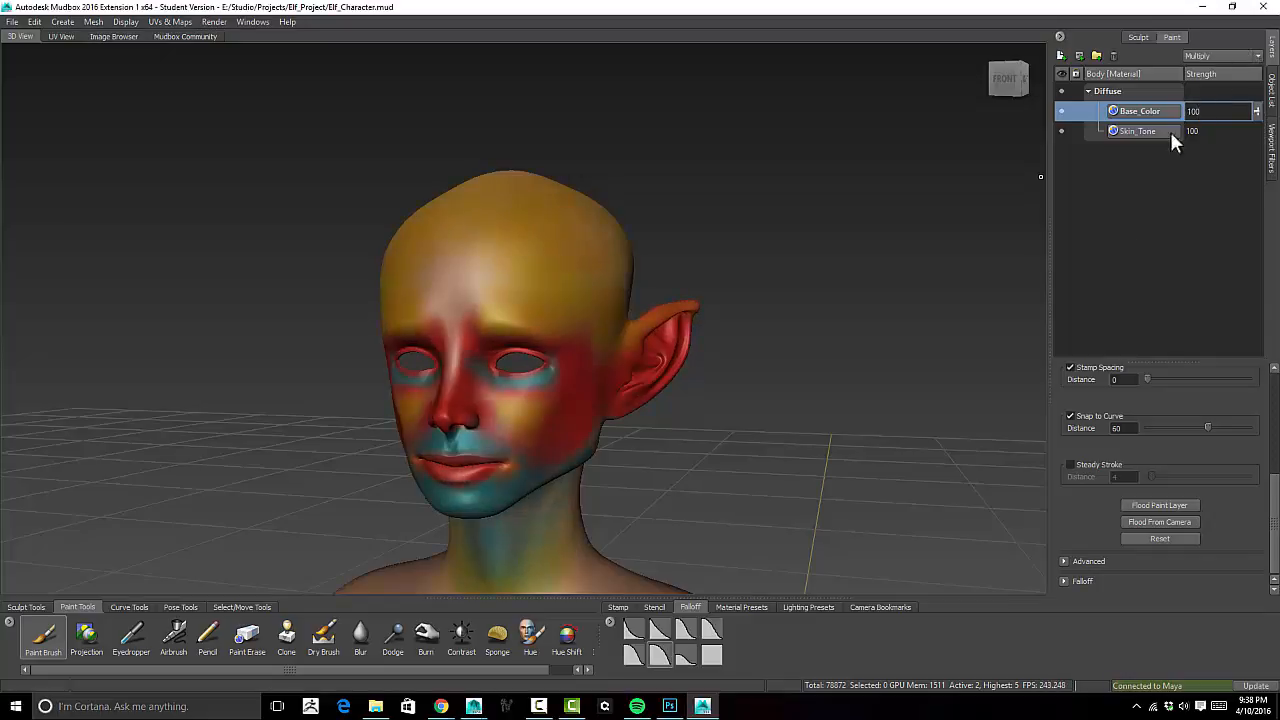
left_click(1229, 50)
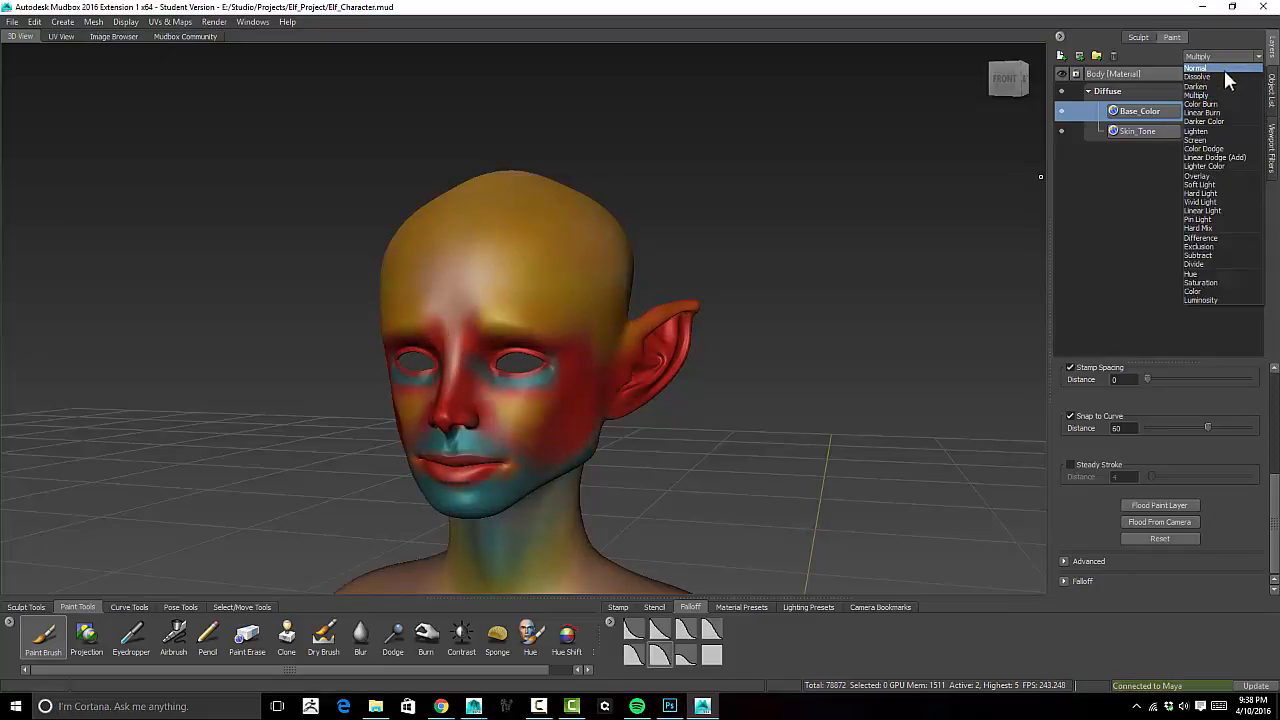
left_click(1224, 70)
- Move the Skin_Tone layer back above Base_Color, keeping its blend mode on Normal
left_click(1156, 135)
mouse_move(1155, 133)
left_mouse_down()
mouse_move(1149, 99)
mouse_move(1154, 119)
left_mouse_up()
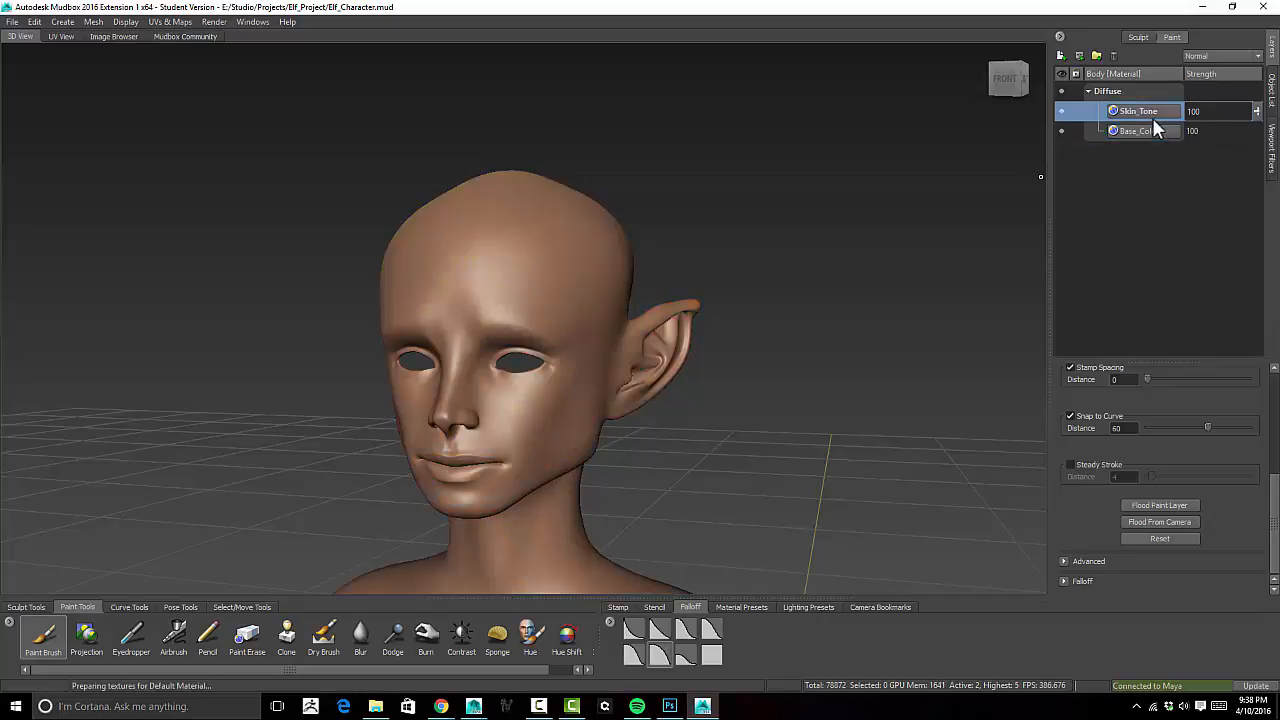
left_click(1256, 57)
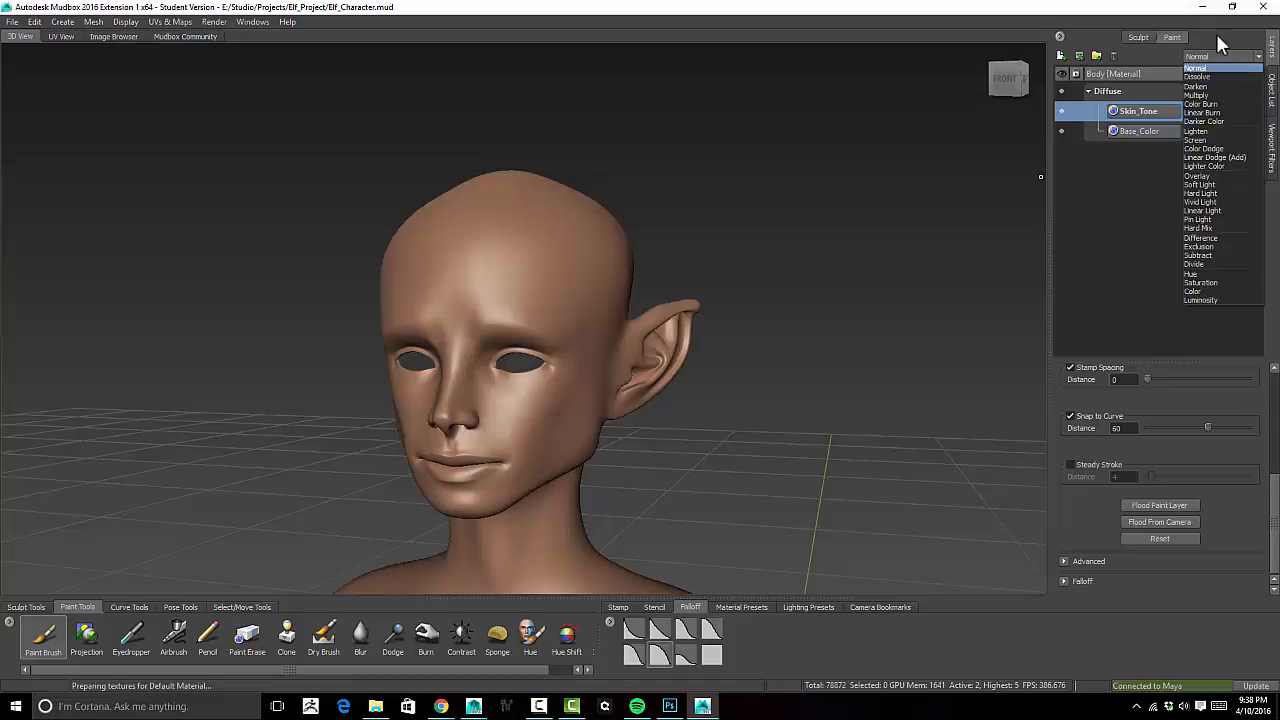
left_click(1210, 64)
- Try the Skin_Tone layer at strengths of 57 and 74 and check the blend on the face
left_click_drag(1258, 111, 1258, 130)
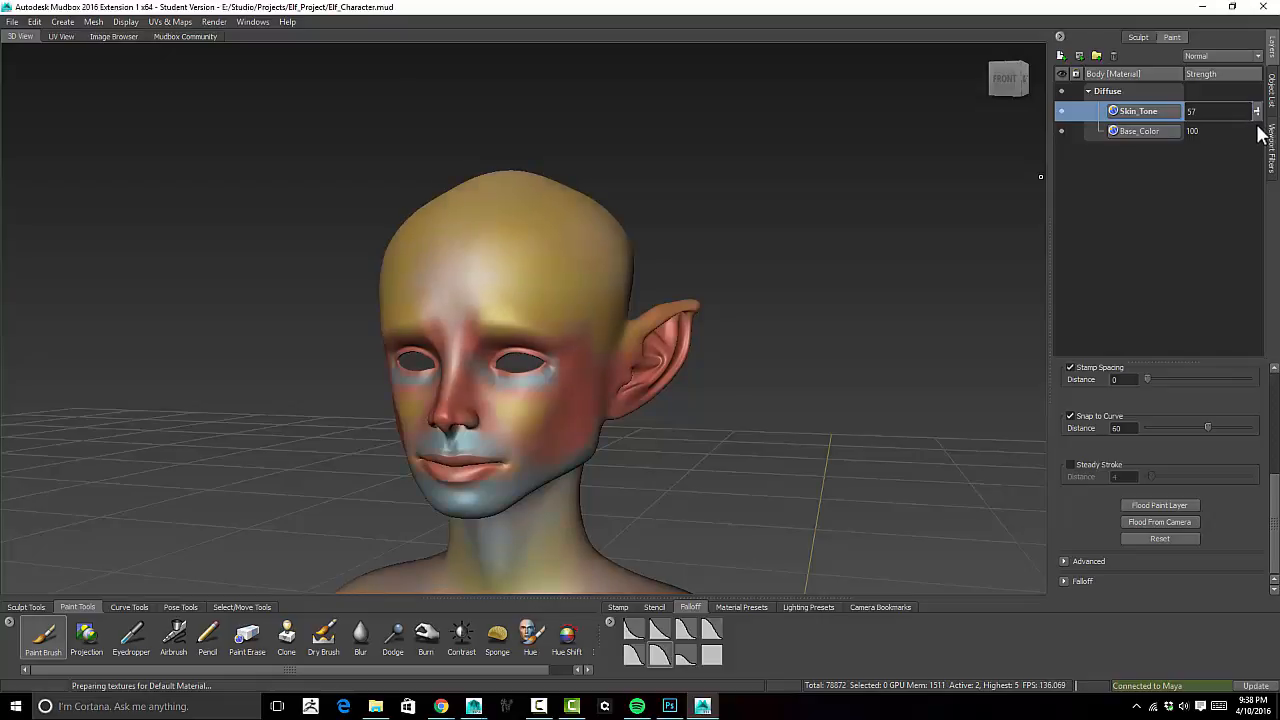
left_click(1257, 125)
left_click(1247, 107)
left_click(1257, 111)
left_click_drag(1257, 115, 1258, 98)
left_click_drag(720, 290, 900, 300, "alt")
middle_click_drag(900, 300, 835, 262, "alt")
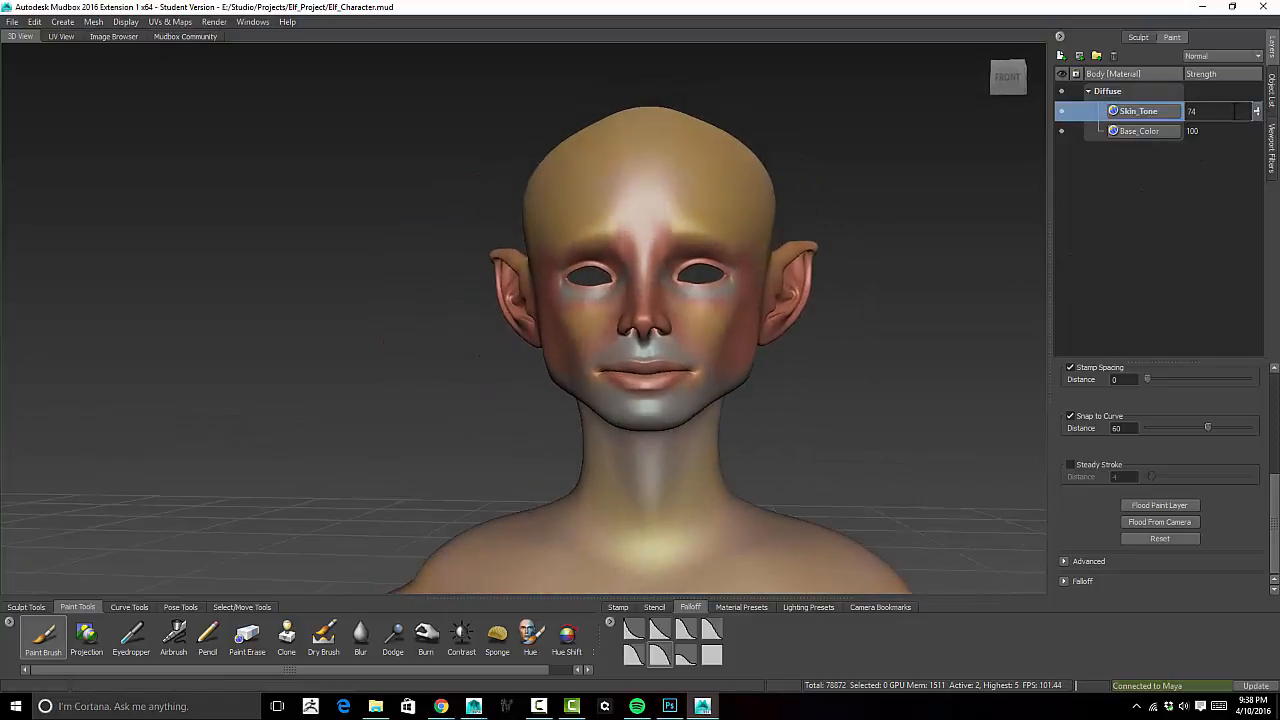
- Set the Skin_Tone layer's strength to 98 and check the skin on the face, chest and arms
left_click_drag(1257, 116, 1257, 94)
left_click_drag(975, 315, 900, 375, "alt")
middle_click_drag(900, 500, 838, 296, "alt")
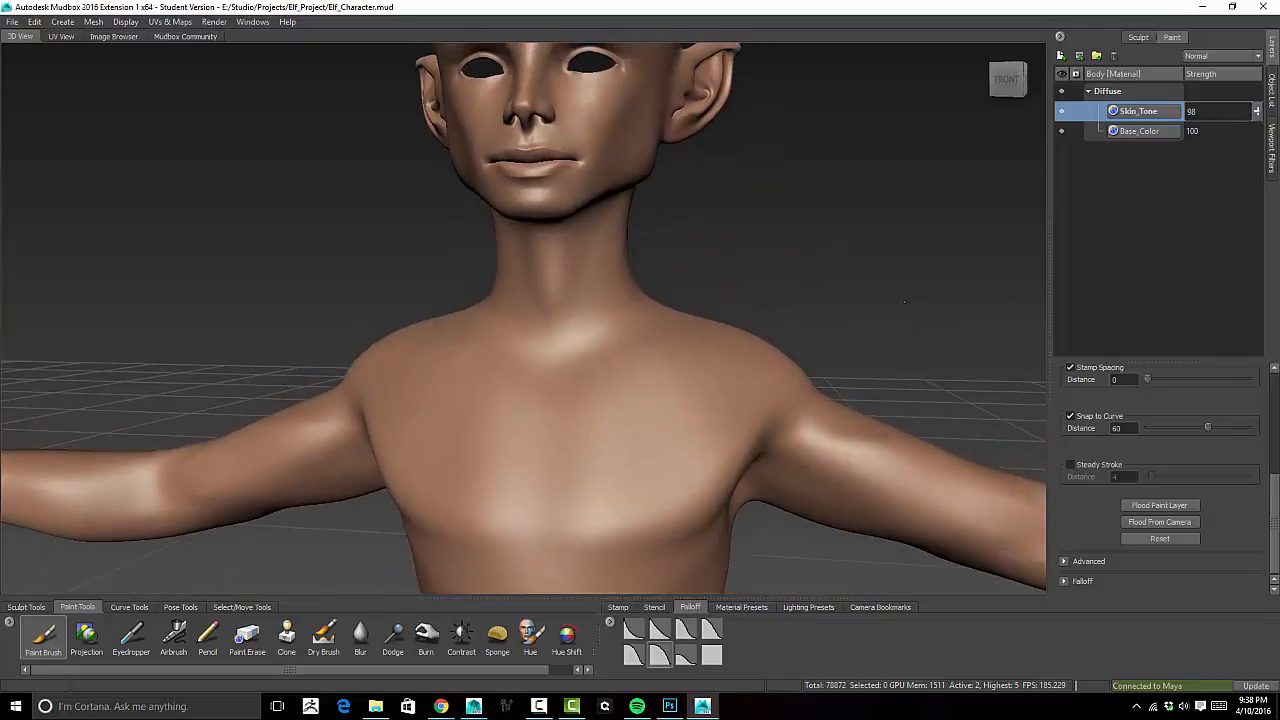
right_click_drag(838, 296, 789, 263, "alt")
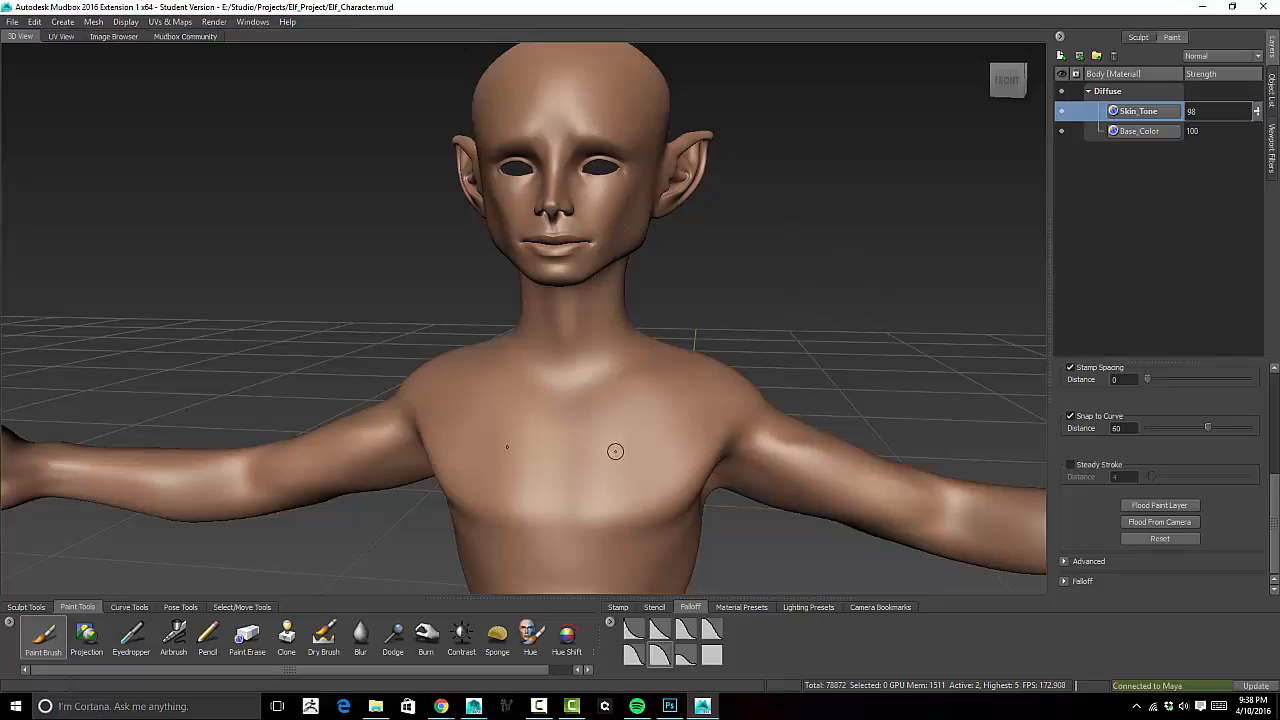
left_click_drag(589, 402, 572, 440, "alt")
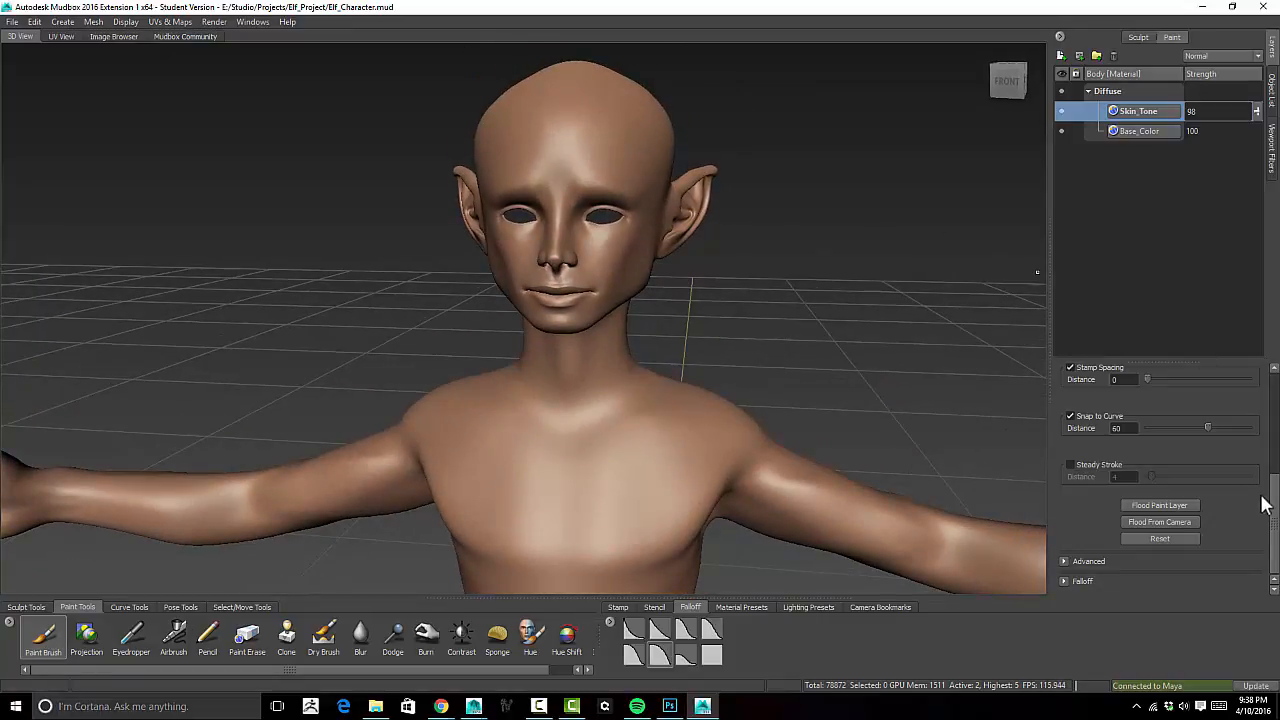
- Enable the randomized stamp image for the Paint Brush and enlarge the brush size to about 3.74
left_click_drag(1273, 499, 1277, 406)
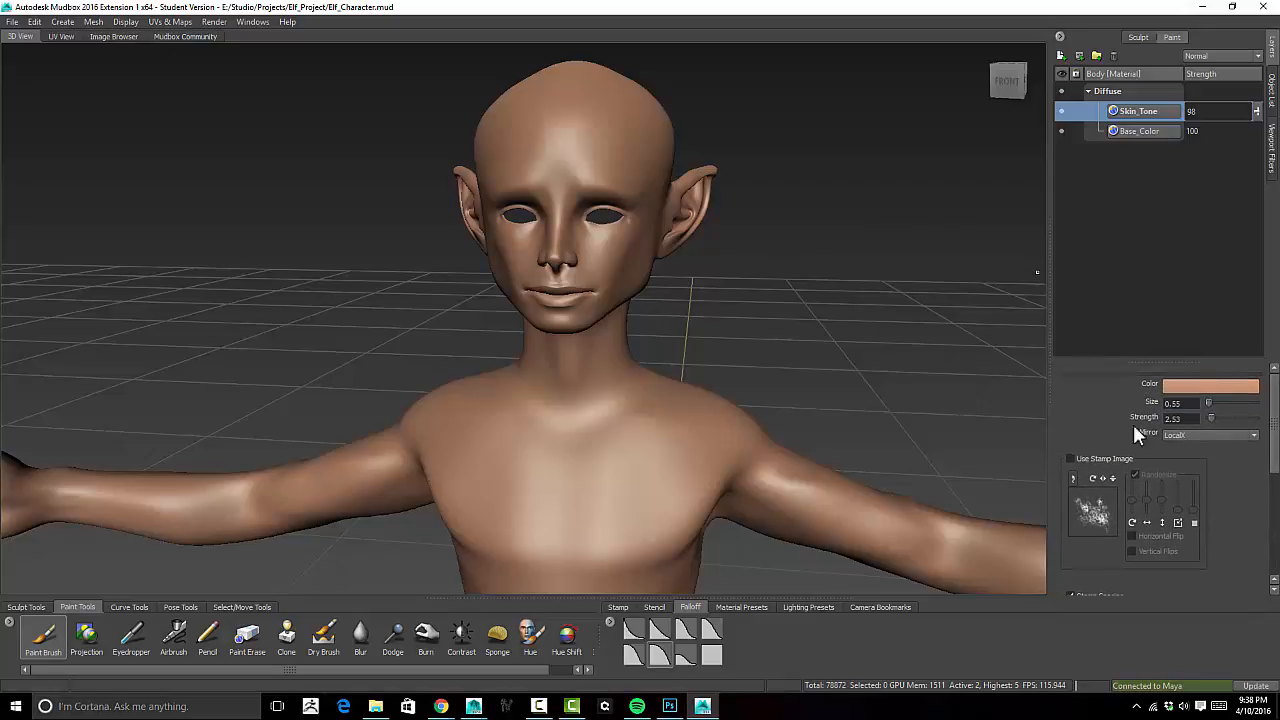
left_click(1076, 457)
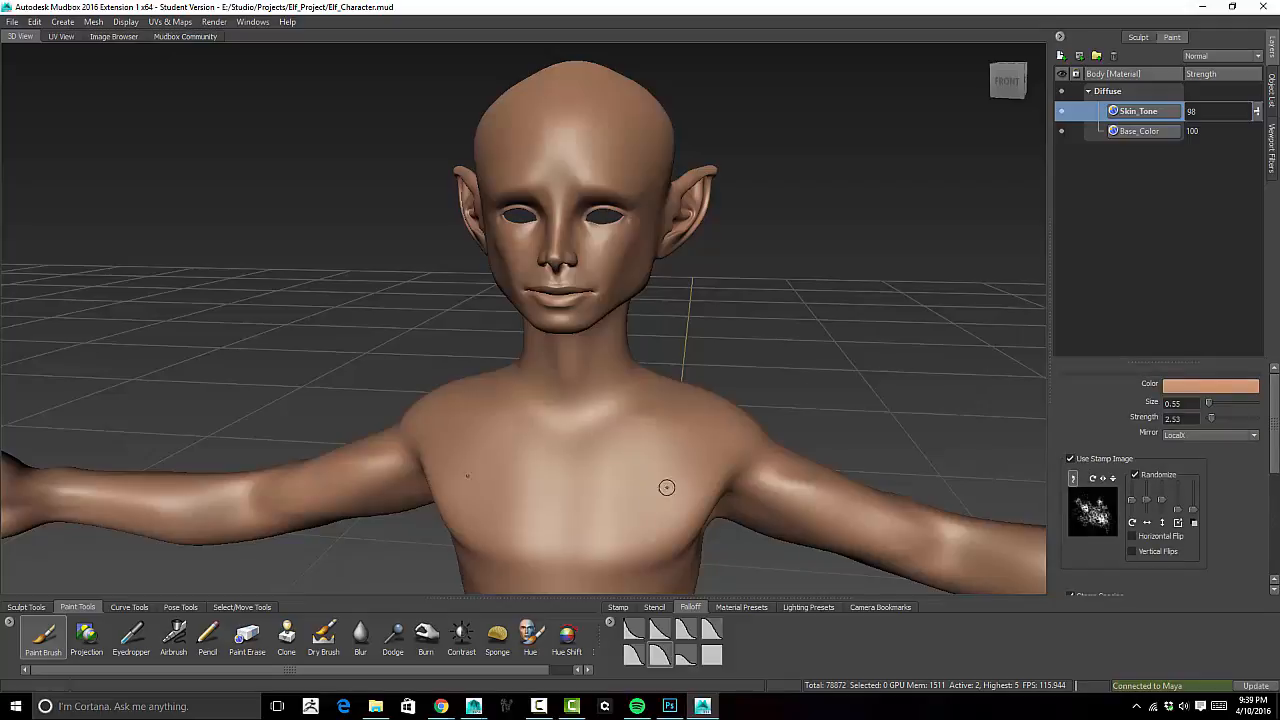
key("b")
left_click_drag(628, 476, 650, 468)
- Choose a paler beige brush color and paint soft mirrored patches on the upper chest
left_click(1189, 387)
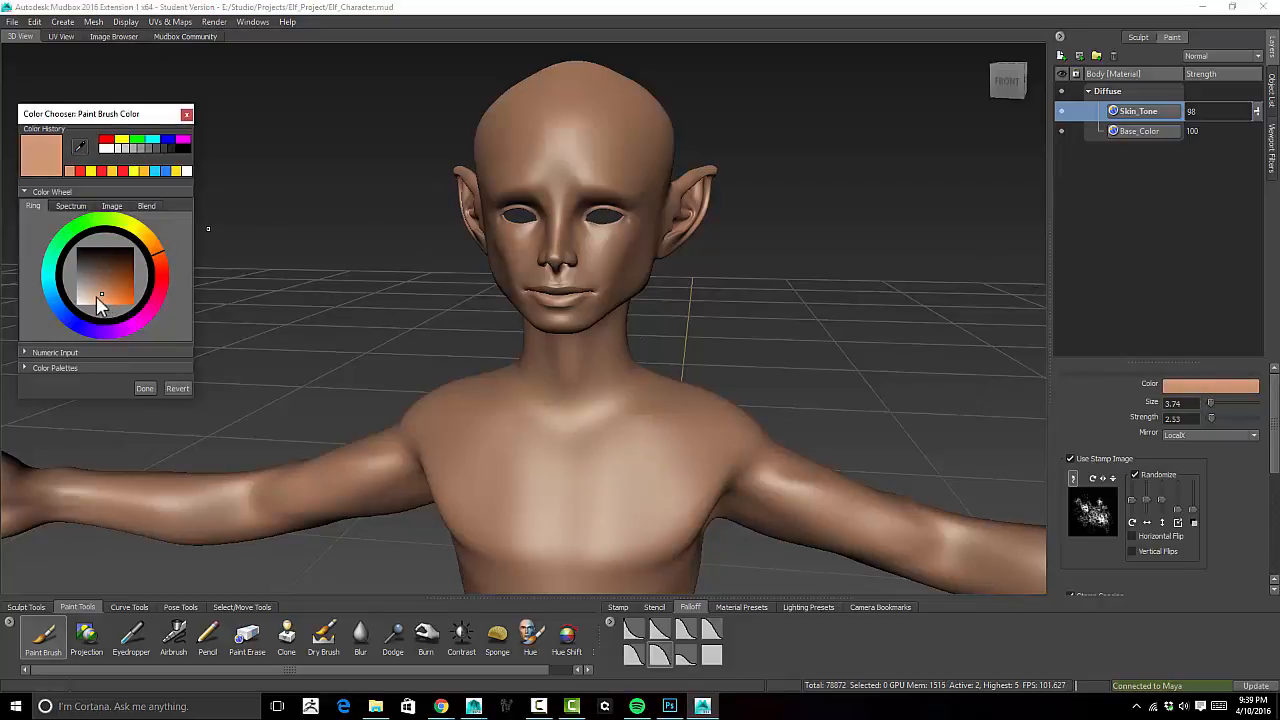
left_click(91, 296)
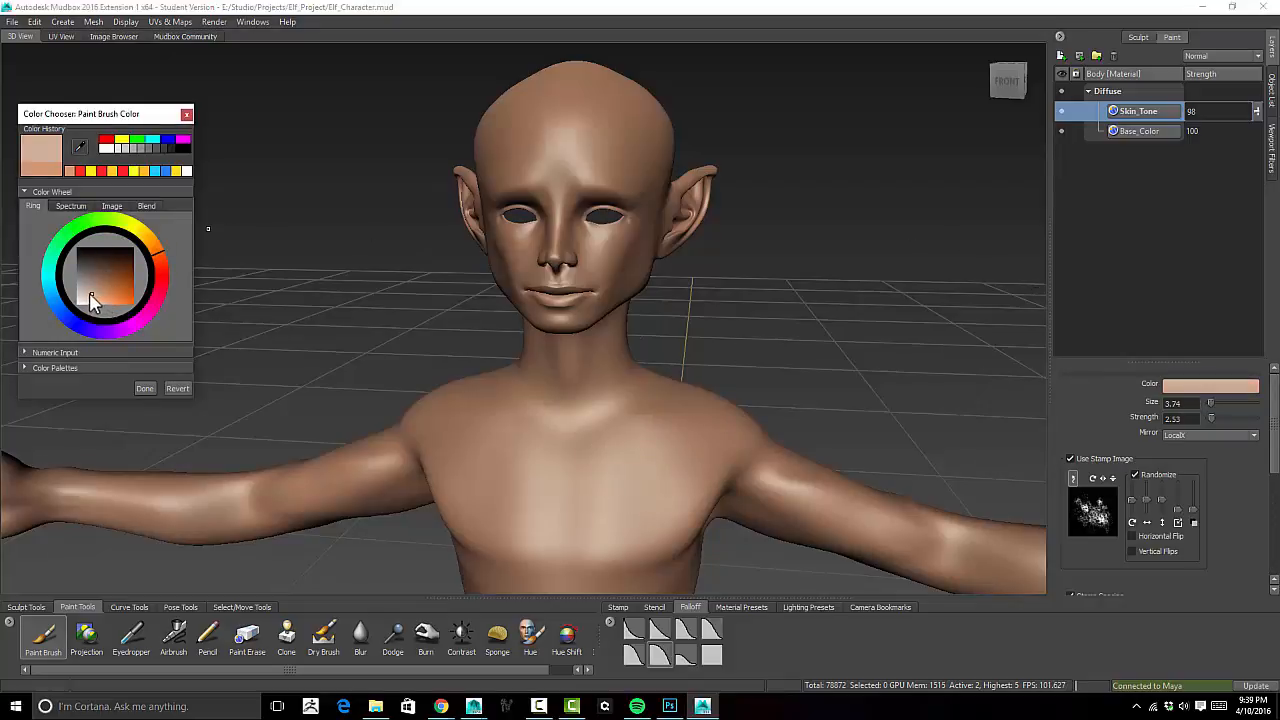
left_click(146, 389)
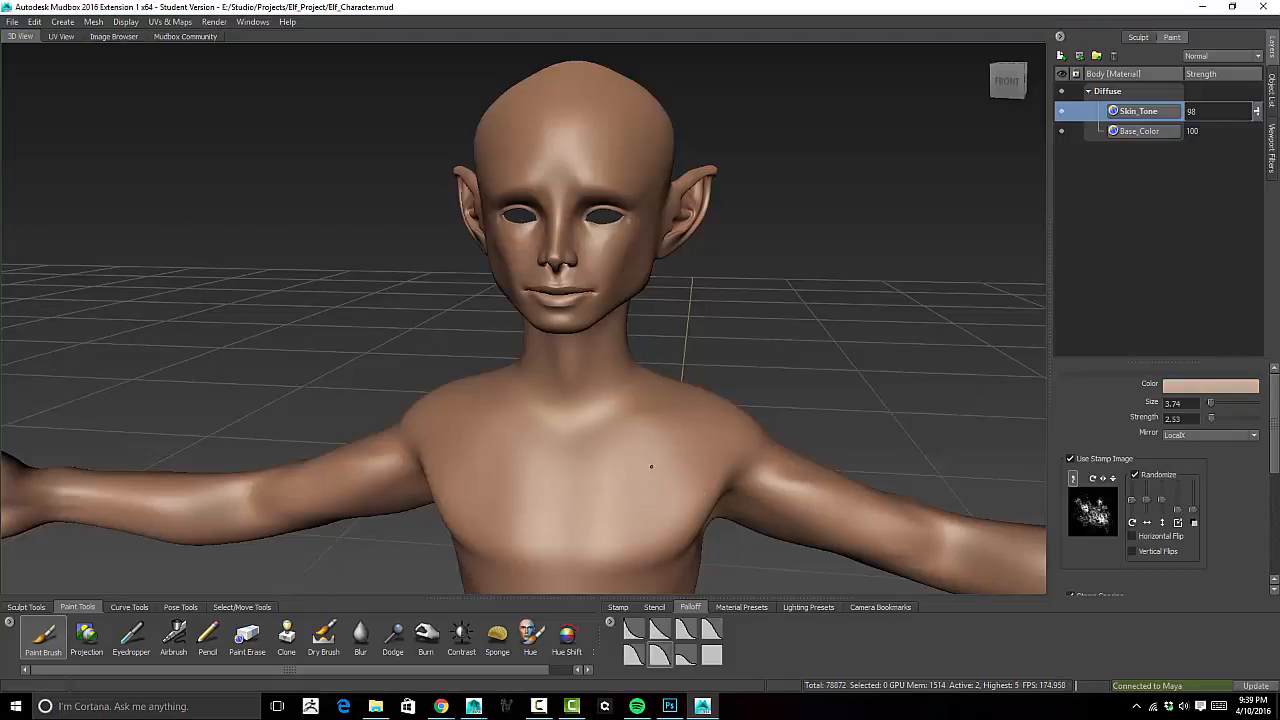
left_click_drag(671, 443, 571, 423, "alt")
right_click_drag(540, 406, 564, 463, "alt")
left_click_drag(488, 492, 520, 443, "alt")
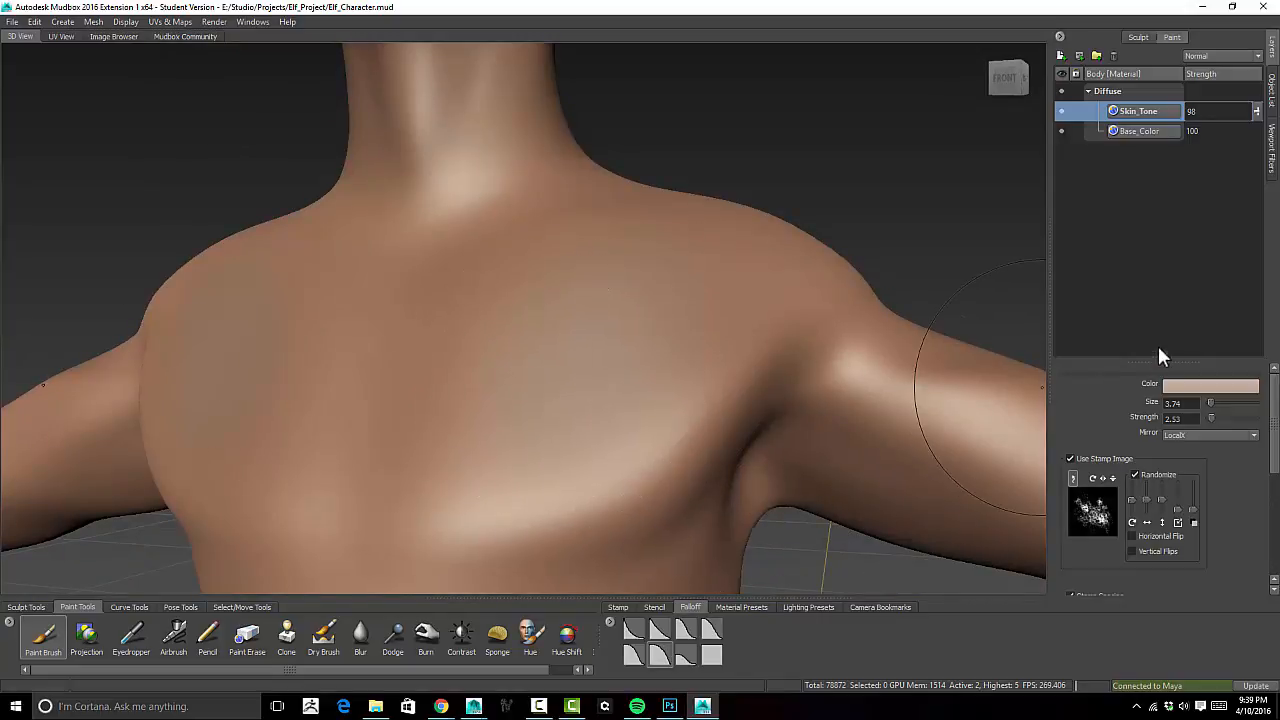
- Change the brush color to white and paint over the chest patch
left_click(1180, 386)
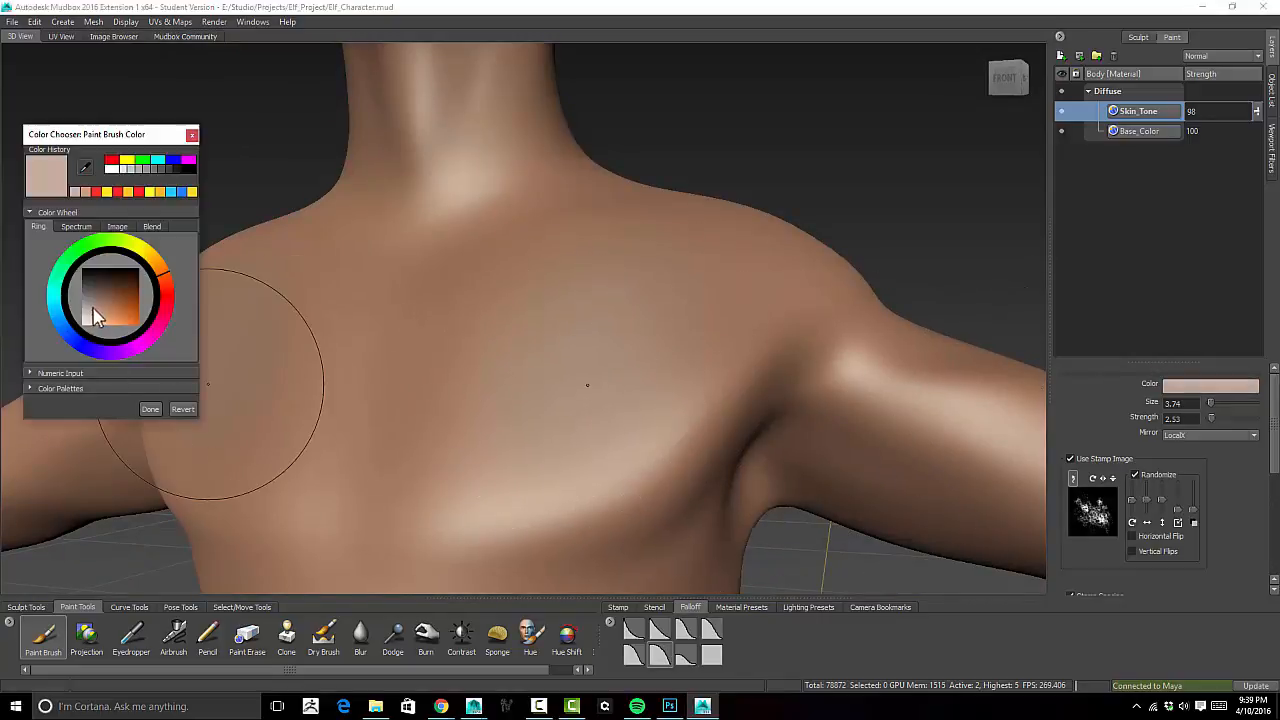
left_click_drag(93, 316, 82, 323)
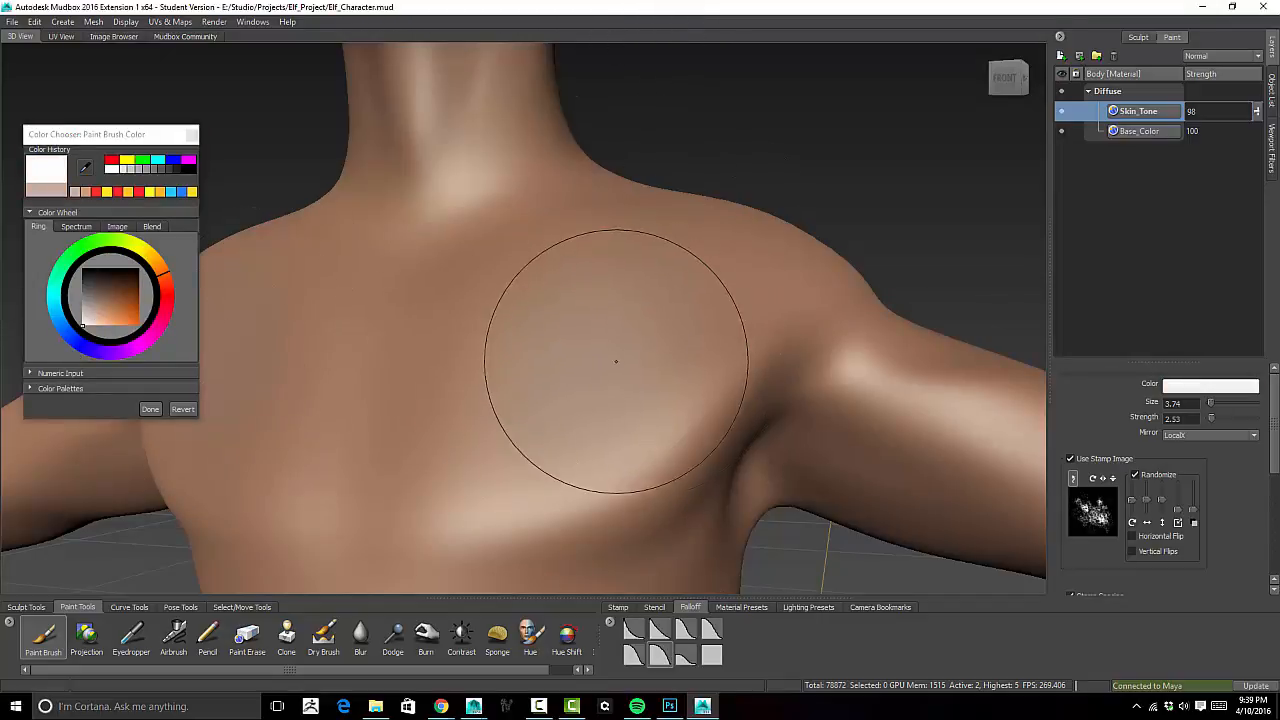
mouse_move(602, 358)
left_mouse_down()
mouse_move(566, 332)
mouse_move(546, 352)
left_mouse_up()
- Try painting black over the chest patches and undo the black strokes
left_click_drag(86, 323, 125, 267)
mouse_move(619, 254)
left_mouse_down()
mouse_move(665, 308)
mouse_move(590, 355)
mouse_move(609, 380)
mouse_move(600, 320)
mouse_move(636, 306)
mouse_move(616, 225)
left_mouse_up()
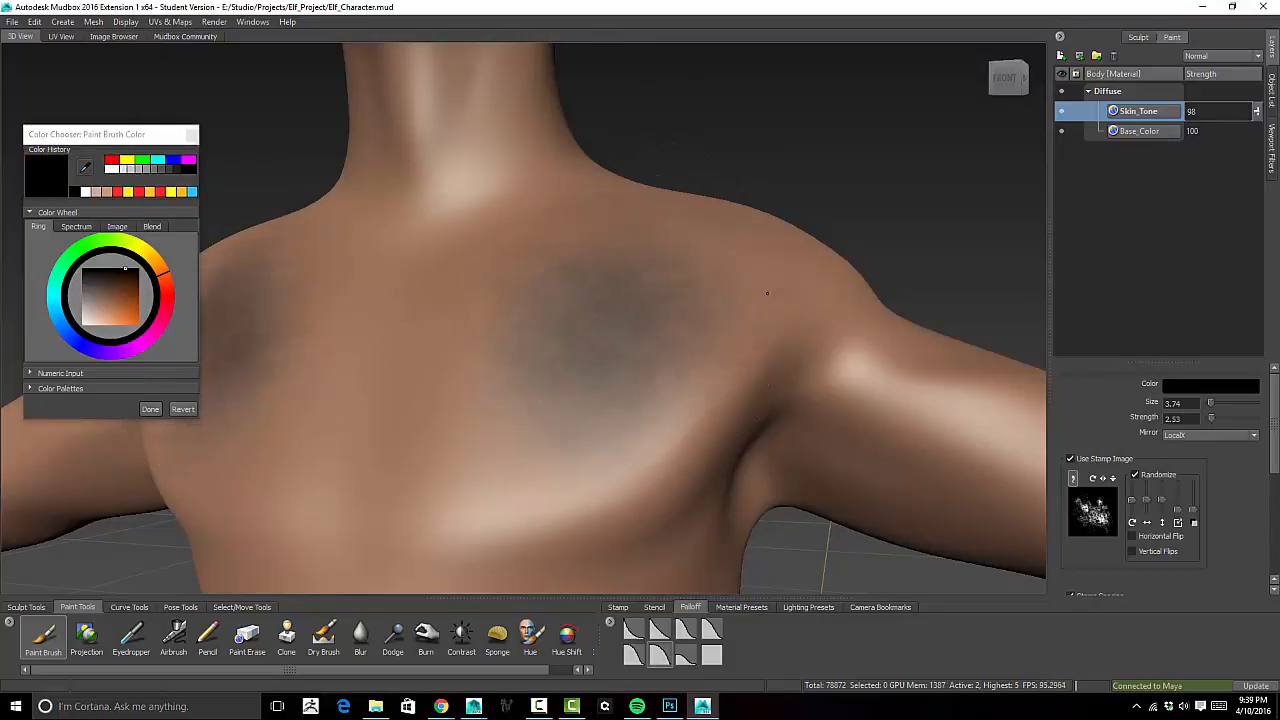
mouse_move(767, 293)
left_mouse_down()
mouse_move(708, 385)
mouse_move(591, 486)
left_mouse_up()
key("ctrl+z")
key("ctrl+z")
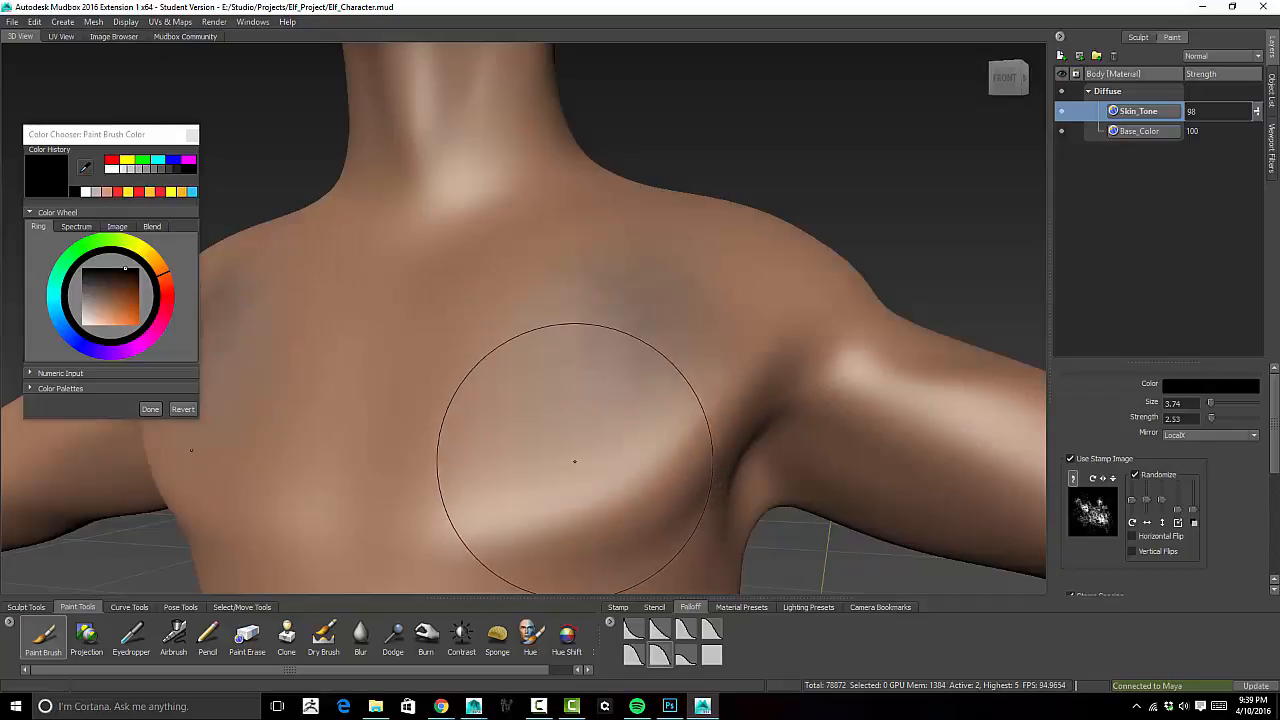
key("ctrl+z")
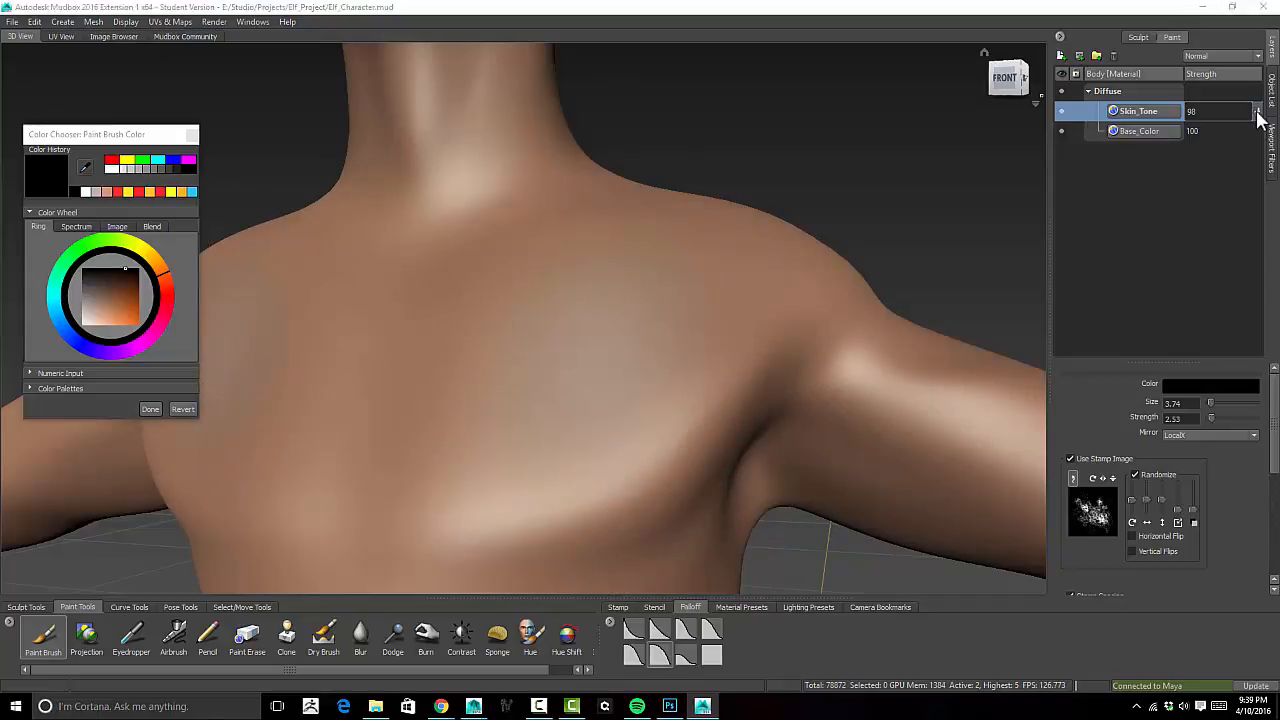
- Set the Skin_Tone layer strength to 100 and change the brush color to a pale peach
left_click_drag(1258, 117, 1259, 88)
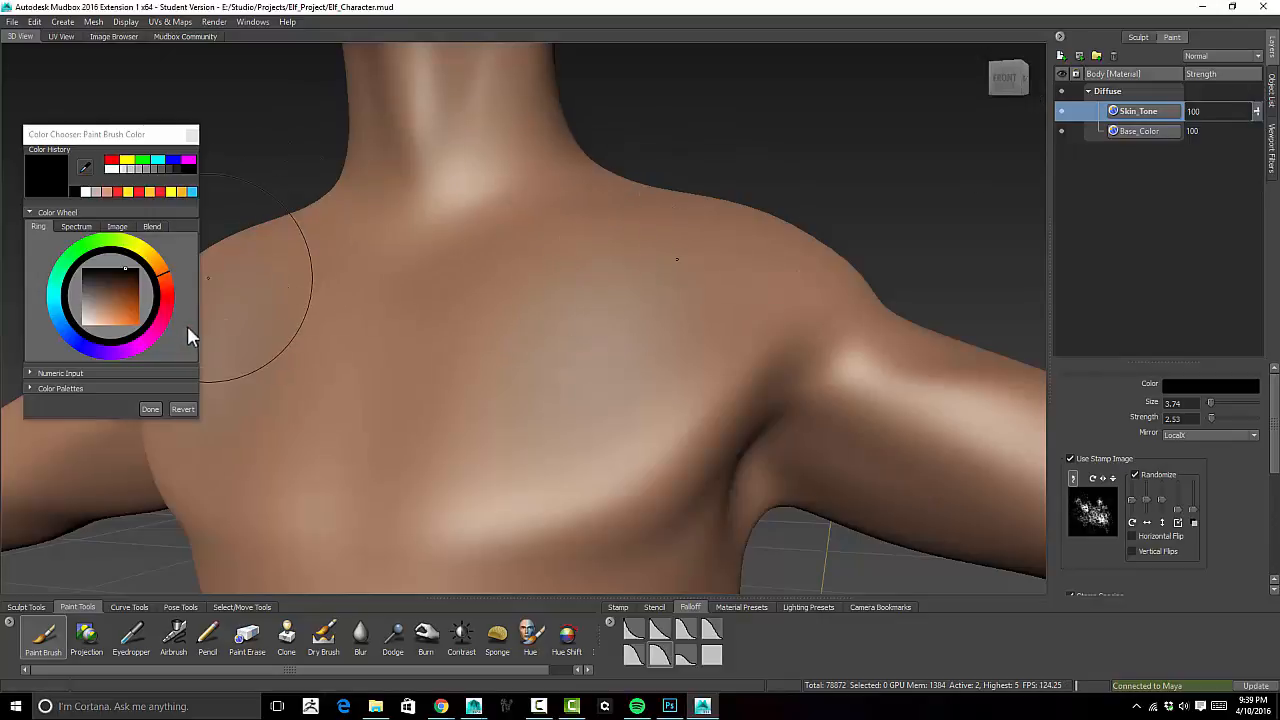
mouse_move(130, 286)
left_mouse_down()
mouse_move(91, 357)
mouse_move(105, 333)
left_mouse_up()
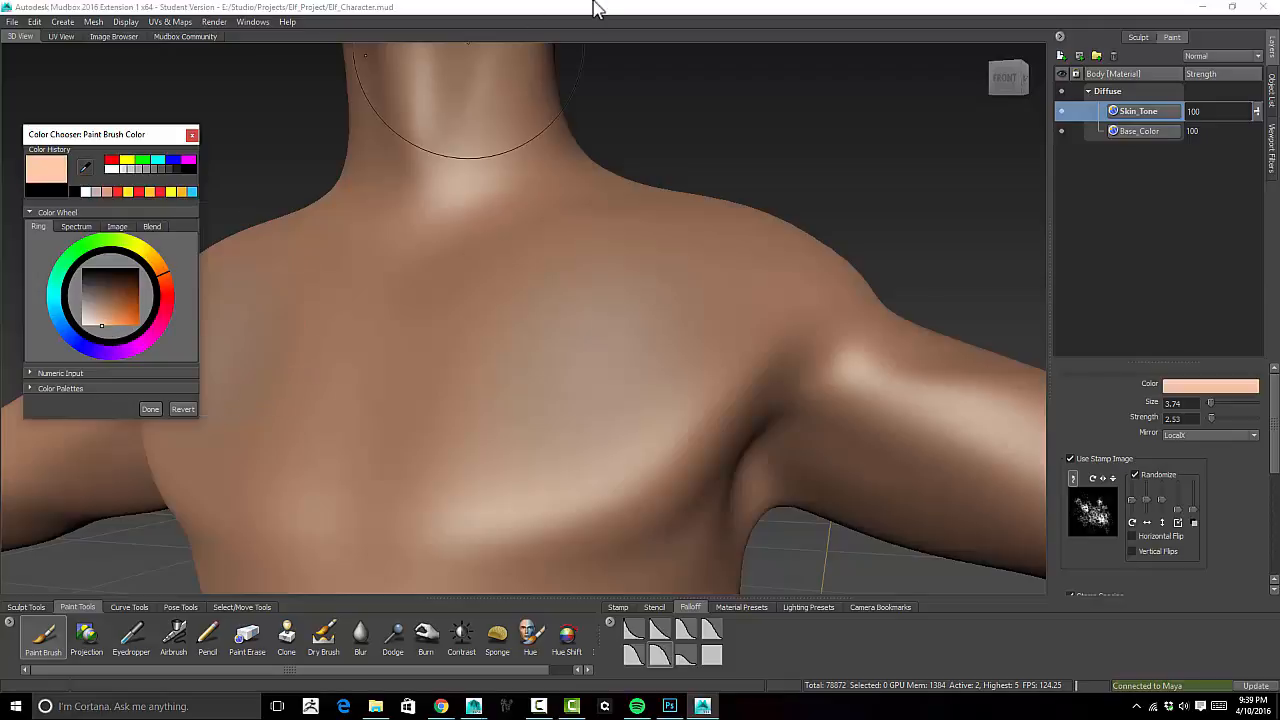
left_click(758, 7)
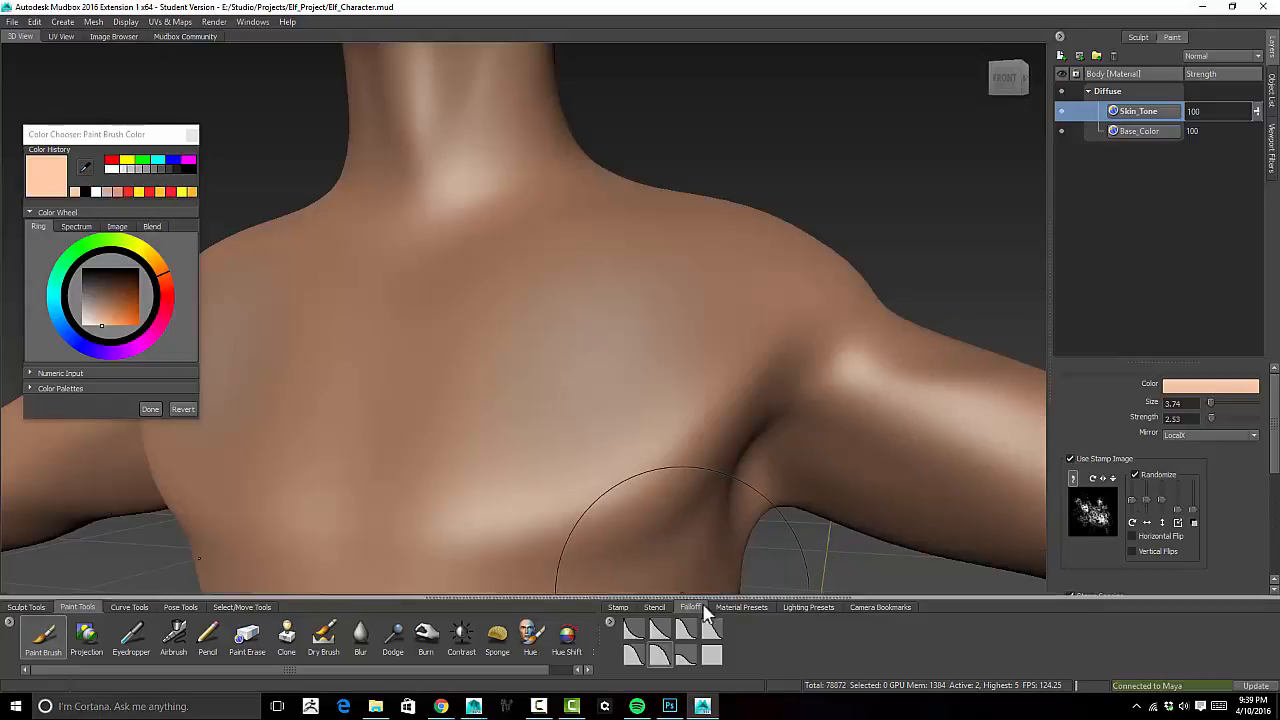
- Try the fine-speckle stamp, return to the clustered splatter stamp, and accept the peach brush color
left_click(619, 607)
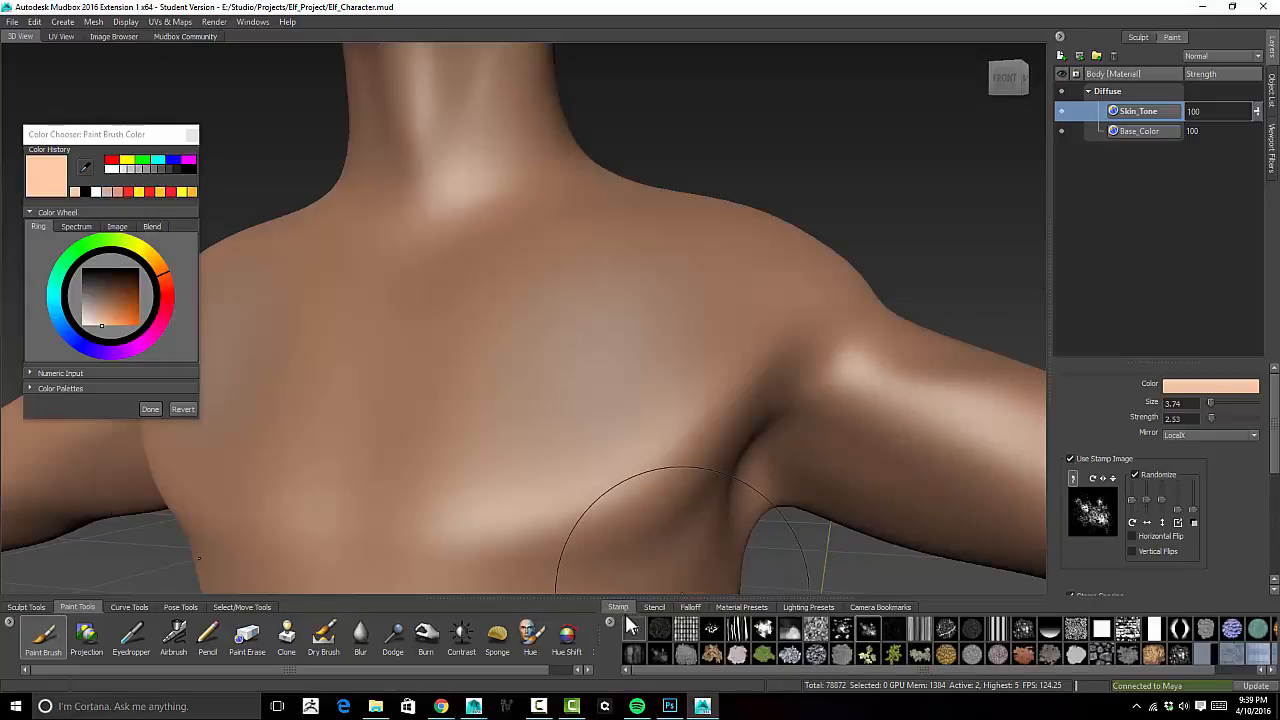
left_click(893, 628)
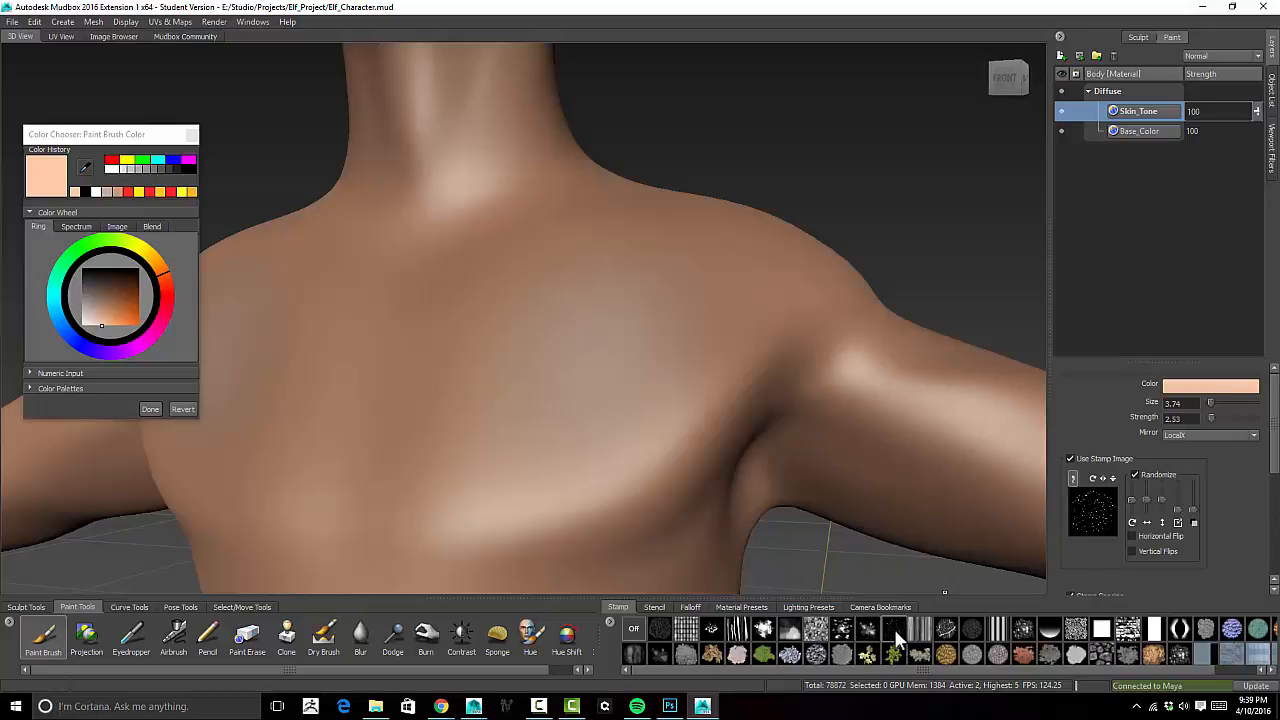
left_click(866, 633)
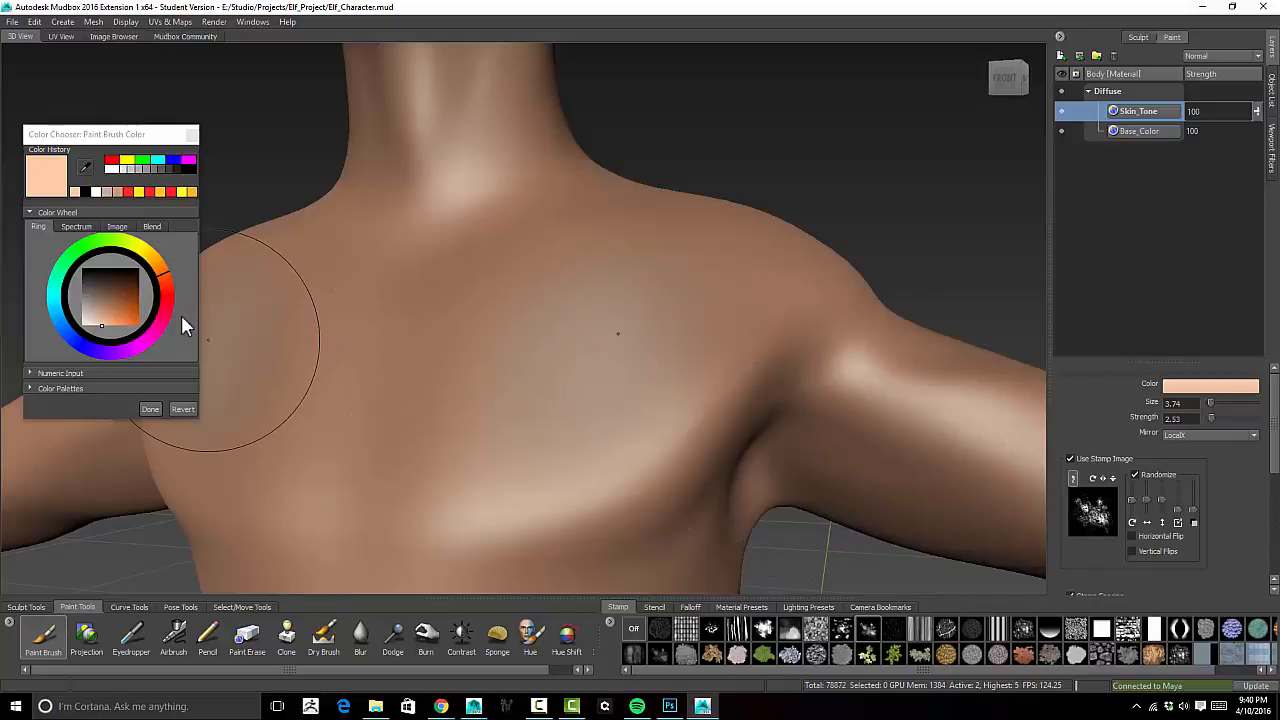
left_click(154, 406)
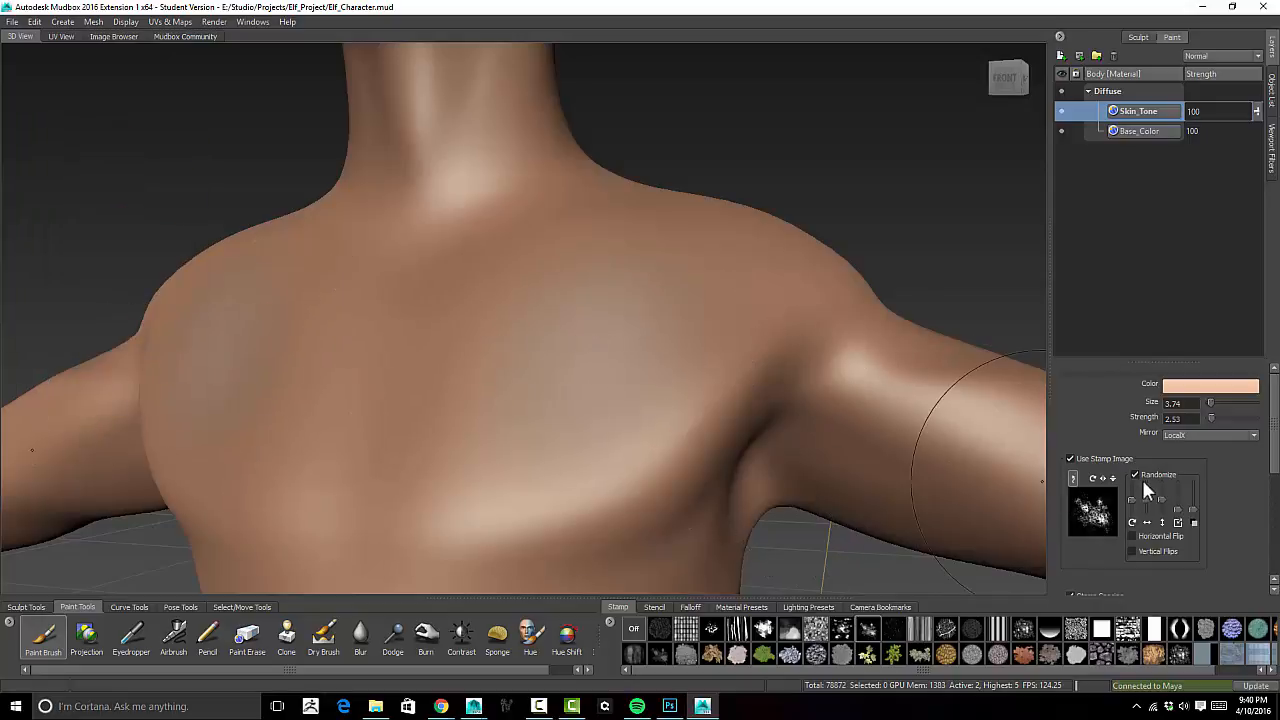
- Raise the brush strength to 7.65 and paint pale peach over the mirrored chest patches
key("m")
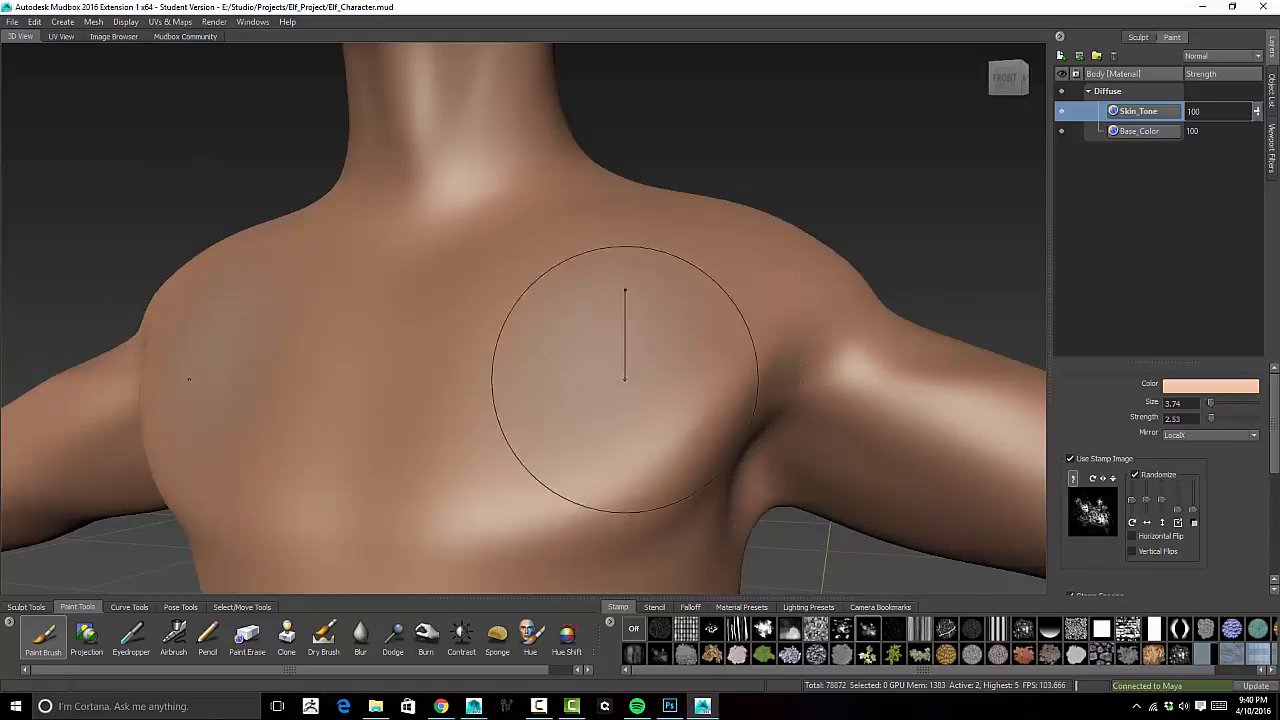
left_click_drag(599, 359, 599, 325)
left_click_drag(599, 122, 599, 96)
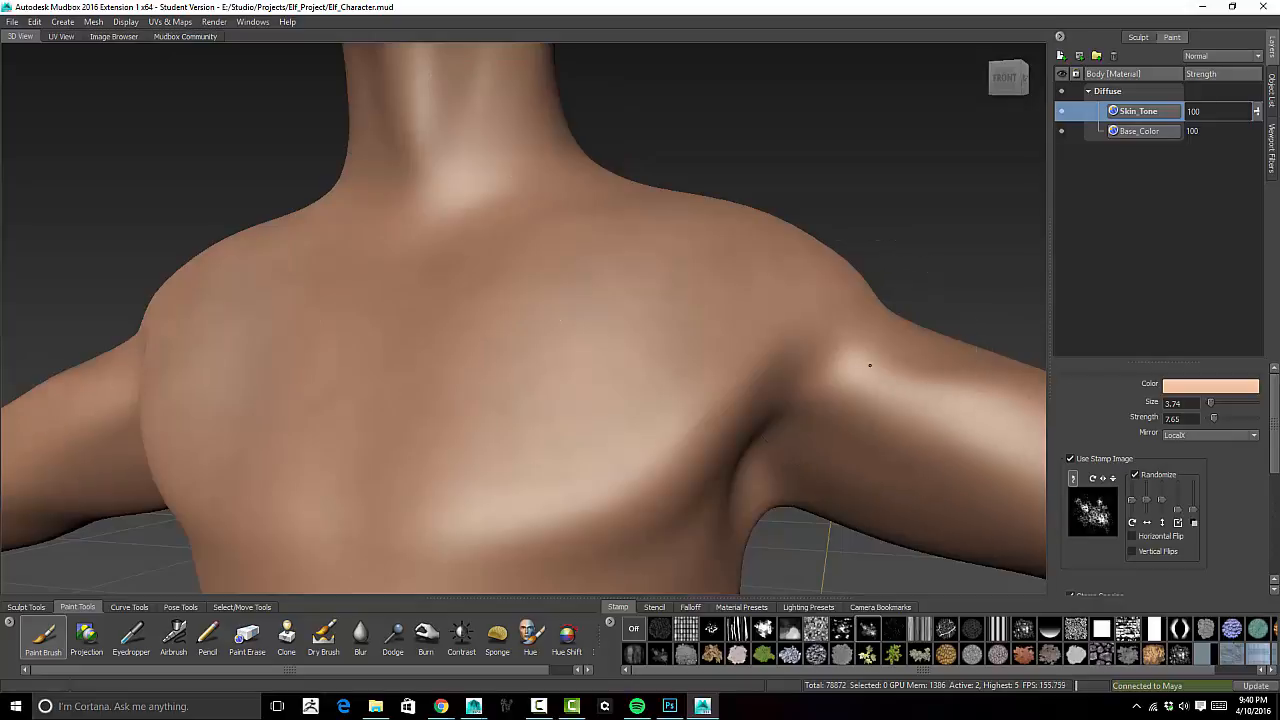
- Examine the skin tone on the face, ears, full body and back for evenness
mouse_move(724, 163)
left_mouse_down("alt")
mouse_move(692, 258)
mouse_move(652, 215)
left_mouse_up("alt")
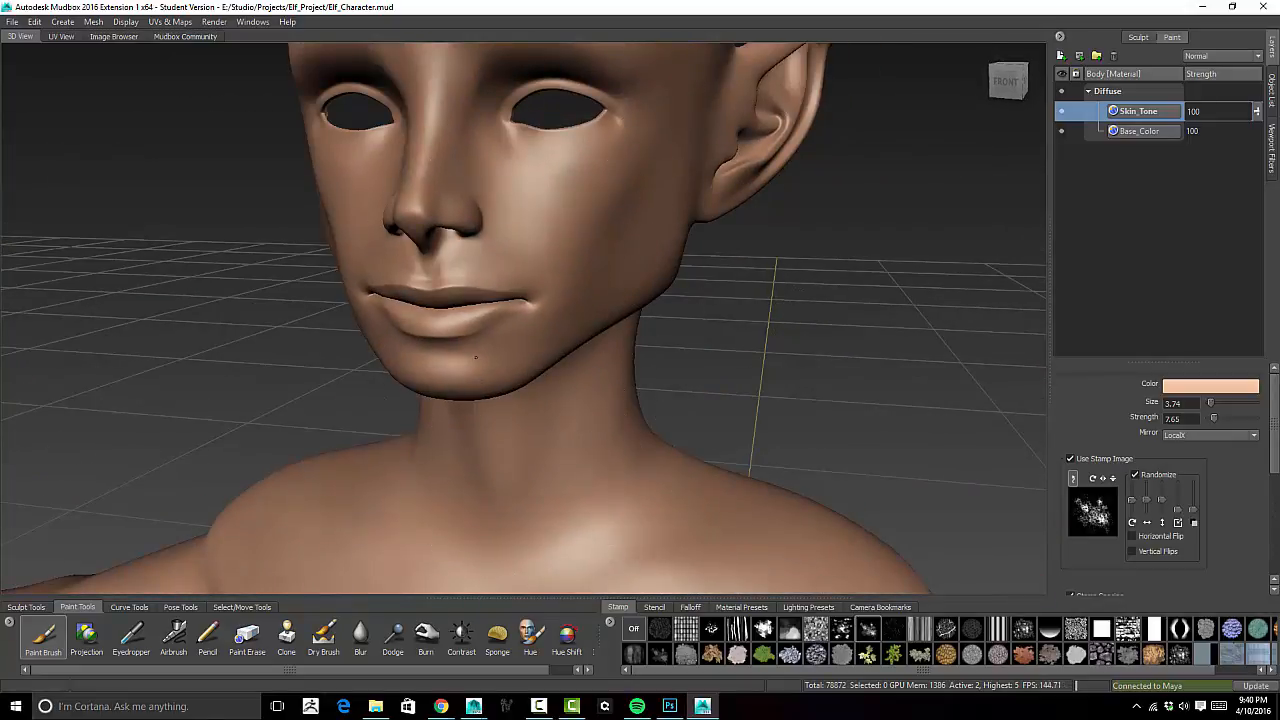
mouse_move(439, 85)
left_mouse_down()
mouse_move(425, 188)
mouse_move(673, 201)
left_mouse_up()
right_click_drag(650, 289, 651, 89, "alt")
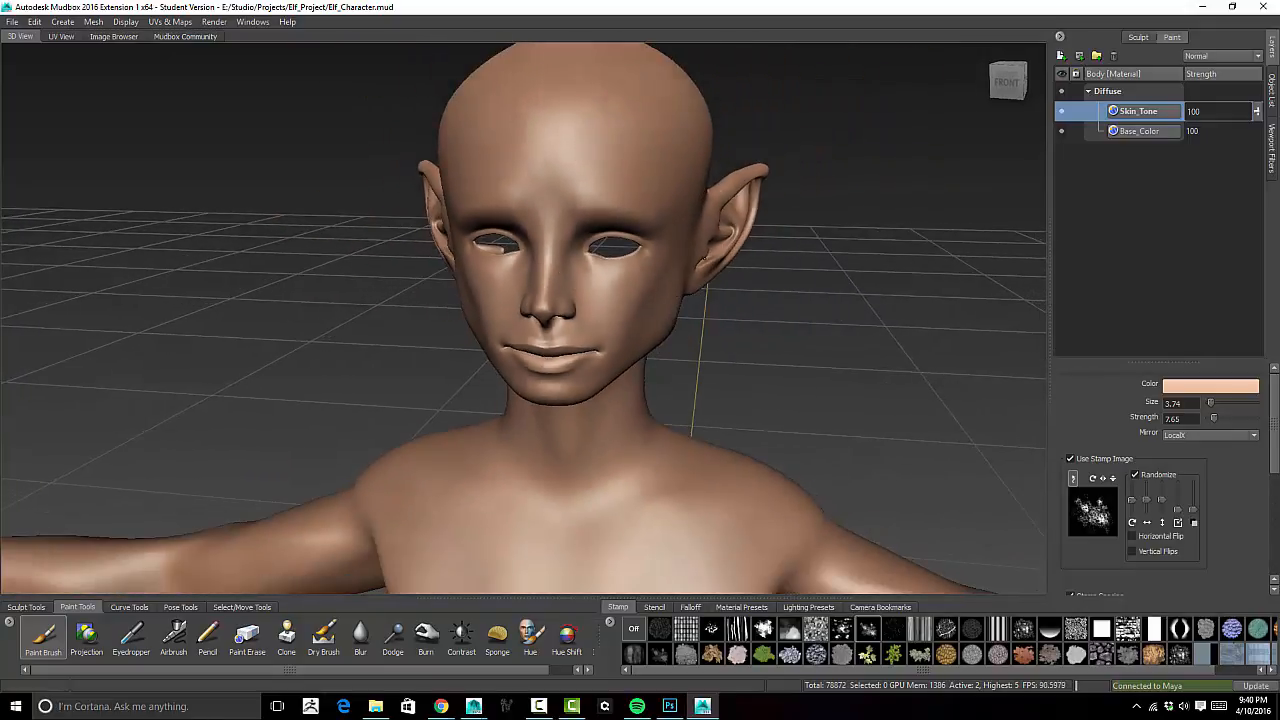
left_click_drag(640, 250, 408, 337, "alt")
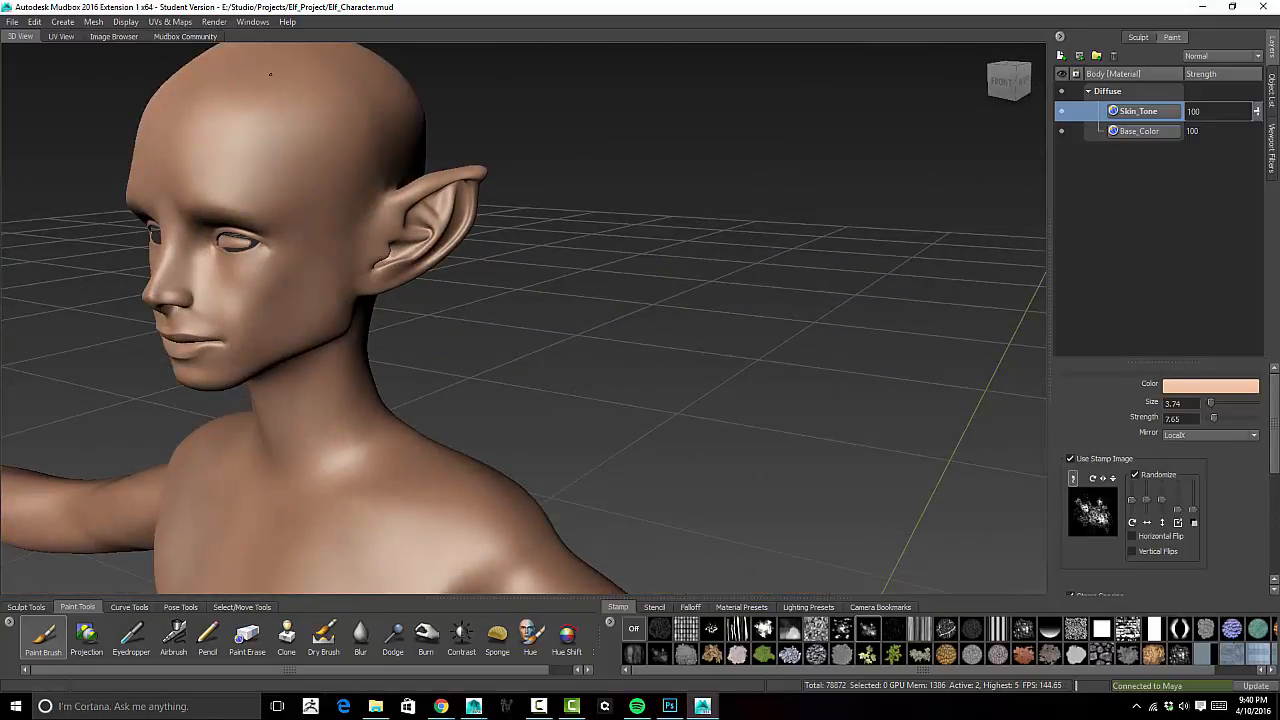
left_click_drag(270, 290, 480, 300, "alt")
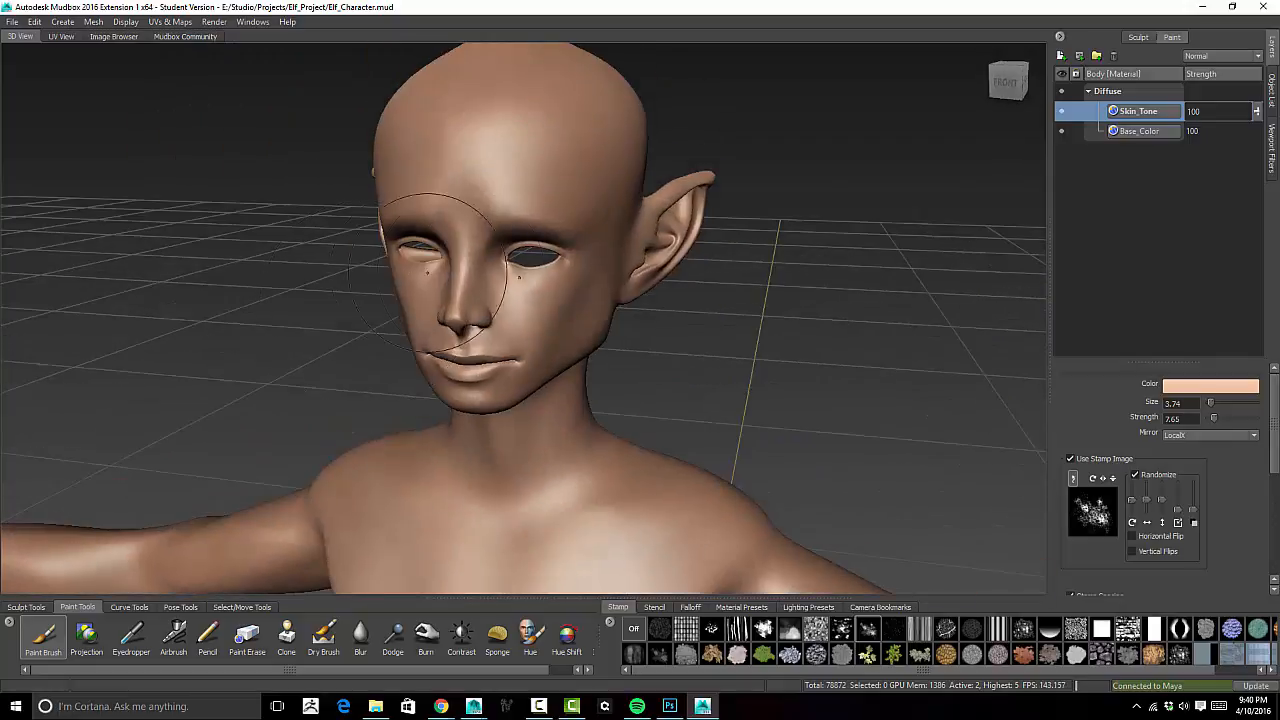
left_click_drag(581, 342, 551, 331, "alt")
right_click_drag(551, 331, 517, 213, "alt")
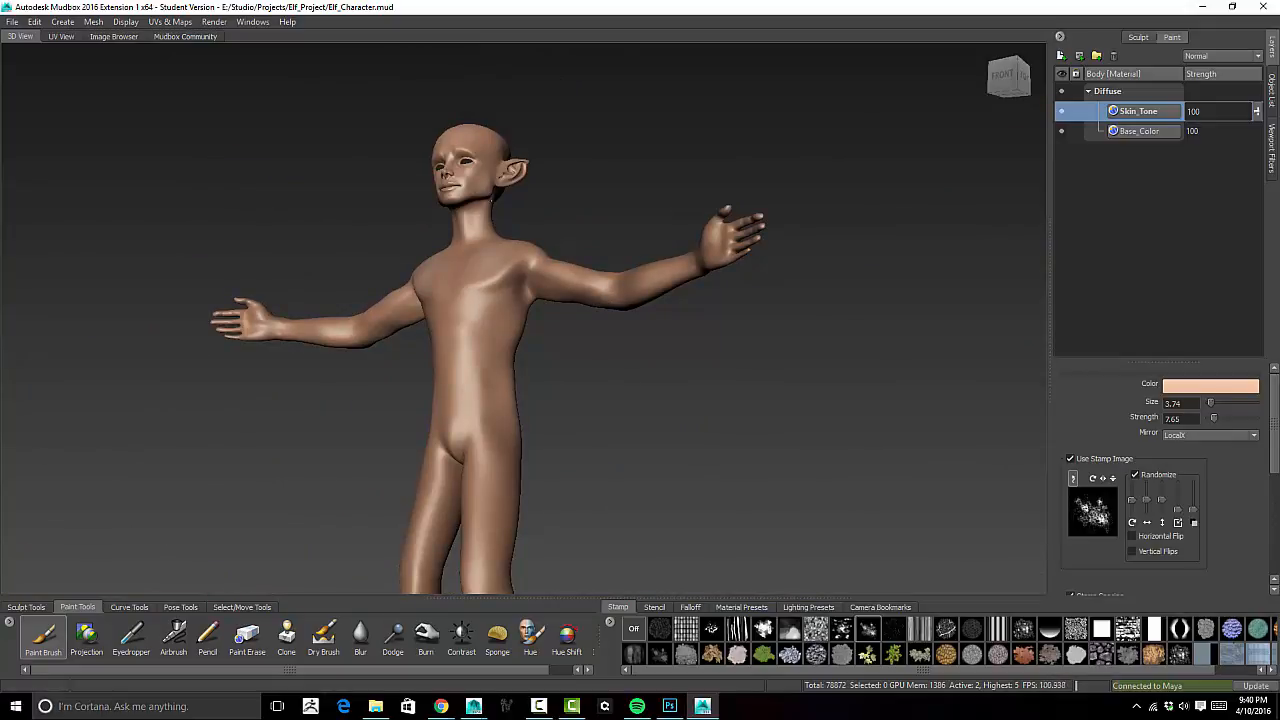
left_click_drag(491, 201, 333, 180, "alt")
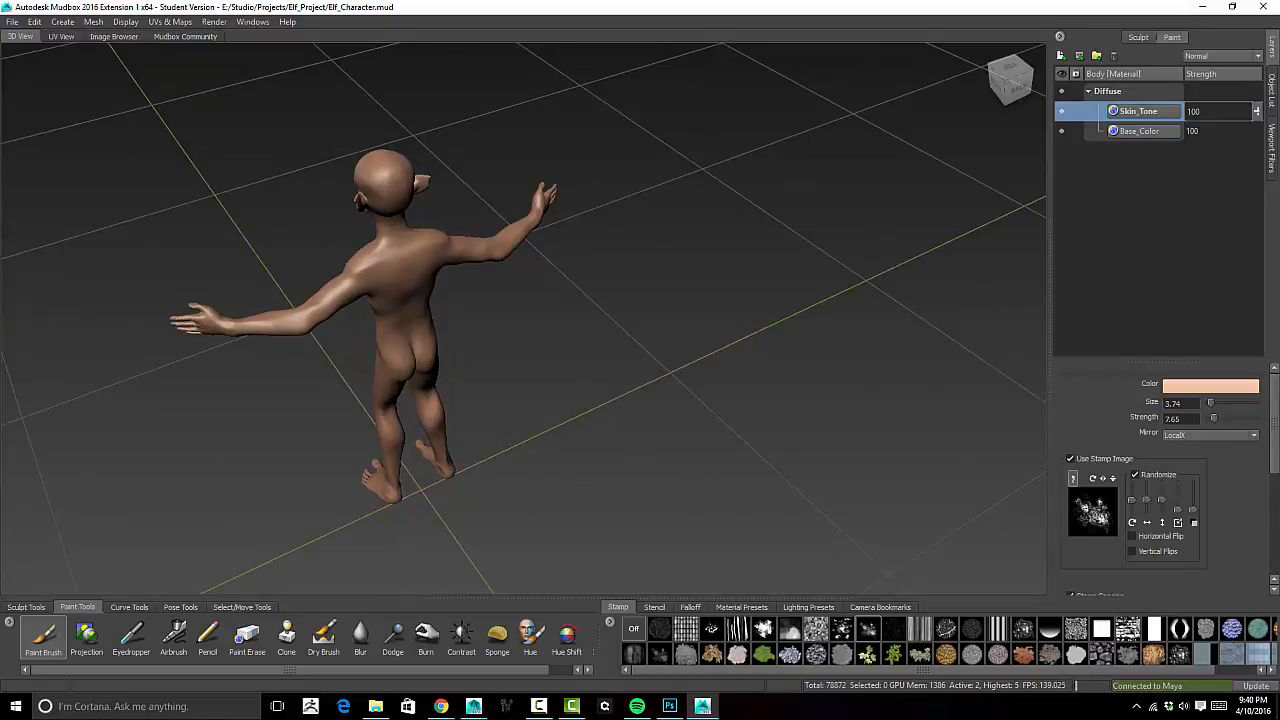
left_click_drag(379, 278, 452, 357, "alt")
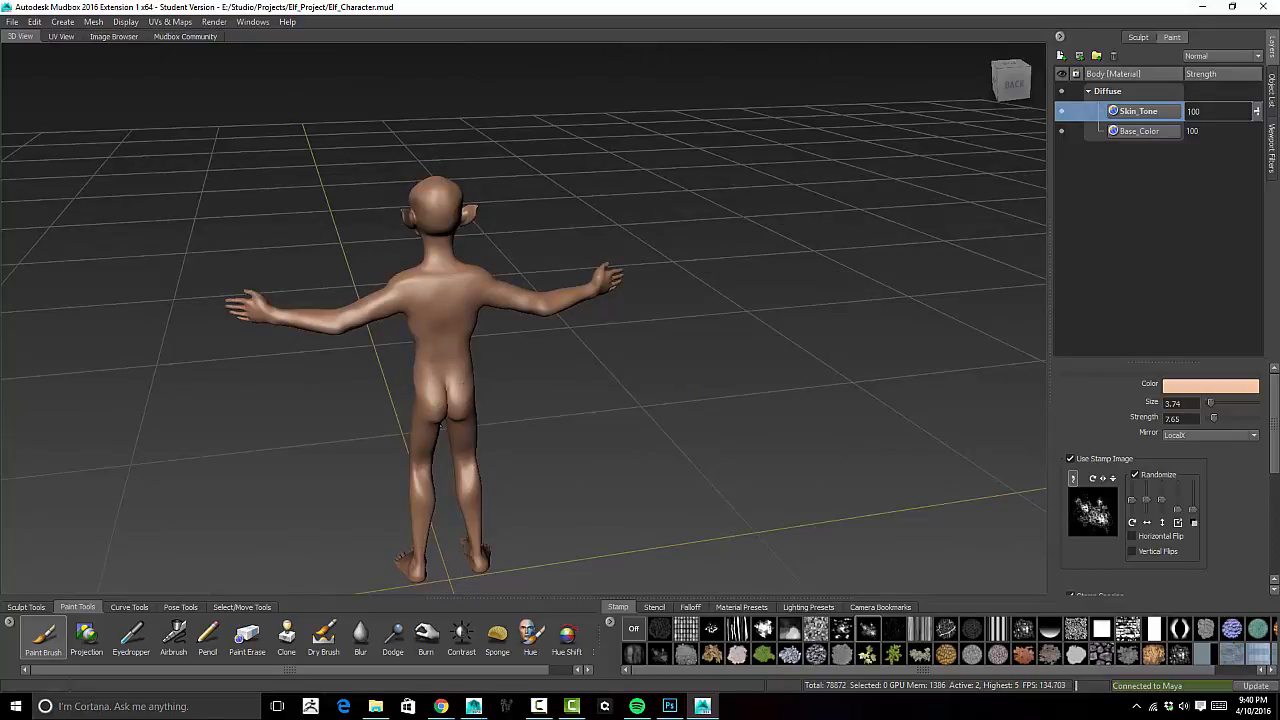
left_click_drag(424, 410, 560, 190, "alt")
- Turn on the wireframe overlay on the body and turn it off again
right_click_drag(558, 218, 557, 330)
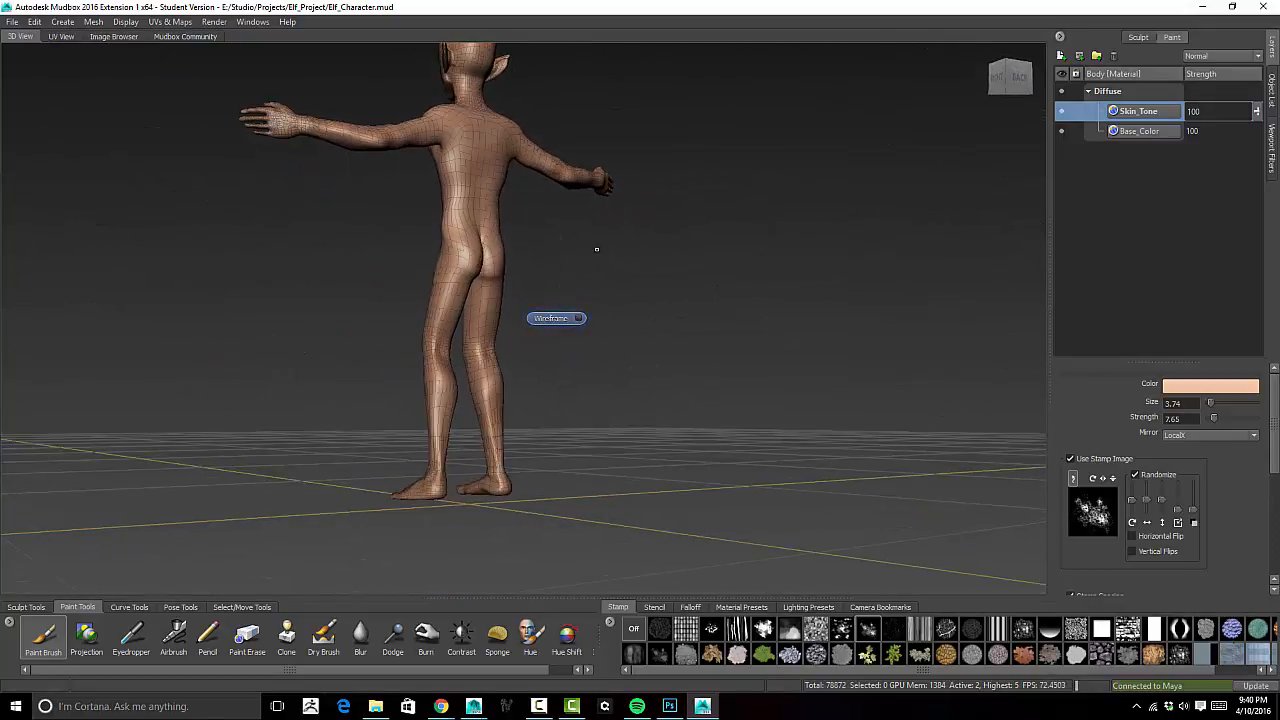
left_click_drag(571, 277, 574, 237, "alt")
key("w")
middle_click_drag(540, 220, 574, 234, "alt")
right_click_drag(574, 234, 610, 262, "alt")
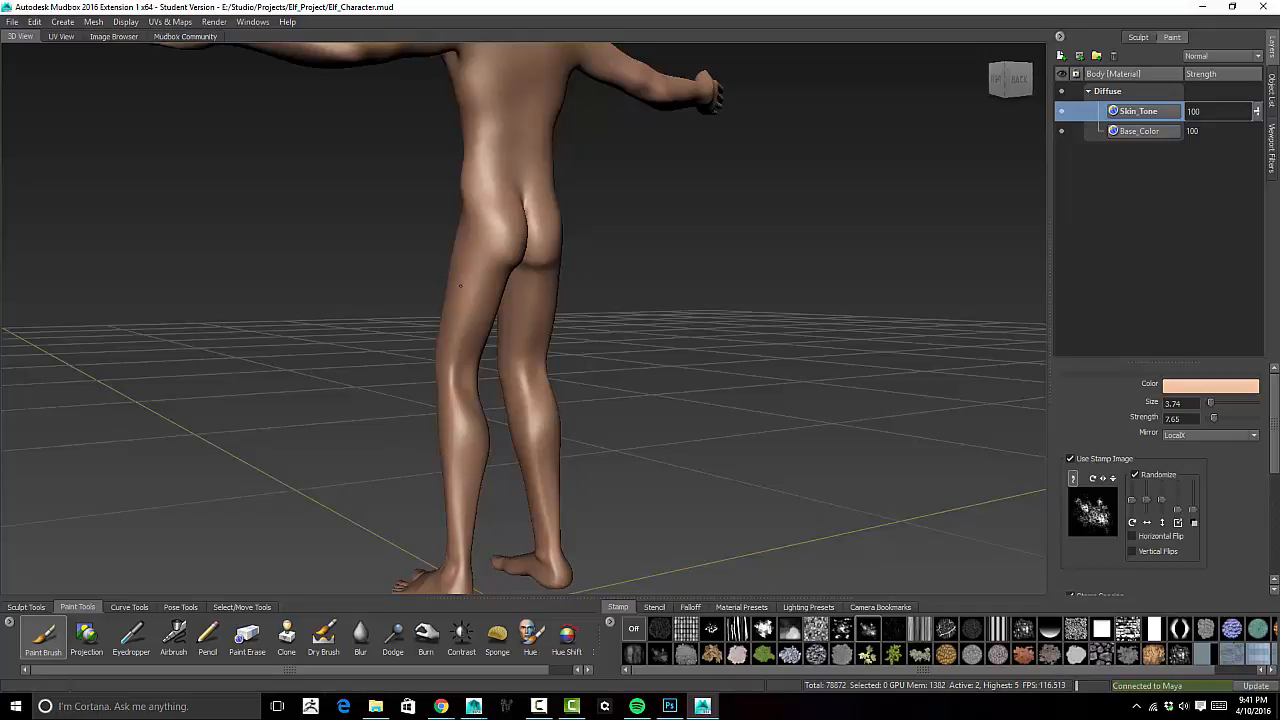
- Inspect the skin tone on the legs, hips, torso, arms and head from several angles
left_click_drag(460, 286, 680, 306, "alt")
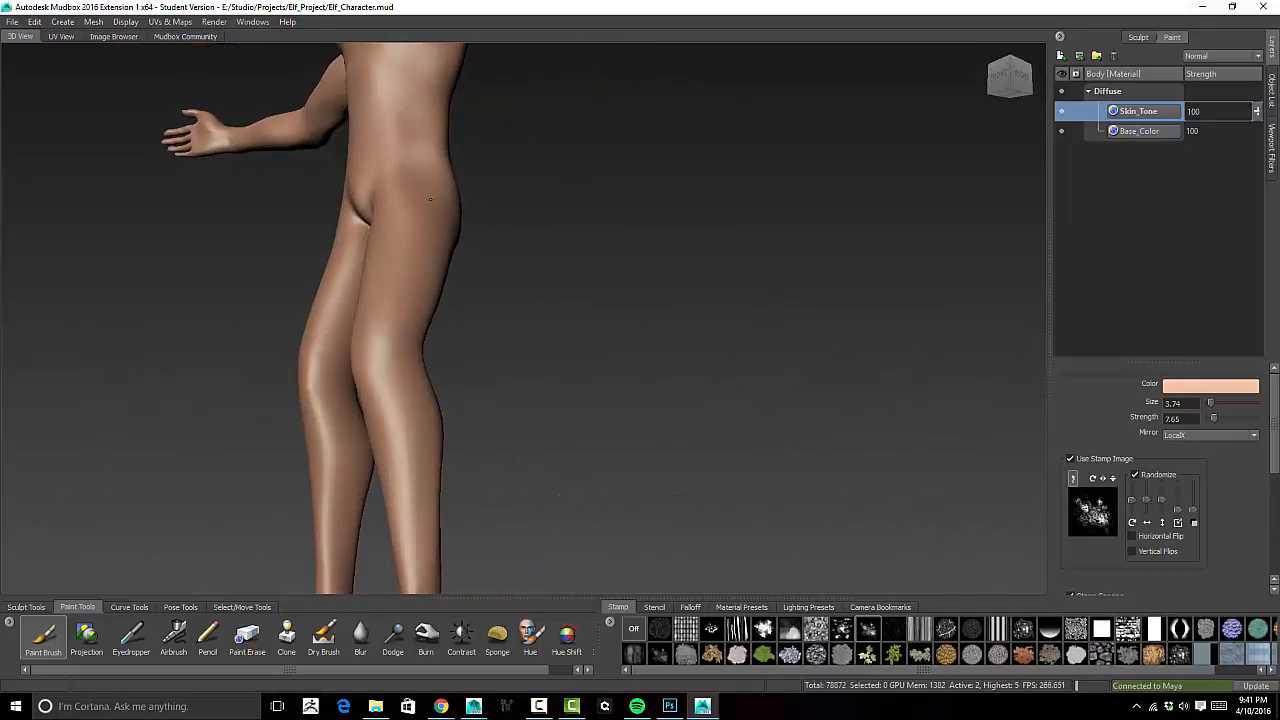
left_click_drag(414, 286, 588, 263, "alt")
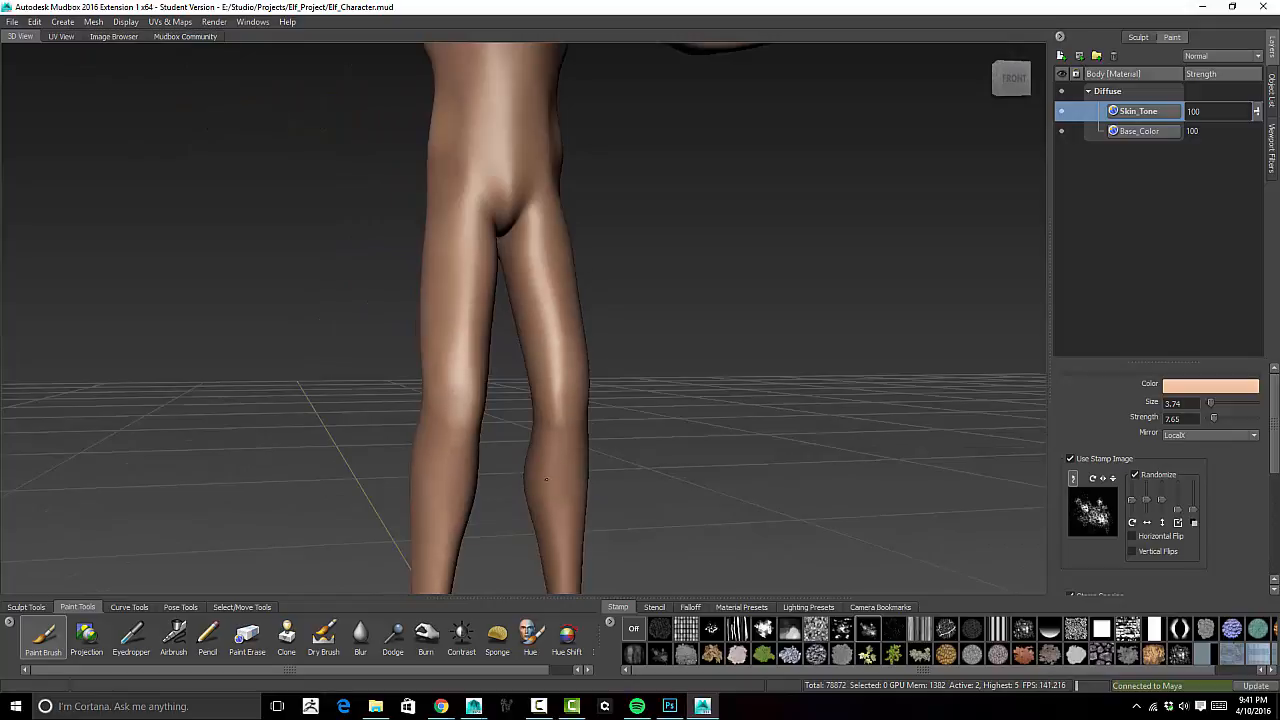
left_click_drag(470, 171, 448, 192, "alt")
middle_click_drag(480, 170, 552, 410, "alt")
left_click_drag(551, 330, 755, 284, "alt")
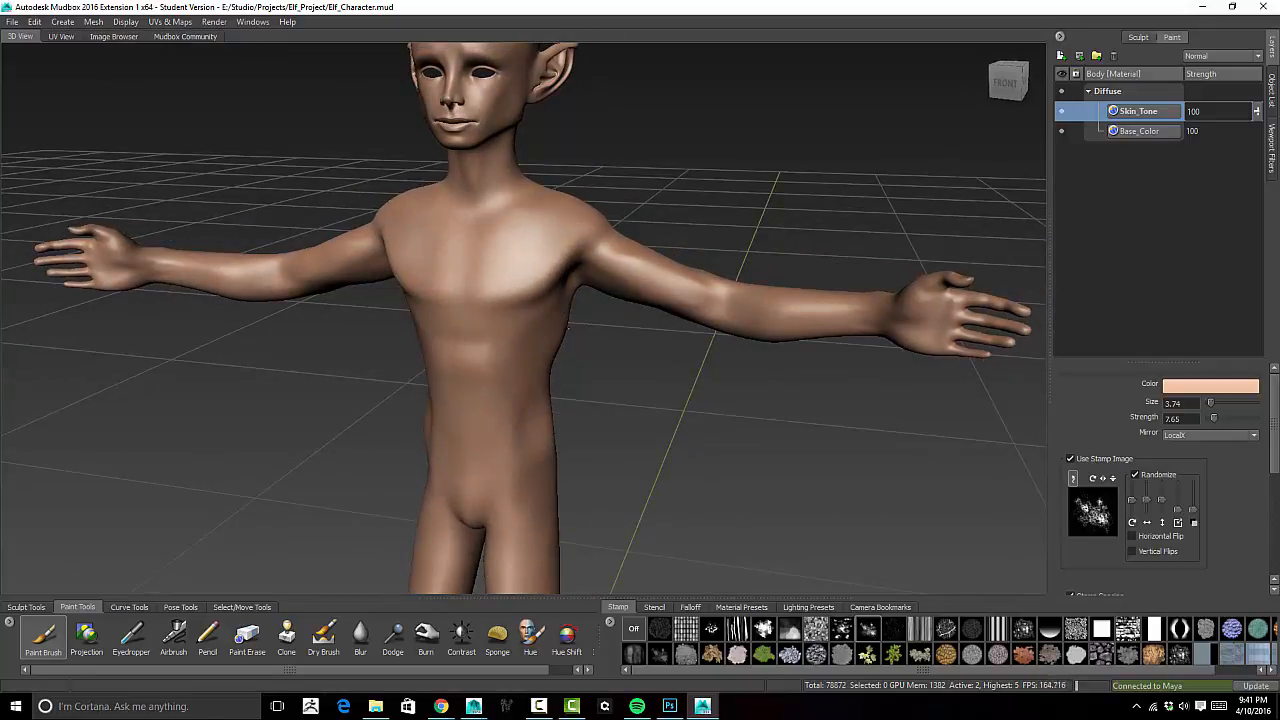
left_click_drag(492, 141, 500, 185, "alt")
middle_click_drag(500, 175, 525, 279, "alt")
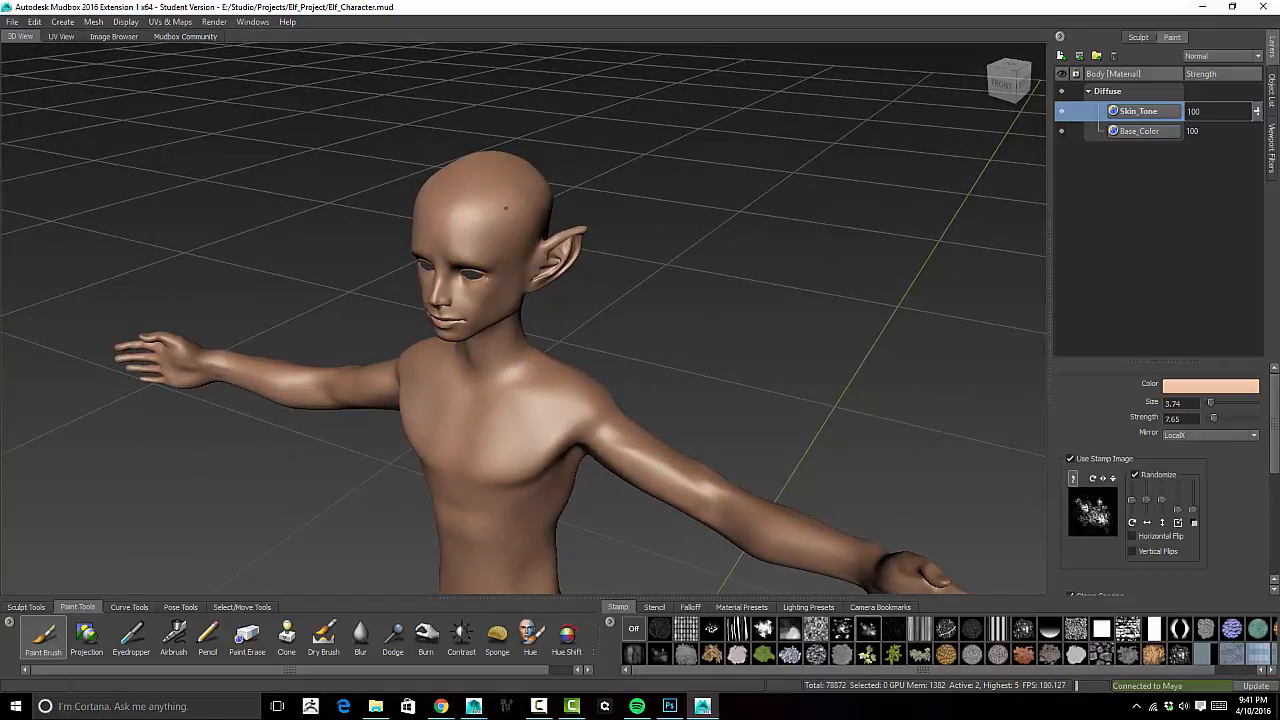
left_click_drag(481, 252, 520, 205, "alt")
right_click_drag(623, 246, 720, 254, "alt")
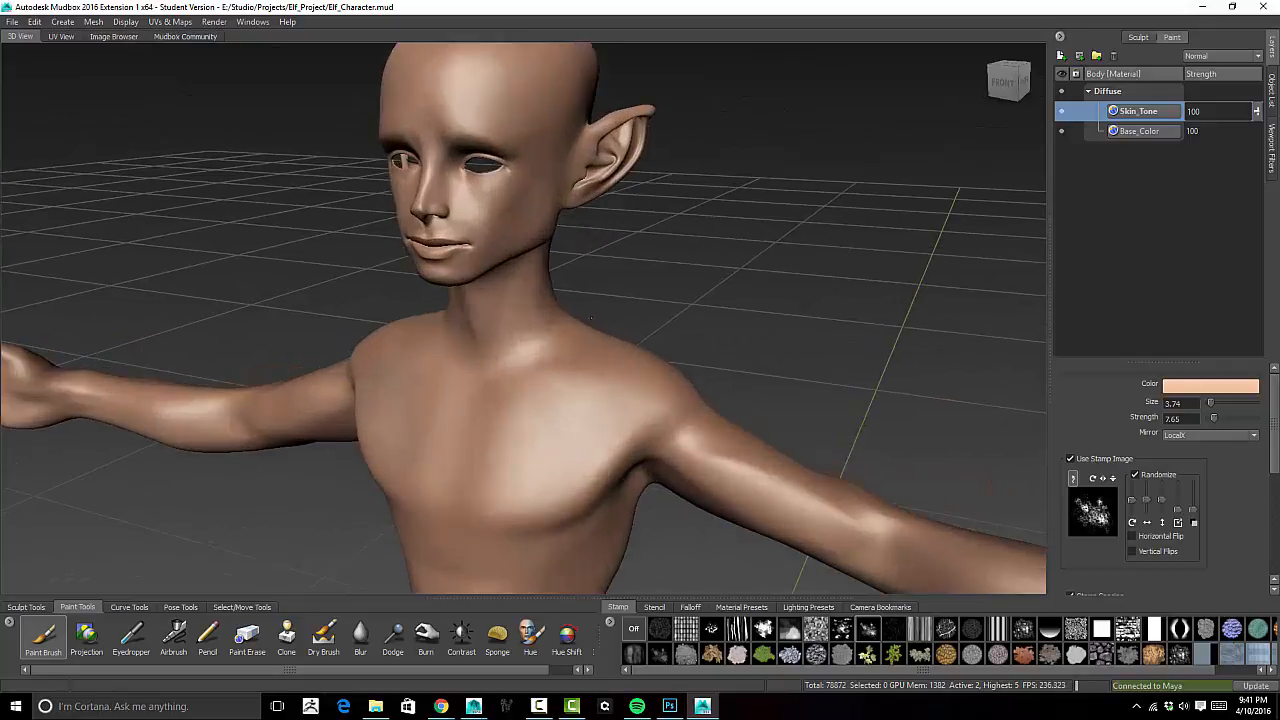
- Change the brush color to a saturated orange-brown and tint the cheeks with it
left_click(1172, 389)
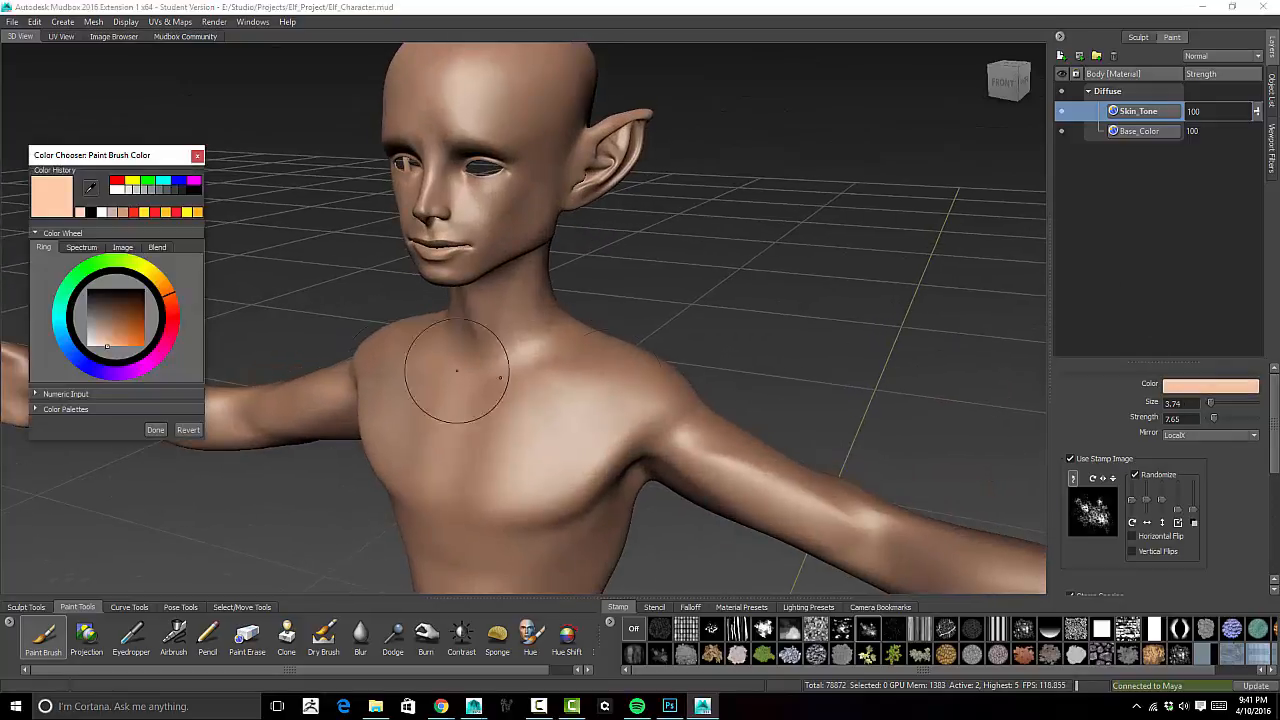
left_click(128, 332)
left_click_drag(126, 323, 126, 326)
left_click(155, 430)
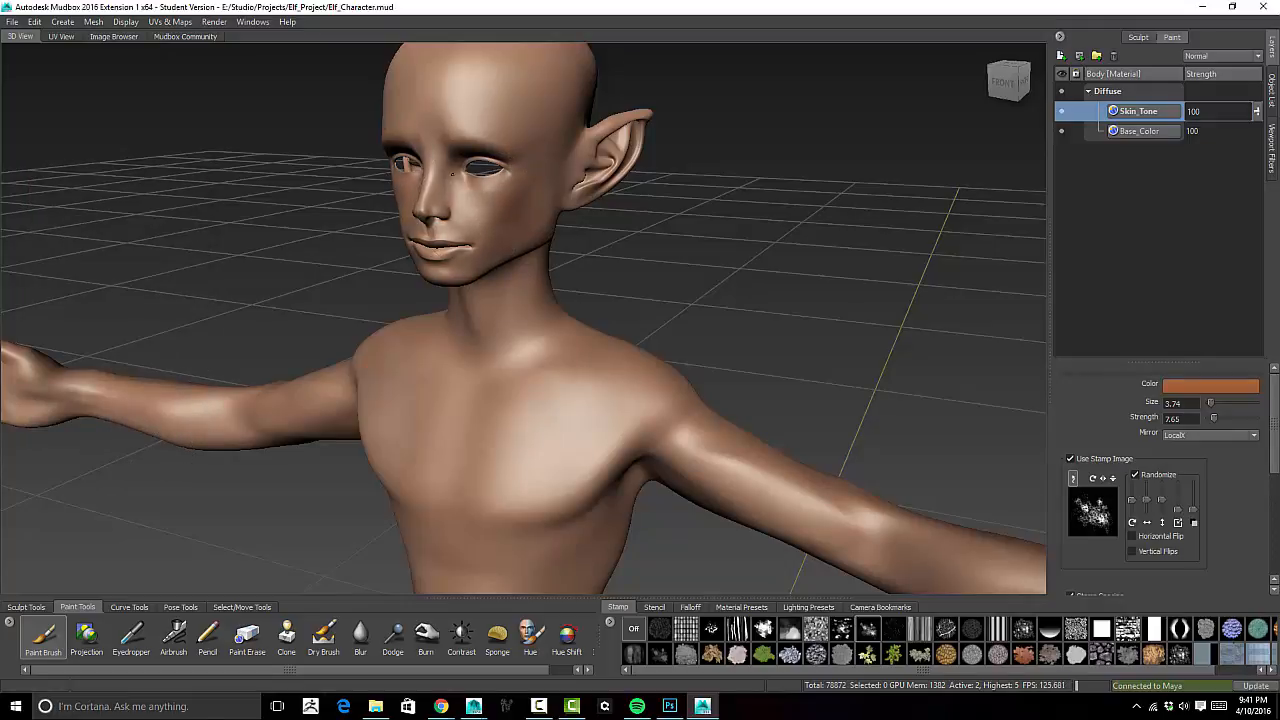
left_click_drag(517, 176, 580, 135, "alt")
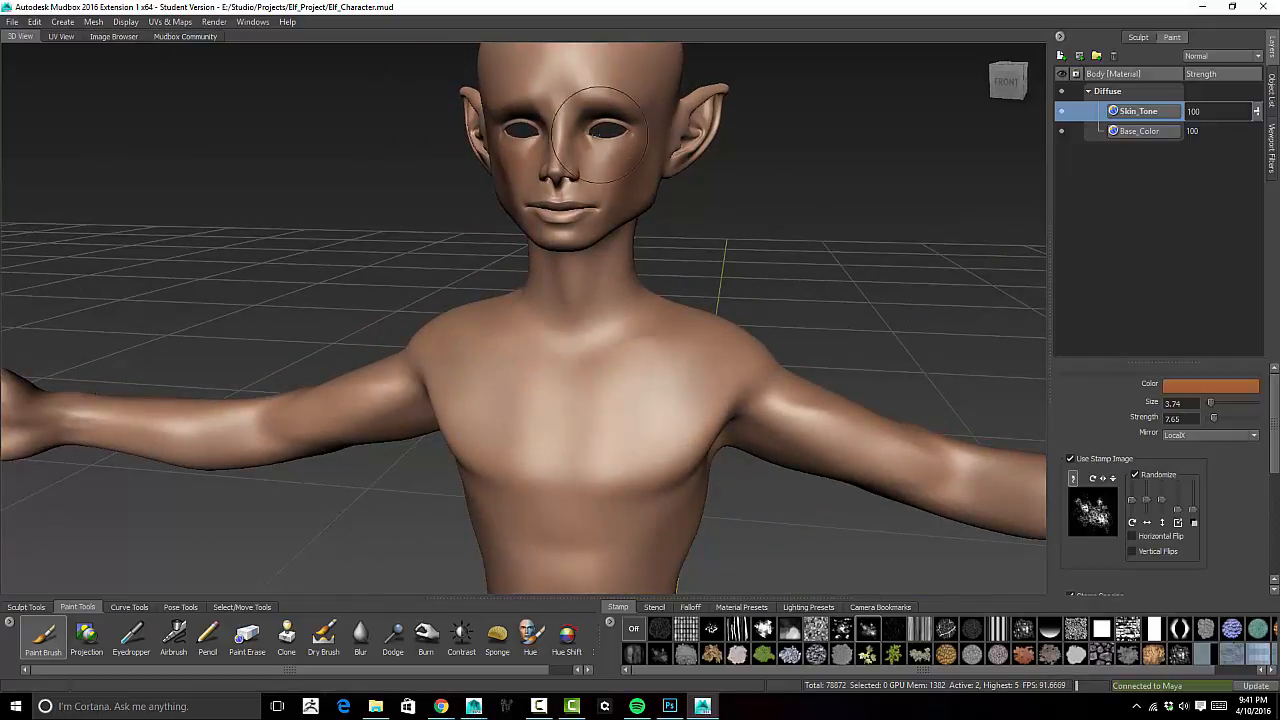
- Reduce the brush size to 0.87 and paint the lips with the orange-brown color
left_click_drag(600, 268, 632, 242, "alt")
middle_click_drag(710, 200, 646, 234, "alt")
mouse_move(646, 234)
right_mouse_down("alt")
mouse_move(647, 403)
mouse_move(540, 320)
right_mouse_up("alt")
middle_click_drag(400, 290, 490, 300, "alt")
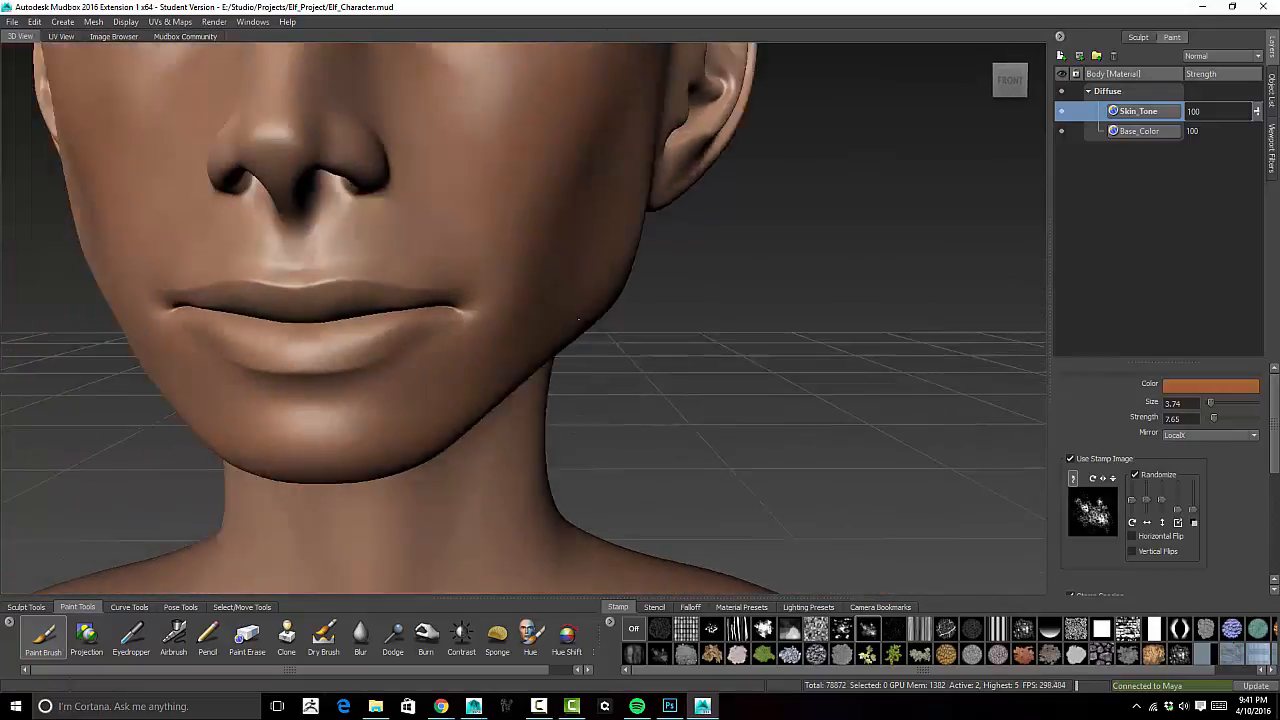
mouse_move(490, 300)
left_mouse_down("alt")
mouse_move(549, 291)
mouse_move(371, 298)
mouse_move(483, 288)
left_mouse_up("alt")
key("q")
key("b")
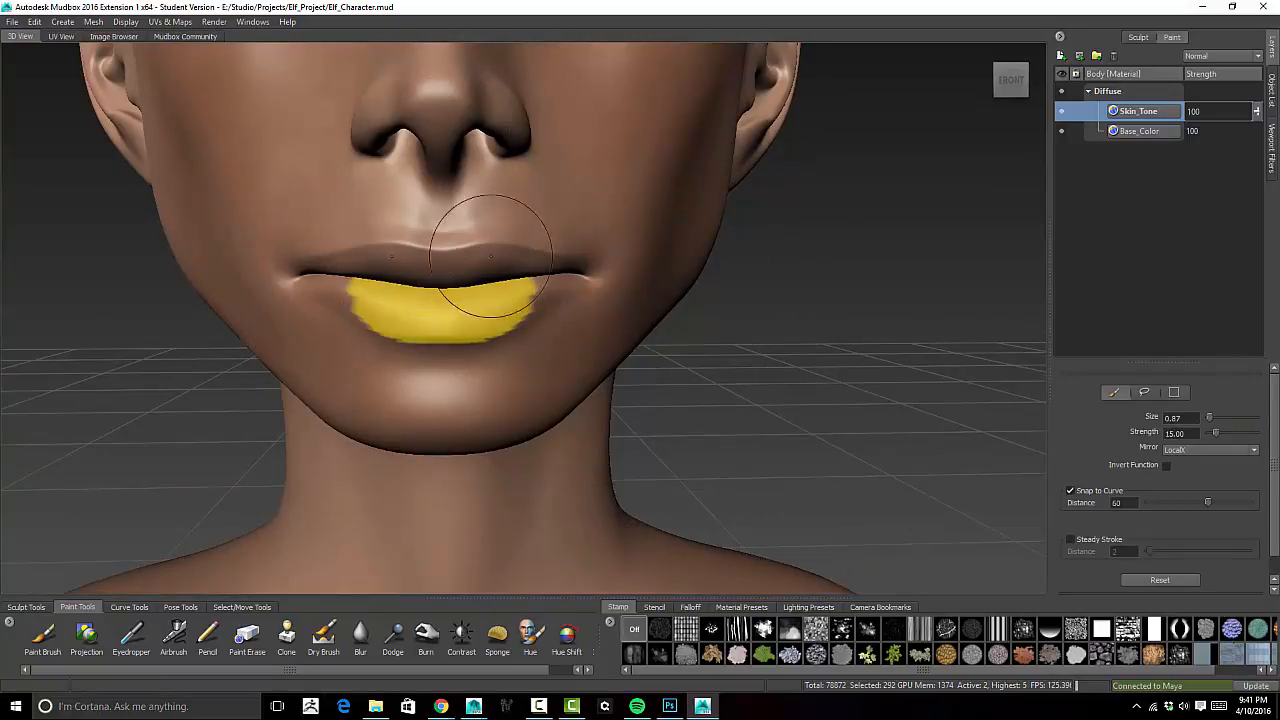
left_click(42, 632)
left_click_drag(507, 294, 431, 310)
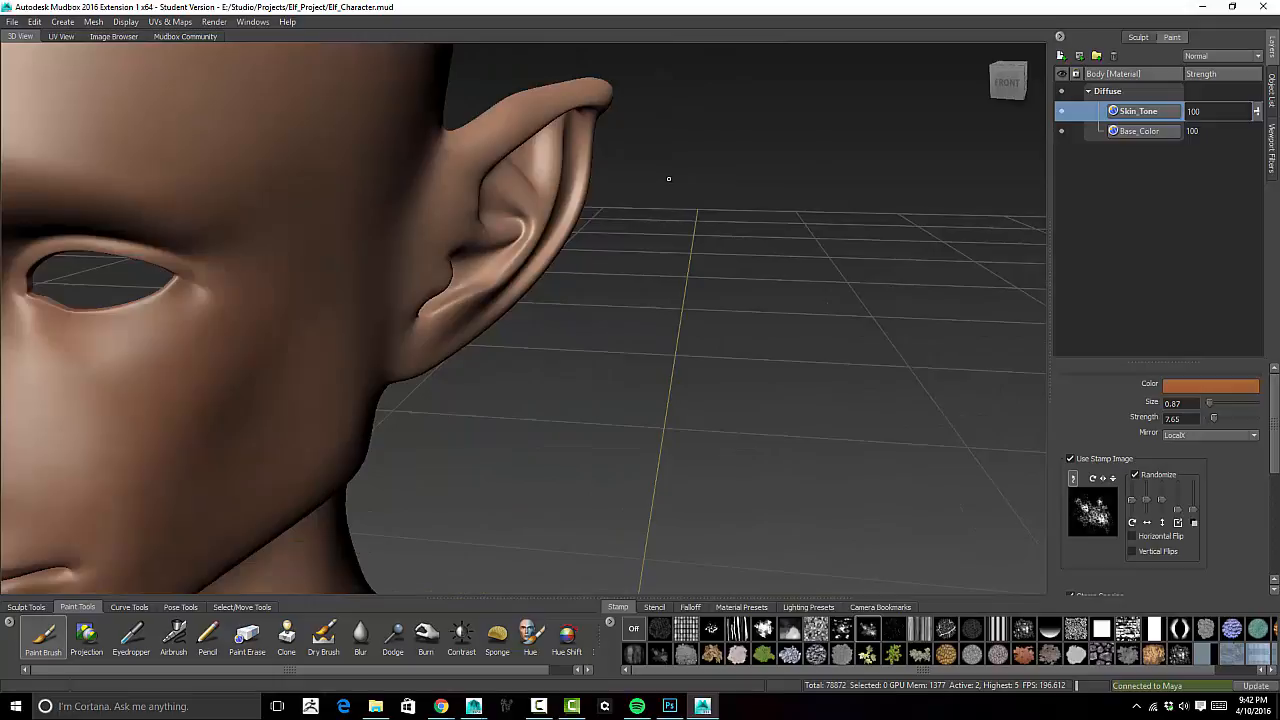
- Paint orange-brown variation around the base of the neck, along the collarbones and down the center of the chest
left_click_drag(669, 180, 535, 378, "alt")
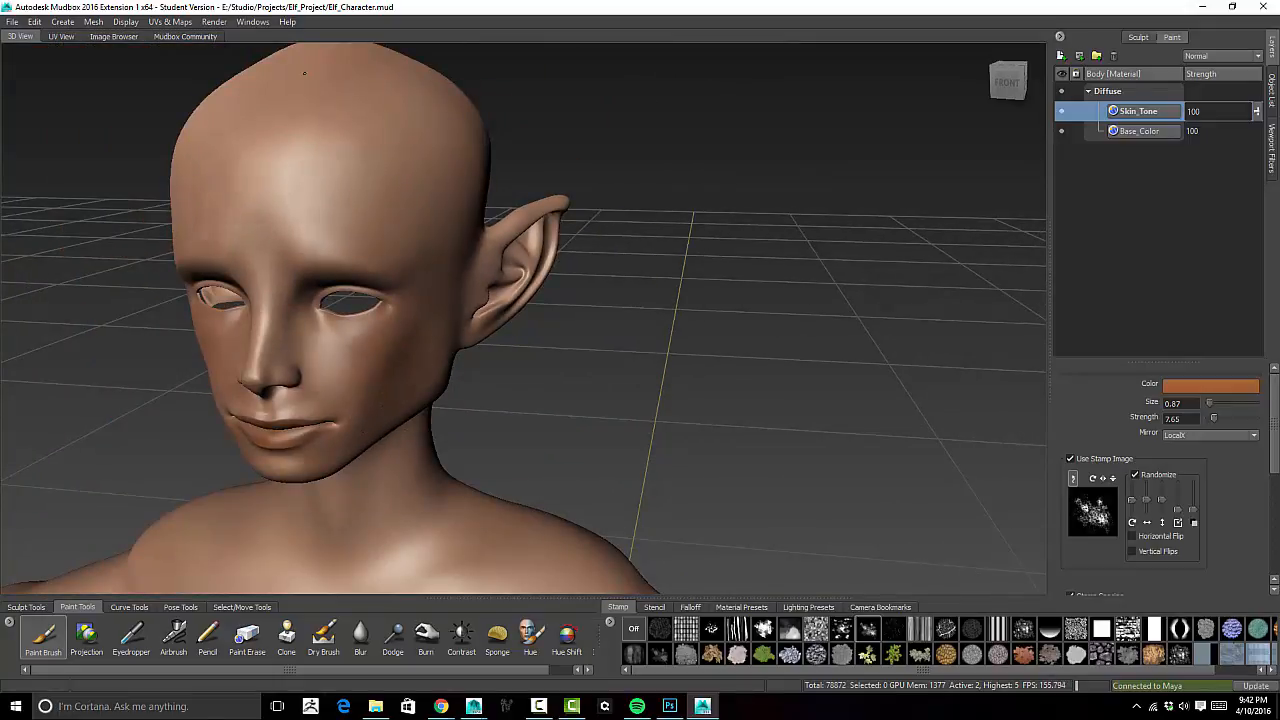
left_click_drag(453, 241, 480, 212, "alt")
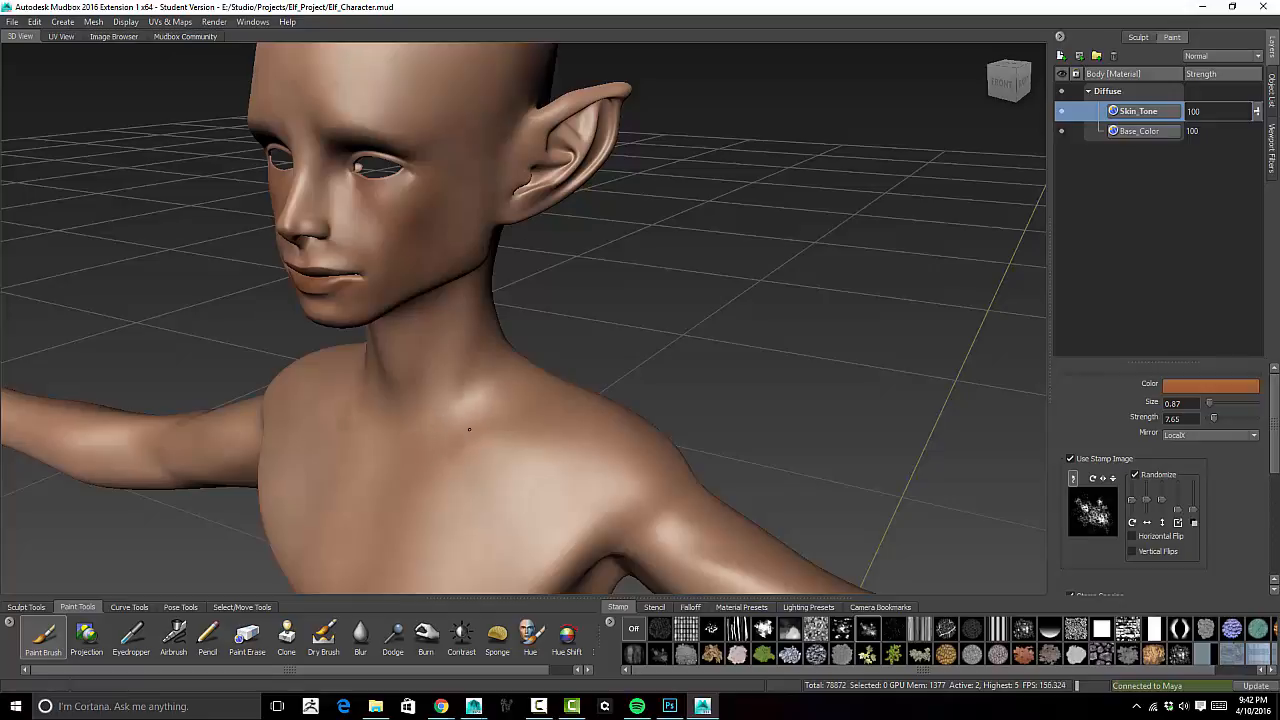
left_click_drag(497, 366, 570, 325, "alt")
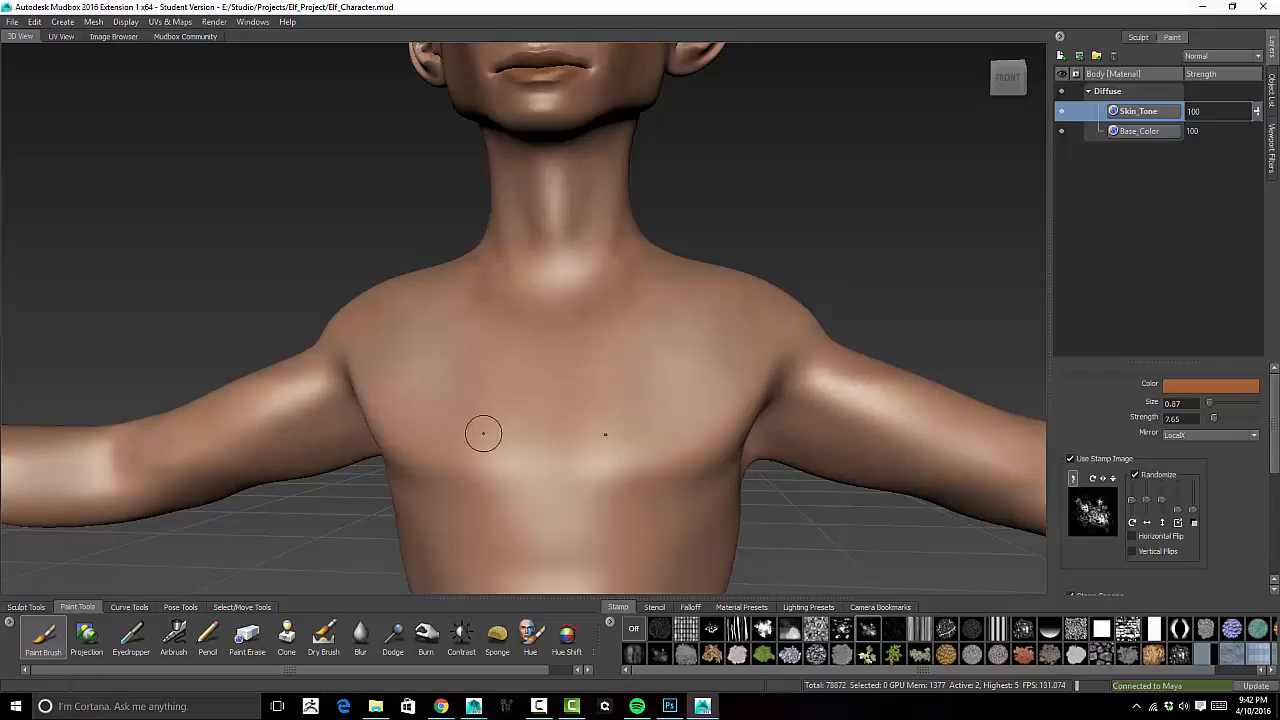
left_click_drag(484, 434, 540, 376, "alt")
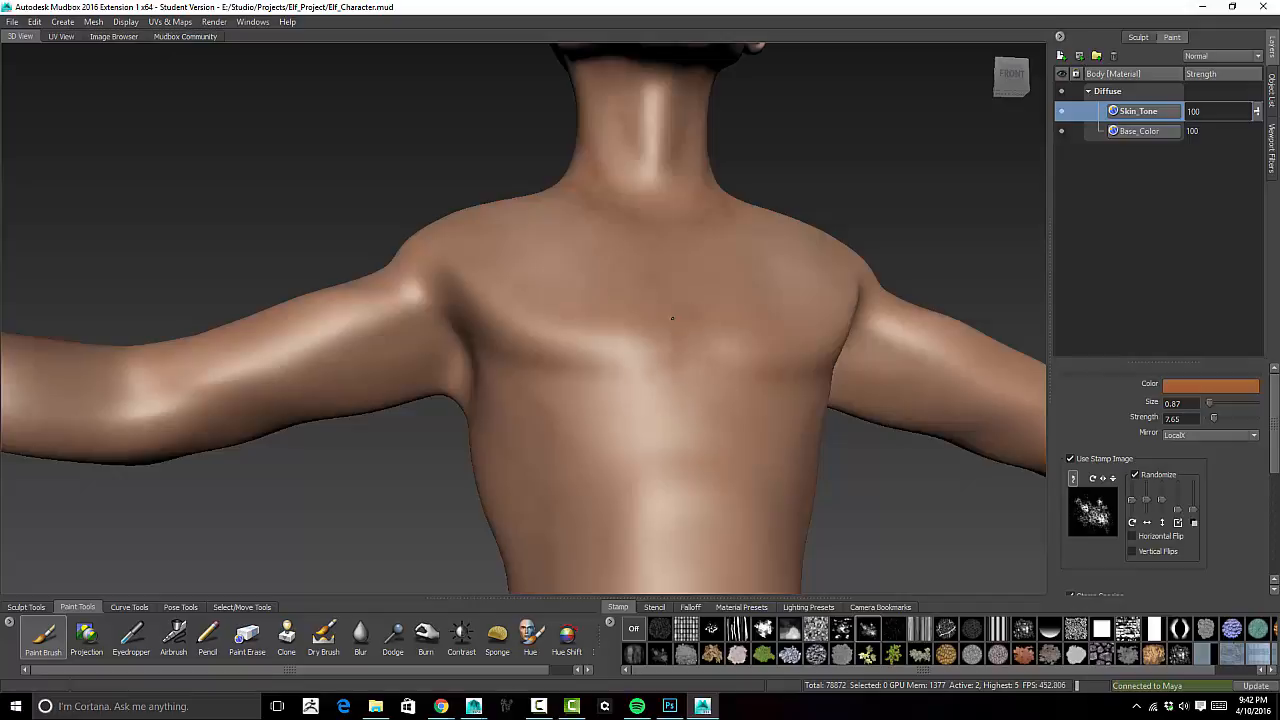
left_click_drag(757, 237, 571, 143, "alt")
scroll(694, 318, "down", 5)
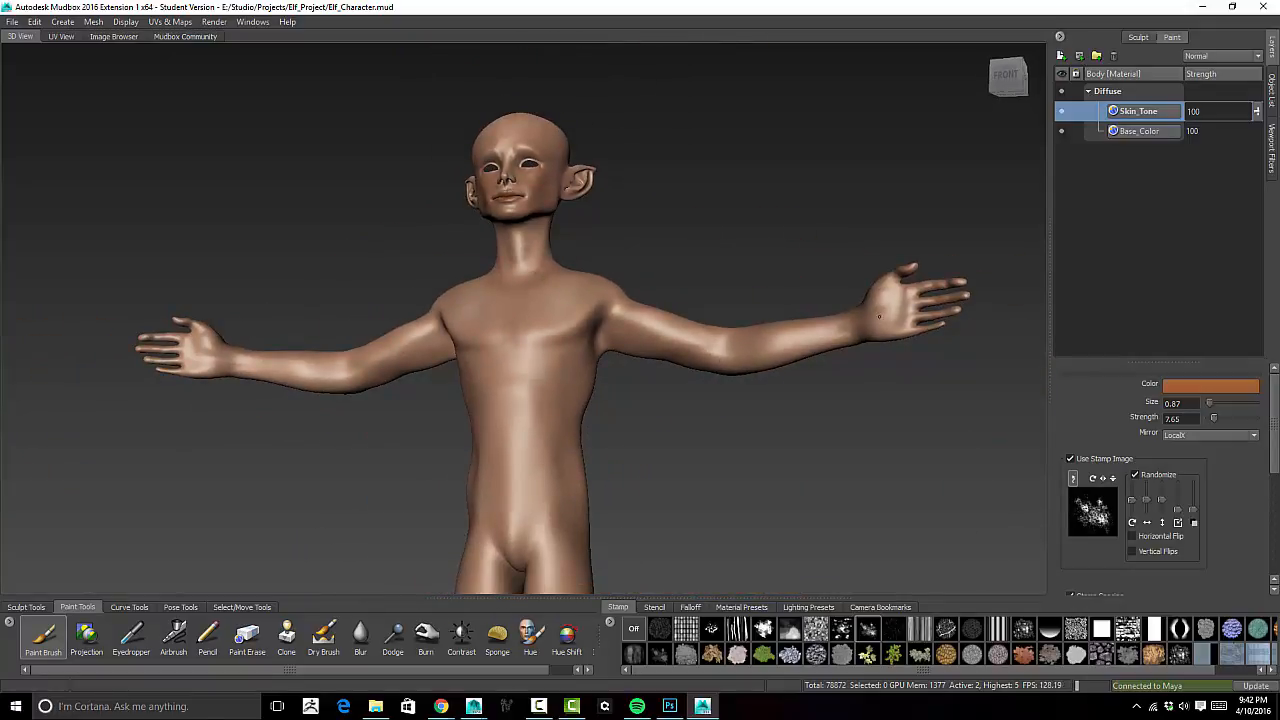
left_click_drag(784, 326, 604, 330, "alt")
right_click_drag(557, 331, 633, 447, "alt")
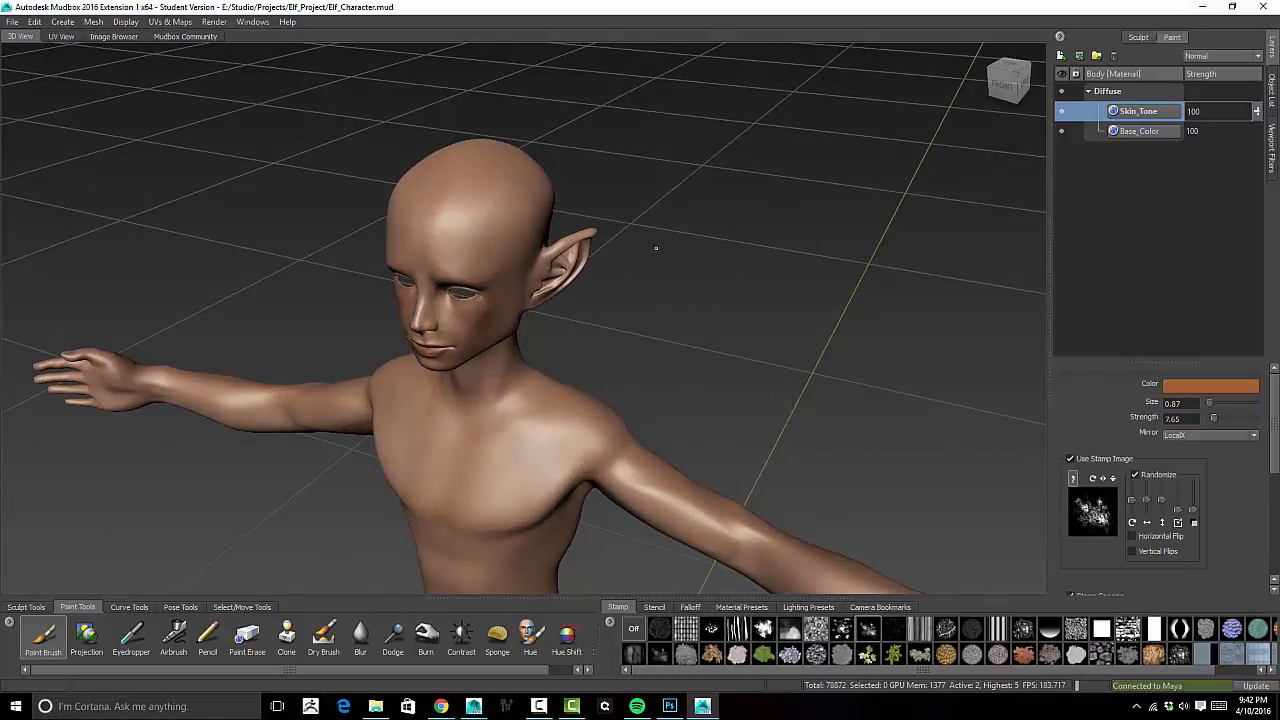
- Inspect the painted skin on the face and the full body from close up and farther away
left_click_drag(654, 246, 589, 249, "alt")
right_click_drag(589, 249, 641, 424, "alt")
mouse_move(641, 424)
left_mouse_down("alt")
mouse_move(465, 265)
mouse_move(510, 250)
mouse_move(518, 229)
left_mouse_up("alt")
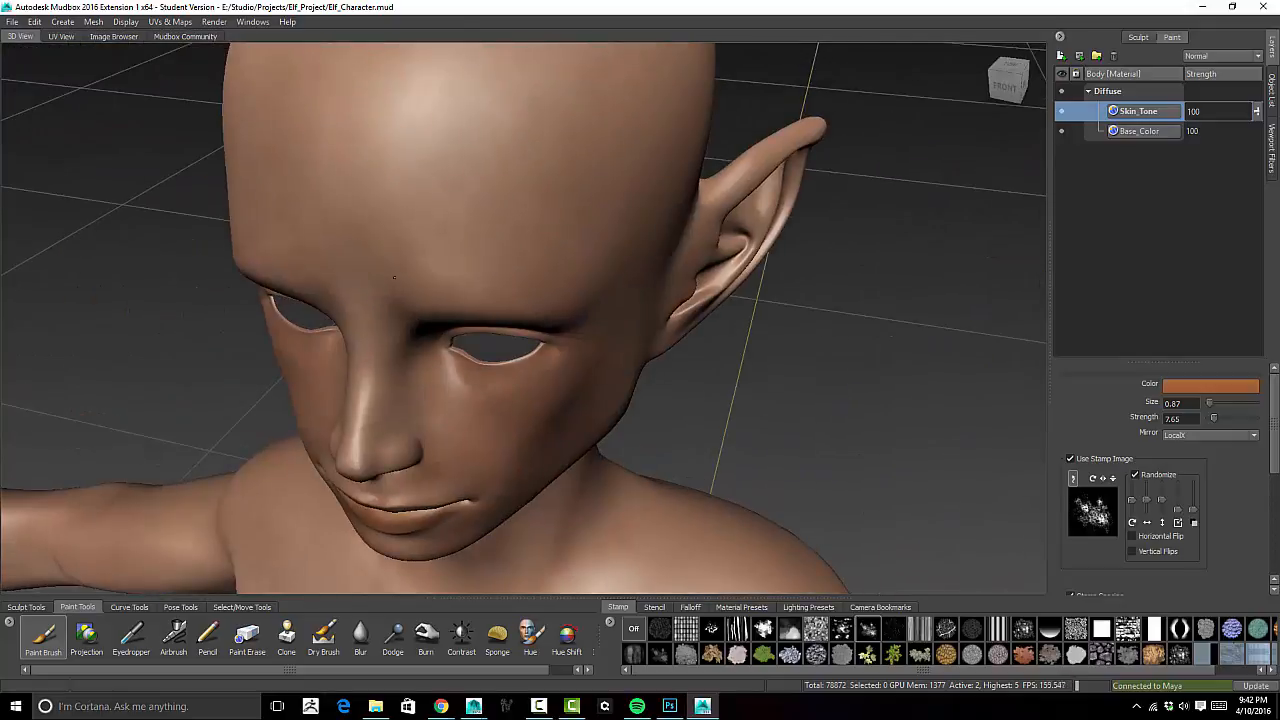
left_click_drag(394, 277, 500, 330, "alt")
right_click_drag(500, 330, 440, 290, "alt")
left_click_drag(560, 400, 590, 310, "alt")
right_click_drag(690, 430, 624, 407, "alt")
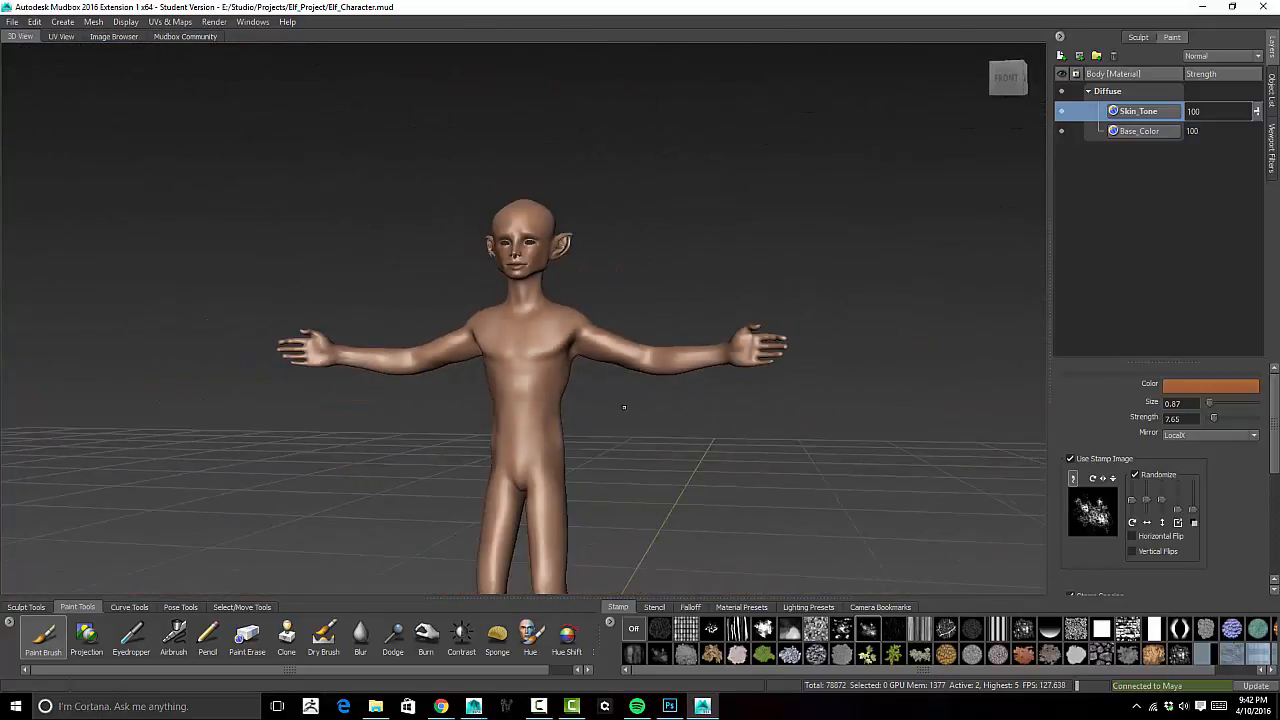
middle_click_drag(624, 407, 640, 345, "alt")
- Set the brush size to 6.29, its color to a light peach-orange and its strength to 11.32
left_click_drag(543, 376, 572, 376)
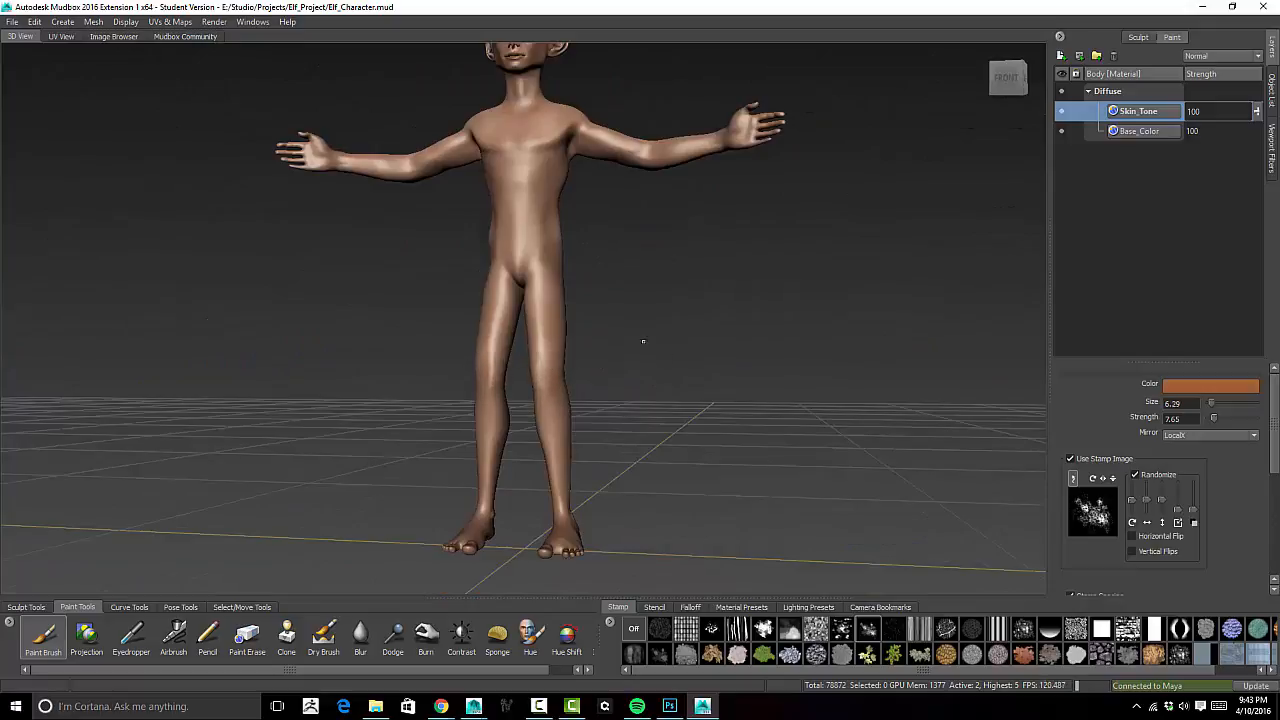
mouse_move(643, 343)
left_mouse_down("alt")
mouse_move(530, 370)
mouse_move(455, 415)
left_mouse_up("alt")
left_click_drag(406, 192, 526, 137, "alt")
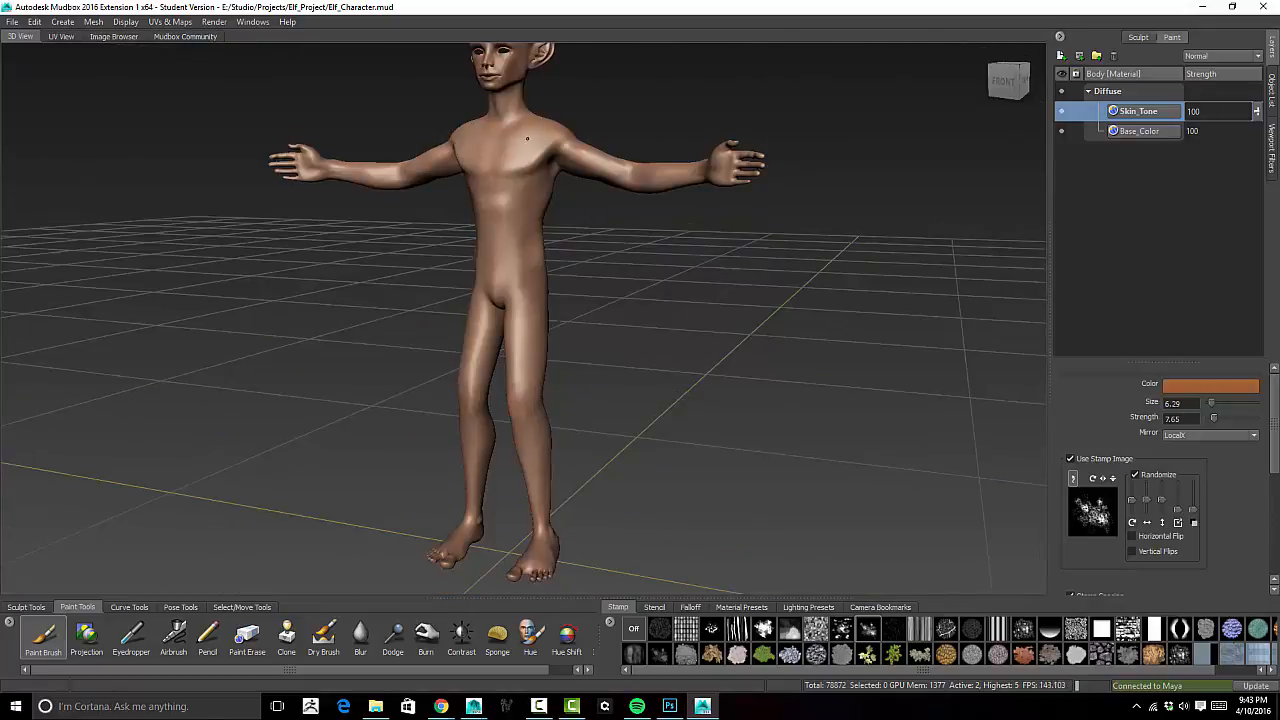
middle_click_drag(526, 137, 637, 231, "alt")
right_click_drag(637, 231, 552, 133, "alt")
left_click_drag(512, 426, 478, 490, "alt")
left_click_drag(448, 81, 520, 110, "alt")
left_click(1190, 387)
left_click(112, 359)
left_click_drag(112, 359, 119, 356)
middle_click_drag(622, 207, 625, 287, "alt")
left_click_drag(625, 287, 605, 285, "alt")
left_click_drag(520, 275, 519, 243)
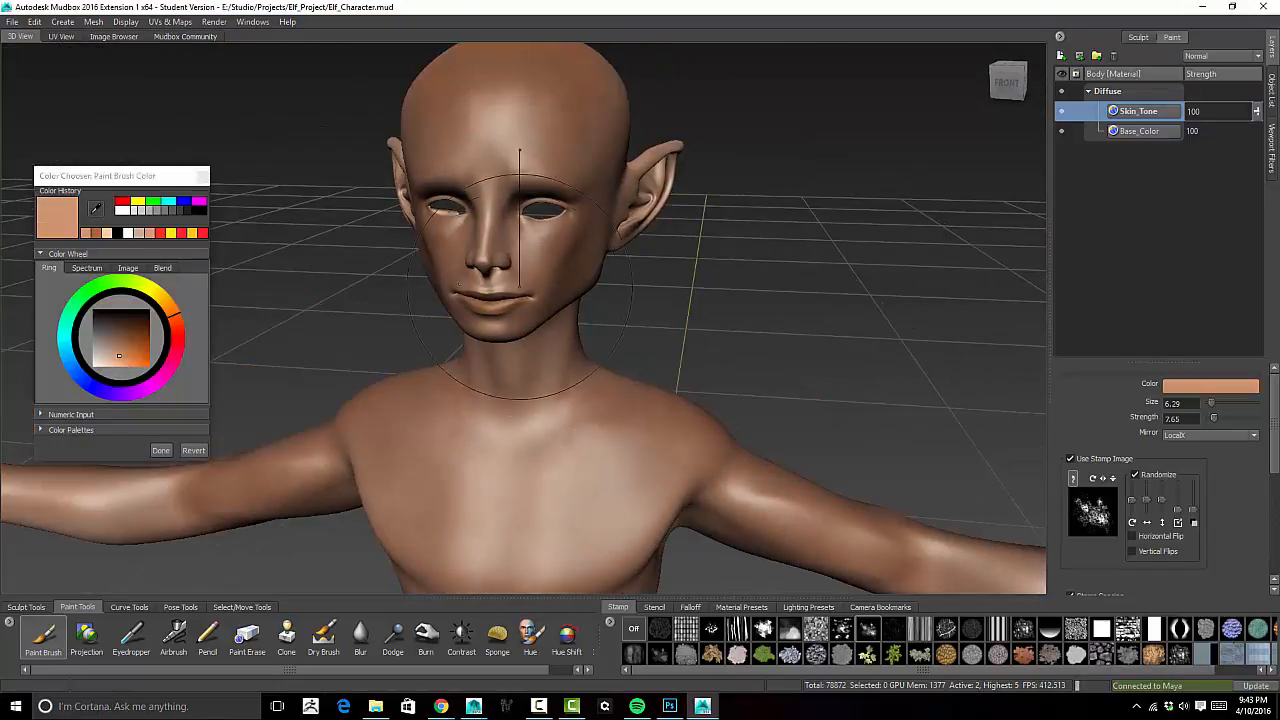
left_click(161, 450)
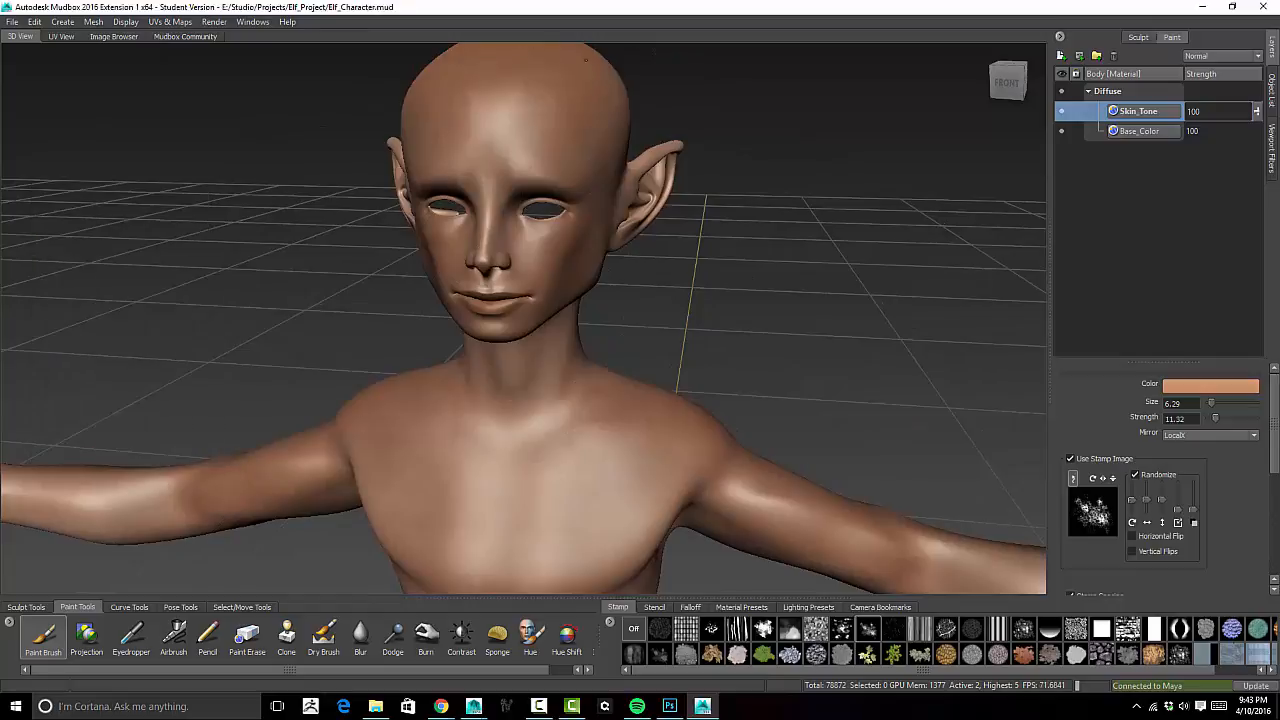
- Change the brush color to dark red, reduce the brush size to 1.79 and redden the cheeks below the eyes
left_click_drag(582, 472, 589, 380, "alt")
middle_click_drag(589, 380, 605, 560, "alt")
left_click_drag(760, 225, 749, 311, "alt")
right_click_drag(749, 311, 880, 330, "alt")
middle_click_drag(700, 200, 540, 430, "alt")
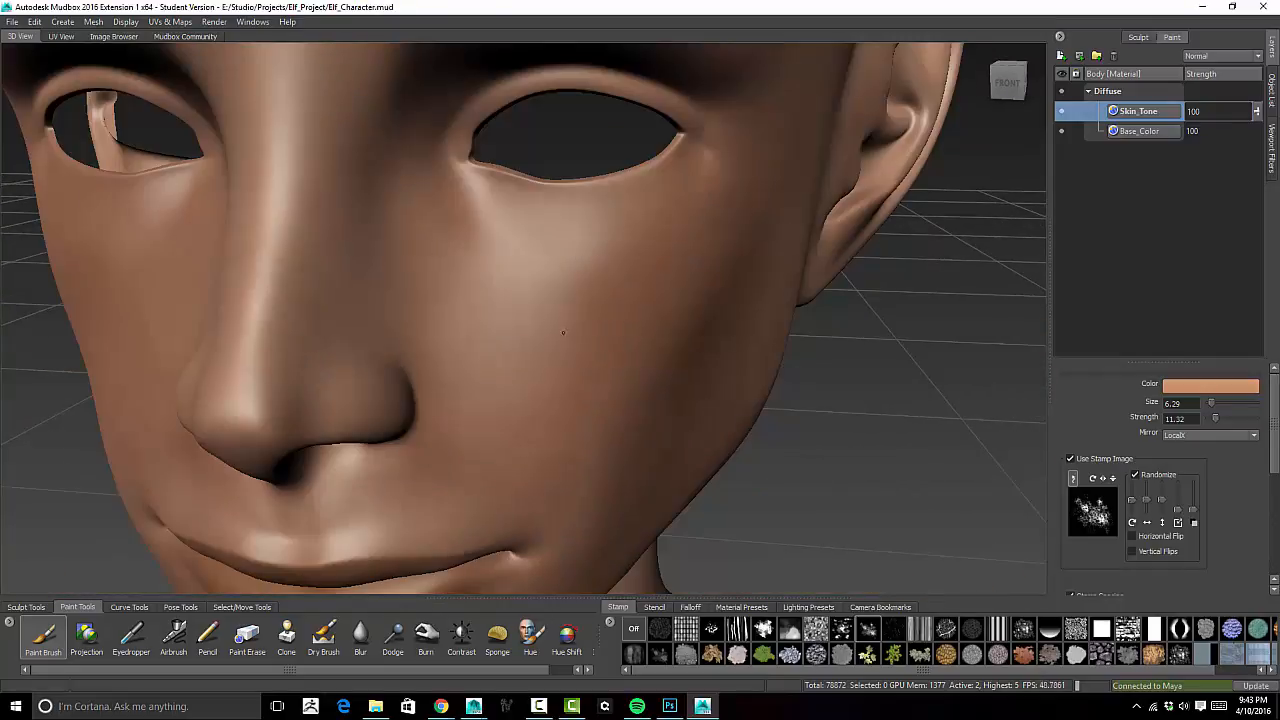
left_click(1195, 387)
left_click_drag(133, 371, 144, 363)
left_click_drag(180, 370, 188, 352)
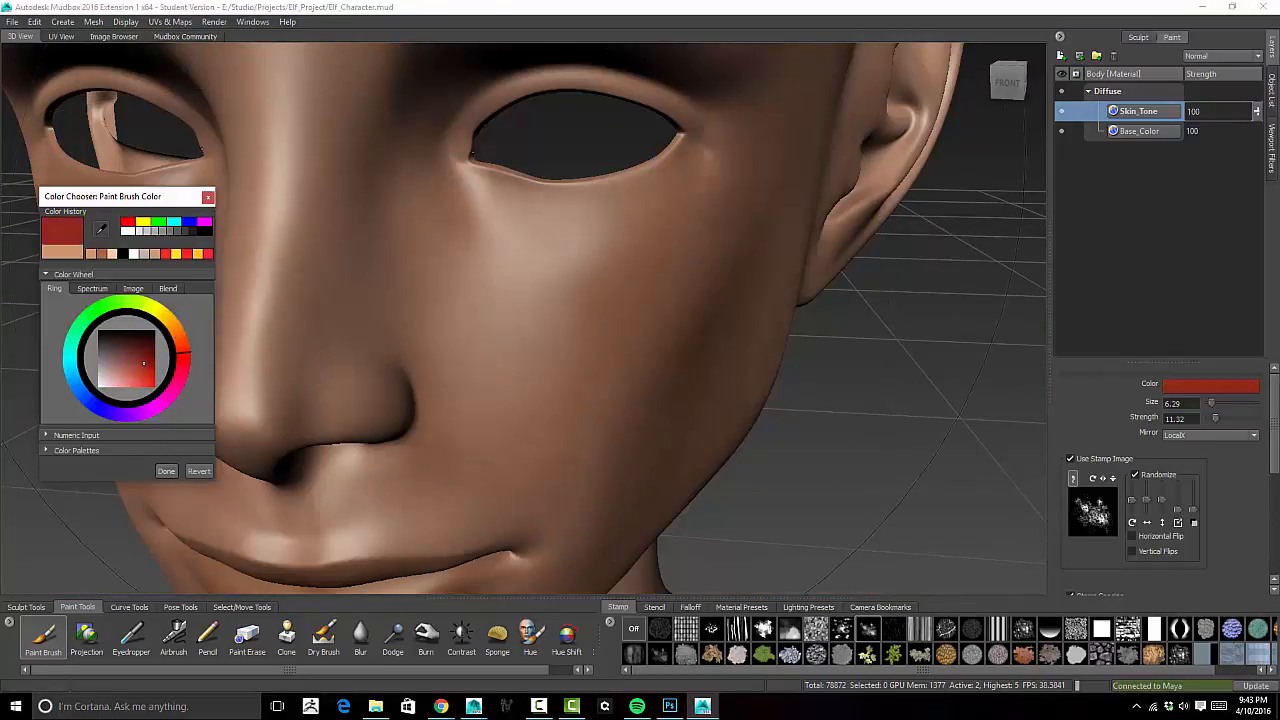
left_click_drag(607, 317, 525, 317)
left_click_drag(457, 183, 449, 157)
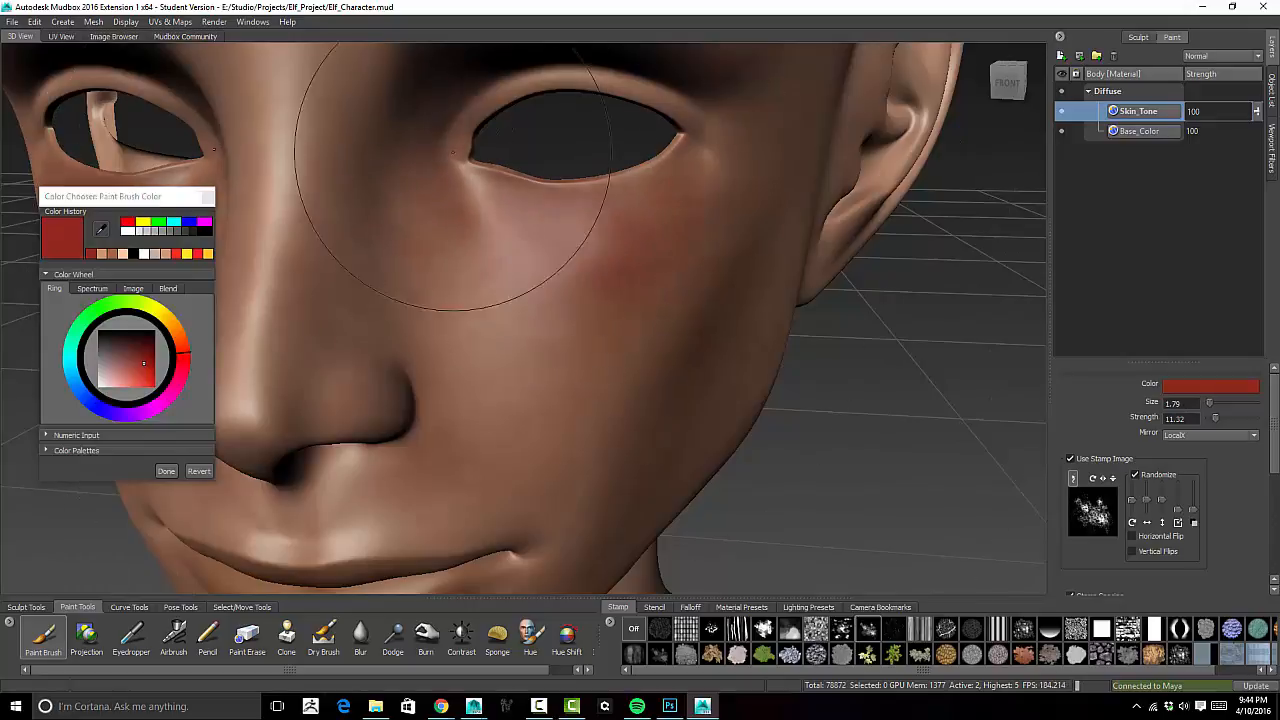
- Tint the insides of the ears with the dark red brush
right_click_drag(860, 280, 650, 285, "alt")
mouse_move(650, 285)
left_mouse_down("alt")
mouse_move(704, 291)
mouse_move(537, 340)
left_mouse_up("alt")
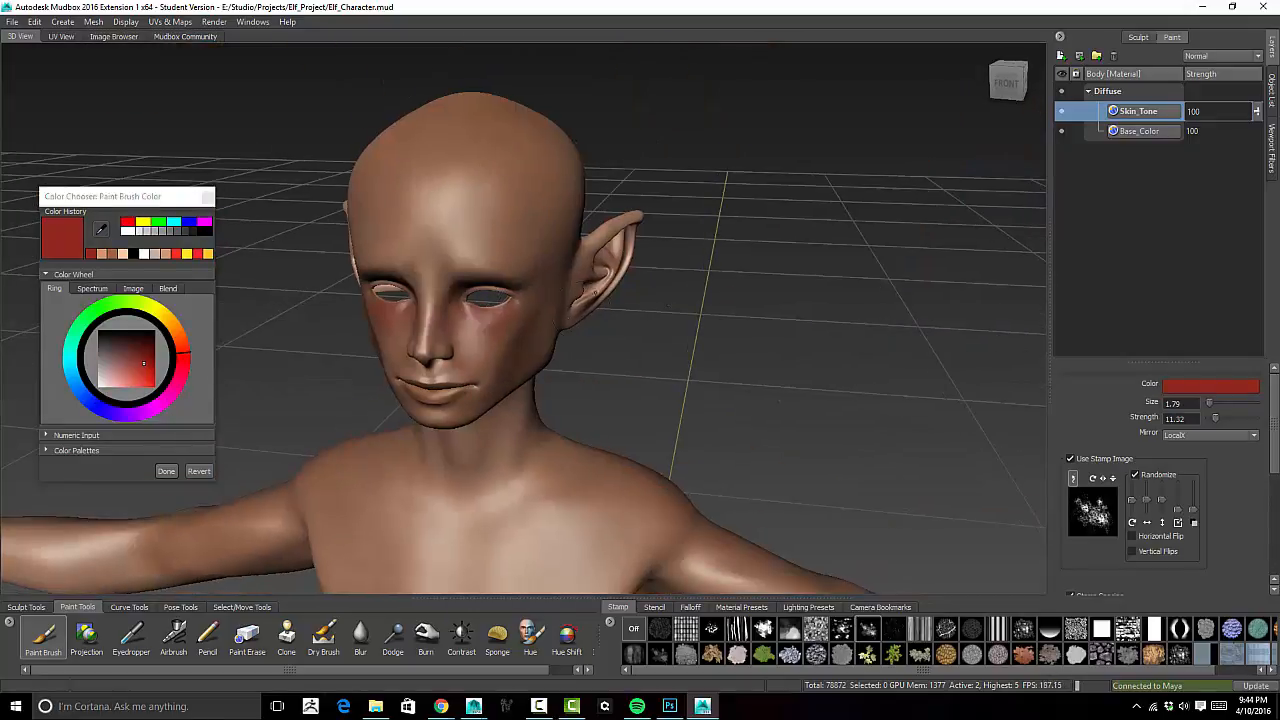
left_click_drag(595, 292, 610, 262)
left_click_drag(590, 285, 695, 290, "alt")
mouse_move(570, 319)
left_mouse_down()
mouse_move(595, 317)
mouse_move(598, 273)
left_mouse_up()
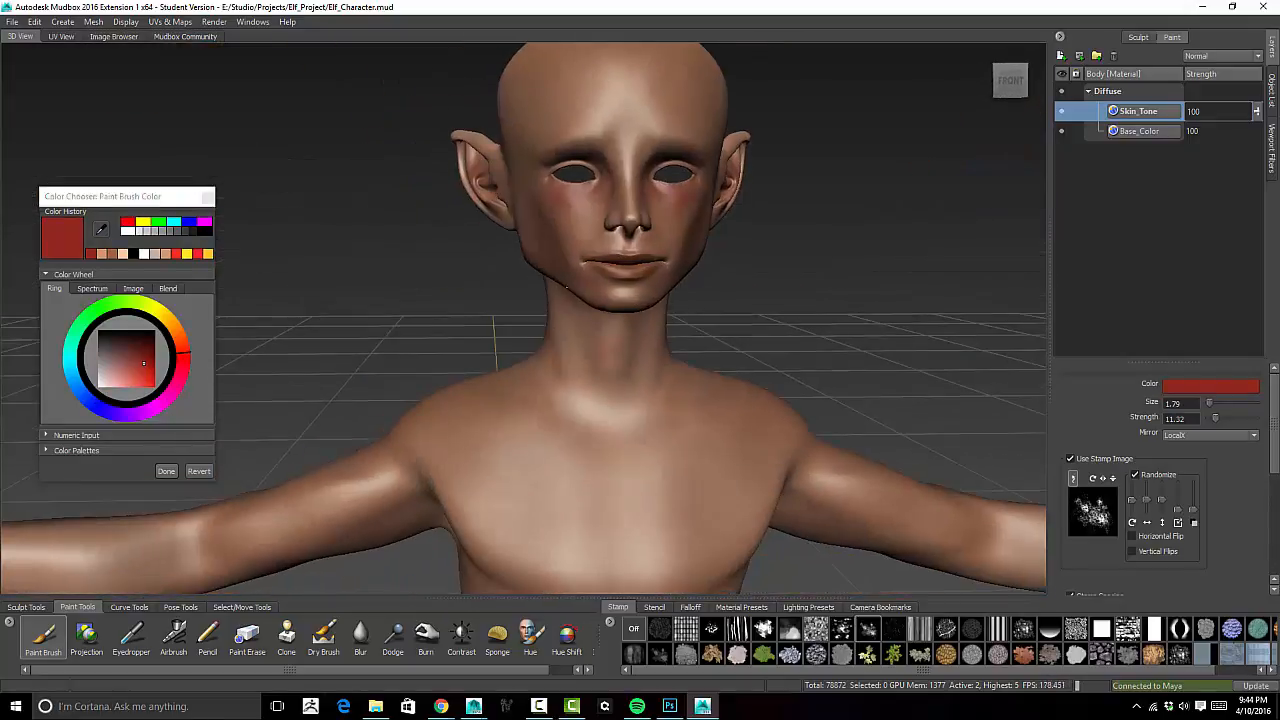
- Inspect the red tint and overall skin tone on the head, torso and arms, and close the color chooser
right_click_drag(551, 440, 500, 438, "alt")
left_click_drag(510, 436, 605, 384, "alt")
left_click_drag(705, 405, 641, 413, "alt")
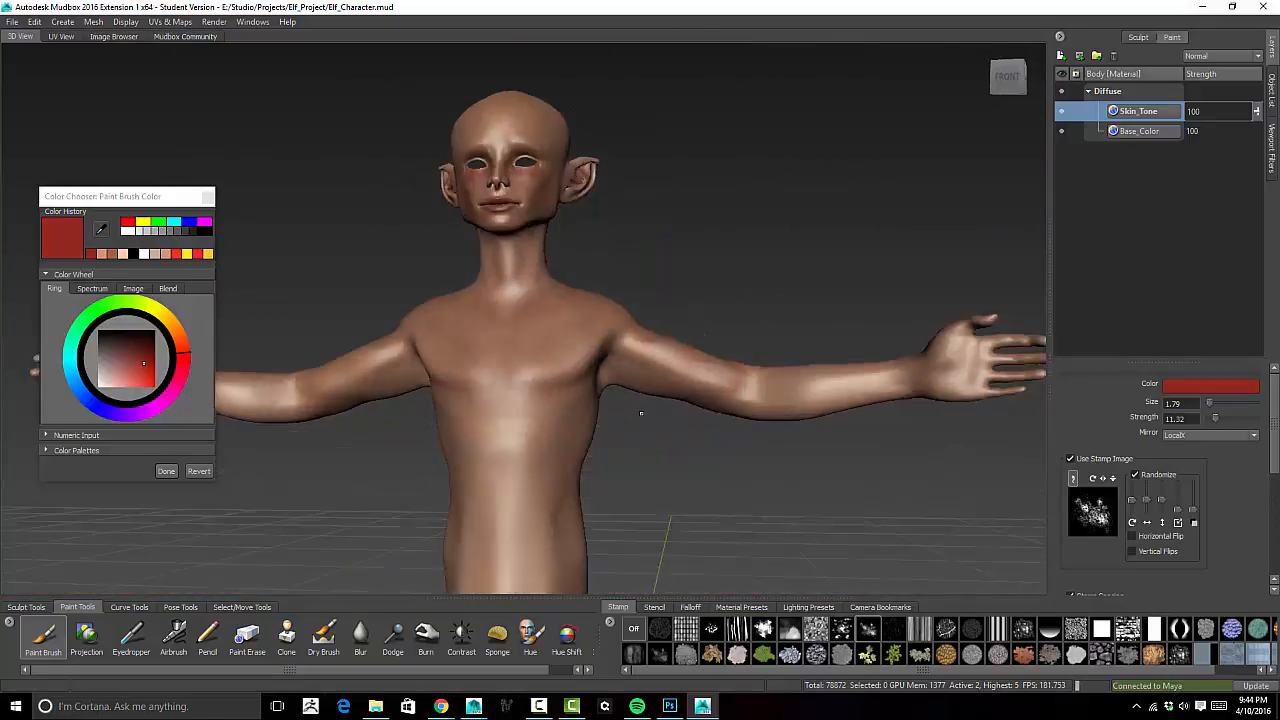
right_click_drag(641, 413, 545, 418, "alt")
left_click_drag(585, 350, 640, 395, "alt")
middle_click_drag(640, 370, 685, 296, "alt")
right_click_drag(680, 290, 729, 246, "alt")
left_click_drag(729, 246, 738, 276, "alt")
middle_click_drag(738, 170, 736, 290, "alt")
right_click_drag(736, 290, 764, 288, "alt")
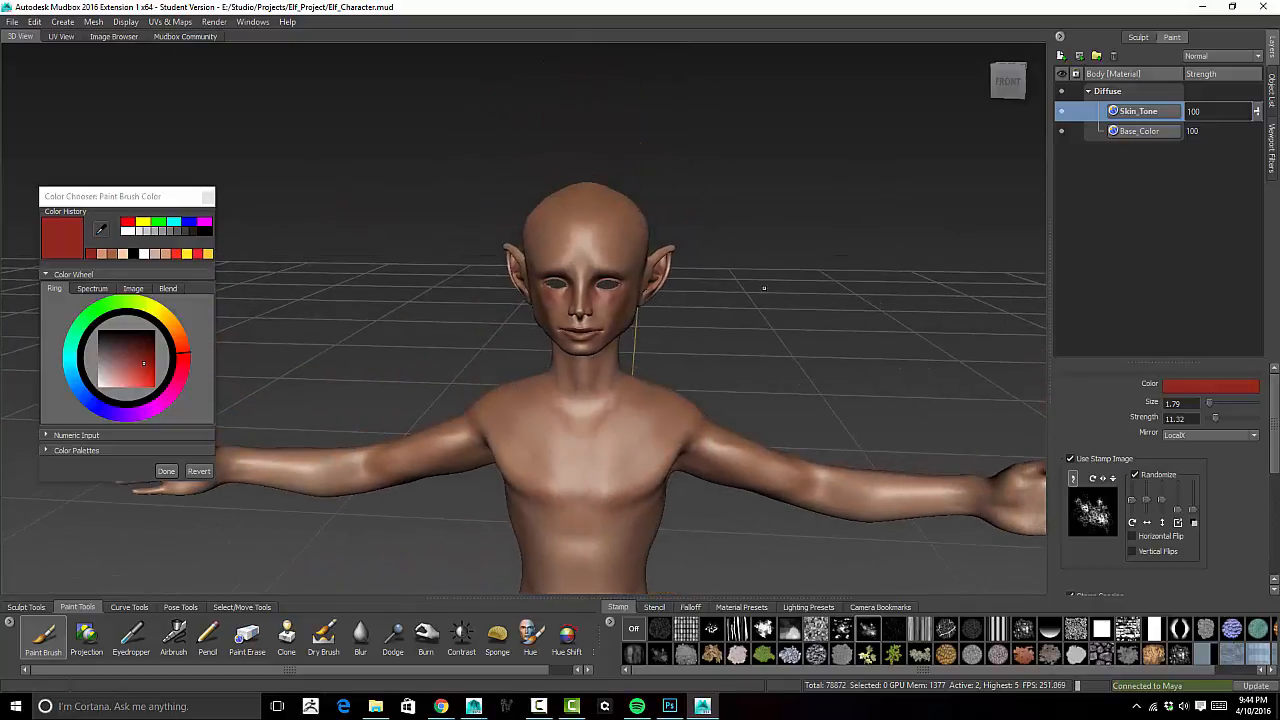
mouse_move(764, 288)
left_mouse_down("alt")
mouse_move(757, 246)
mouse_move(803, 276)
mouse_move(814, 266)
mouse_move(777, 266)
mouse_move(792, 248)
left_mouse_up("alt")
left_click(166, 472)
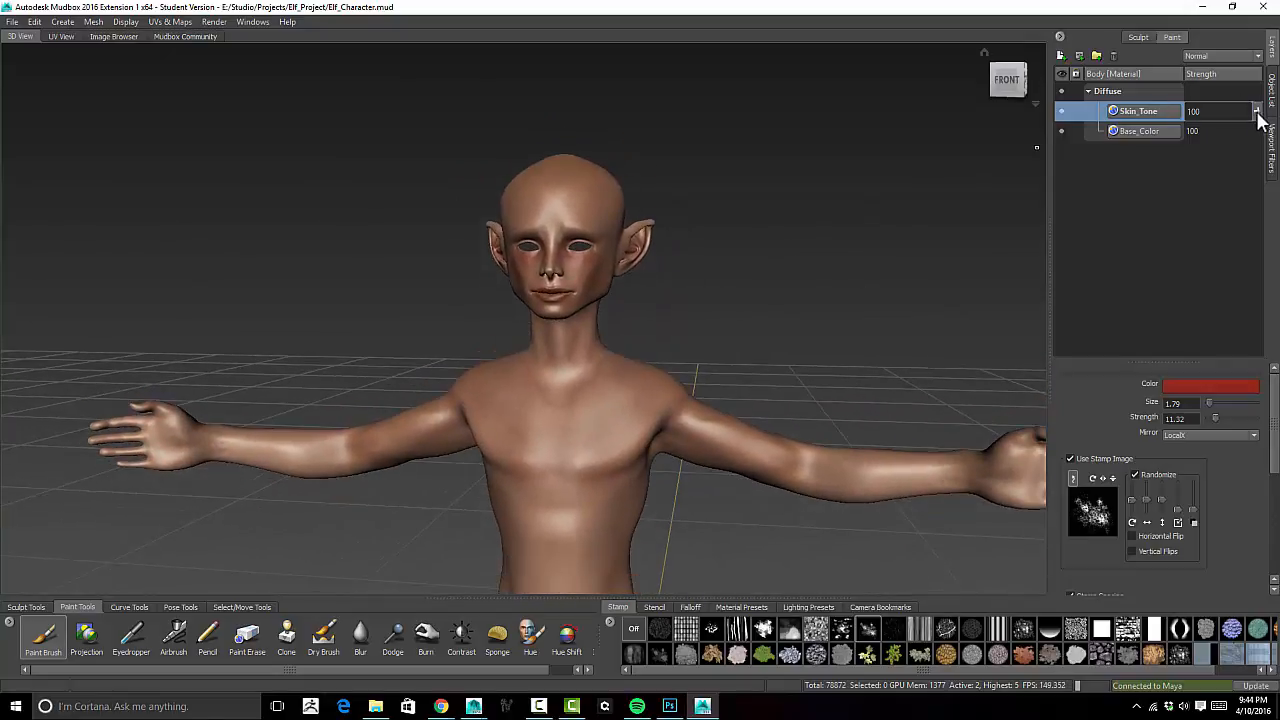
- Lower the Skin_Tone layer's strength to 89 and check the blended skin on the head and body
left_click_drag(1257, 115, 1261, 120)
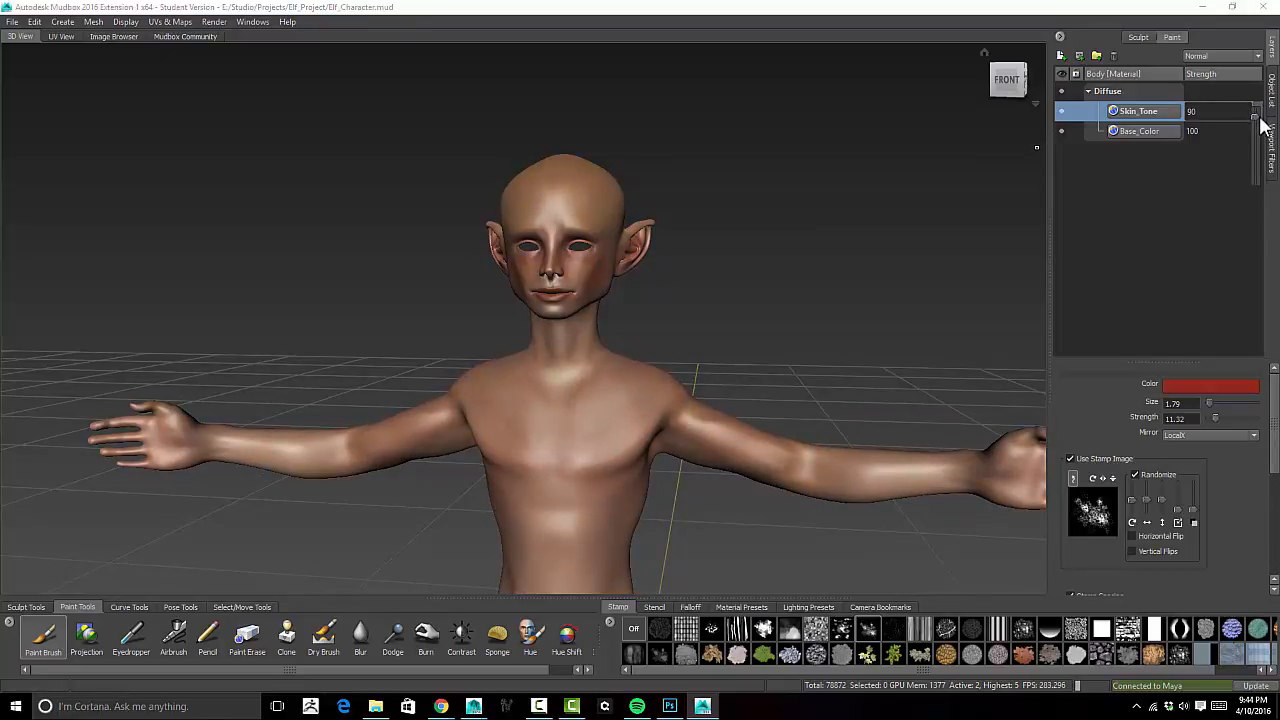
left_click_drag(752, 323, 712, 343, "alt")
right_click_drag(750, 425, 770, 298, "alt")
middle_click_drag(770, 298, 808, 370, "alt")
left_click_drag(808, 370, 749, 297, "alt")
middle_click_drag(749, 297, 746, 352, "alt")
mouse_move(746, 352)
right_mouse_down("alt")
mouse_move(761, 337)
mouse_move(755, 351)
right_mouse_up("alt")
left_click_drag(752, 348, 850, 191, "alt")
left_click_drag(737, 103, 875, 52, "alt")
- Raise the mesh to subdivision level 5 and frame the face with its sculpted eyebrows
key("Page_Up")
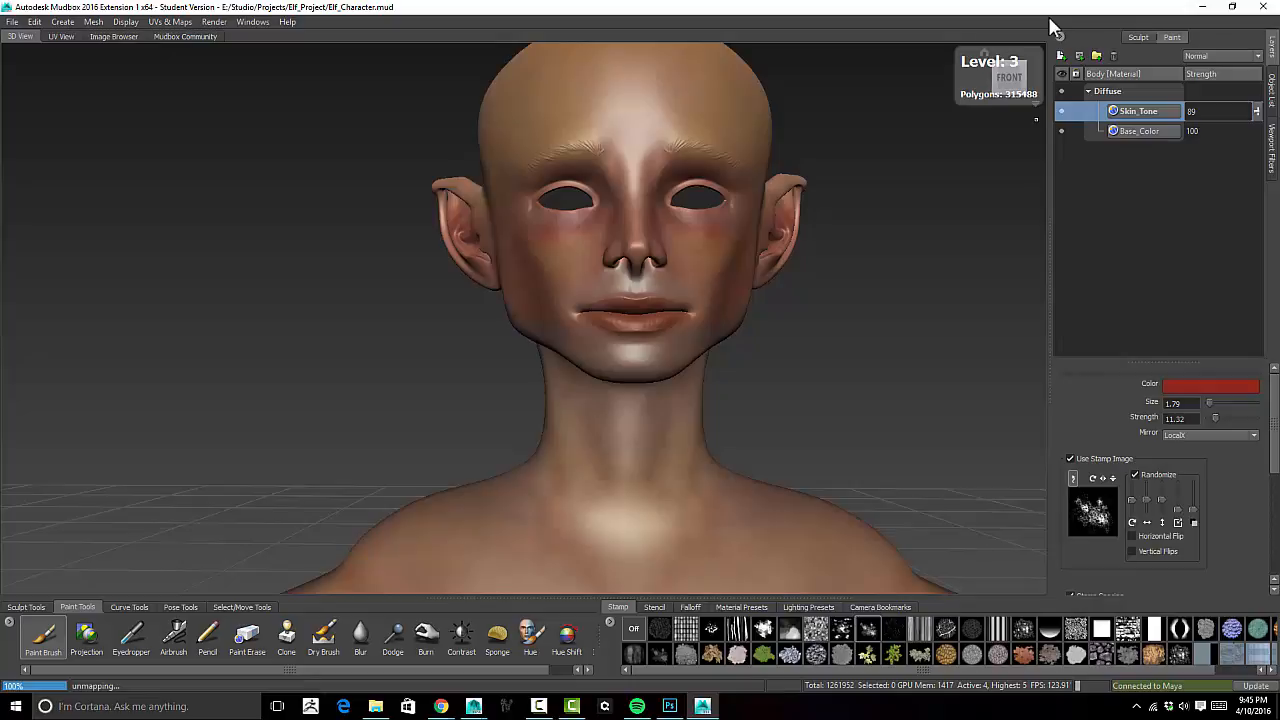
left_click_drag(831, 366, 842, 312, "alt")
right_click_drag(815, 283, 897, 282, "alt")
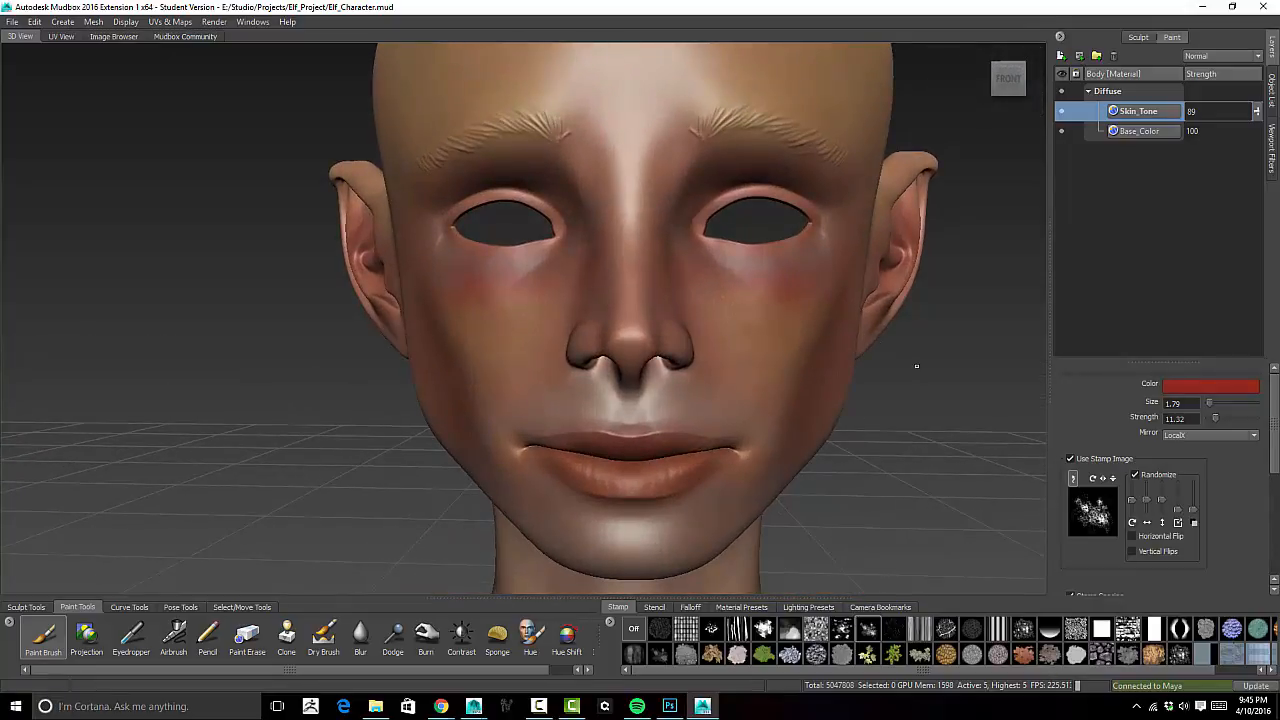
middle_click_drag(916, 366, 750, 449, "alt")
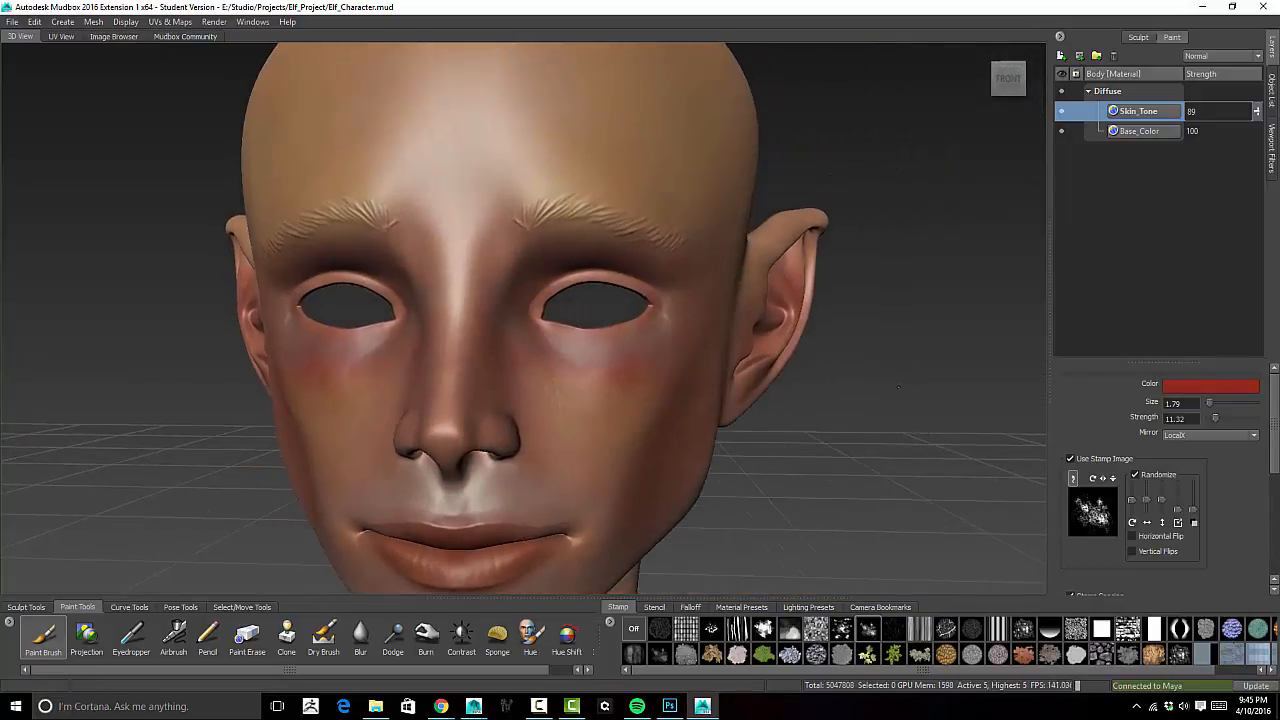
- Create a new 4096 paint layer named EyeBrows in the Diffuse channel
left_click(1061, 55)
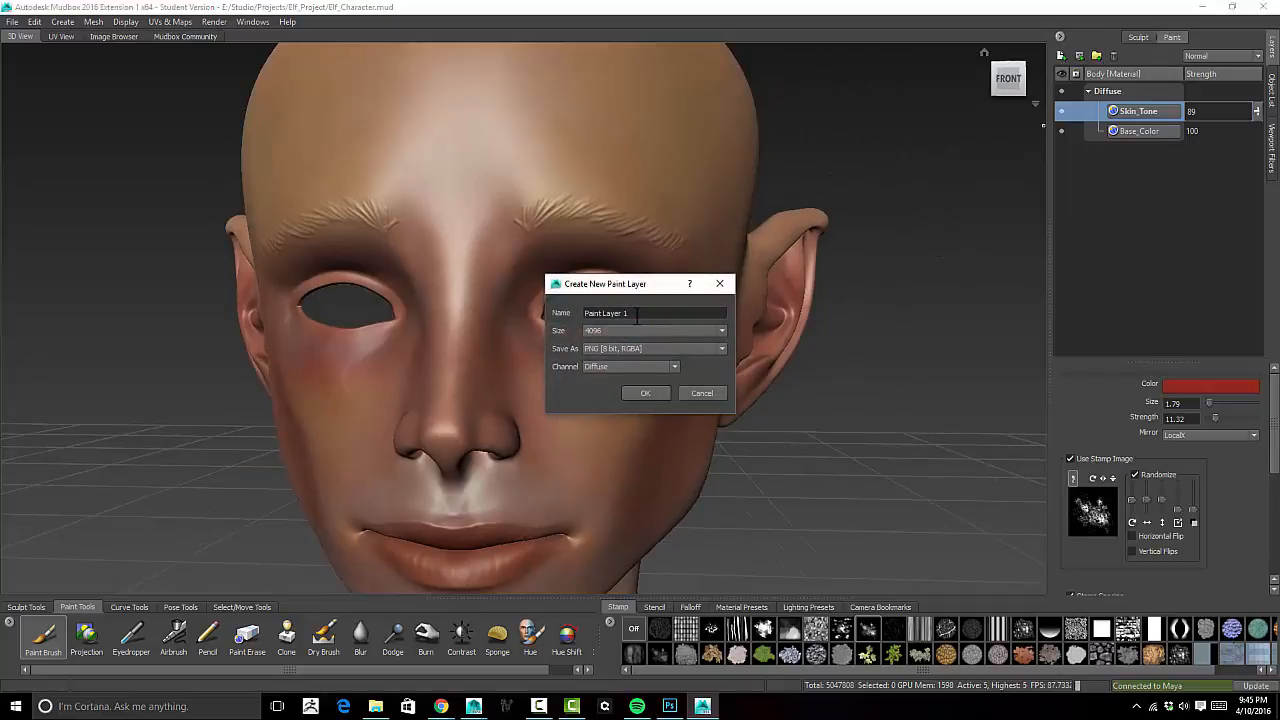
left_click_drag(637, 315, 463, 280)
type("E")
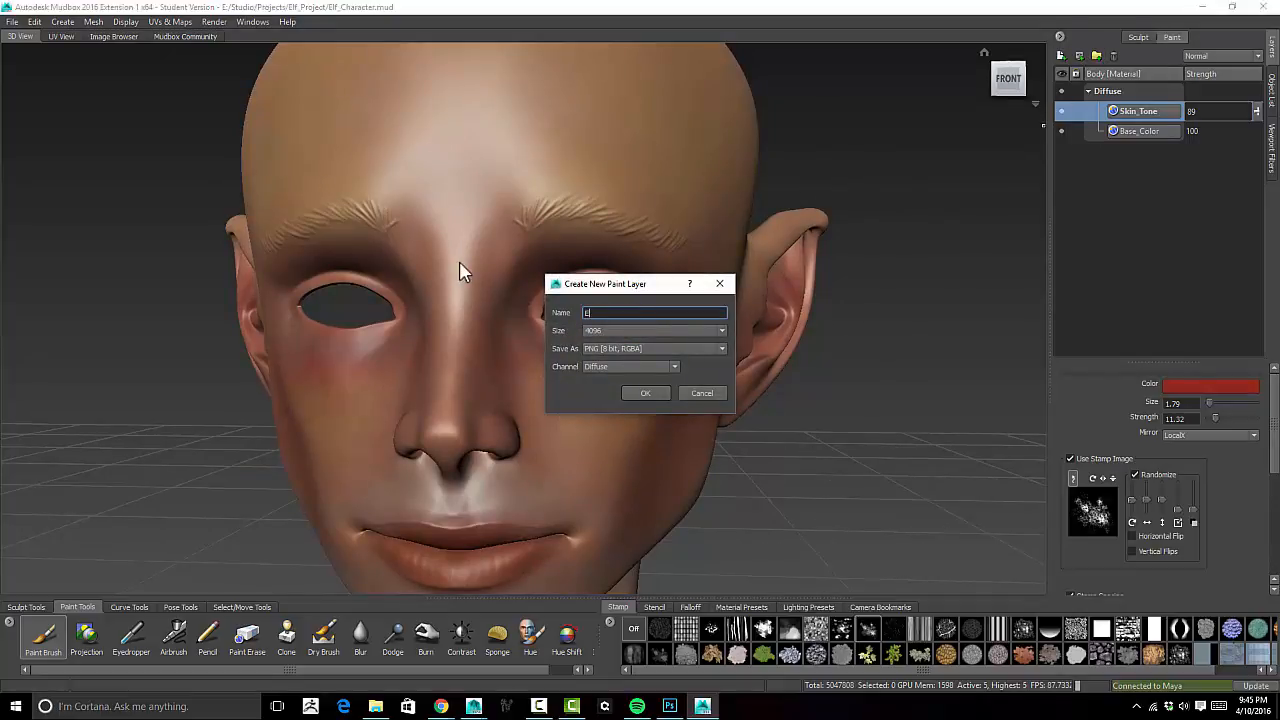
type("yeBrows")
left_click(646, 393)
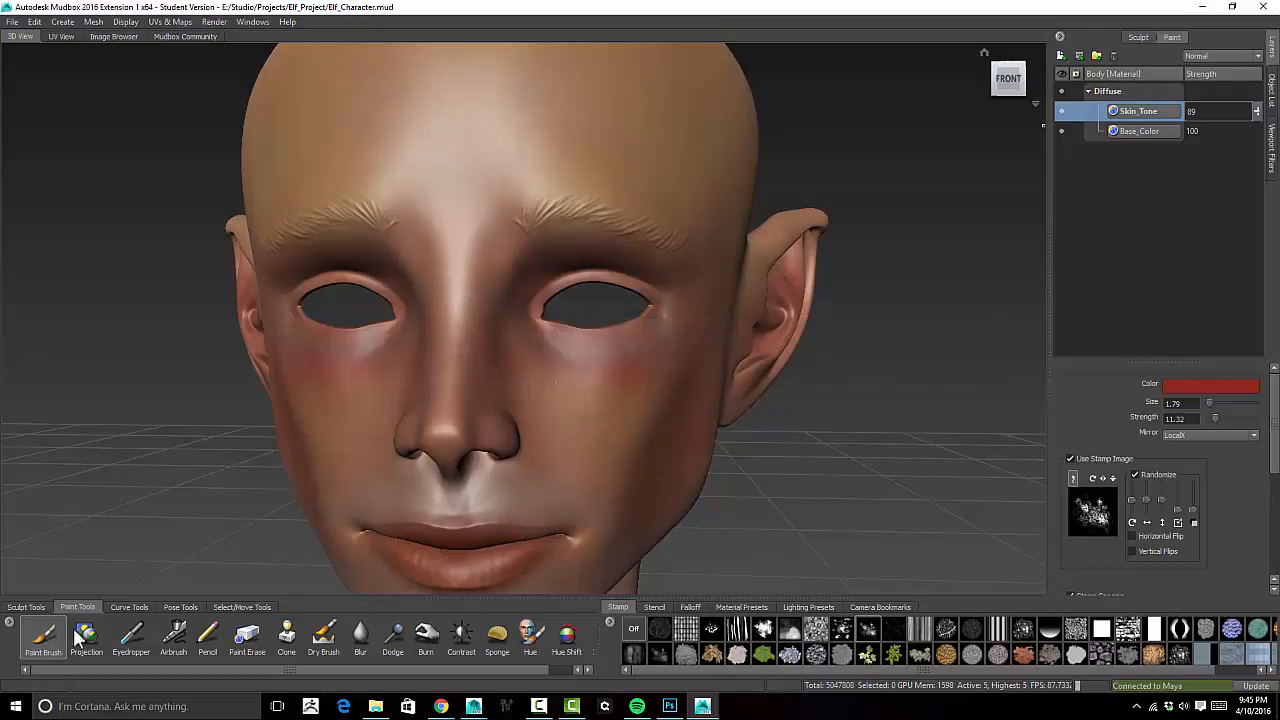
- Paint the eyebrows with a very dark reddish-brown color at brush size 0.26 on the EyeBrows layer
left_click(1213, 384)
left_click_drag(148, 393, 130, 361)
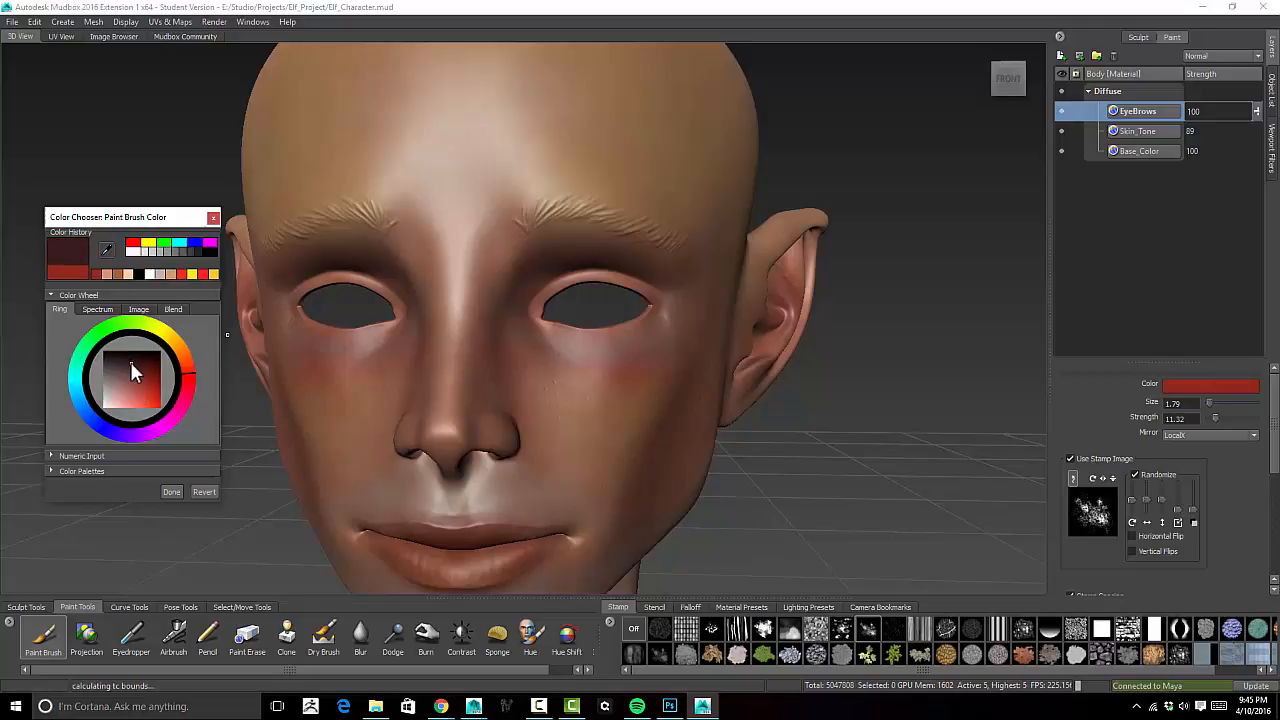
left_click(171, 491)
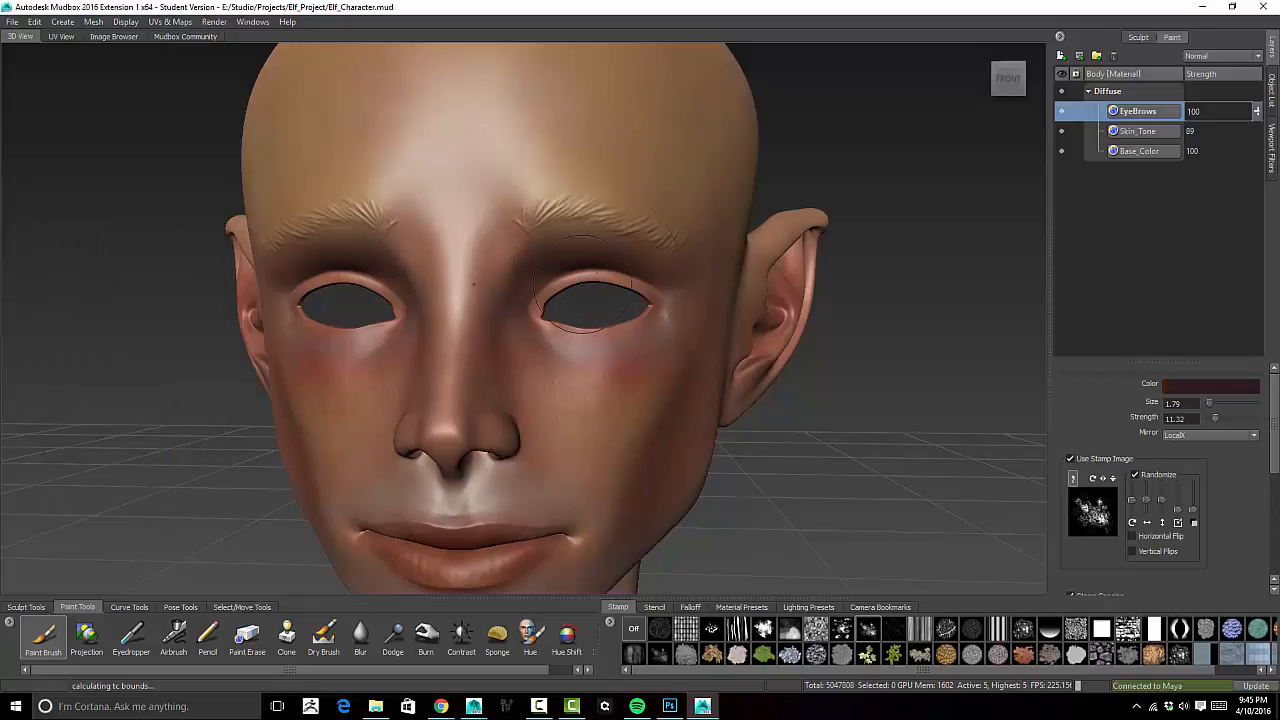
mouse_move(558, 223)
left_mouse_down()
mouse_move(468, 206)
mouse_move(624, 211)
left_mouse_up()
mouse_move(614, 231)
left_mouse_down()
mouse_move(632, 220)
mouse_move(655, 231)
mouse_move(638, 219)
left_mouse_up()
left_click_drag(632, 232, 653, 222)
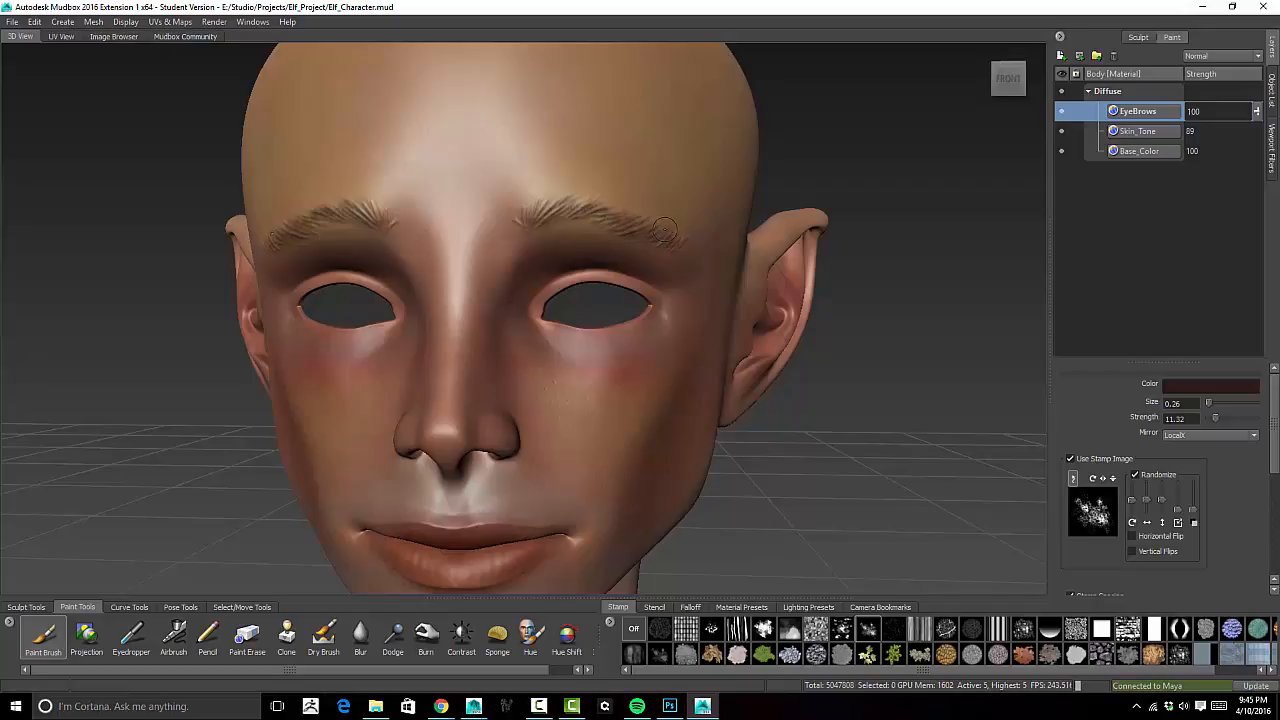
mouse_move(562, 215)
left_mouse_down()
mouse_move(575, 202)
mouse_move(535, 213)
mouse_move(547, 196)
mouse_move(589, 196)
left_mouse_up()
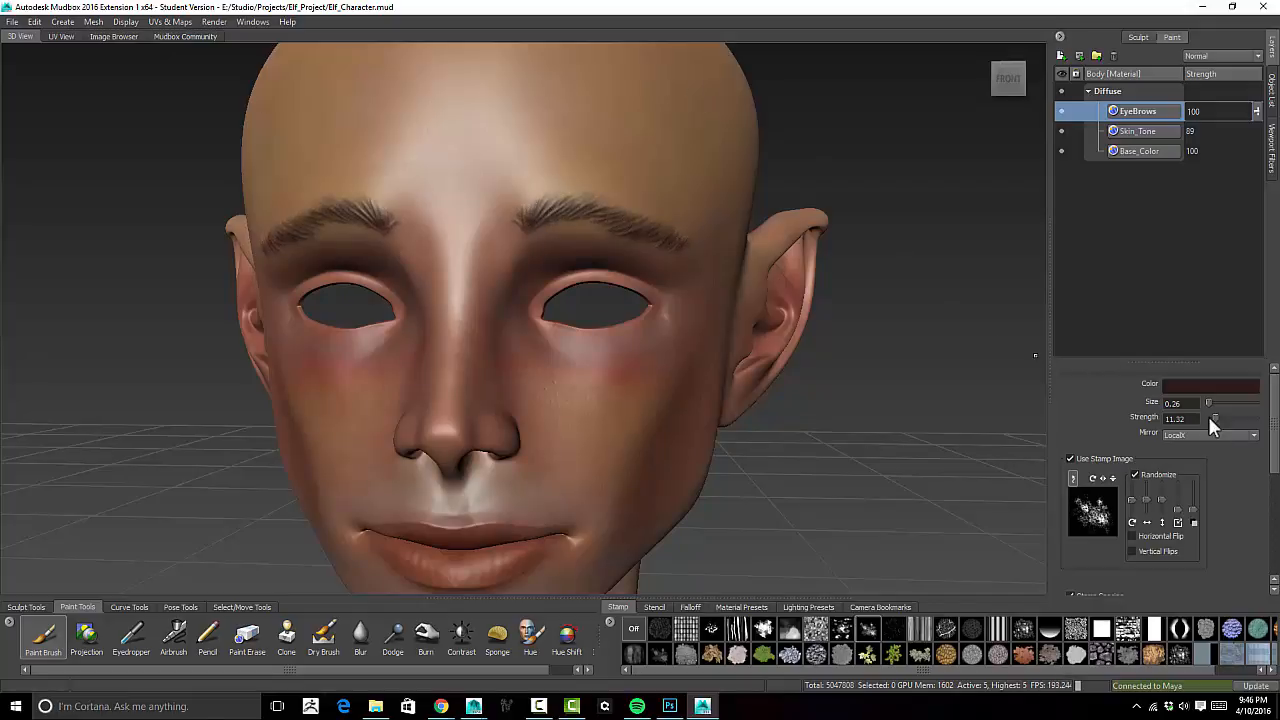
- Set the brush color to black, raise its strength to 100 and disable the stamp image
left_click(1200, 386)
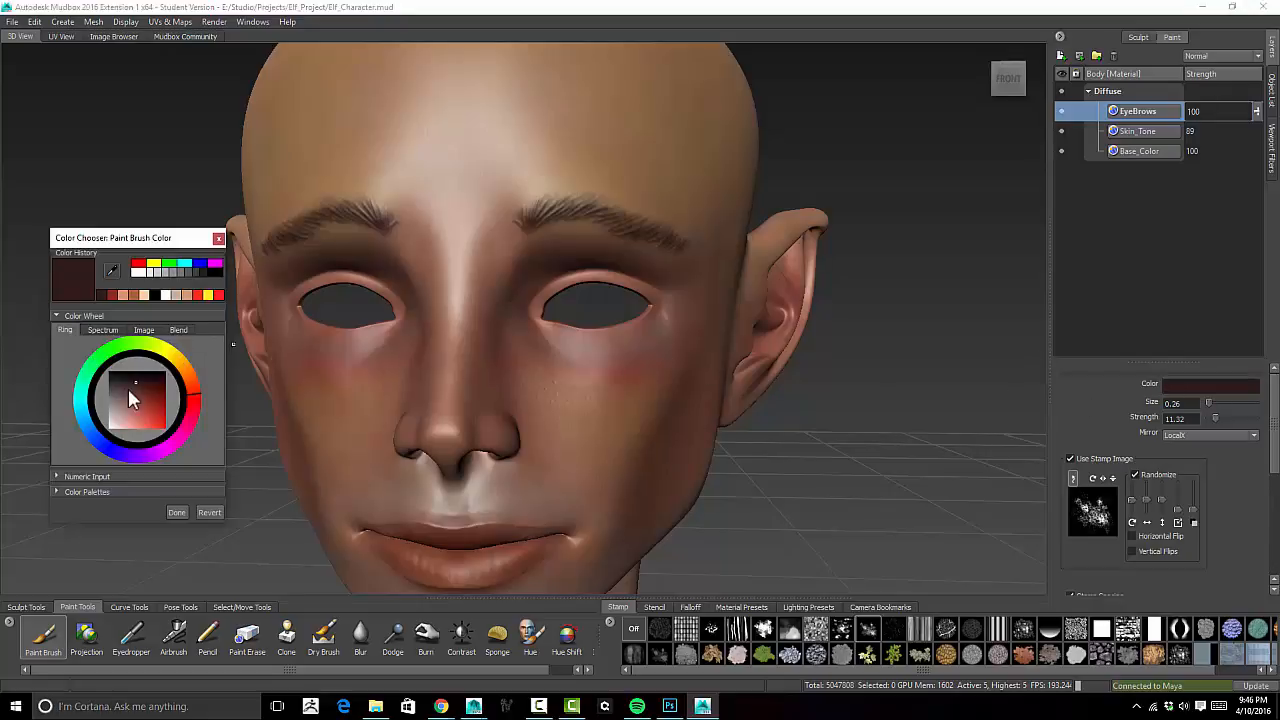
left_click_drag(128, 390, 75, 348)
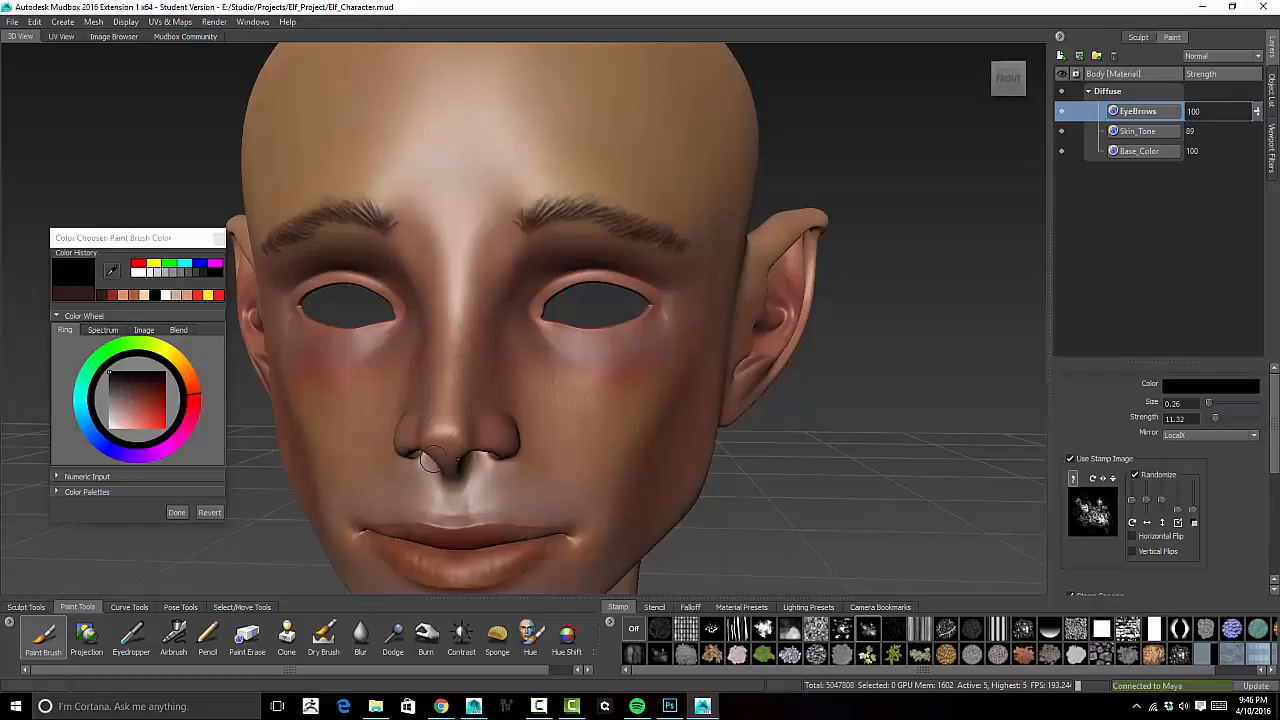
left_click(654, 607)
left_click(690, 607)
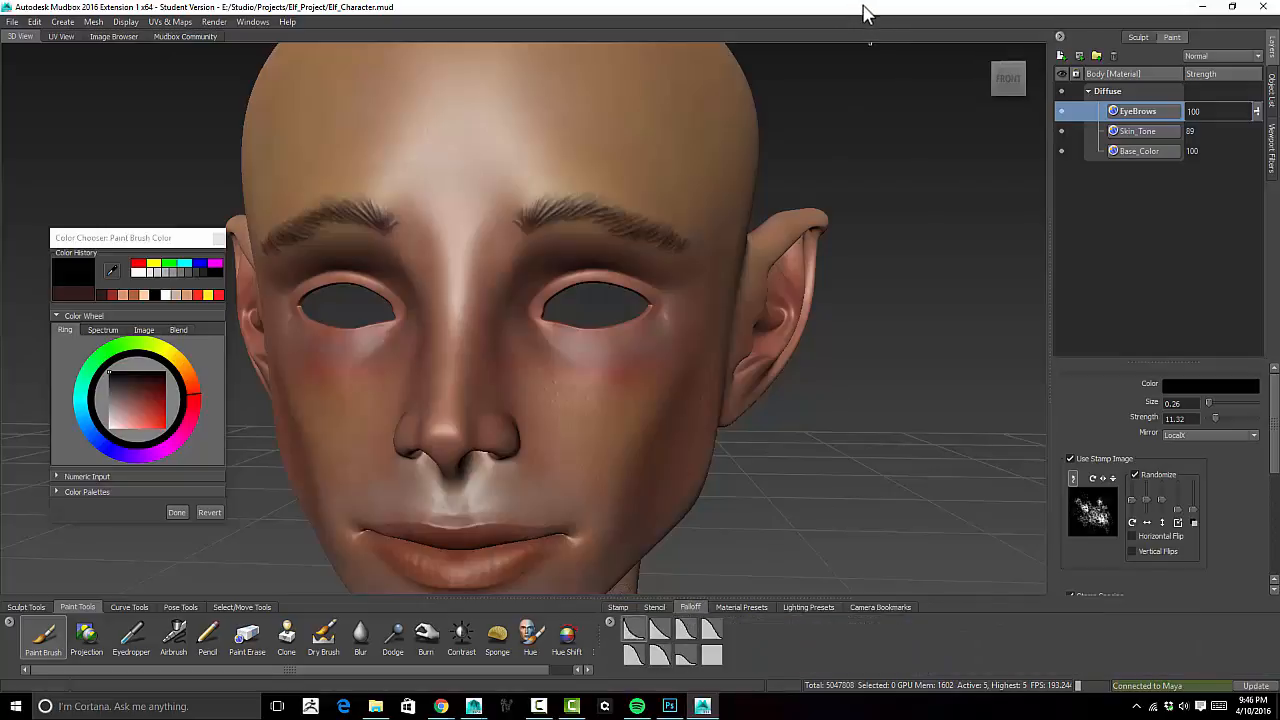
left_click(177, 511)
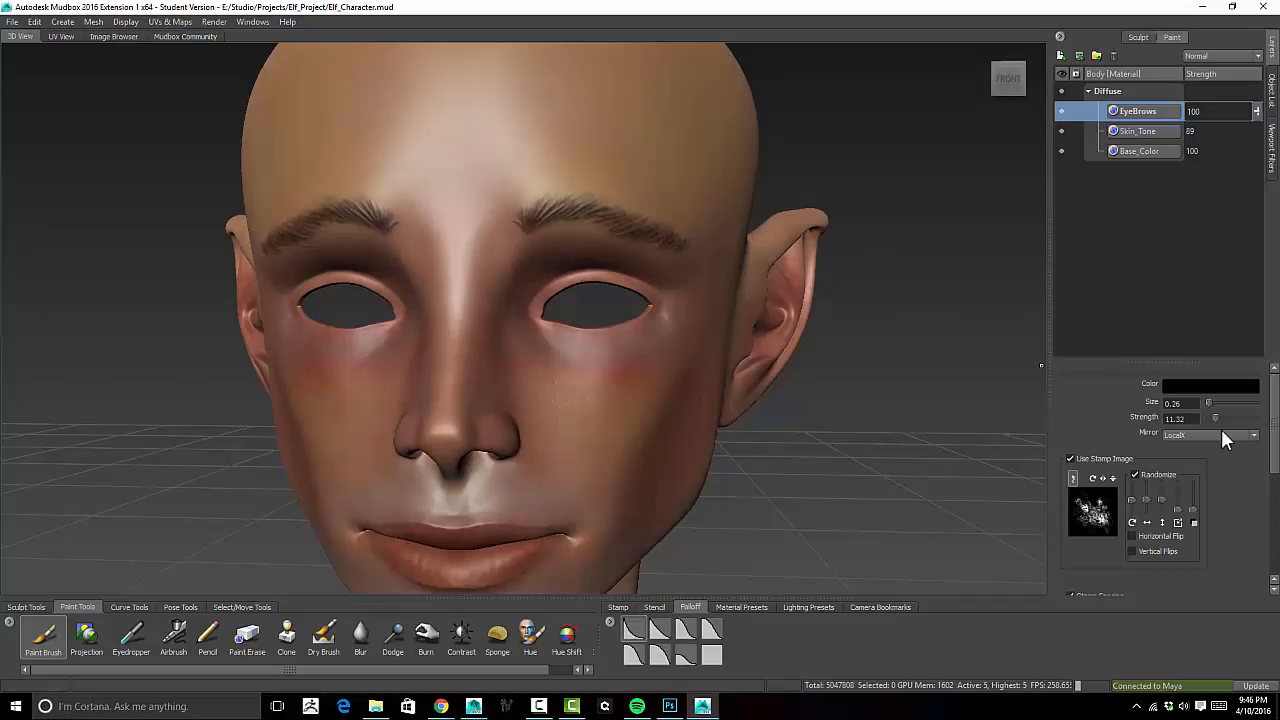
left_click_drag(1218, 419, 1278, 424)
left_click(1070, 458)
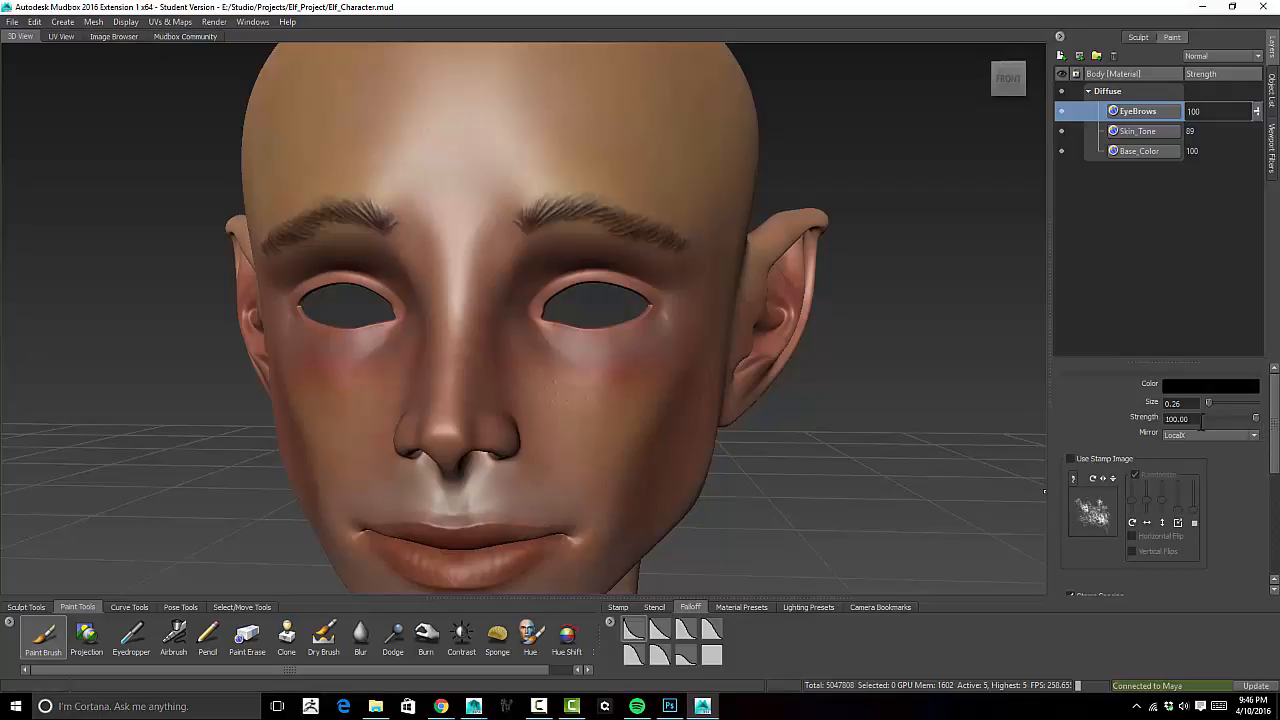
- Reduce the brush size to 0.15 and paint black hair strokes along the full length of the eyebrows
left_click_drag(530, 222, 508, 217)
key("ctrl+z")
left_click_drag(530, 228, 528, 222)
left_click_drag(556, 217, 597, 202)
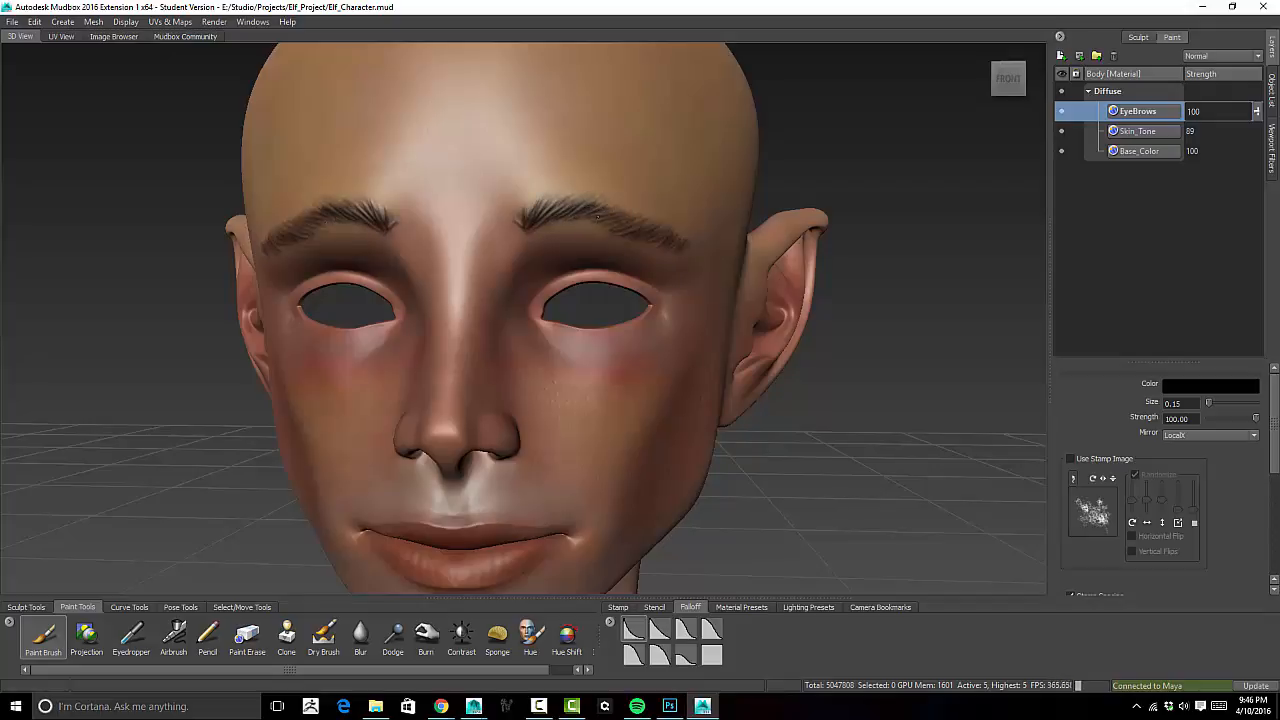
left_click_drag(603, 227, 655, 224)
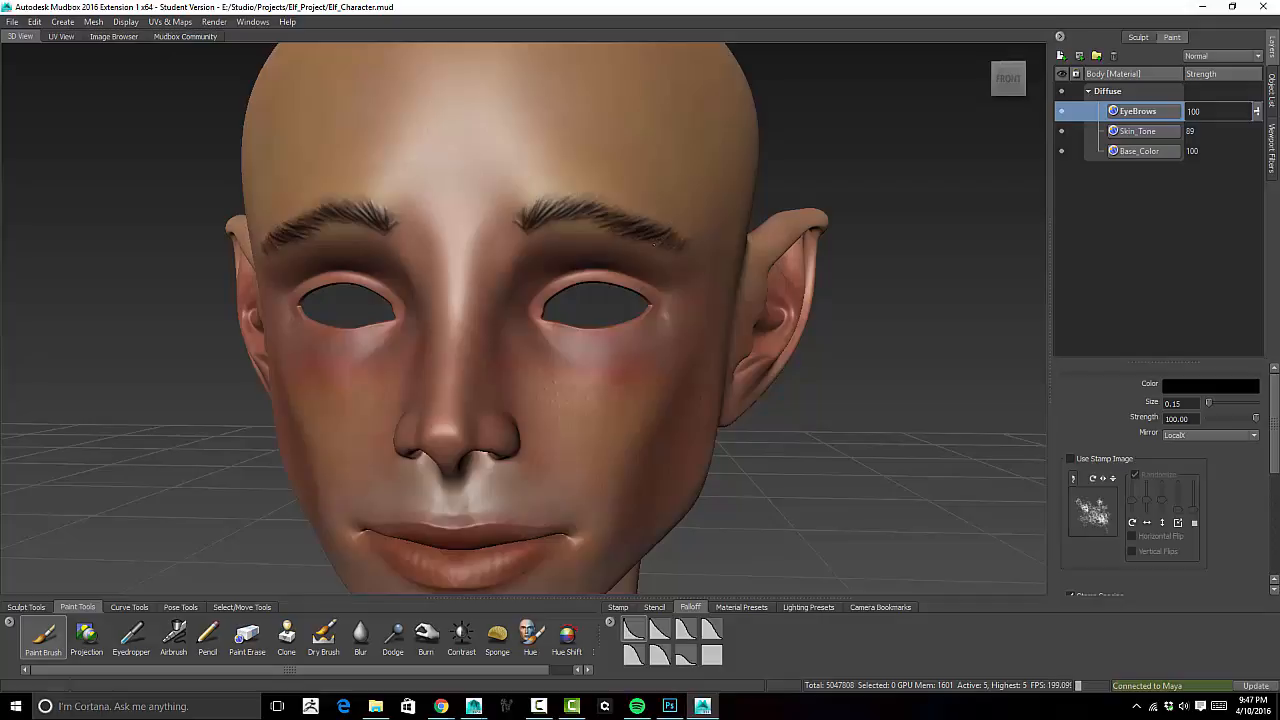
left_click_drag(661, 245, 672, 243)
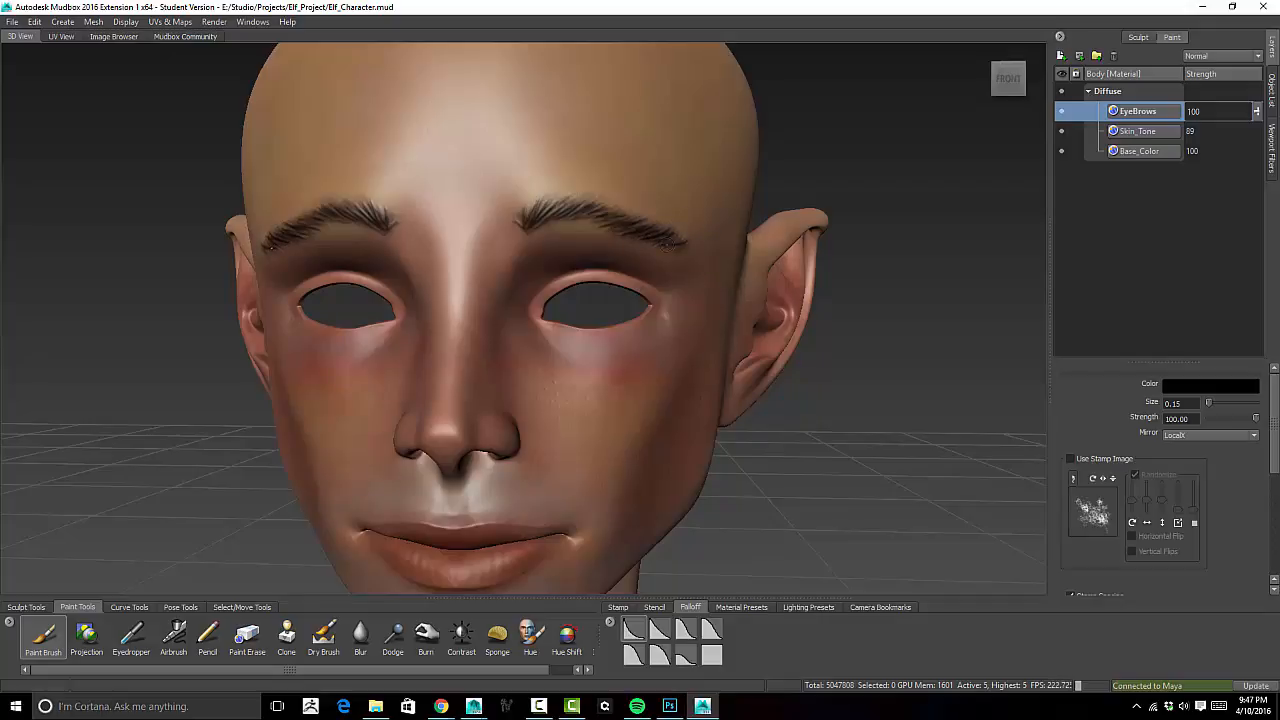
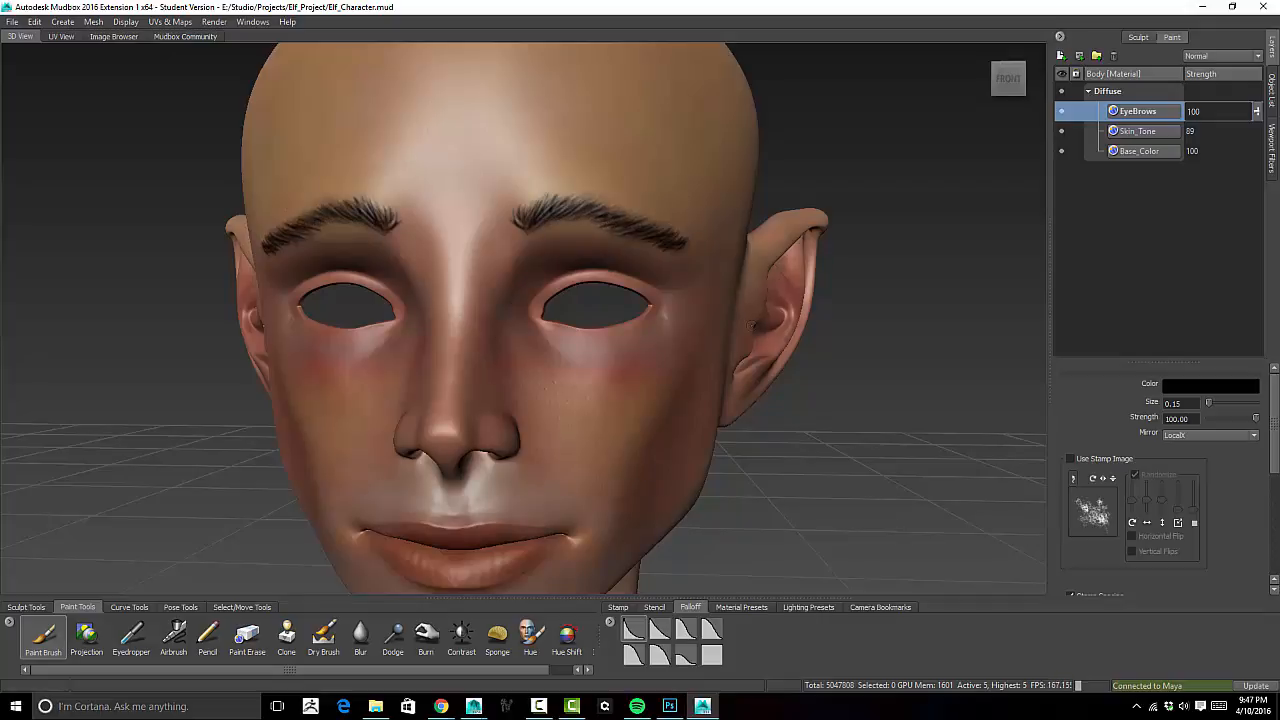
left_click_drag(750, 325, 735, 203, "alt")
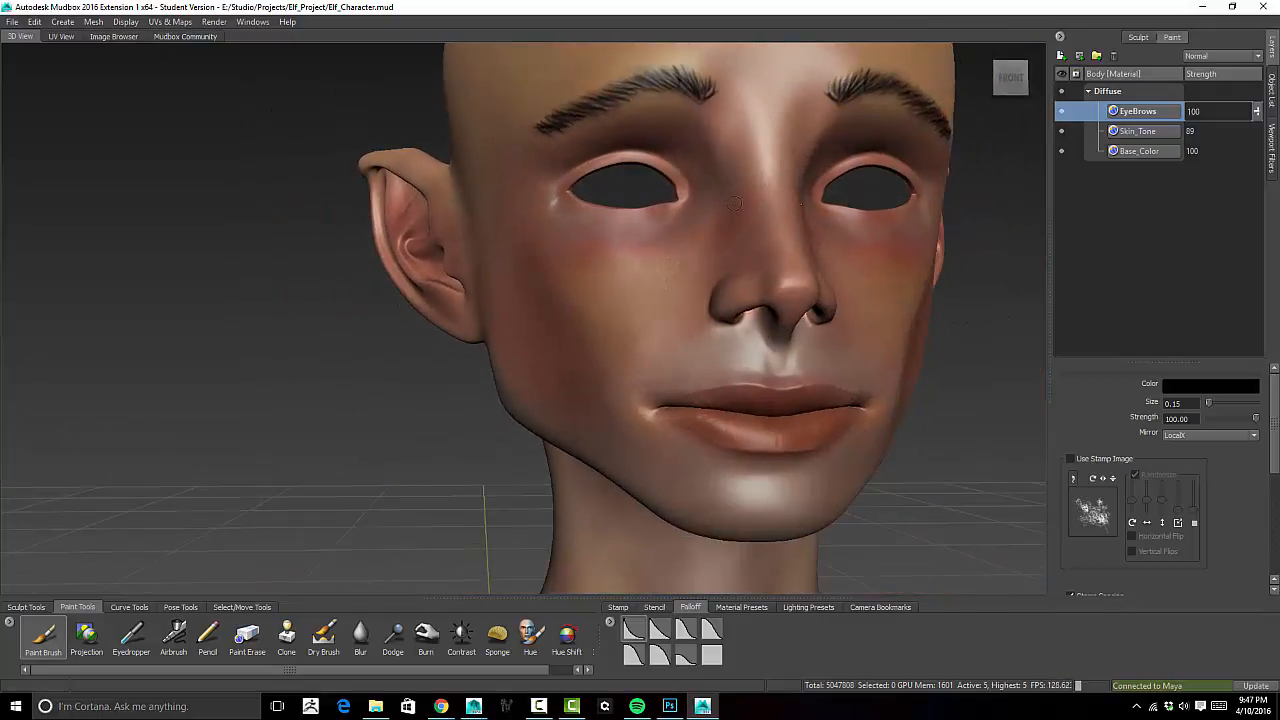
- Examine the painted eyebrows and face up close and from full-figure distance, from the front and the side
scroll(719, 272, "down", 12)
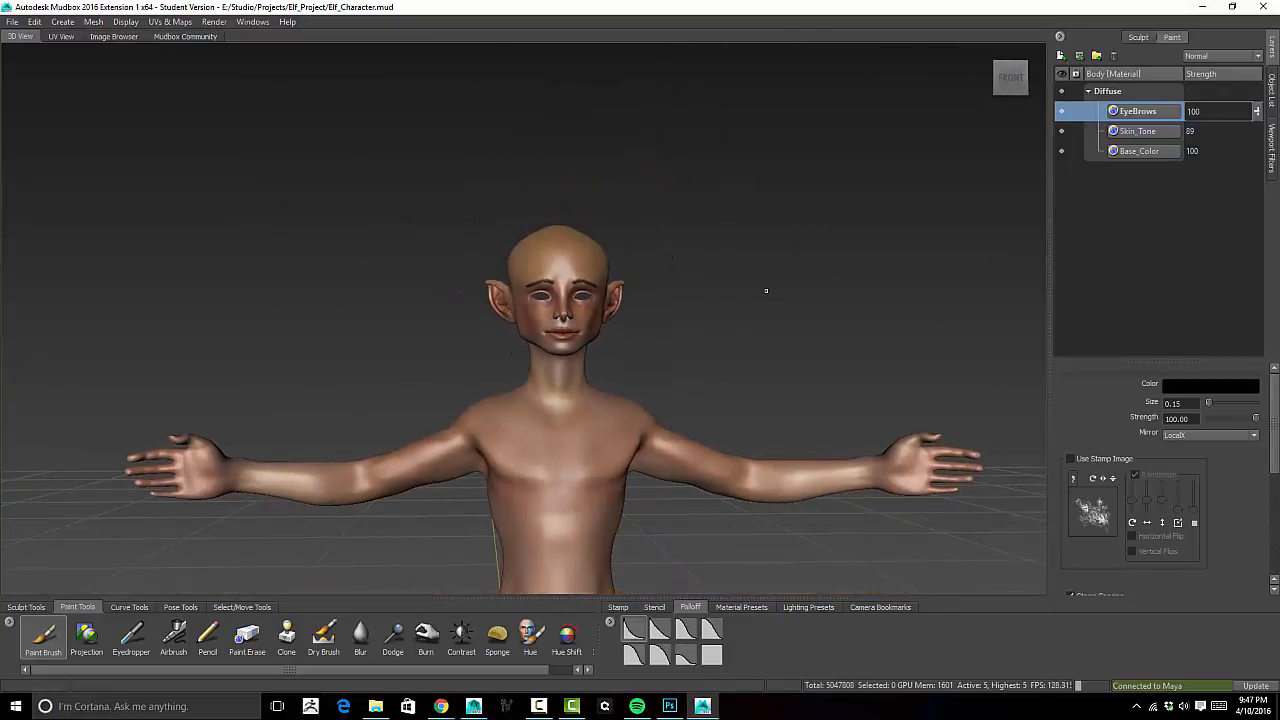
left_click_drag(766, 291, 700, 280, "alt")
scroll(700, 280, "up", 10)
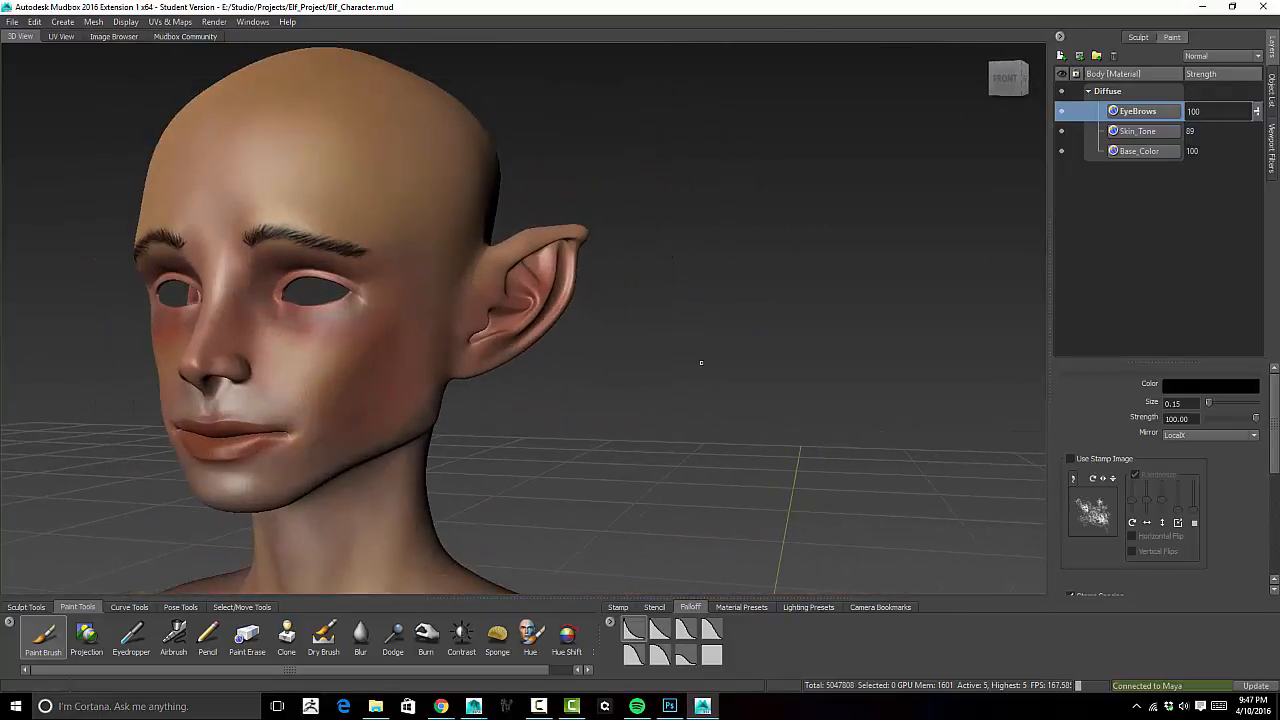
scroll(701, 362, "up", 5)
scroll(701, 362, "down", 6)
scroll(720, 420, "up", 8)
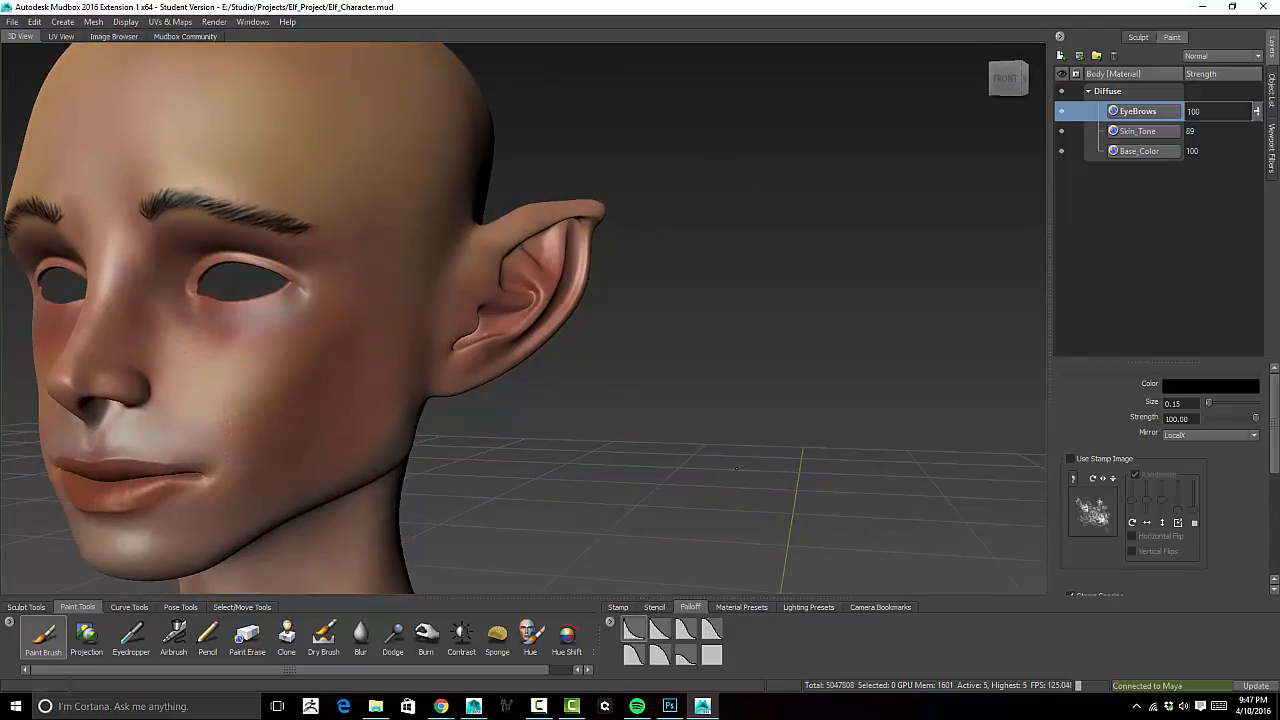
scroll(723, 309, "down", 10)
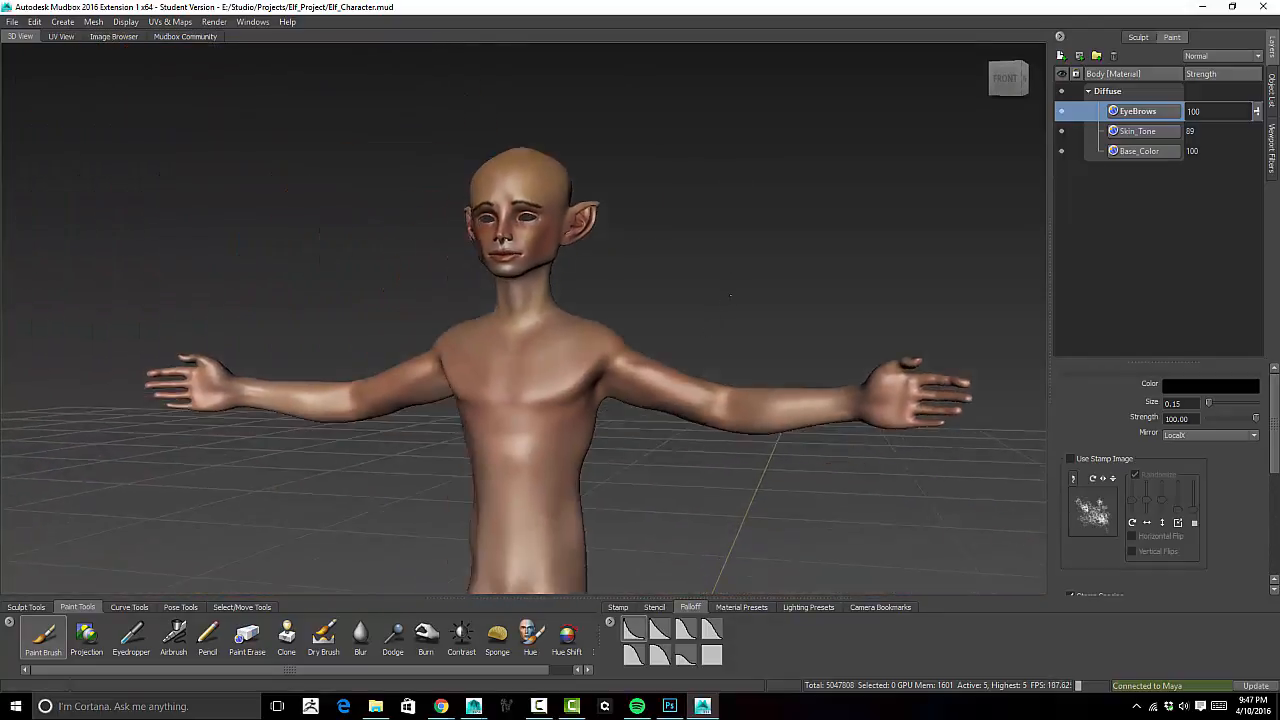
left_click_drag(730, 295, 821, 220, "alt")
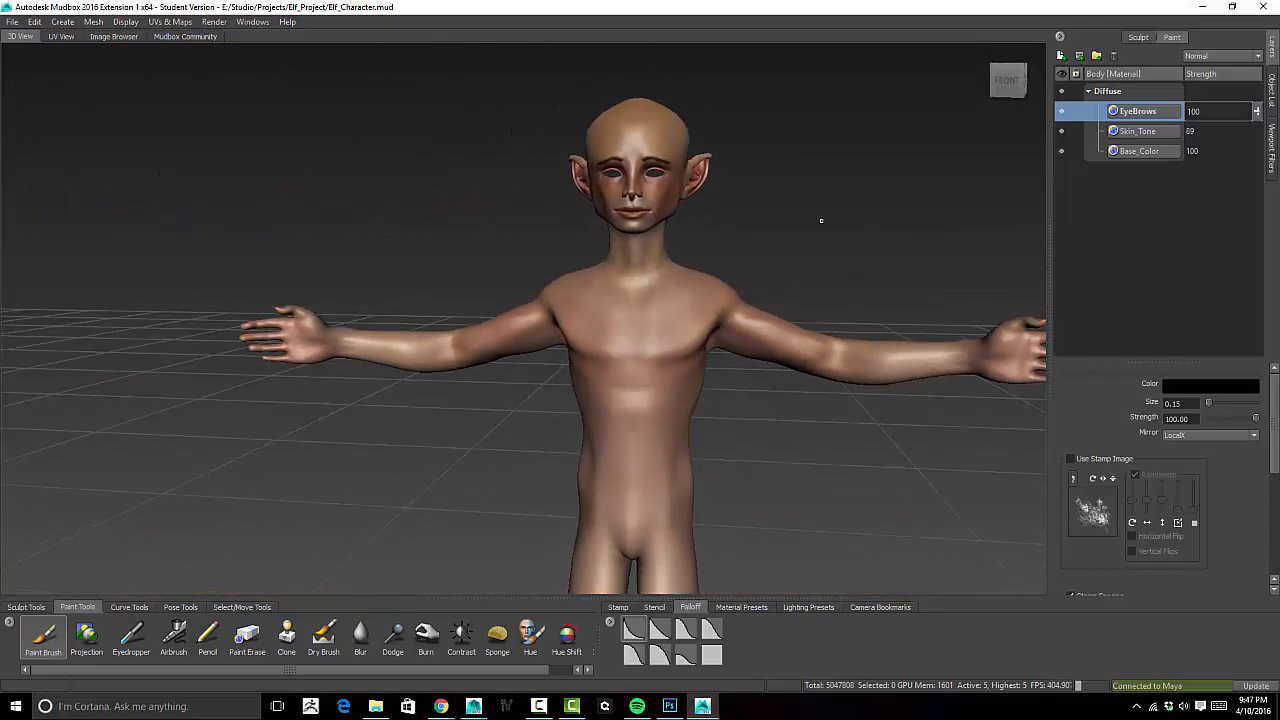
- Select the Skin_Tone layer and review the skin coloring over the whole body from head to feet
left_click(1152, 129)
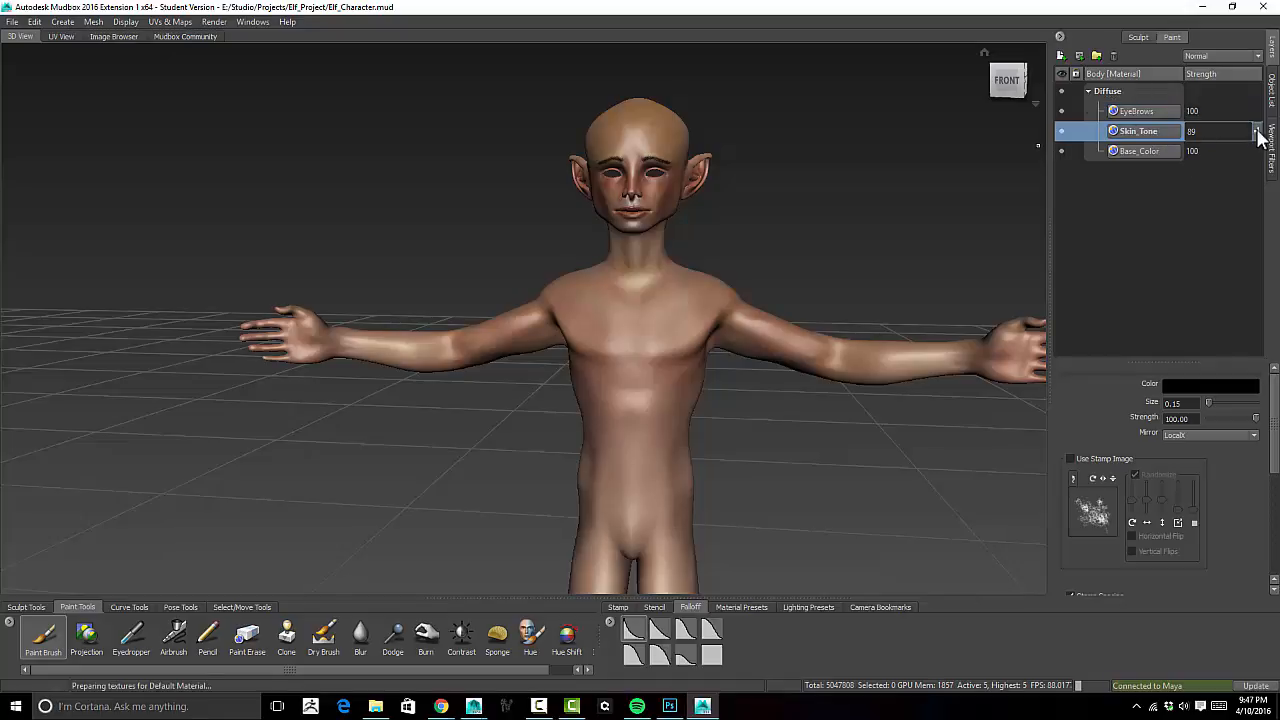
mouse_move(1257, 134)
left_mouse_down()
mouse_move(1260, 146)
mouse_move(1258, 131)
left_mouse_up()
left_click_drag(829, 229, 871, 260, "alt")
middle_click_drag(871, 260, 660, 150, "alt")
right_click_drag(660, 150, 782, 215, "alt")
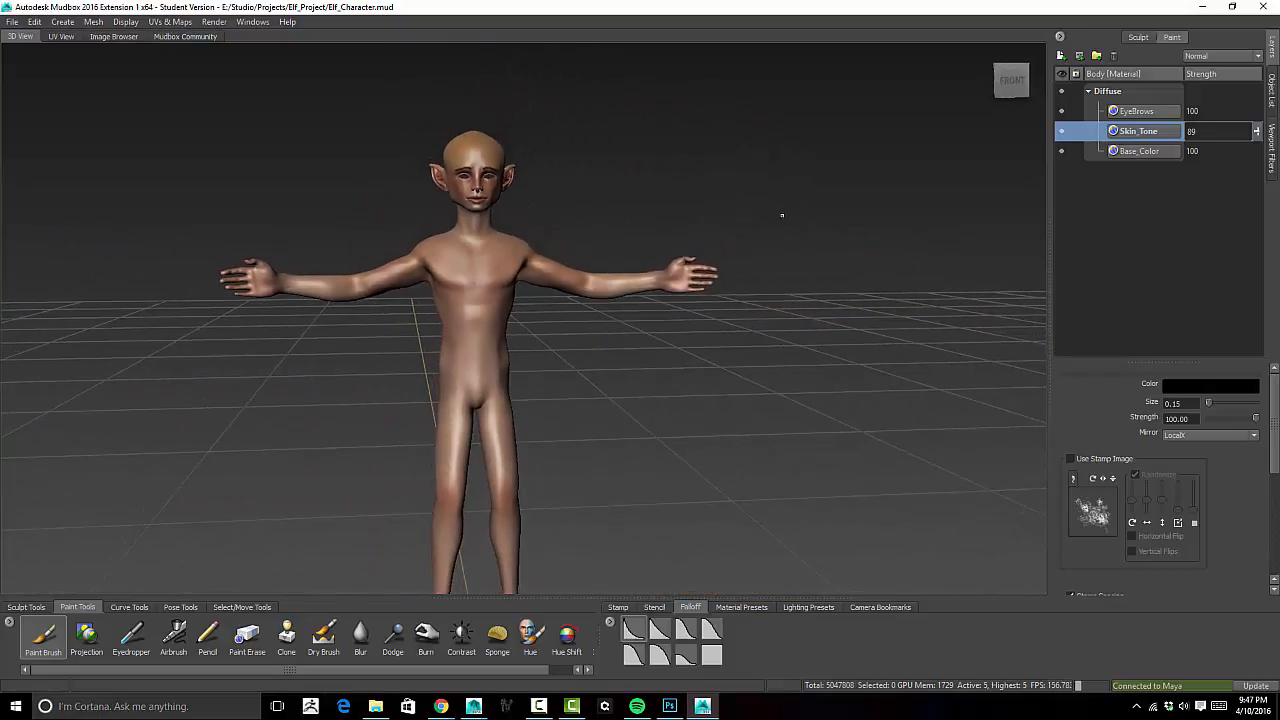
middle_click_drag(782, 215, 860, 94, "alt")
left_click_drag(860, 230, 794, 254, "alt")
mouse_move(794, 254)
middle_mouse_down("alt")
mouse_move(802, 271)
mouse_move(801, 256)
middle_mouse_up("alt")
right_click_drag(801, 256, 791, 208, "alt")
middle_click_drag(797, 214, 777, 206, "alt")
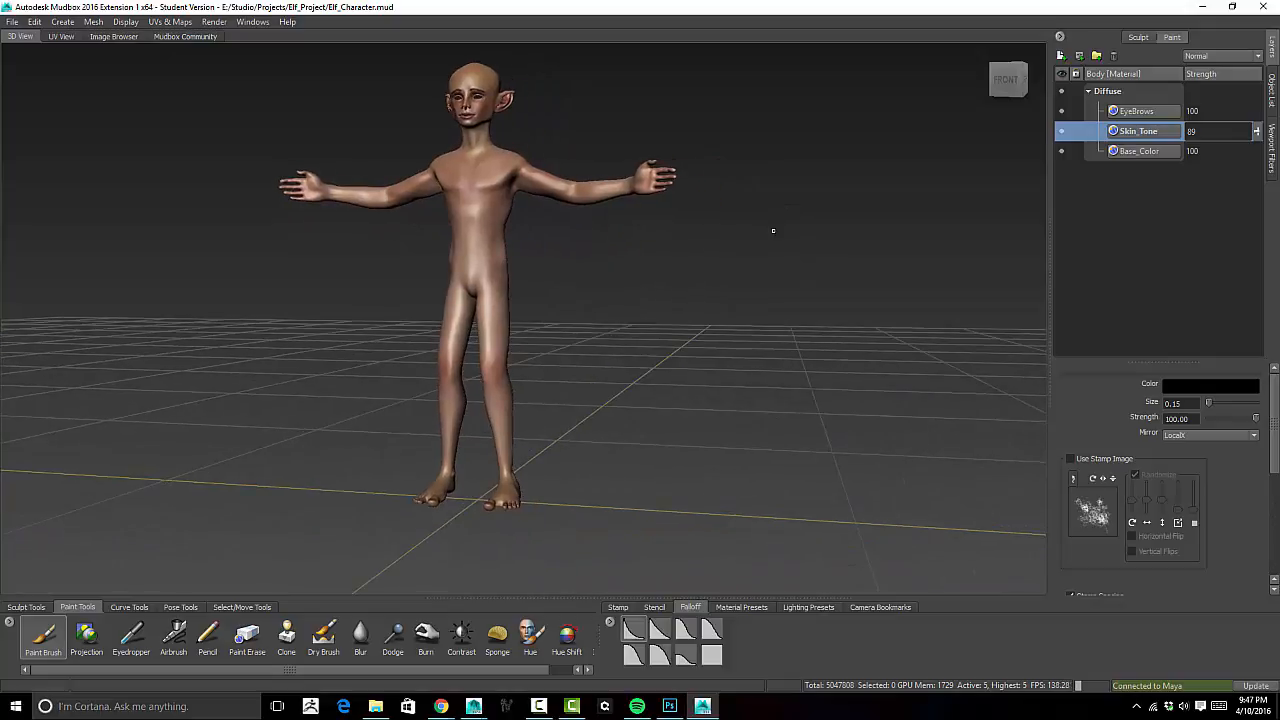
left_click_drag(773, 231, 745, 365, "alt")
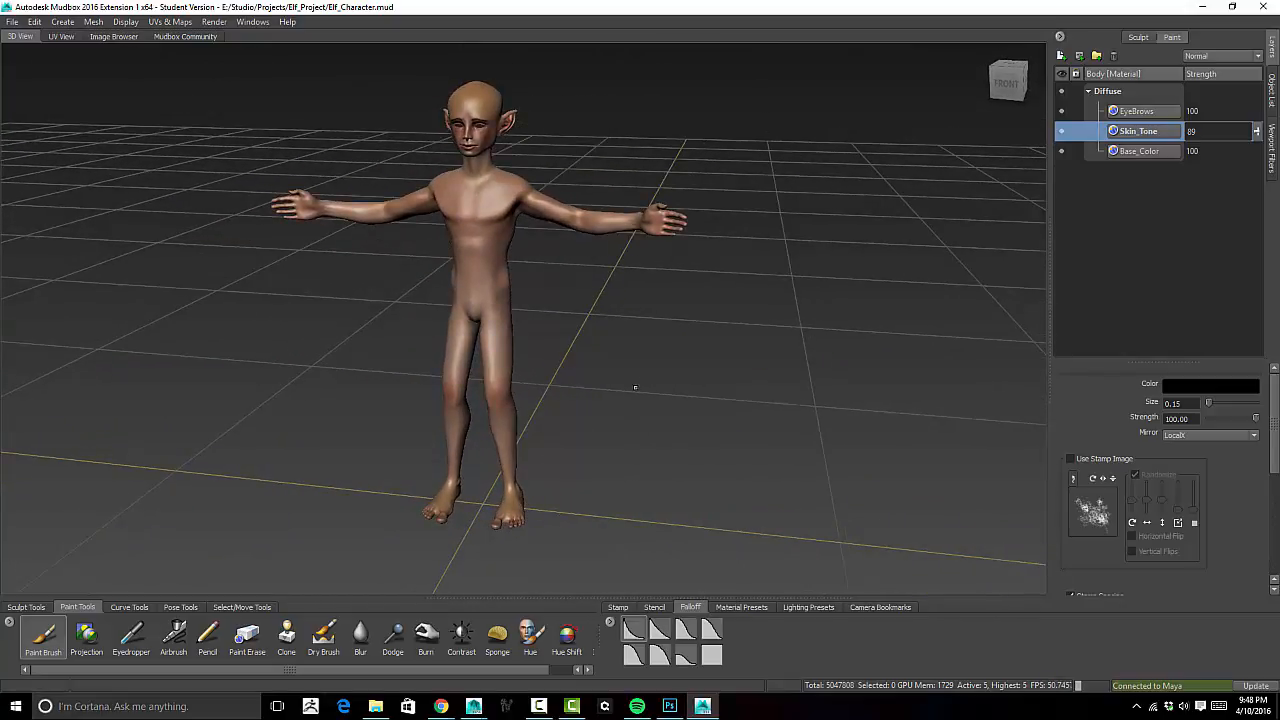
mouse_move(659, 376)
left_mouse_down("alt")
mouse_move(686, 377)
mouse_move(671, 377)
left_mouse_up("alt")
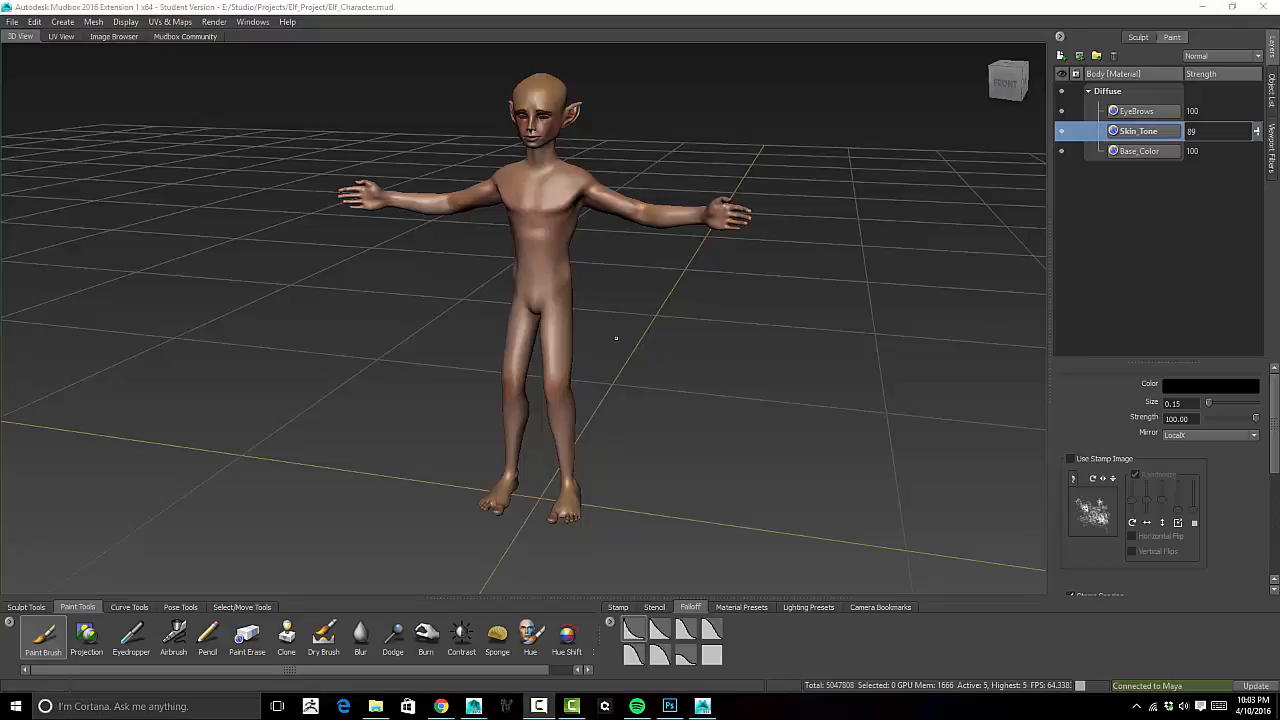
- Examine the painted face, ears, neck and chest from several angles and distances
left_click_drag(665, 379, 609, 337, "alt")
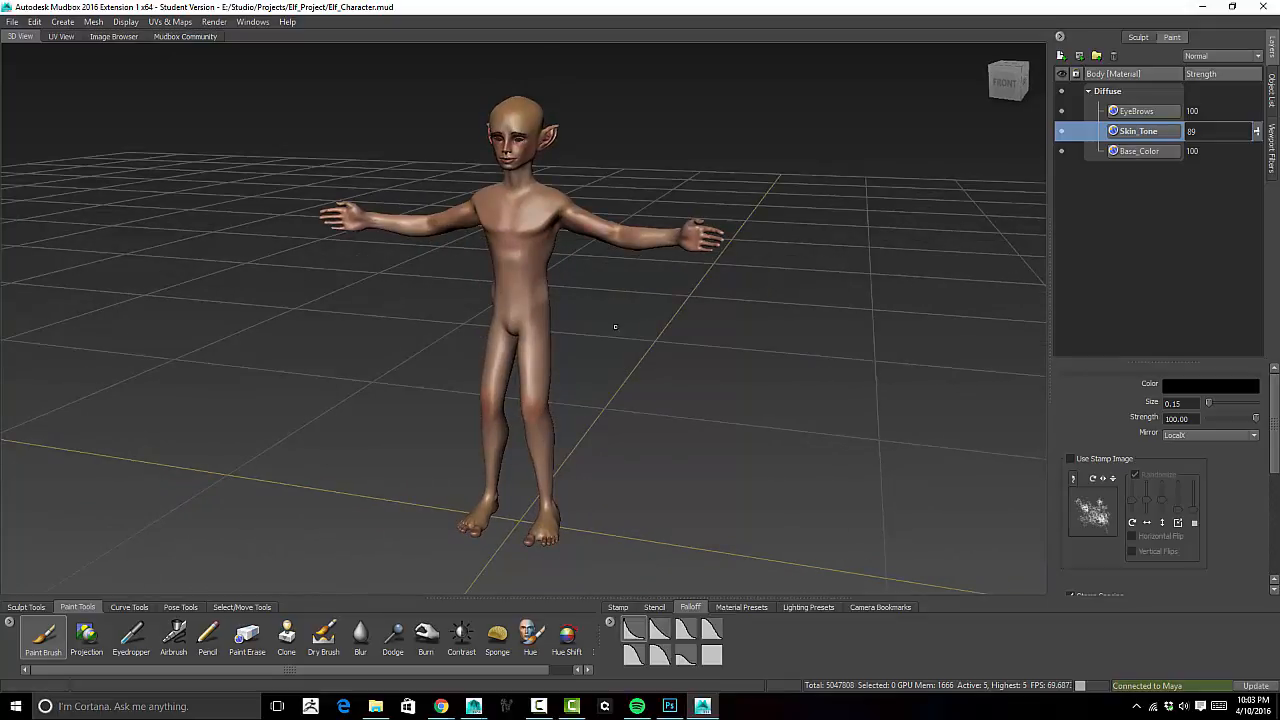
middle_click_drag(614, 276, 611, 371, "alt")
right_click_drag(611, 371, 707, 492, "alt")
left_click_drag(707, 492, 709, 401, "alt")
left_click_drag(724, 380, 711, 334, "alt")
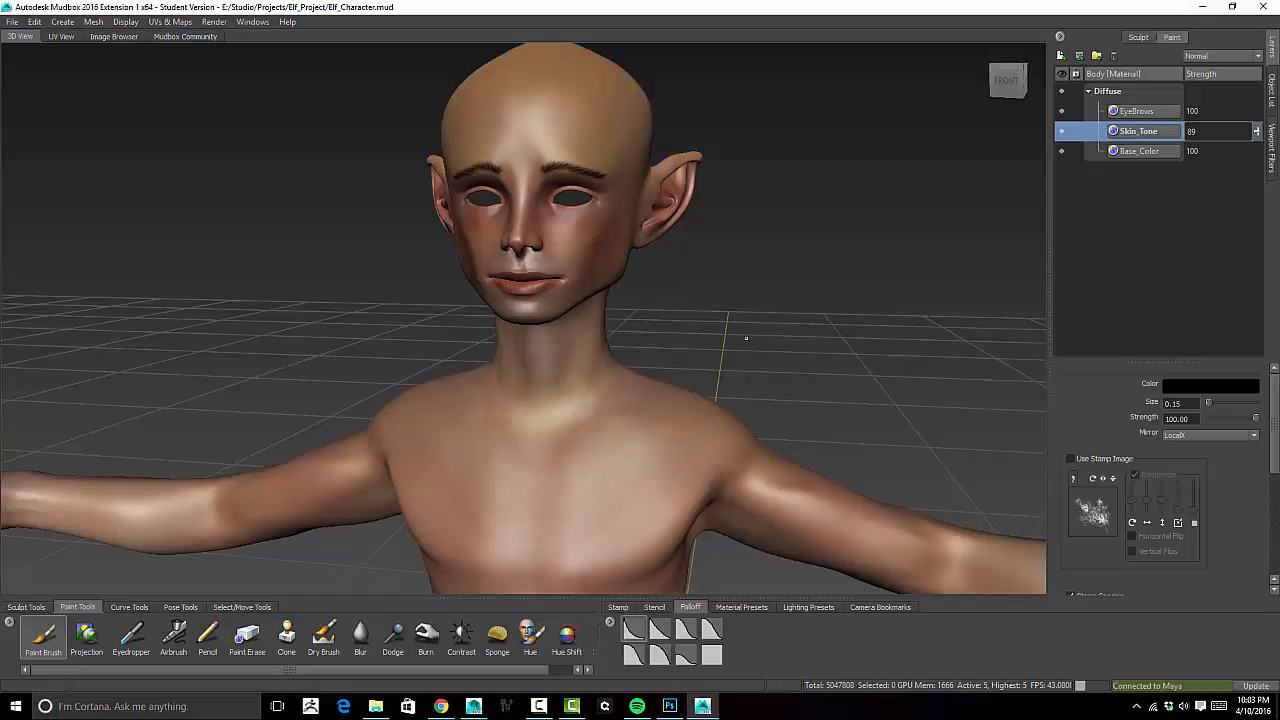
left_click_drag(725, 321, 598, 294, "alt")
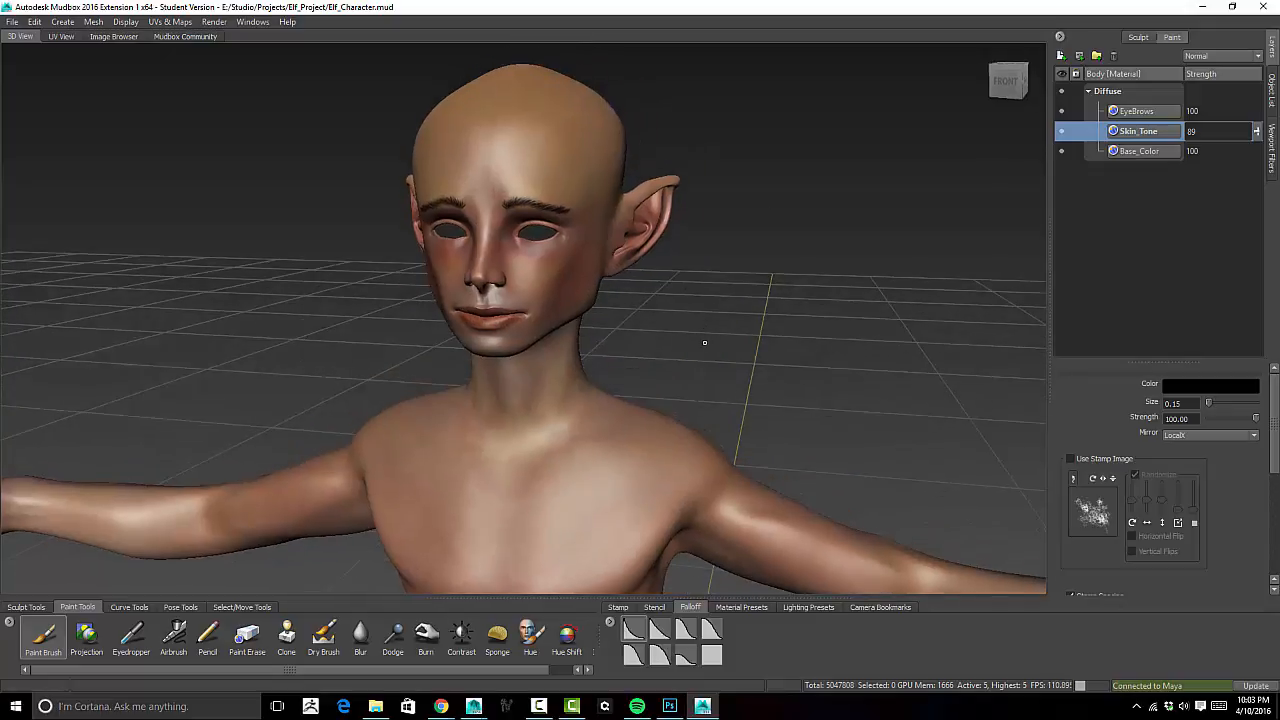
left_click_drag(704, 343, 736, 381, "alt")
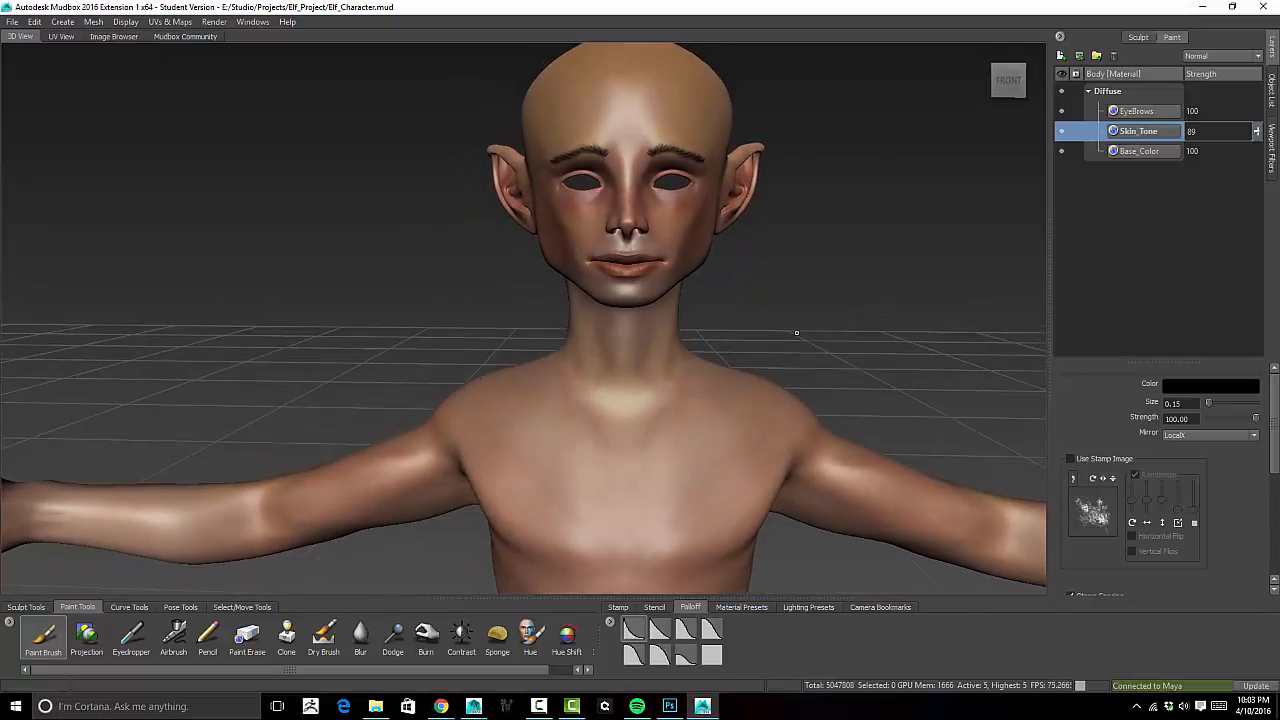
left_click_drag(796, 332, 705, 343, "alt")
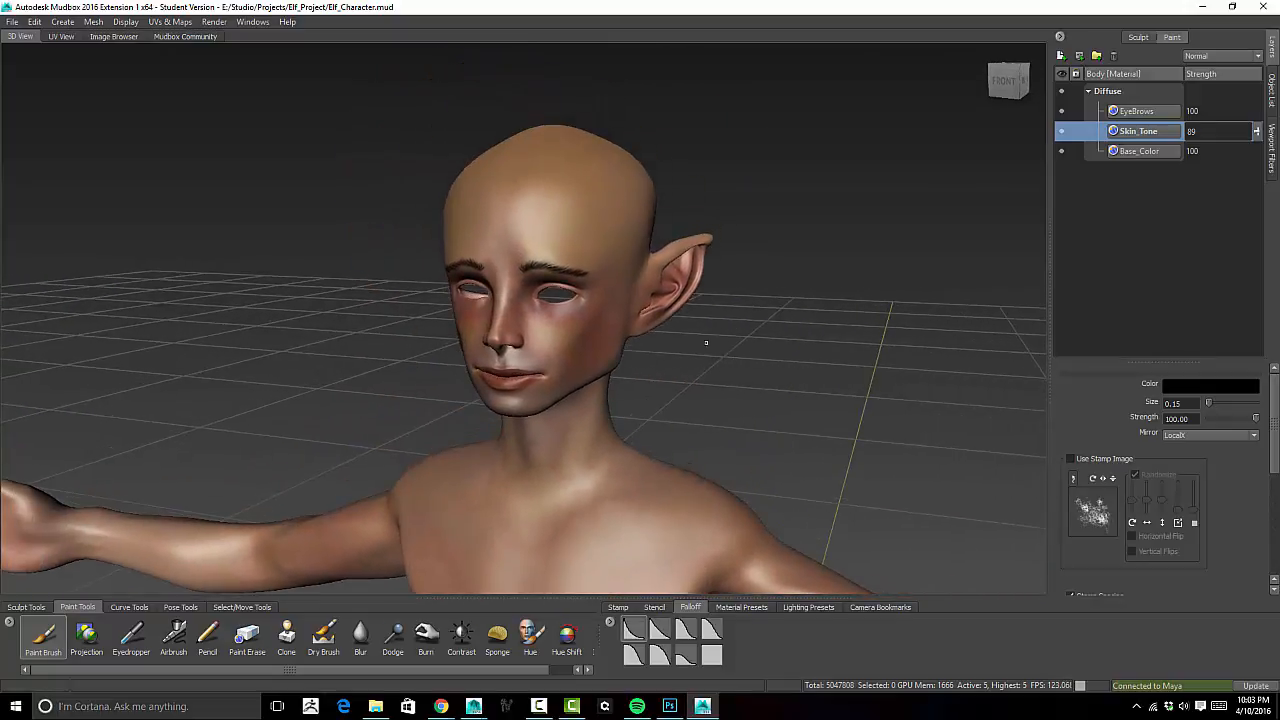
right_click_drag(706, 343, 753, 375, "alt")
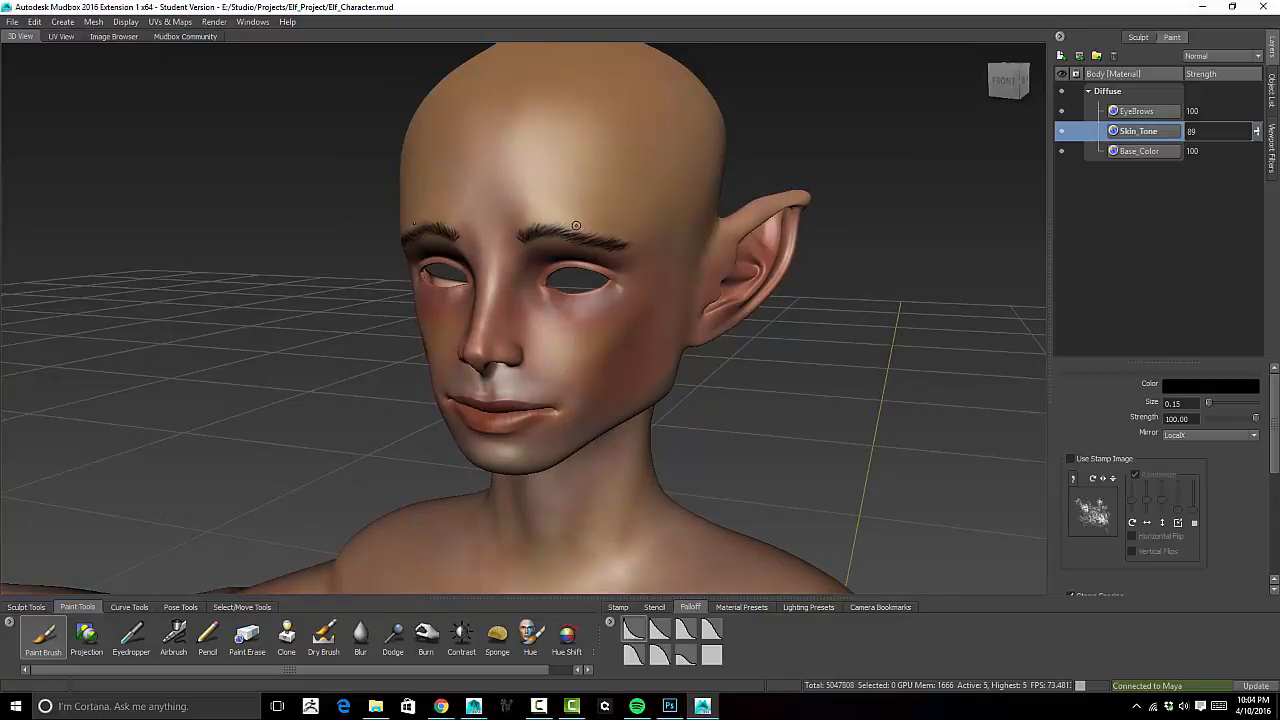
left_click_drag(849, 431, 774, 406, "alt")
right_click_drag(774, 406, 800, 343, "alt")
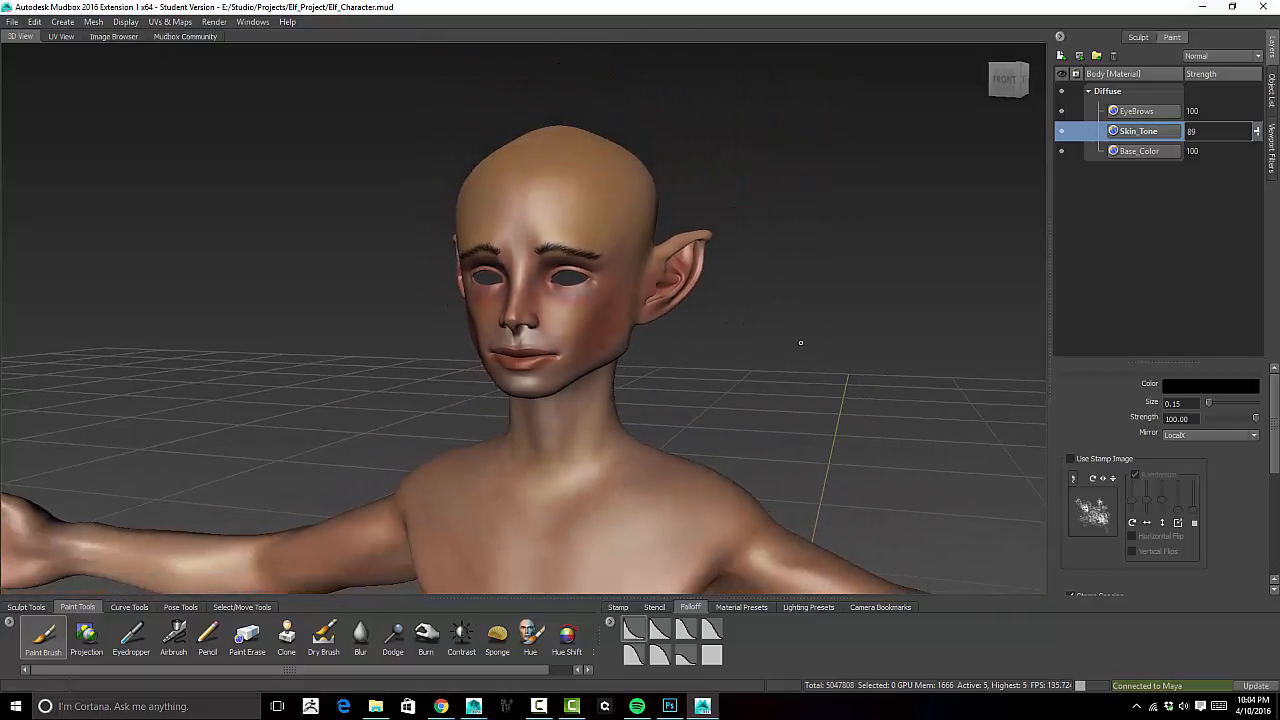
- Create a new 4096 paint layer named Spec above EyeBrows in the Diffuse channel
left_click(1137, 112)
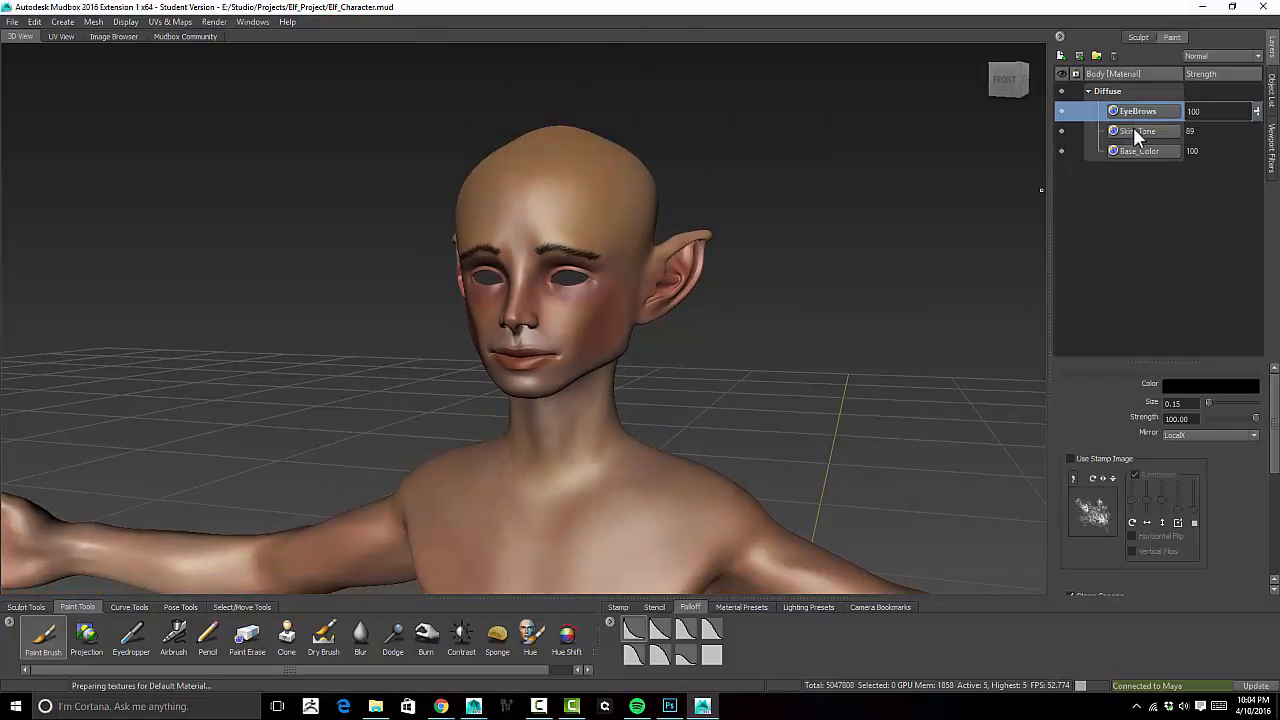
right_click(1101, 193)
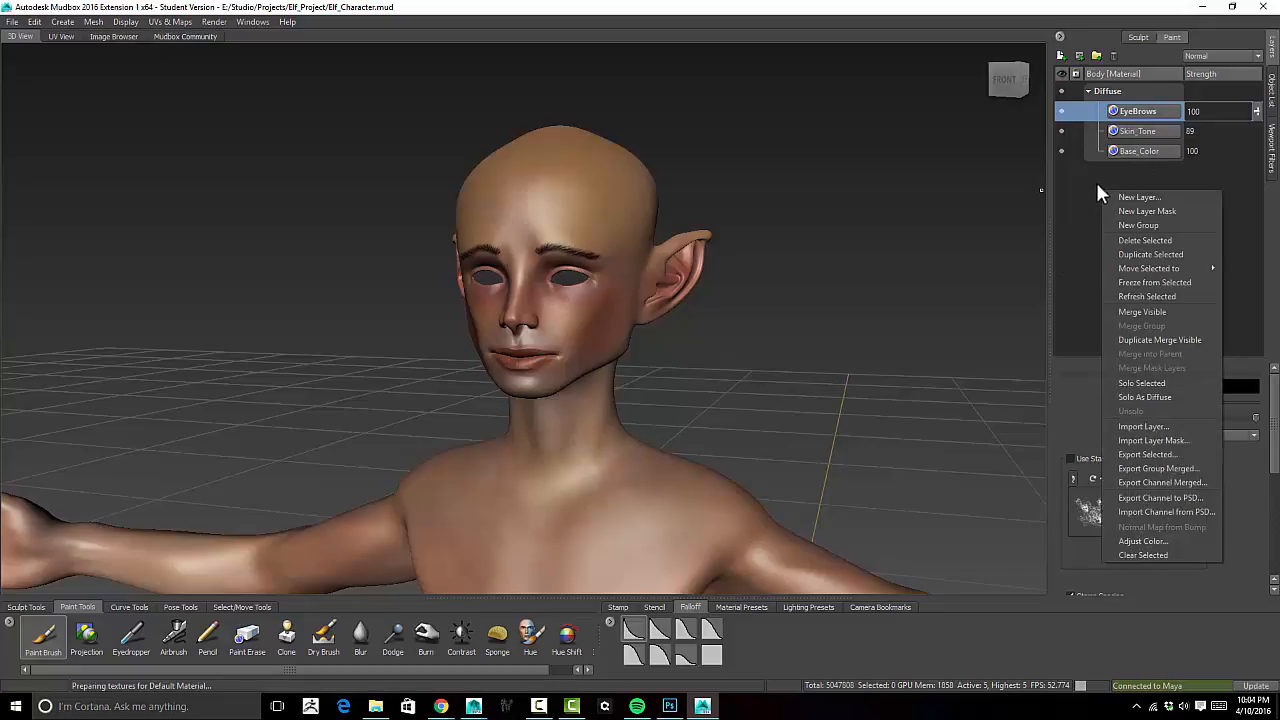
left_click(1118, 198)
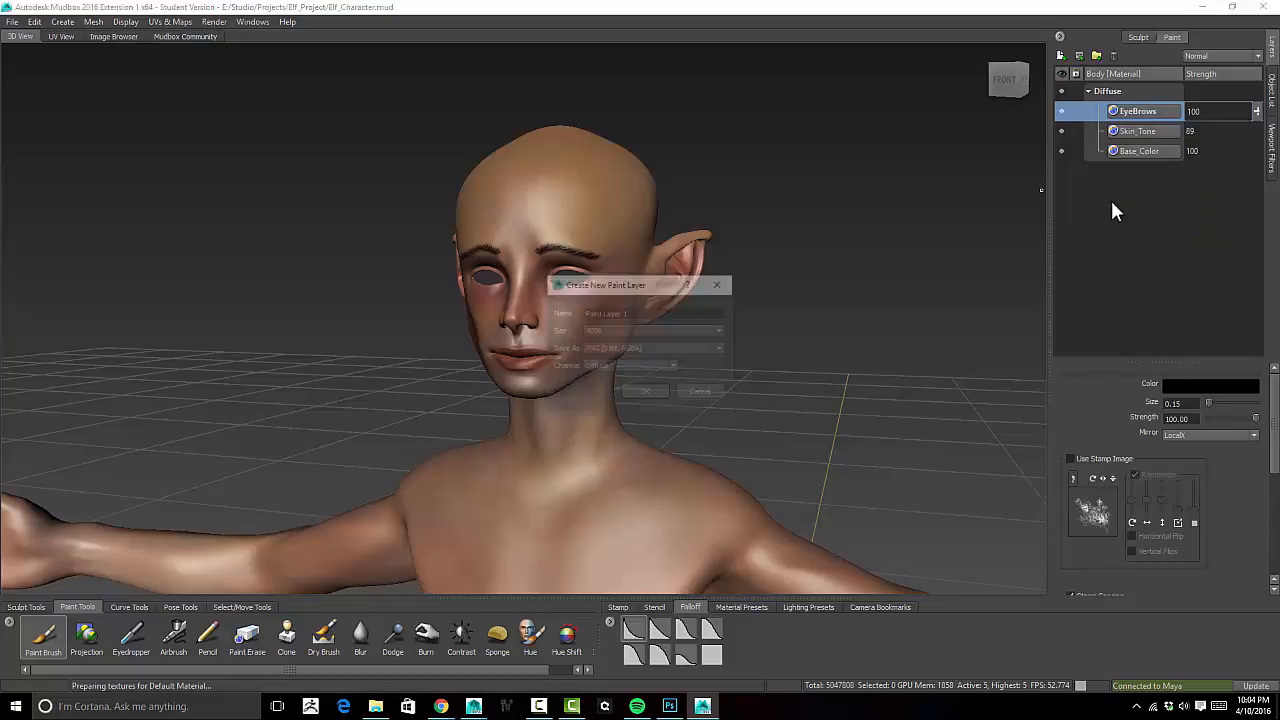
mouse_move(626, 285)
left_mouse_down()
mouse_move(712, 232)
mouse_move(723, 207)
left_mouse_up()
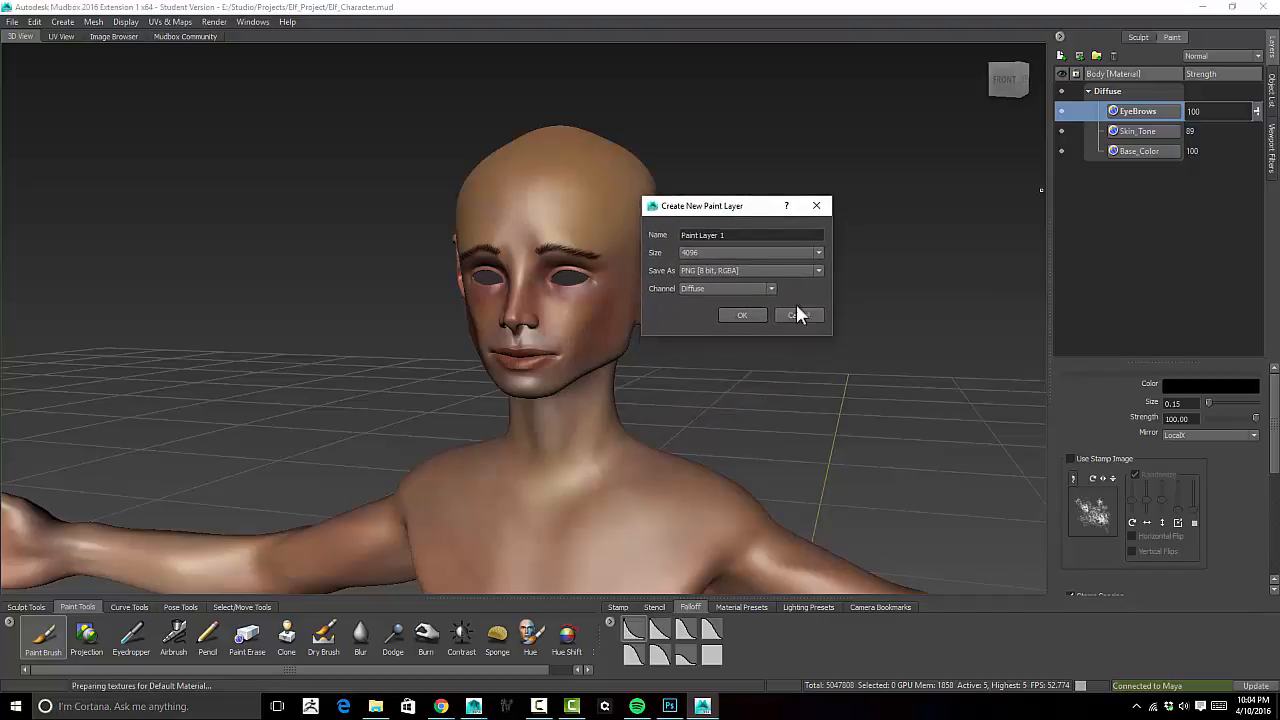
left_click(740, 290)
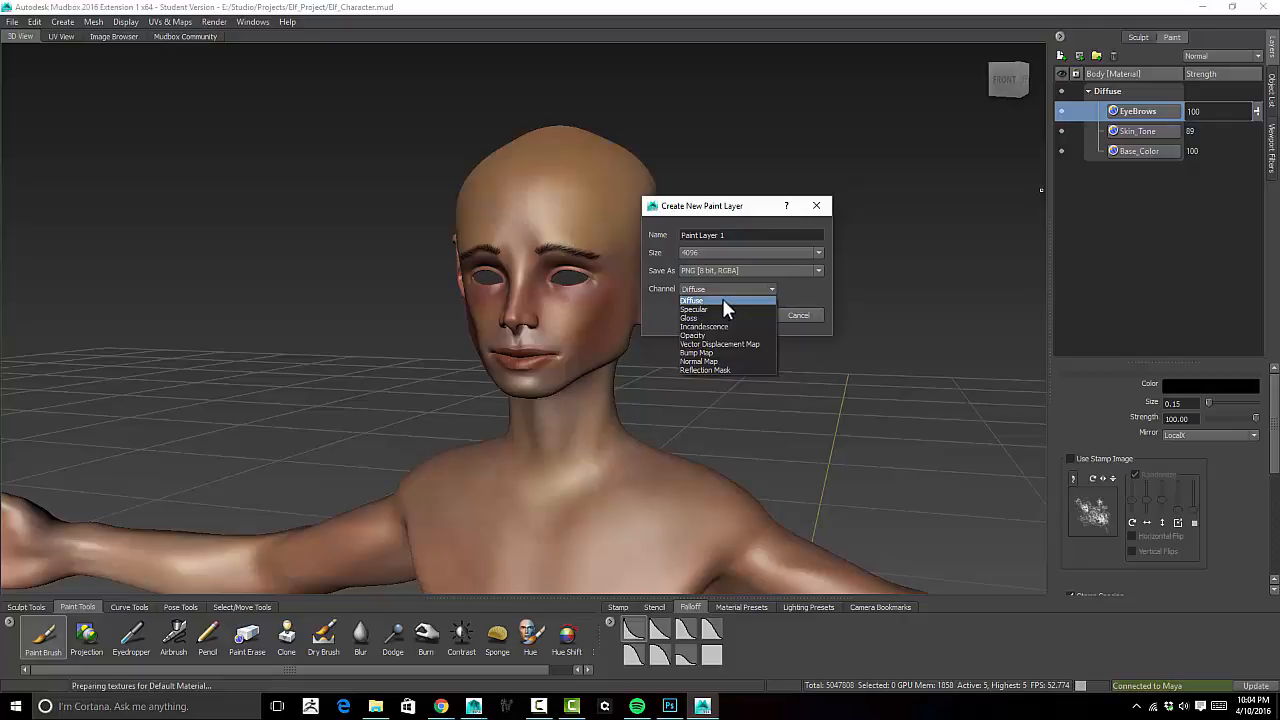
left_click(722, 300)
left_click_drag(739, 235, 629, 226)
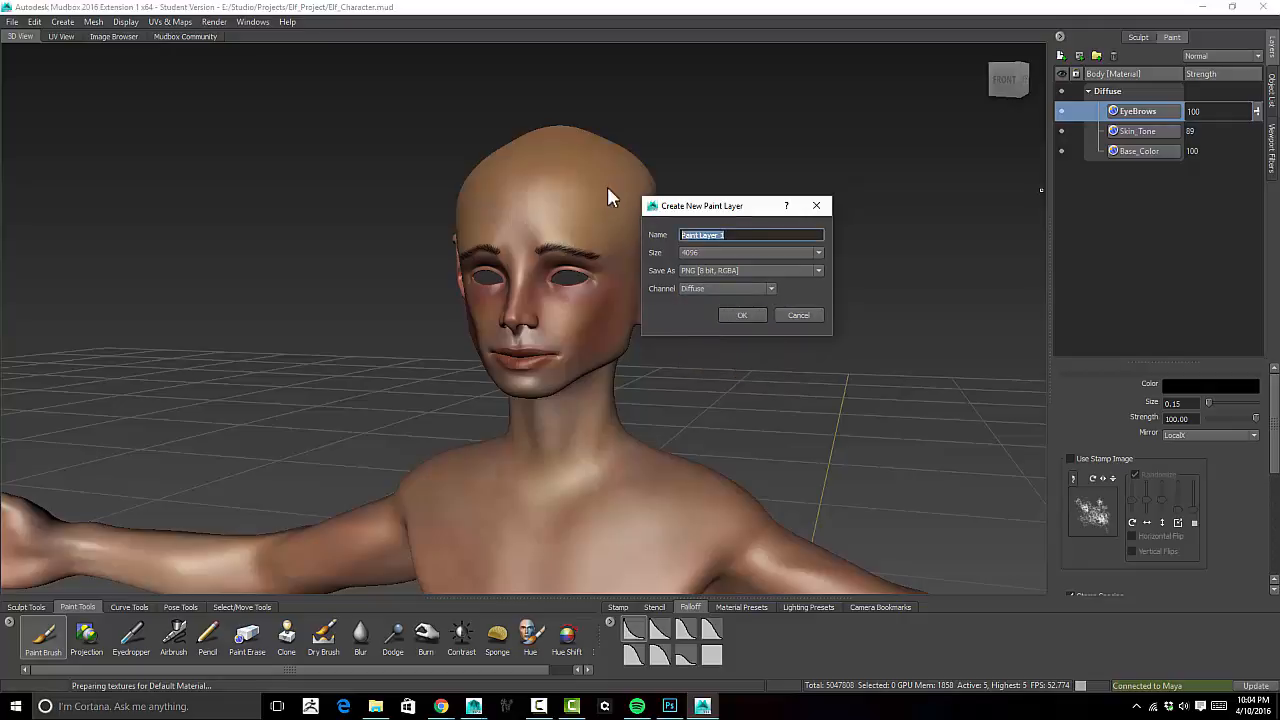
type("SA")
key("BackSpace")
type("pec")
left_click(742, 316)
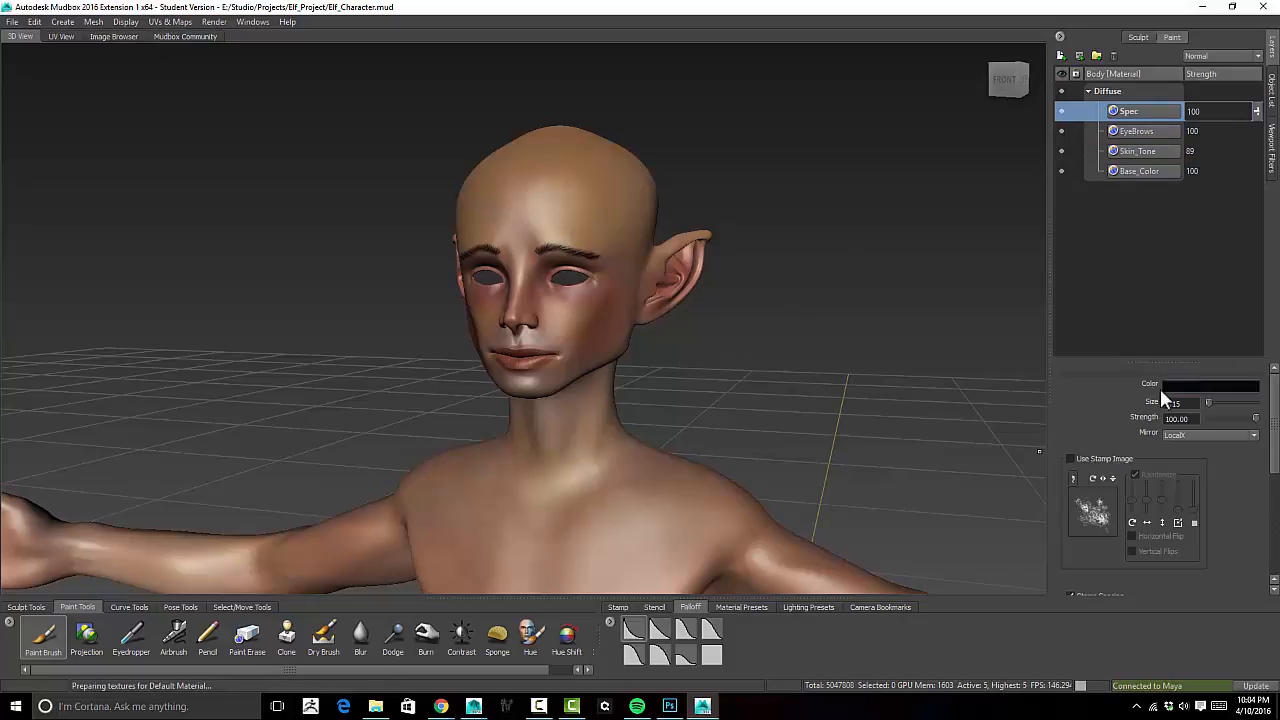
- Flood the entire Spec paint layer with black
left_click_drag(1273, 460, 1268, 557)
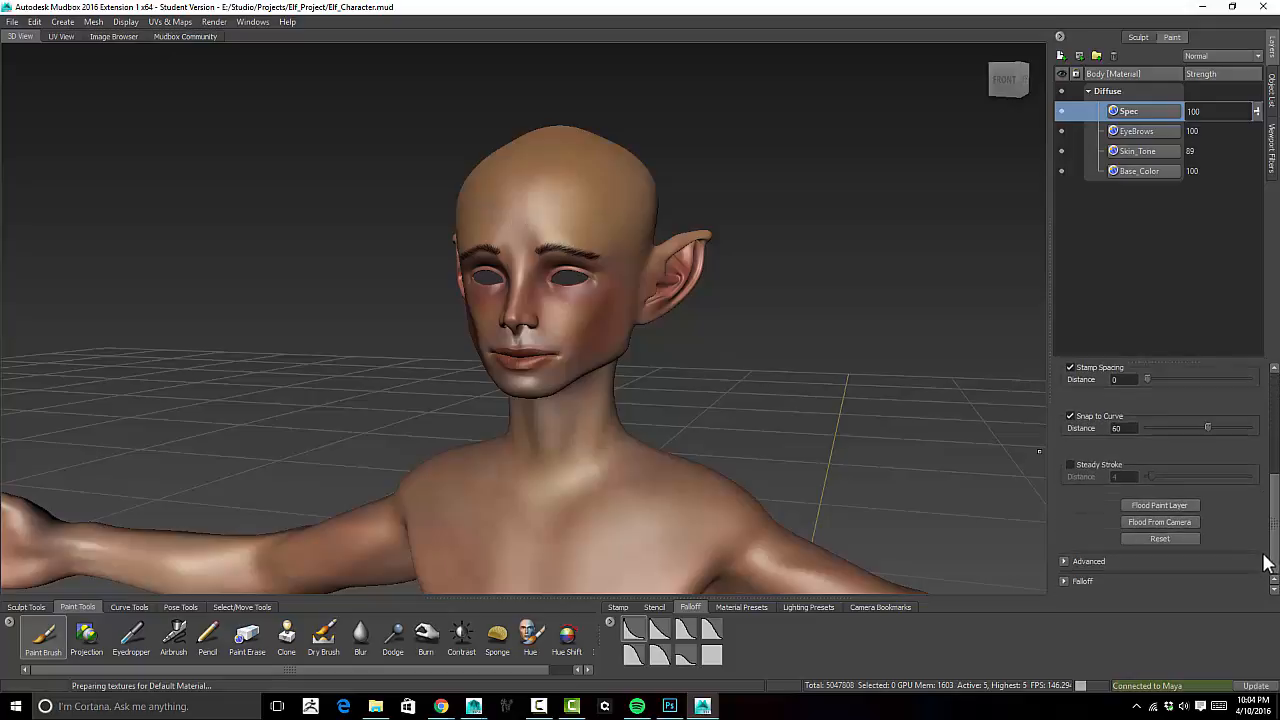
left_click(1140, 506)
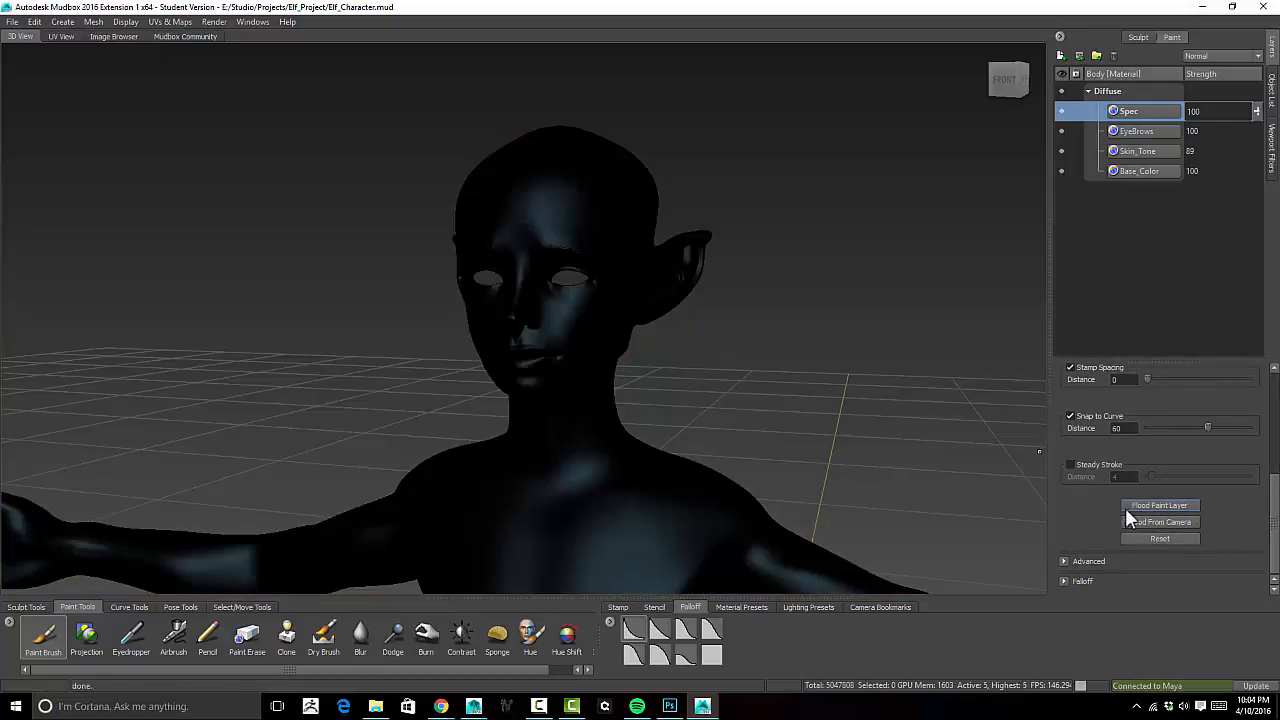
left_click_drag(765, 263, 786, 129, "alt")
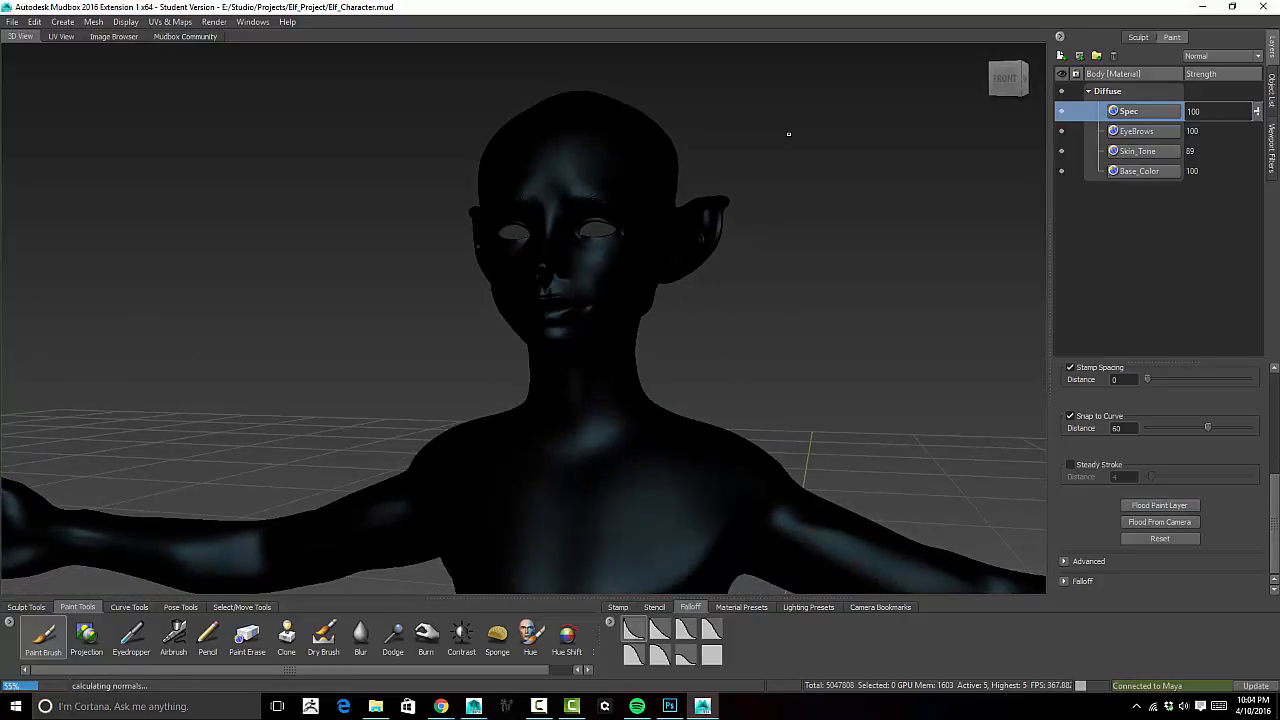
- Lower the body mesh to subdivision level 2 and face the head and chest toward the camera
key("Page_Down")
key("Page_Down")
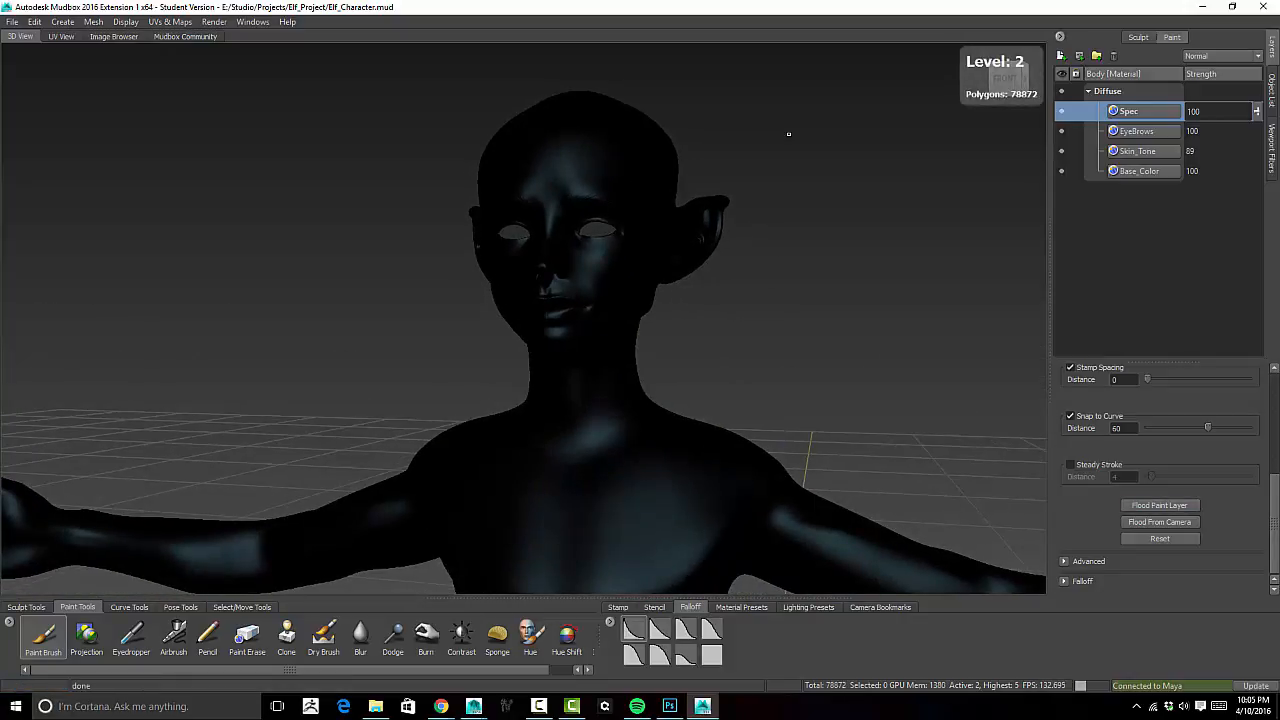
key("Page_Down")
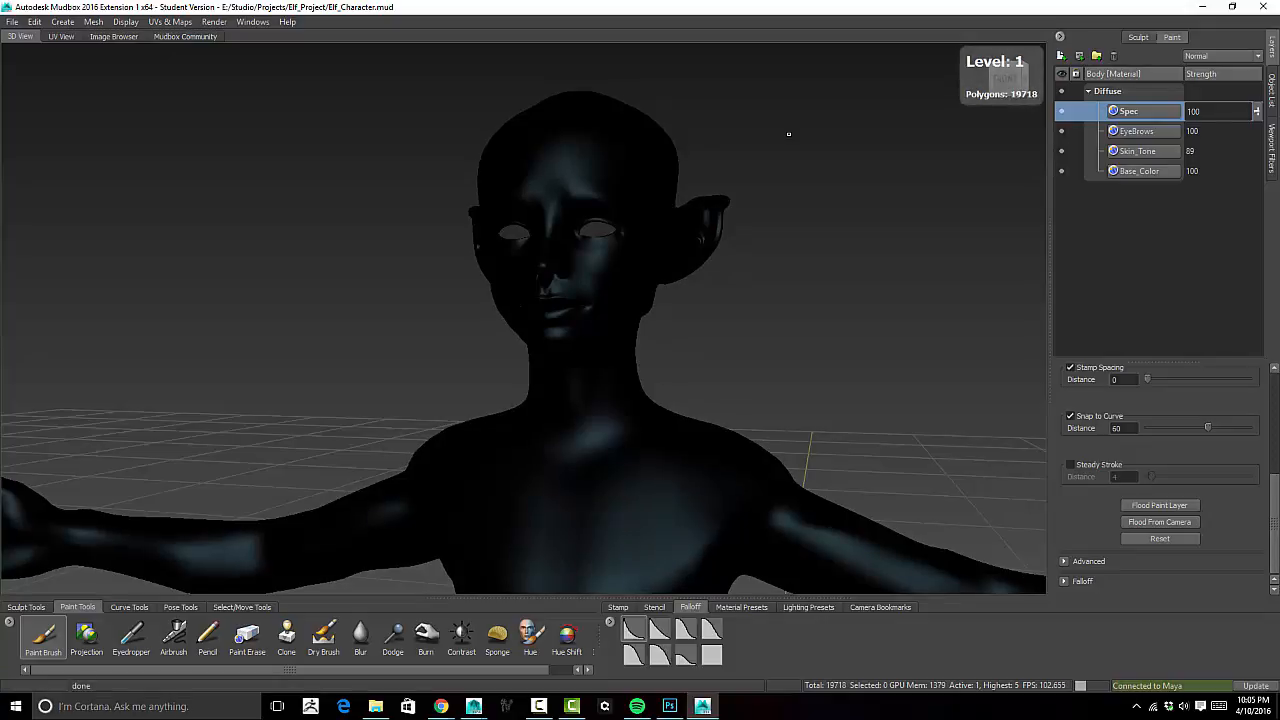
key("Page_Up")
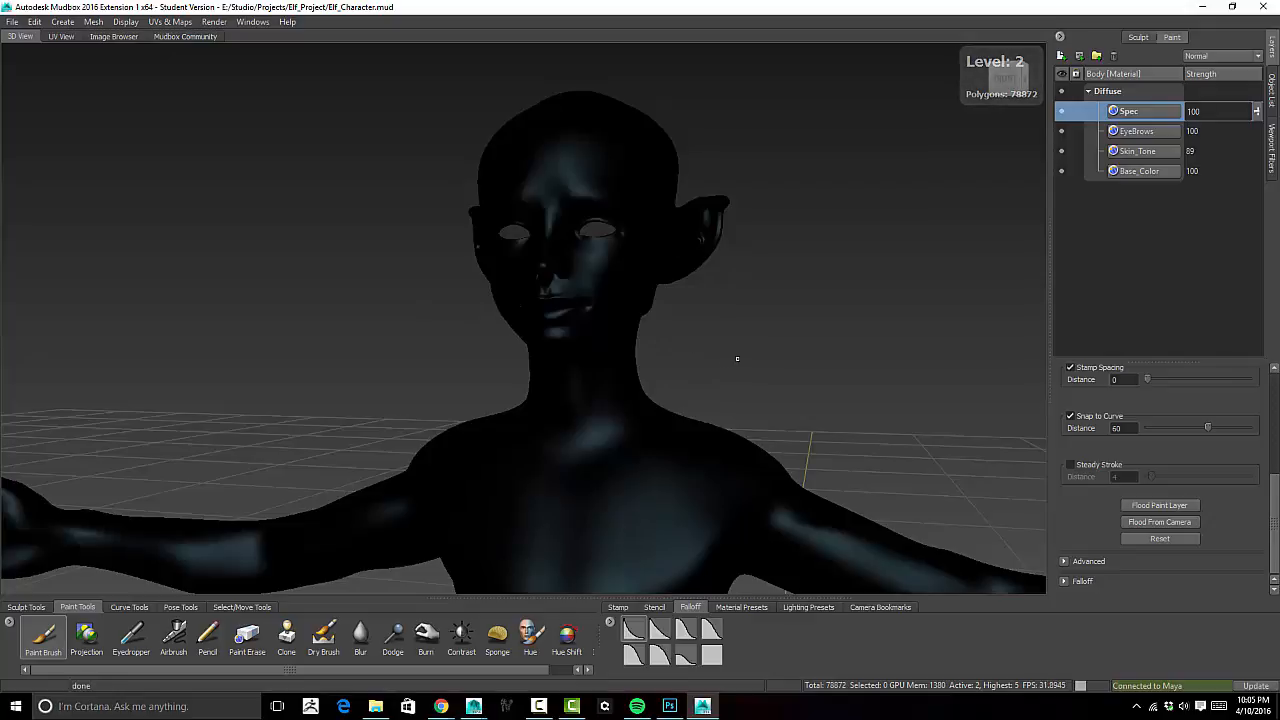
left_click_drag(731, 351, 792, 376, "alt")
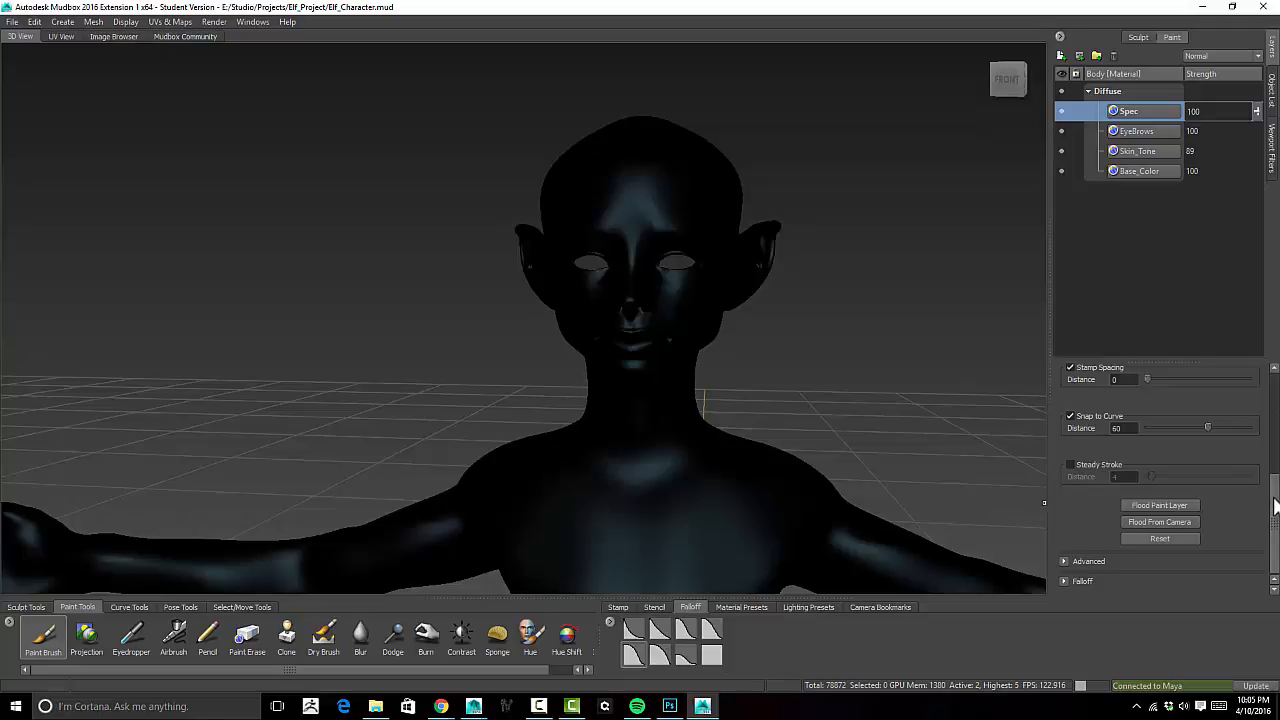
- Enable the randomized stamp image for the paint brush and reduce the brush strength to 80.44
scroll(1110, 470, "up", 5)
left_click(1089, 422)
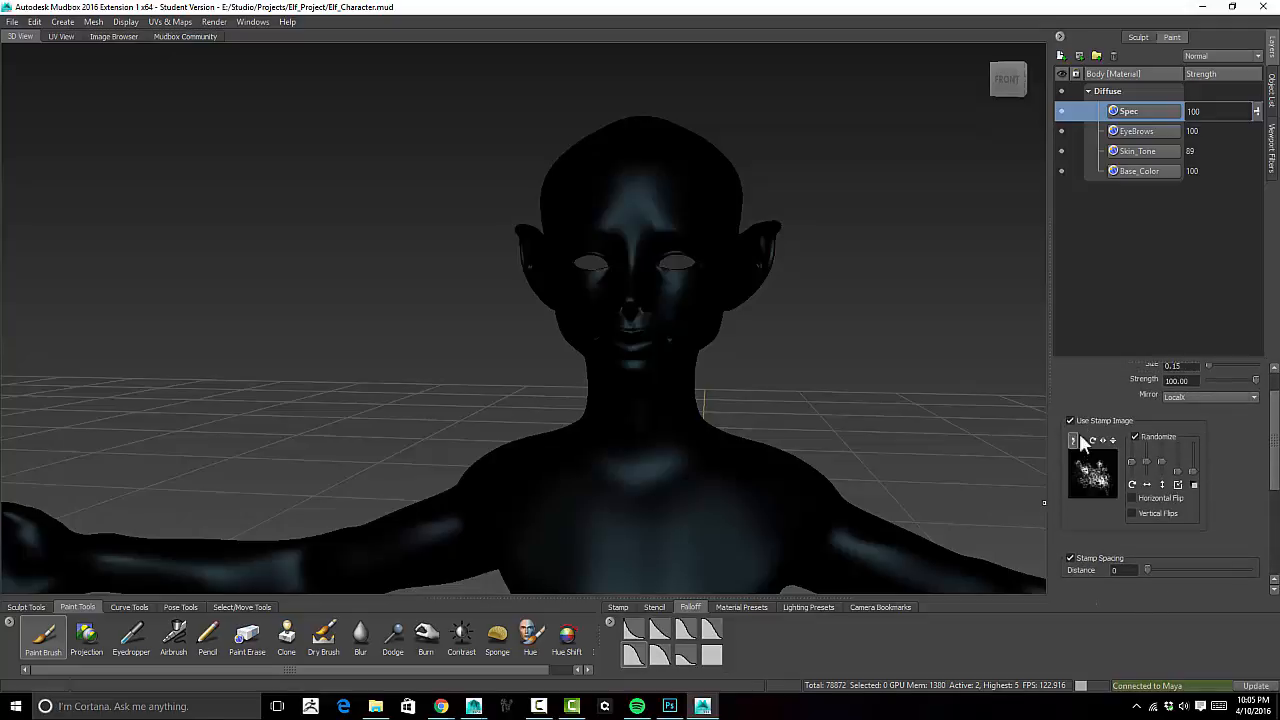
left_click_drag(843, 374, 915, 413, "alt")
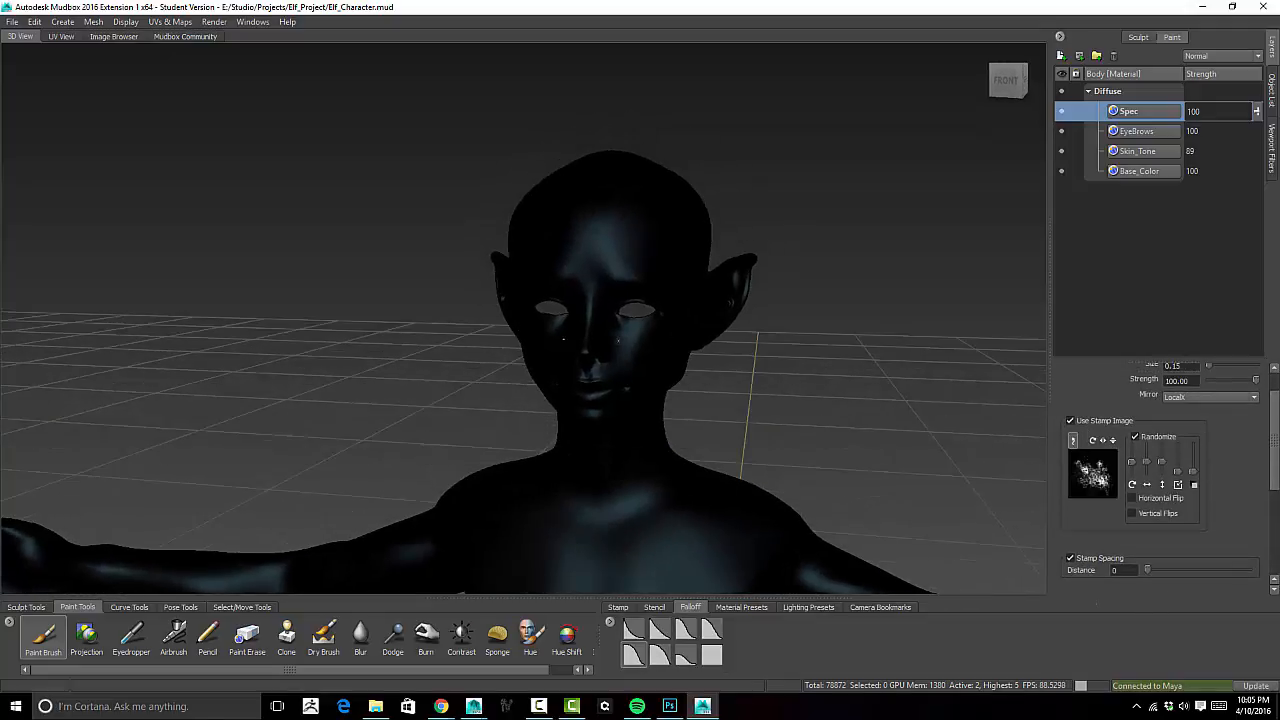
left_click_drag(1275, 449, 1274, 429)
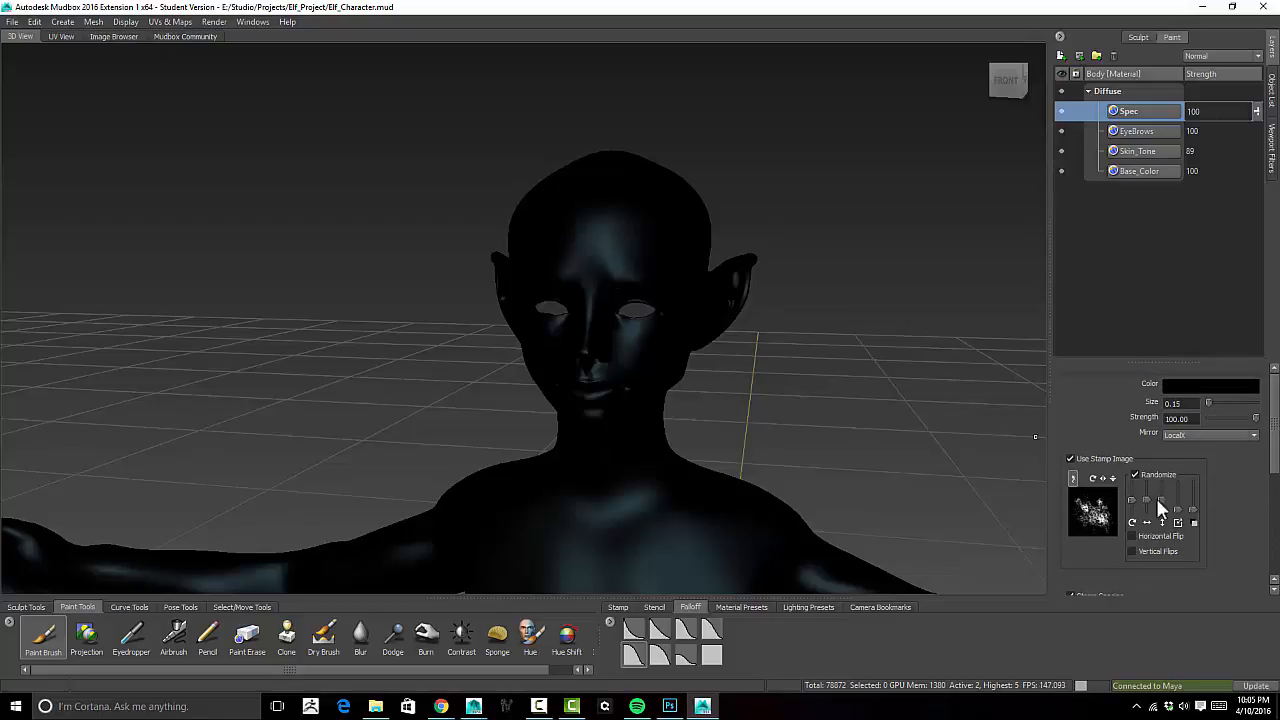
left_click(1240, 419)
mouse_move(1252, 418)
left_mouse_down()
mouse_move(1238, 417)
mouse_move(1250, 419)
left_mouse_up()
left_click_drag(584, 349, 709, 431, "alt")
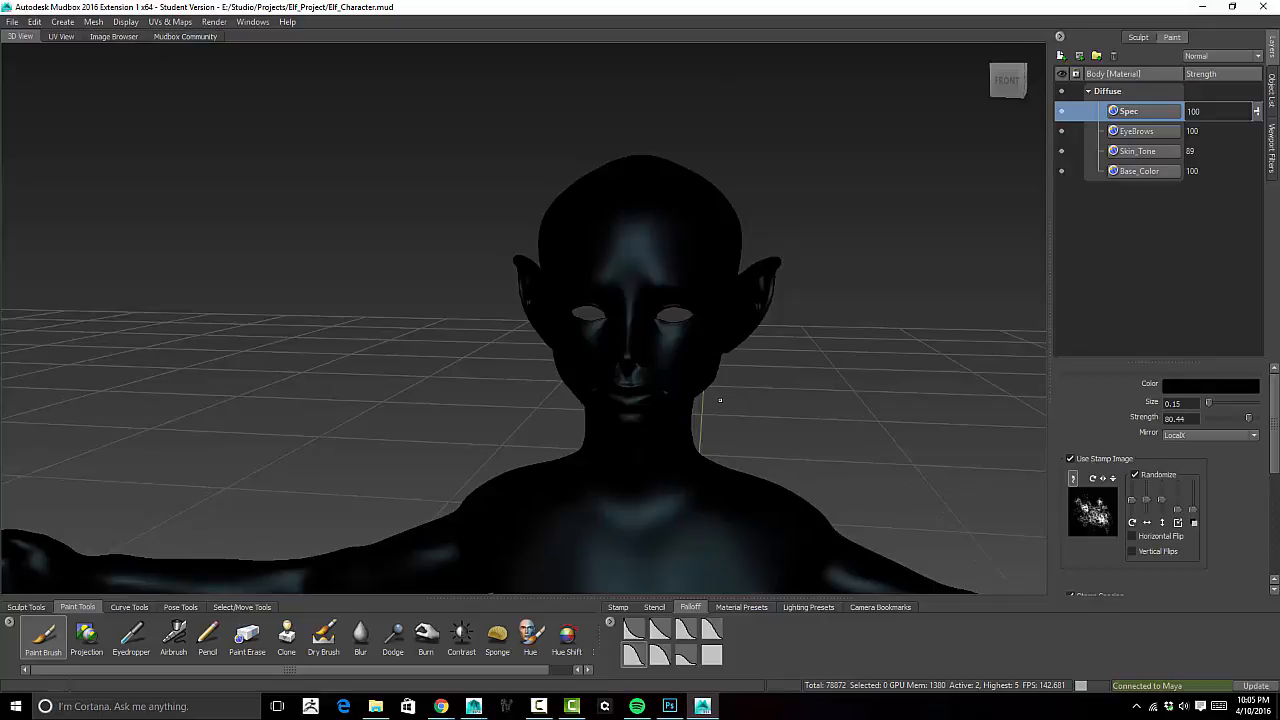
- Set the paint brush size to 1.22 and its color to white, with the face framed close up
left_click_drag(671, 355, 690, 355)
left_click_drag(740, 398, 737, 340, "alt")
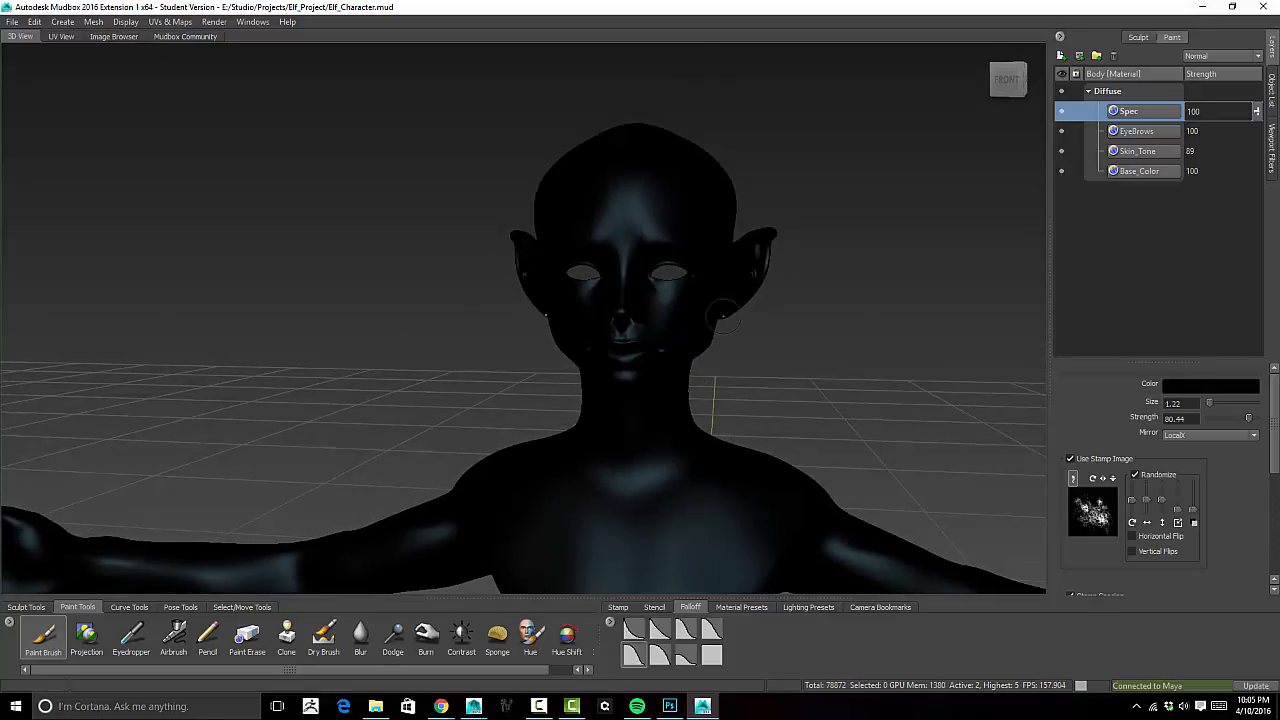
right_click_drag(705, 306, 716, 385, "alt")
middle_click_drag(780, 346, 723, 357, "alt")
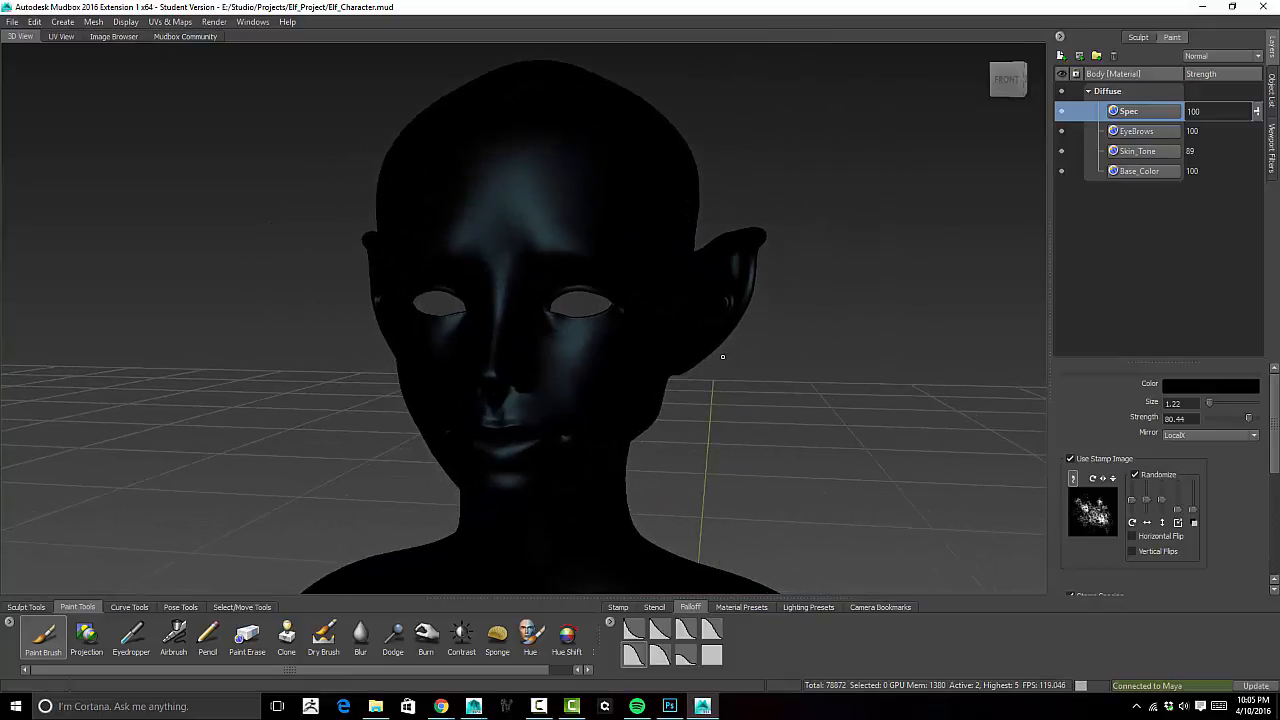
right_click_drag(708, 358, 714, 374, "alt")
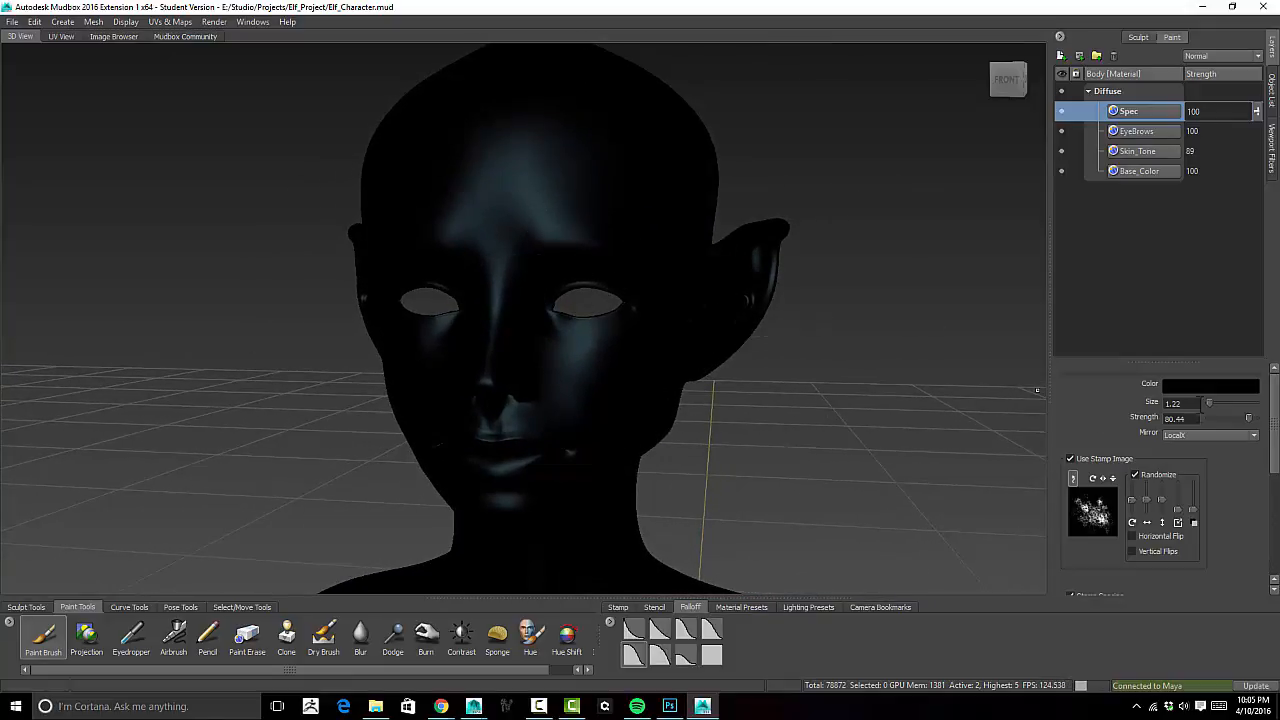
left_click(1202, 388)
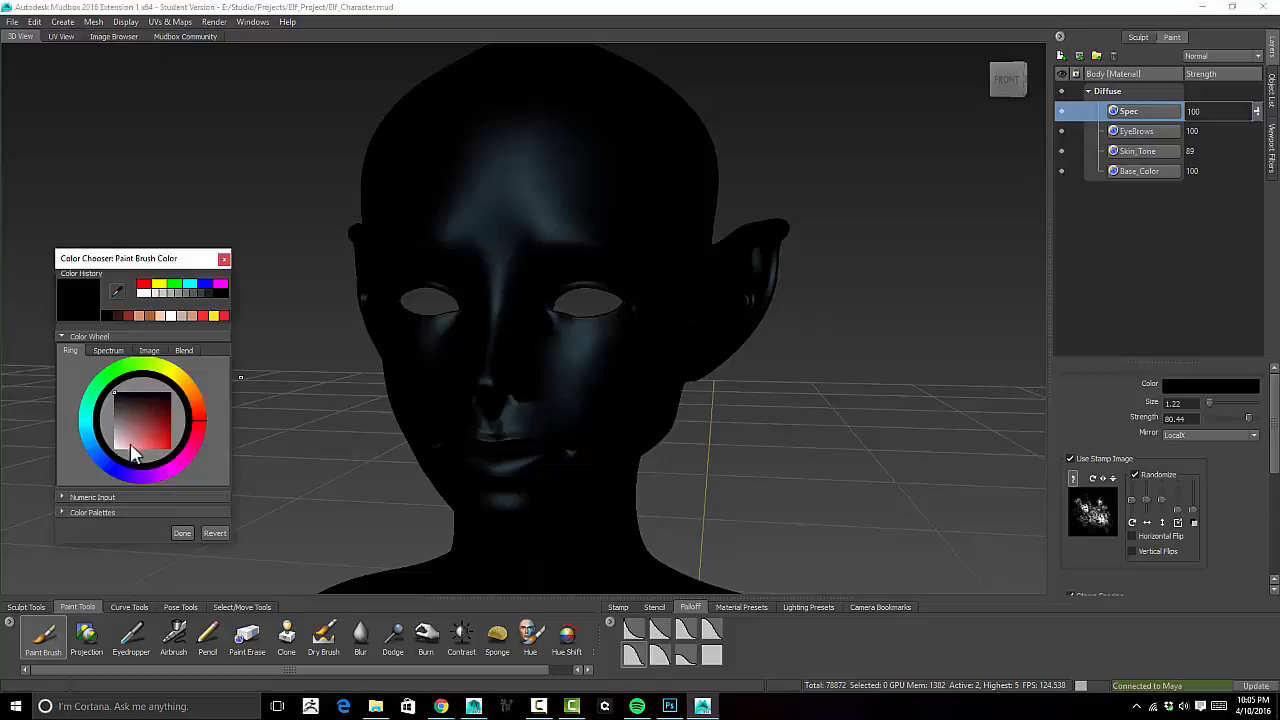
left_click(117, 448)
left_click(182, 533)
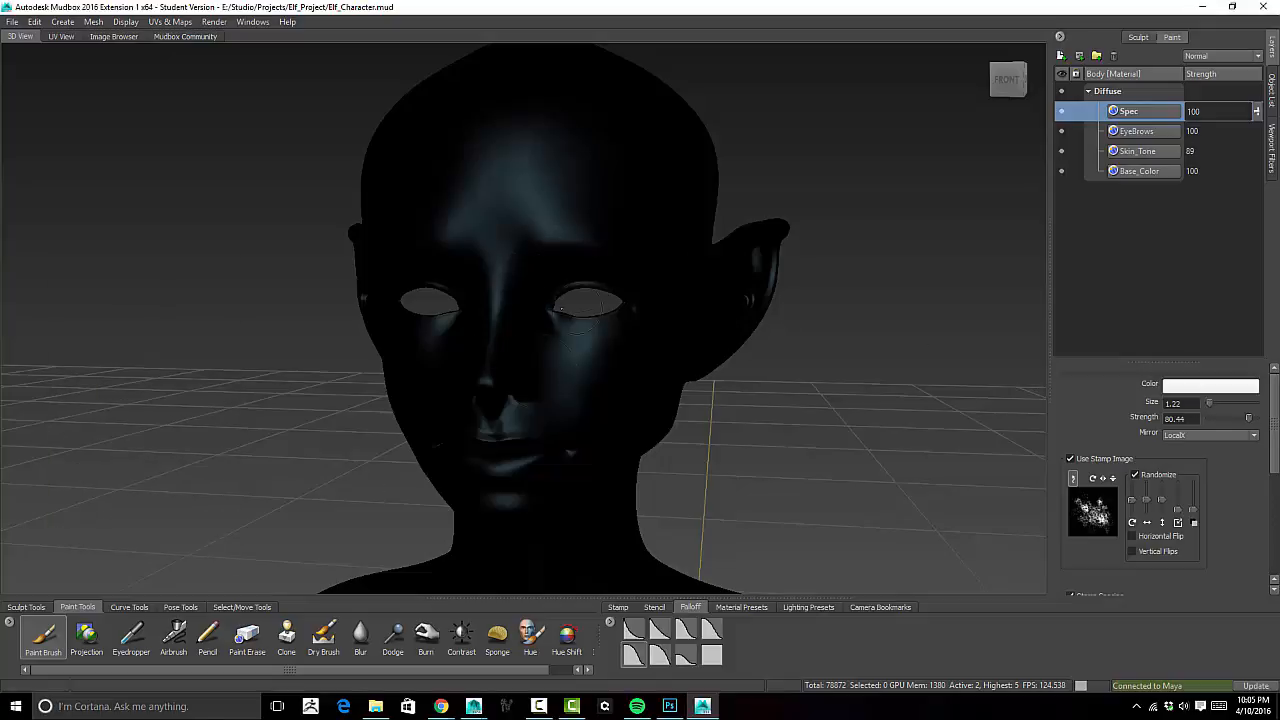
- Paint a mirrored white speckled stroke across the brow on the Spec layer and turn on flat lighting
mouse_move(525, 188)
left_mouse_down()
mouse_move(462, 214)
mouse_move(530, 200)
mouse_move(617, 211)
left_mouse_up()
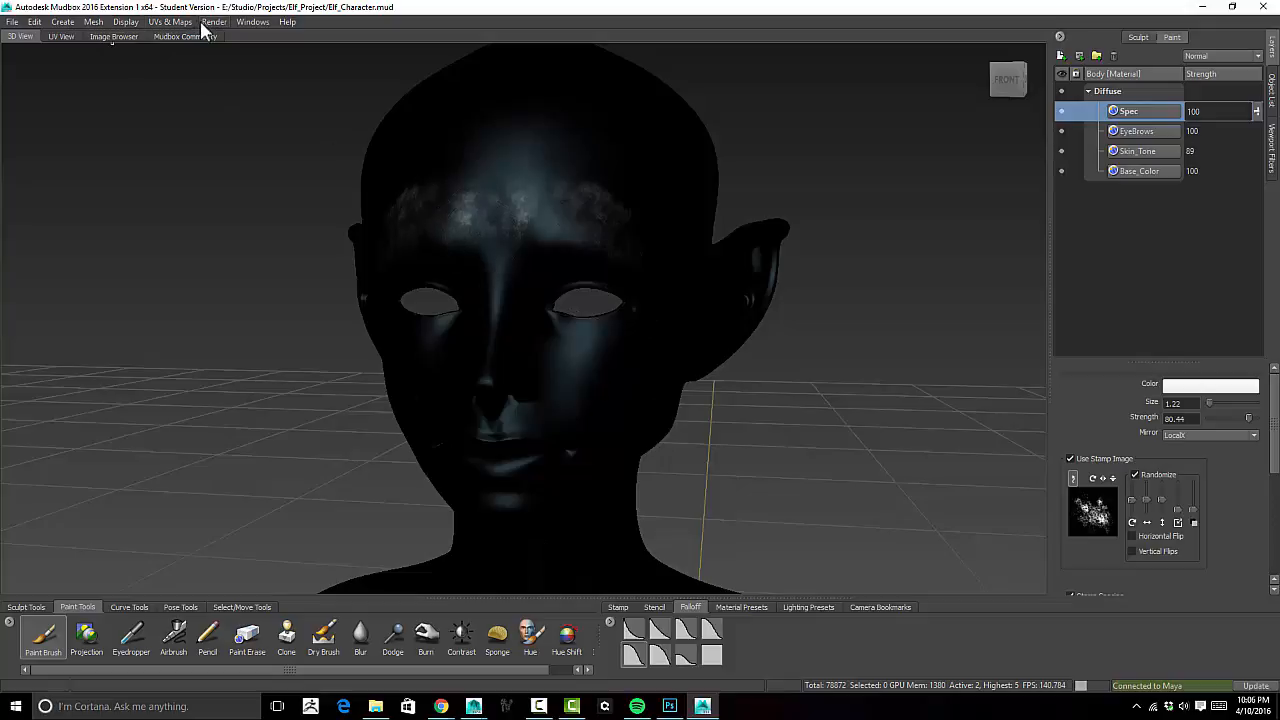
left_click(125, 21)
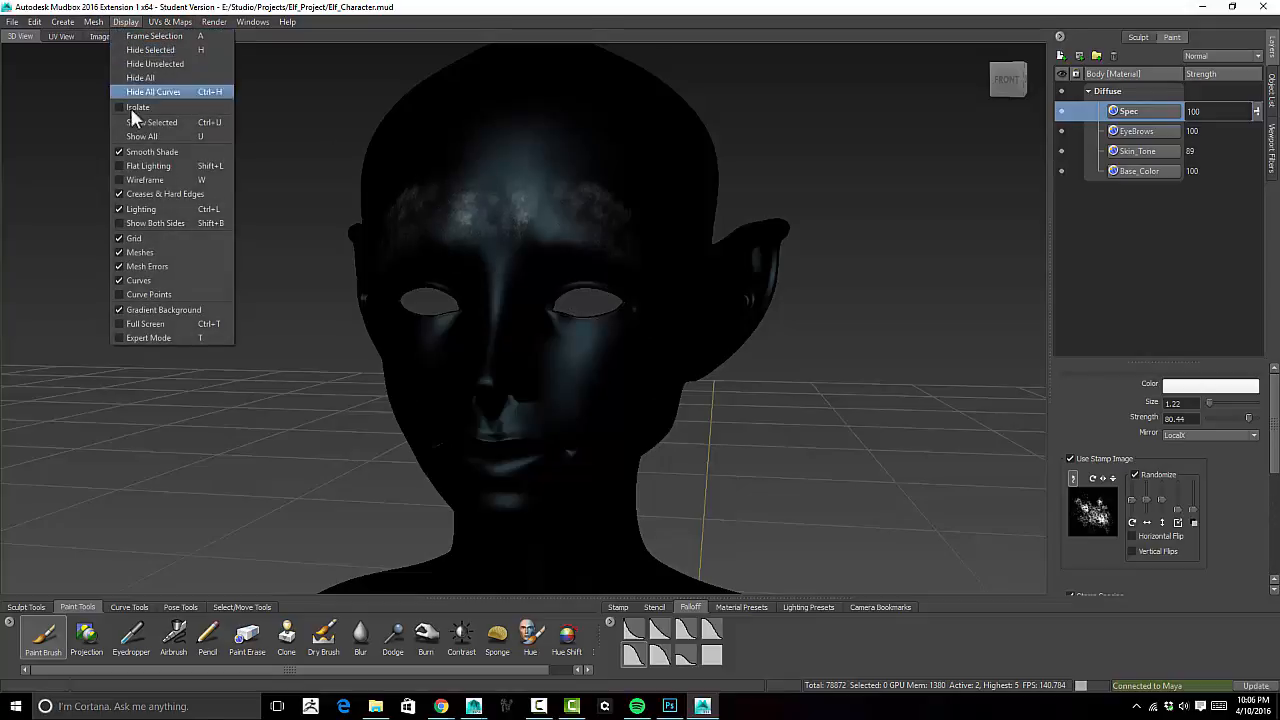
left_click(120, 165)
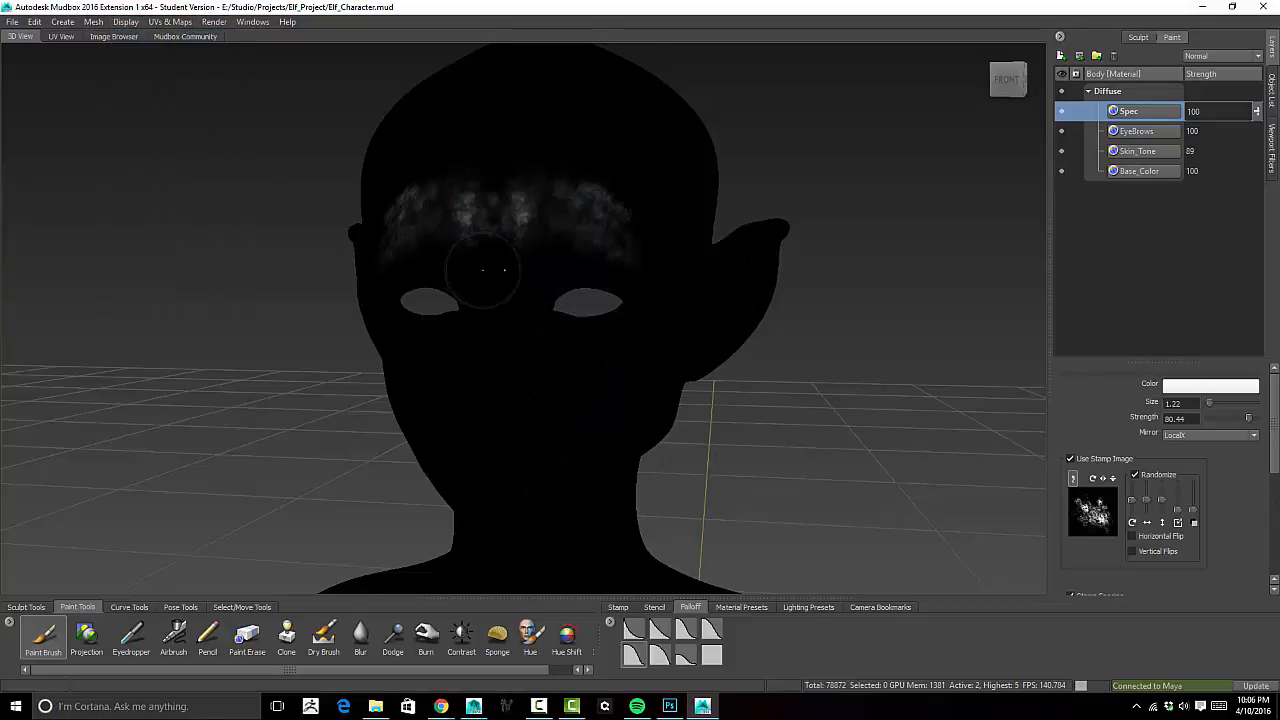
- Extend the white speckles between the eyebrows and around the forehead to the temples
left_click_drag(814, 371, 776, 282, "alt")
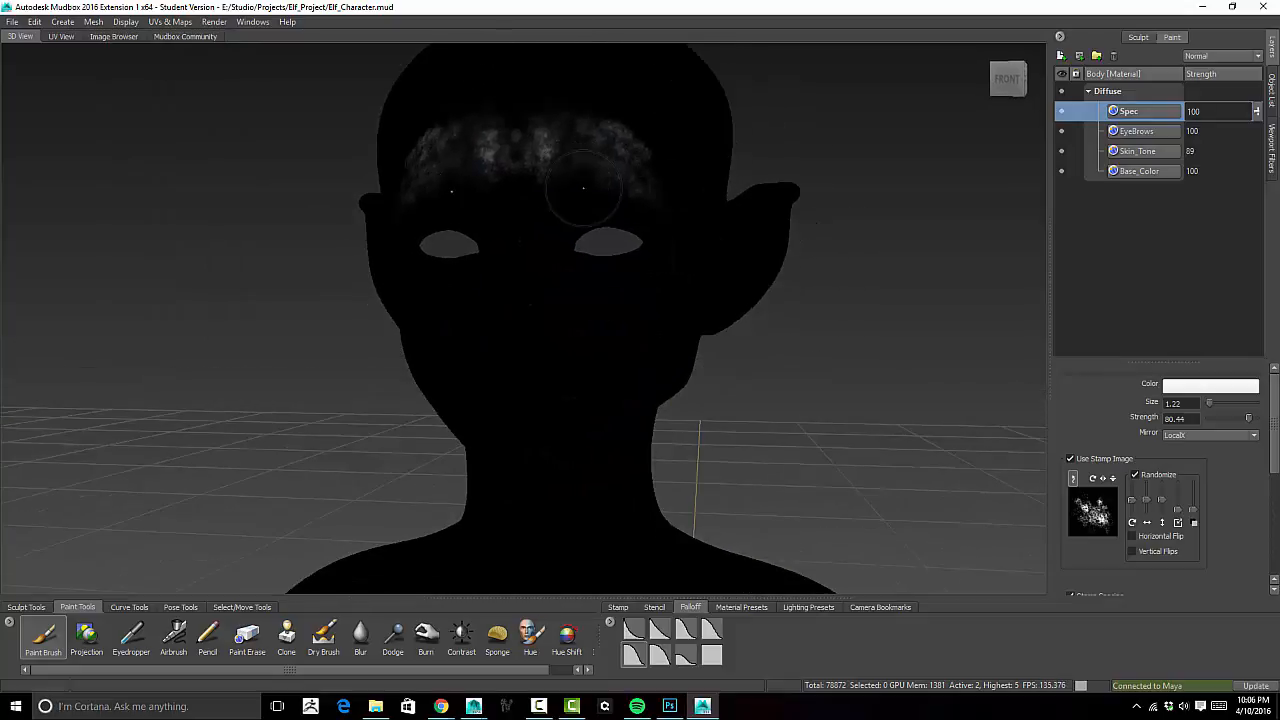
left_click_drag(585, 205, 510, 203, "alt")
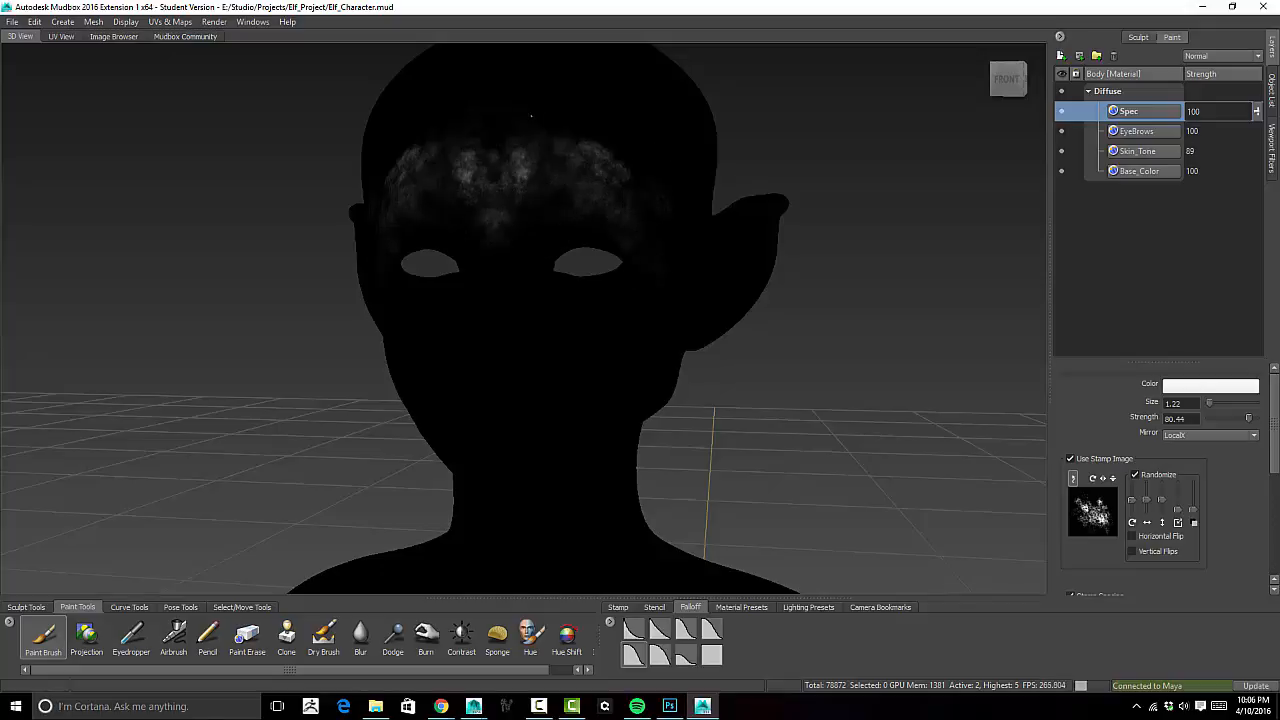
mouse_move(560, 116)
left_mouse_down()
mouse_move(655, 170)
mouse_move(660, 236)
left_mouse_up()
- Set the brush size to 2.91 and strength to 38.48, and paint faint speckles over the cheeks and lower face
mouse_move(704, 284)
left_mouse_down("alt")
mouse_move(741, 304)
mouse_move(738, 282)
left_mouse_up("alt")
middle_click_drag(738, 282, 705, 135, "alt")
right_click_drag(663, 148, 644, 106, "alt")
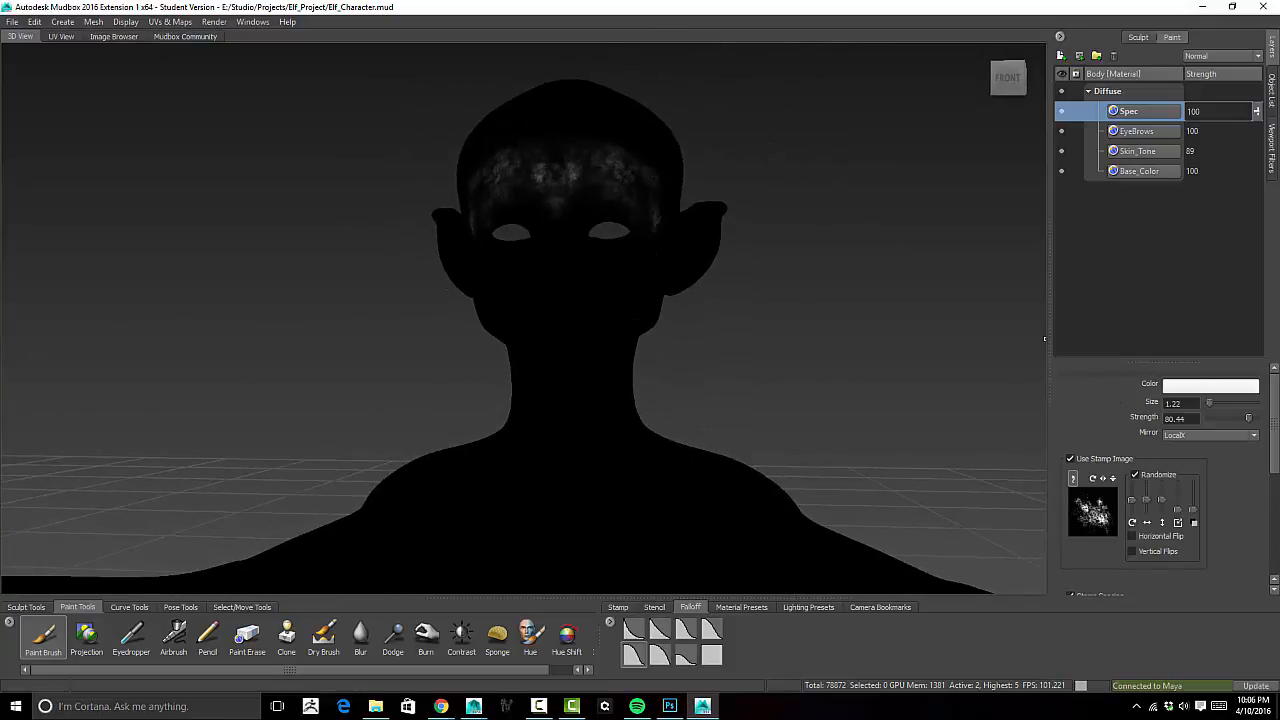
mouse_move(628, 287)
left_mouse_down()
mouse_move(645, 291)
mouse_move(620, 279)
mouse_move(632, 277)
left_mouse_up()
mouse_move(588, 292)
left_mouse_down()
mouse_move(576, 238)
mouse_move(657, 251)
left_mouse_up()
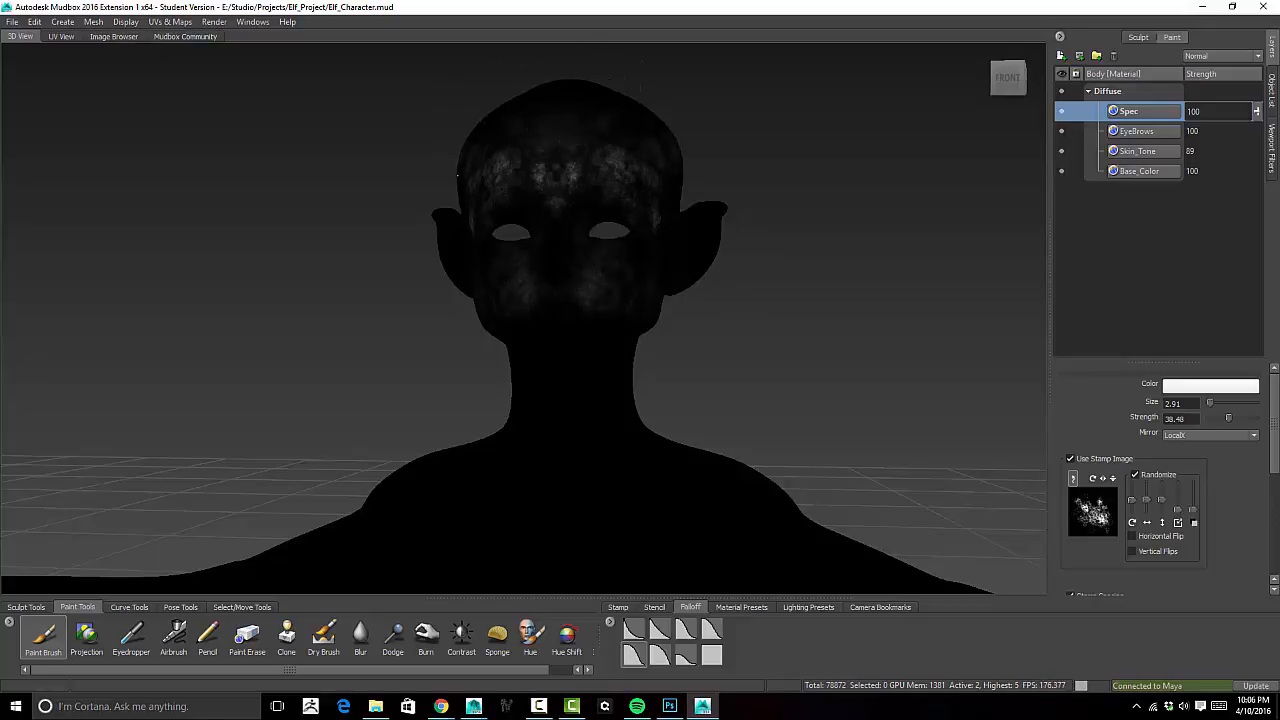
- Paint faint specular speckles over the sides and top of the head and the ears
left_click_drag(797, 286, 443, 423, "alt")
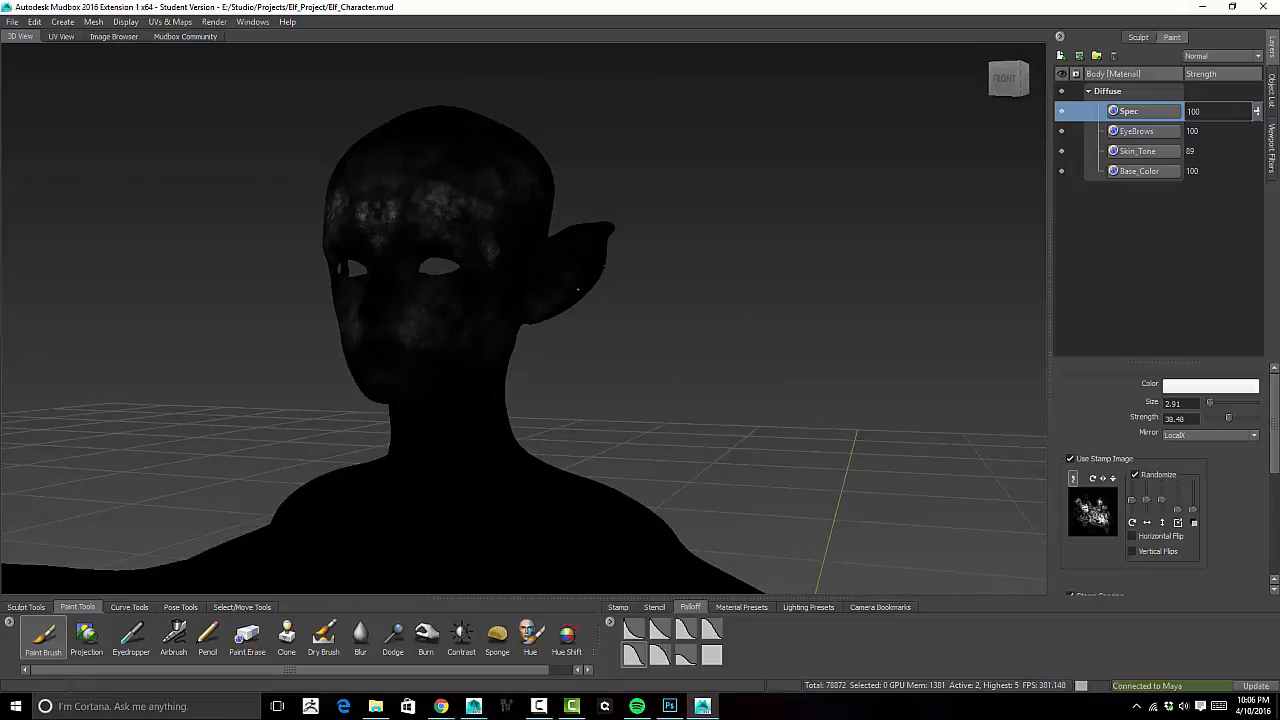
left_click_drag(474, 155, 513, 458, "alt")
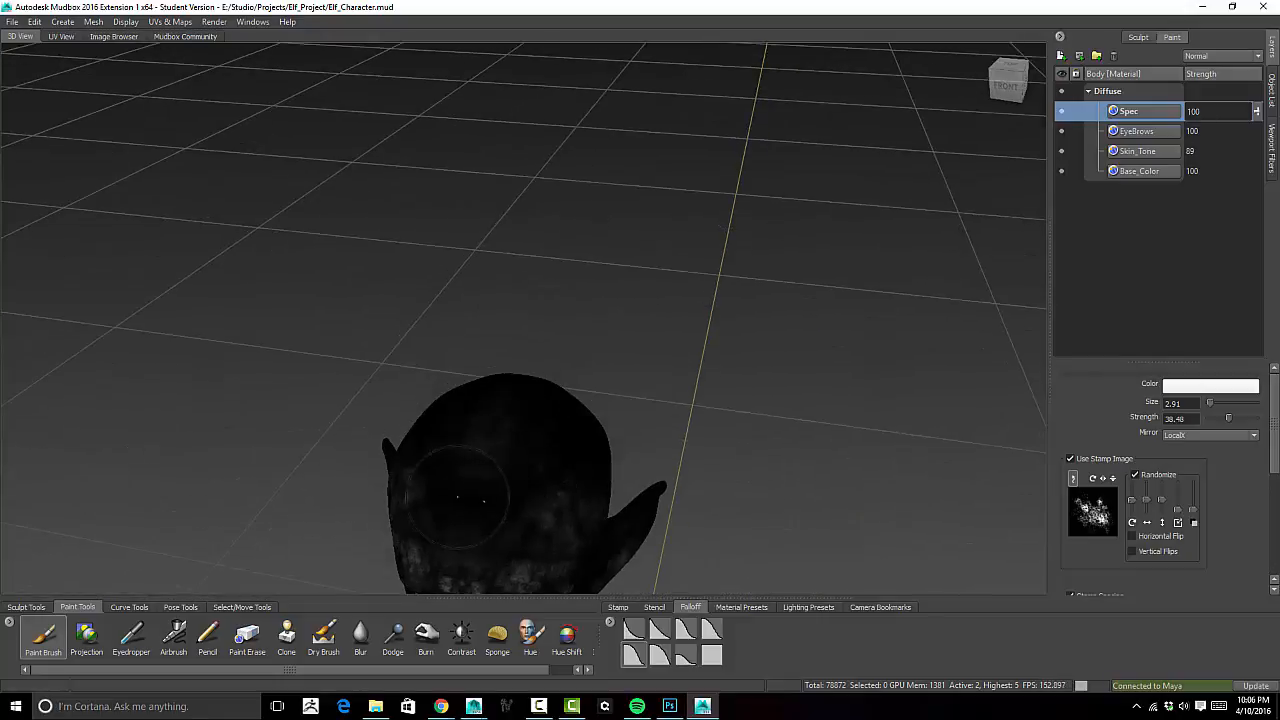
left_click_drag(609, 454, 546, 323, "alt")
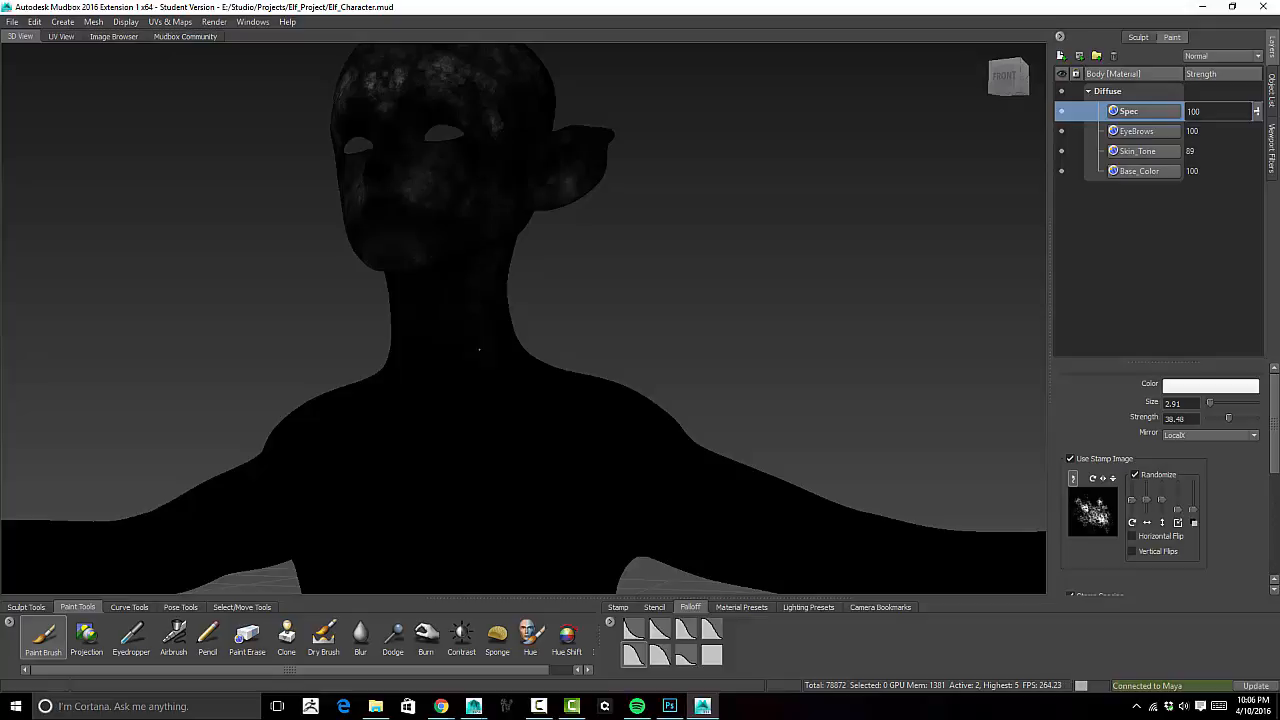
- Paint faint white speckles down the neck and across the collarbones, shoulders and chest
mouse_move(479, 349)
left_mouse_down()
mouse_move(432, 308)
mouse_move(426, 420)
mouse_move(439, 449)
left_mouse_up()
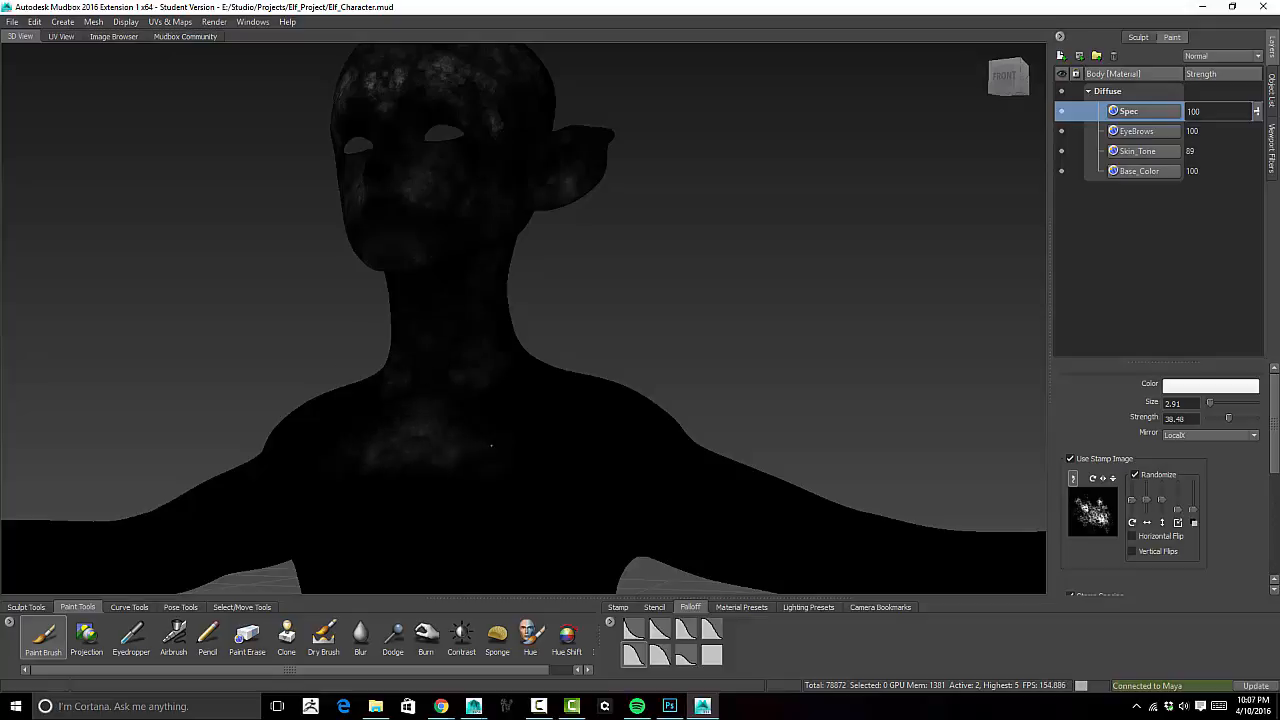
left_click_drag(515, 396, 556, 433)
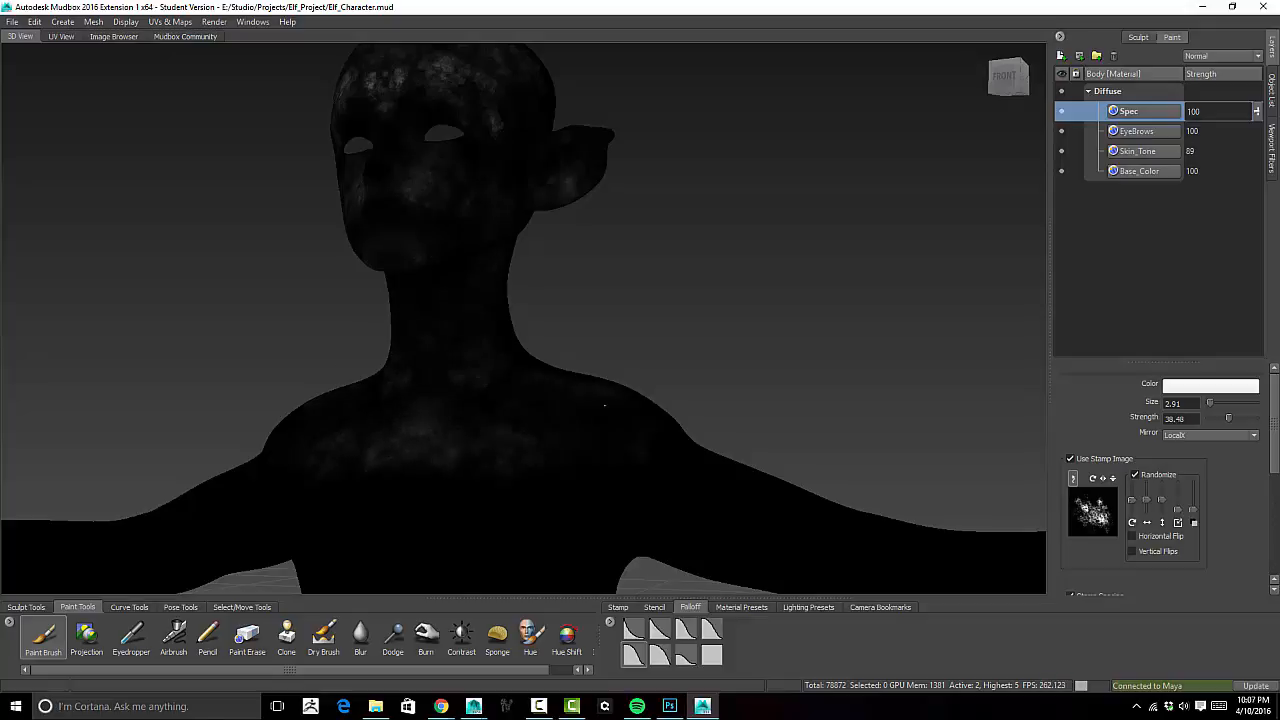
left_click_drag(748, 359, 677, 369, "alt")
mouse_move(628, 405)
left_mouse_down()
mouse_move(517, 383)
mouse_move(466, 388)
left_mouse_up()
mouse_move(602, 540)
left_mouse_down()
mouse_move(475, 575)
mouse_move(446, 530)
left_mouse_up()
left_click_drag(655, 350, 668, 286, "alt")
right_click_drag(668, 286, 551, 420, "alt")
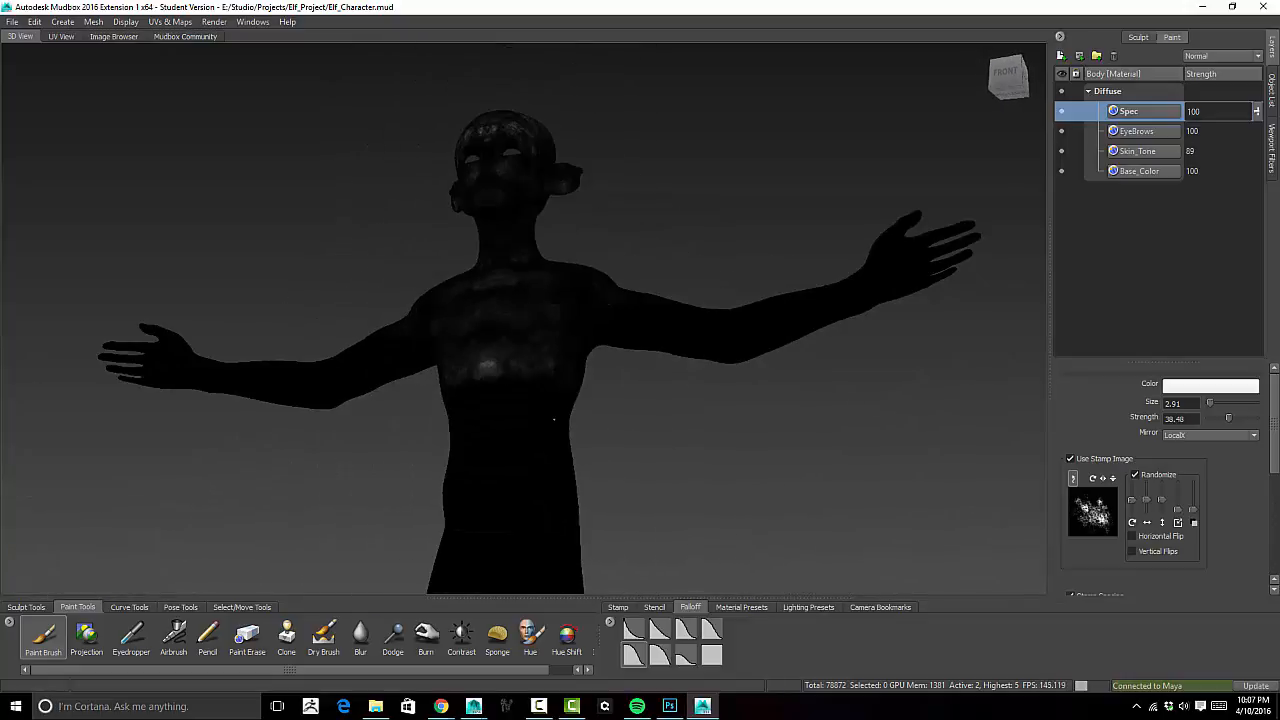
- Enlarge the brush to 3.96 and paint faint speckles over the abdomen, hips and front of the legs
mouse_move(551, 490)
left_mouse_down()
mouse_move(522, 480)
mouse_move(500, 395)
left_mouse_up()
right_click_drag(548, 518, 540, 408, "alt")
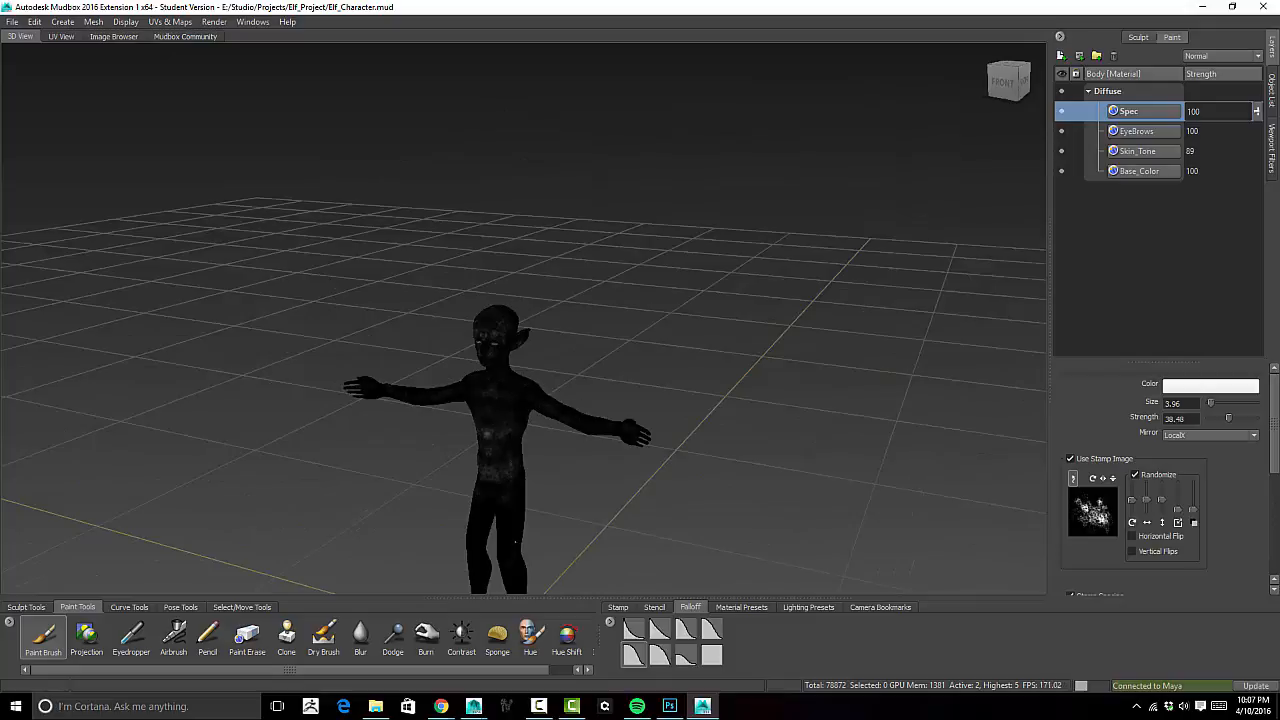
right_click_drag(596, 504, 553, 526, "alt")
left_click_drag(600, 497, 645, 434, "alt")
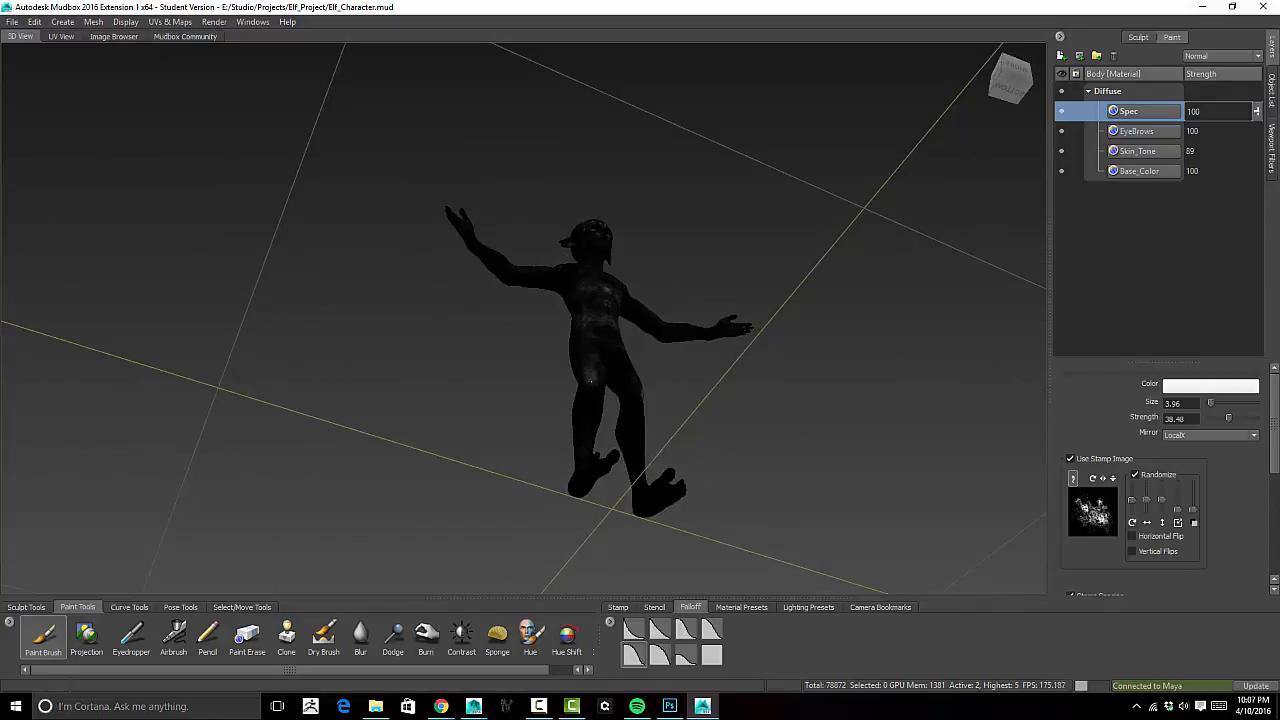
left_click_drag(640, 489, 651, 395, "alt")
left_click_drag(652, 474, 658, 470)
left_click_drag(650, 462, 712, 440, "alt")
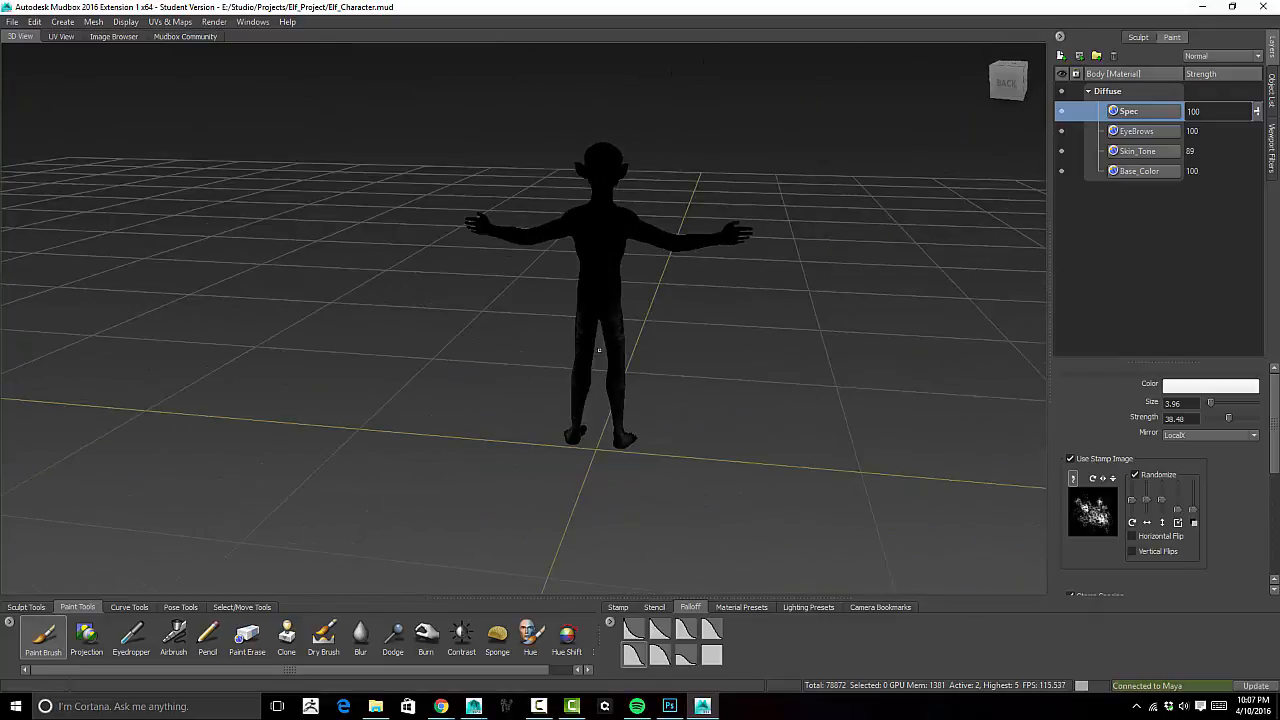
- Paint faint speckles over the character's back, the back of the arms and the back of the legs
mouse_move(615, 384)
left_mouse_down()
mouse_move(612, 230)
mouse_move(730, 237)
left_mouse_up()
left_click_drag(730, 237, 746, 229, "alt")
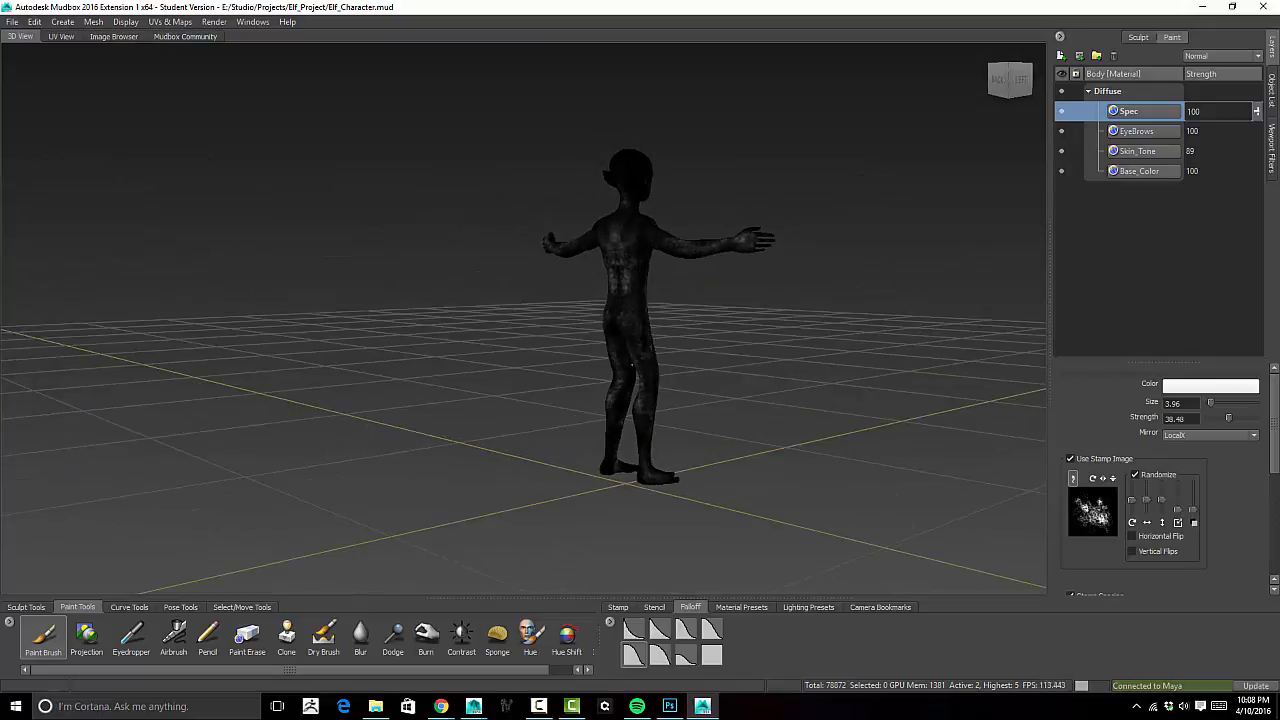
left_click_drag(632, 365, 628, 338, "alt")
mouse_move(622, 424)
left_mouse_down("alt")
mouse_move(668, 416)
mouse_move(660, 300)
left_mouse_up("alt")
- Cover the remaining black areas of the lower legs and feet with faint speckles, including from below
left_click_drag(612, 402, 684, 446)
mouse_move(654, 366)
left_mouse_down("alt")
mouse_move(648, 262)
mouse_move(629, 304)
mouse_move(640, 405)
left_mouse_up("alt")
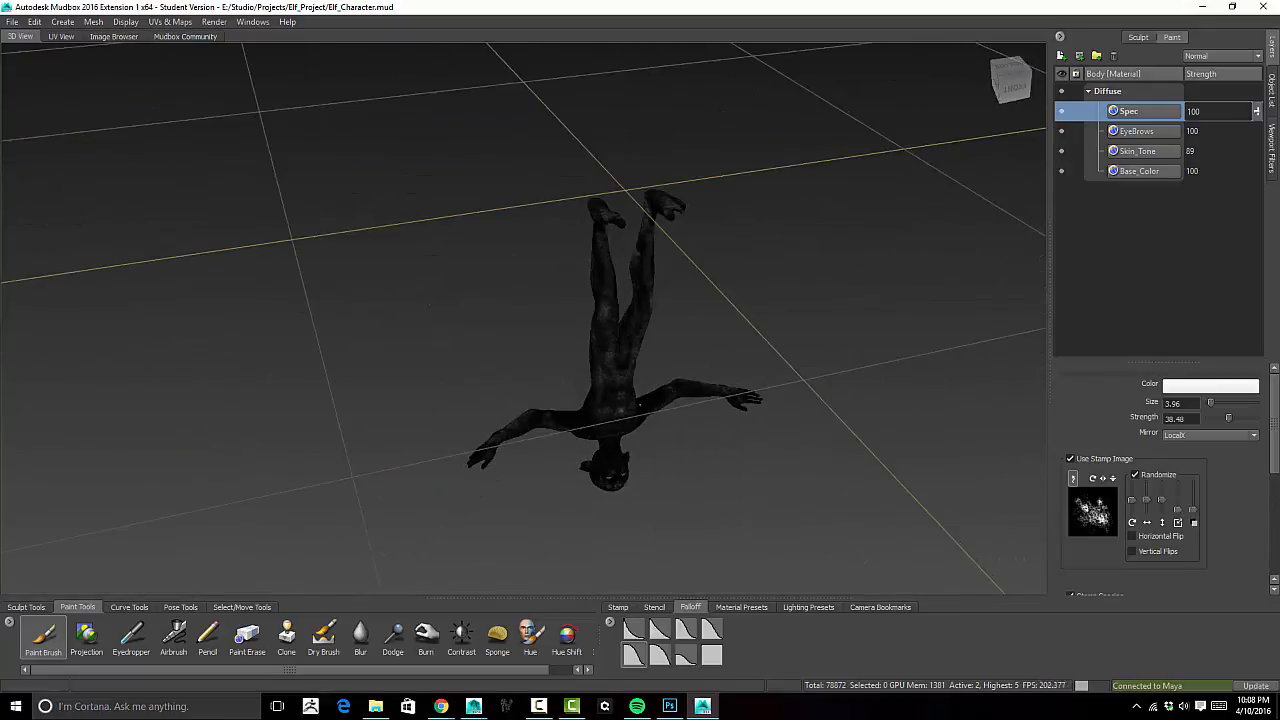
left_click_drag(627, 455, 628, 441, "alt")
left_click_drag(641, 218, 646, 204)
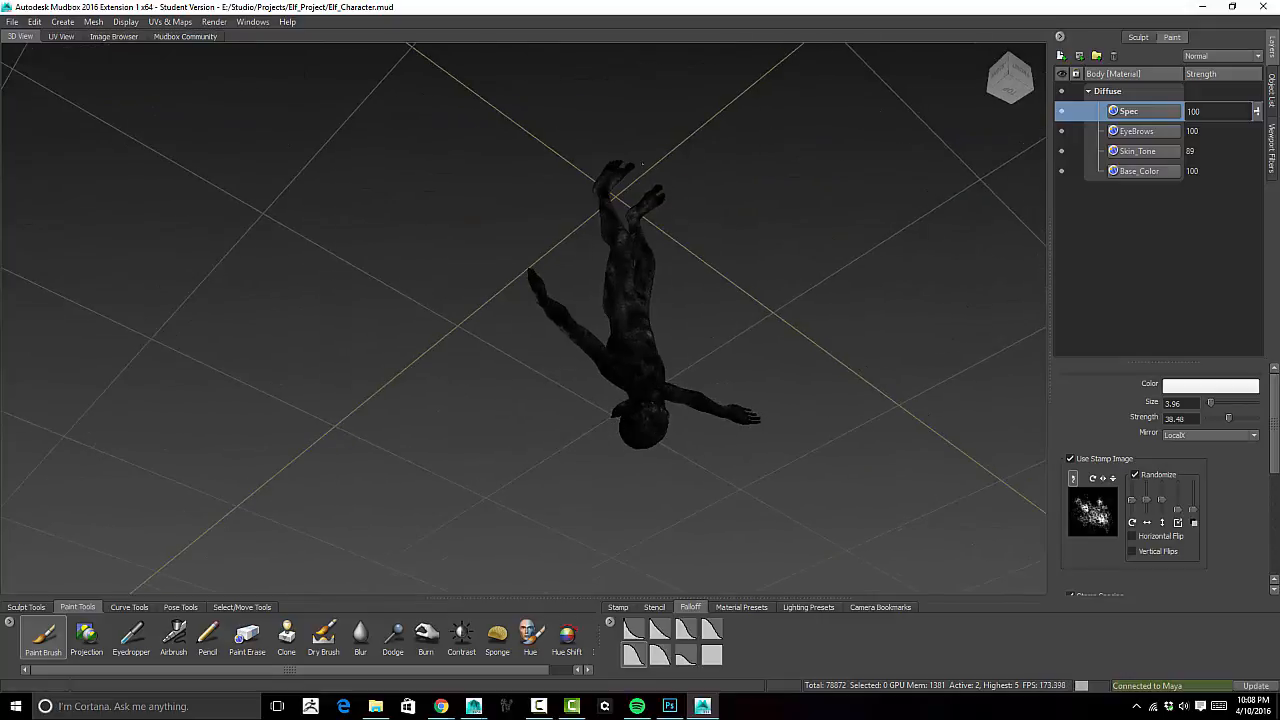
mouse_move(640, 410)
left_mouse_down("alt")
mouse_move(619, 180)
mouse_move(520, 216)
mouse_move(455, 220)
left_mouse_up("alt")
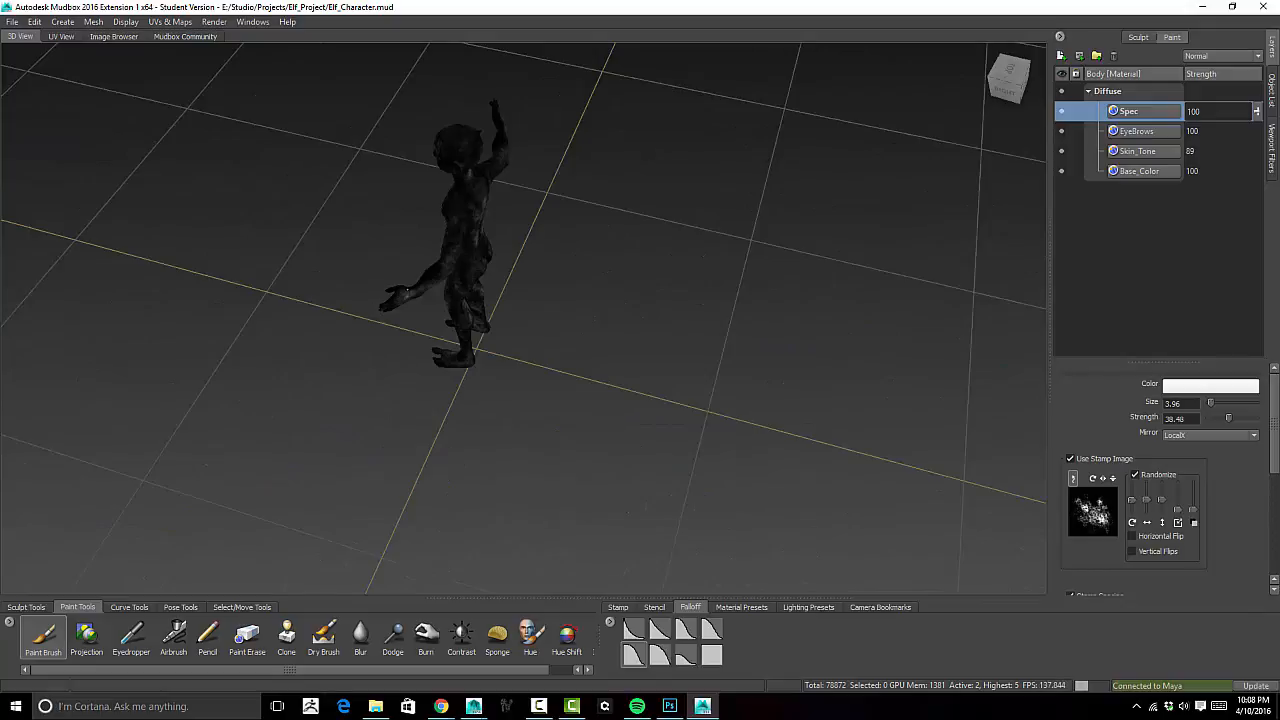
- Fill the remaining gaps on the hands, sides, legs and front of the torso with faint speckles
left_click_drag(408, 290, 426, 276)
mouse_move(426, 276)
left_mouse_down("alt")
mouse_move(480, 262)
mouse_move(515, 205)
mouse_move(555, 198)
left_mouse_up("alt")
mouse_move(434, 247)
left_mouse_down()
mouse_move(415, 258)
mouse_move(450, 280)
mouse_move(412, 470)
left_mouse_up()
left_click_drag(426, 397, 453, 441, "alt")
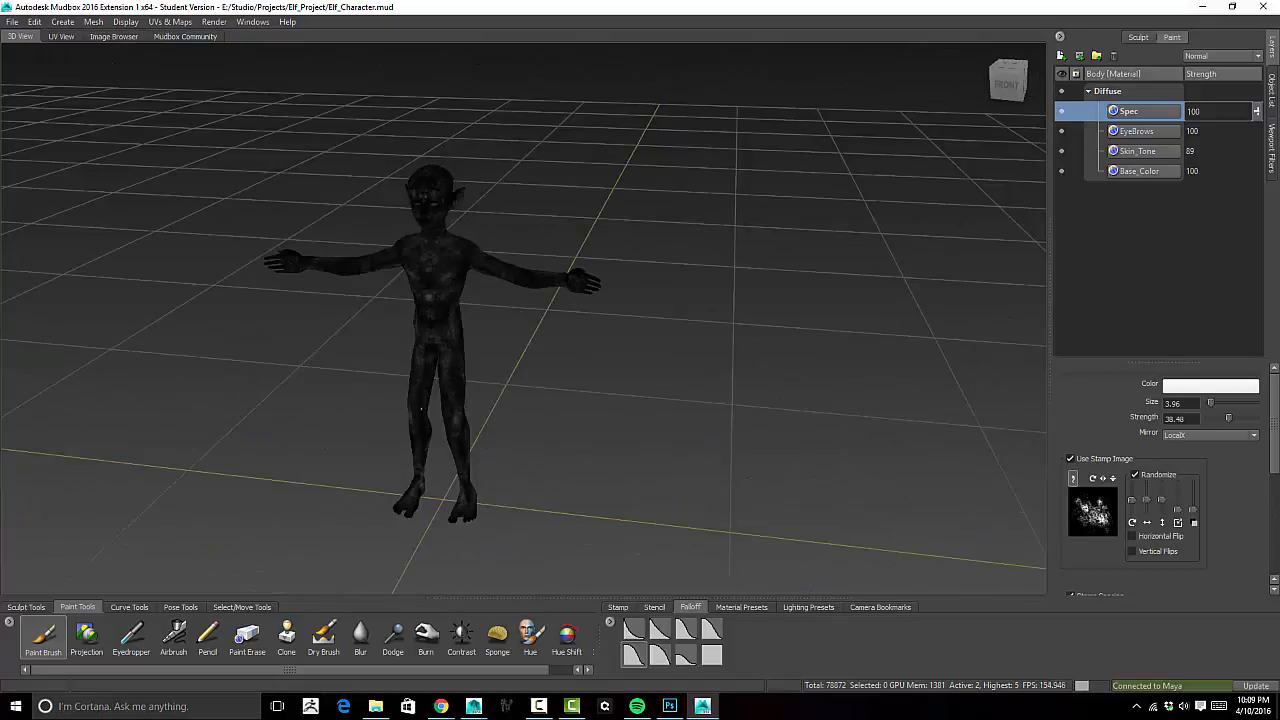
left_click_drag(430, 302, 478, 330)
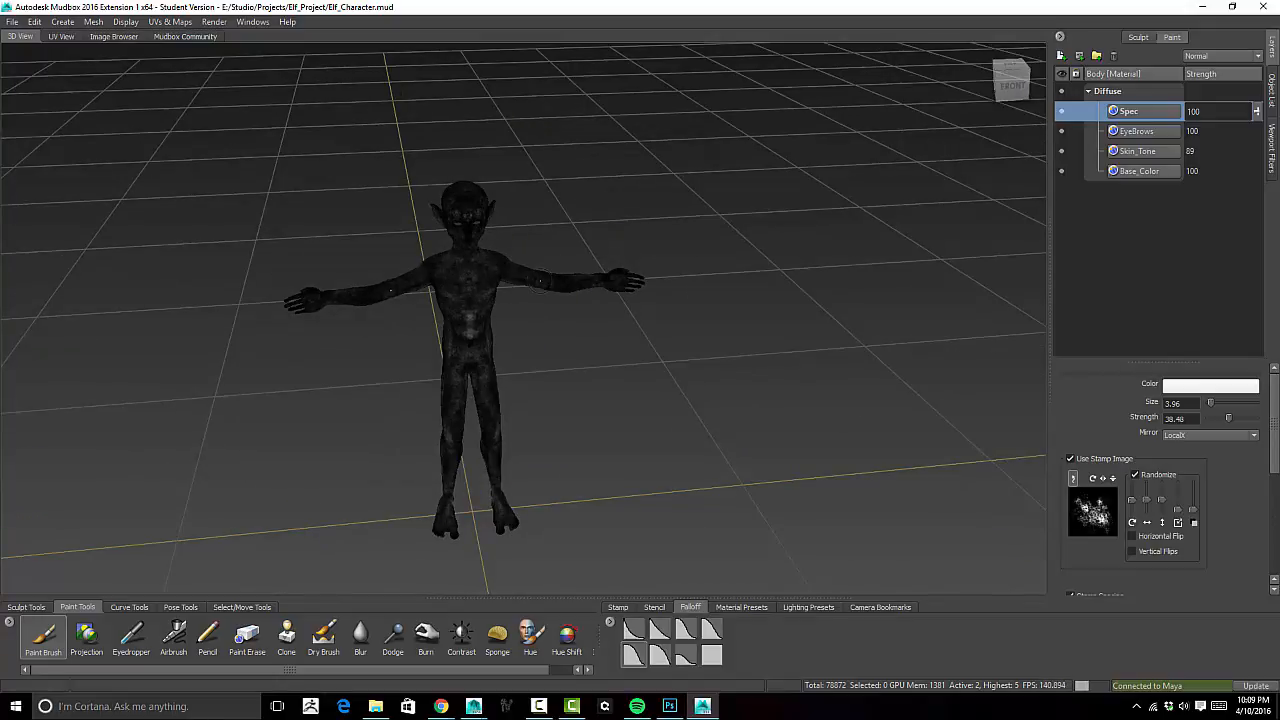
- Build up a dense, brighter specular patch across the whole forehead out to both temples
left_click_drag(390, 291, 561, 340, "alt")
right_click_drag(565, 324, 565, 516, "alt")
right_click_drag(561, 328, 537, 374, "alt")
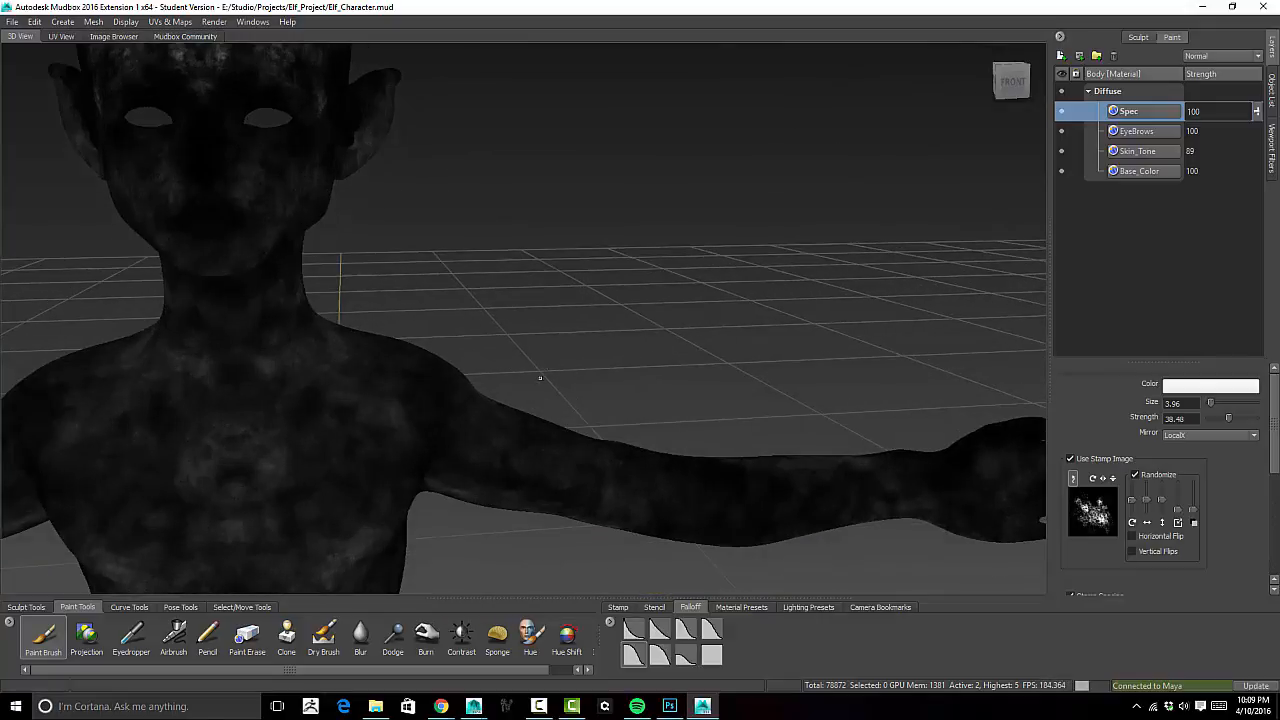
mouse_move(380, 220)
middle_mouse_down("alt")
mouse_move(510, 260)
mouse_move(619, 334)
mouse_move(616, 322)
middle_mouse_up("alt")
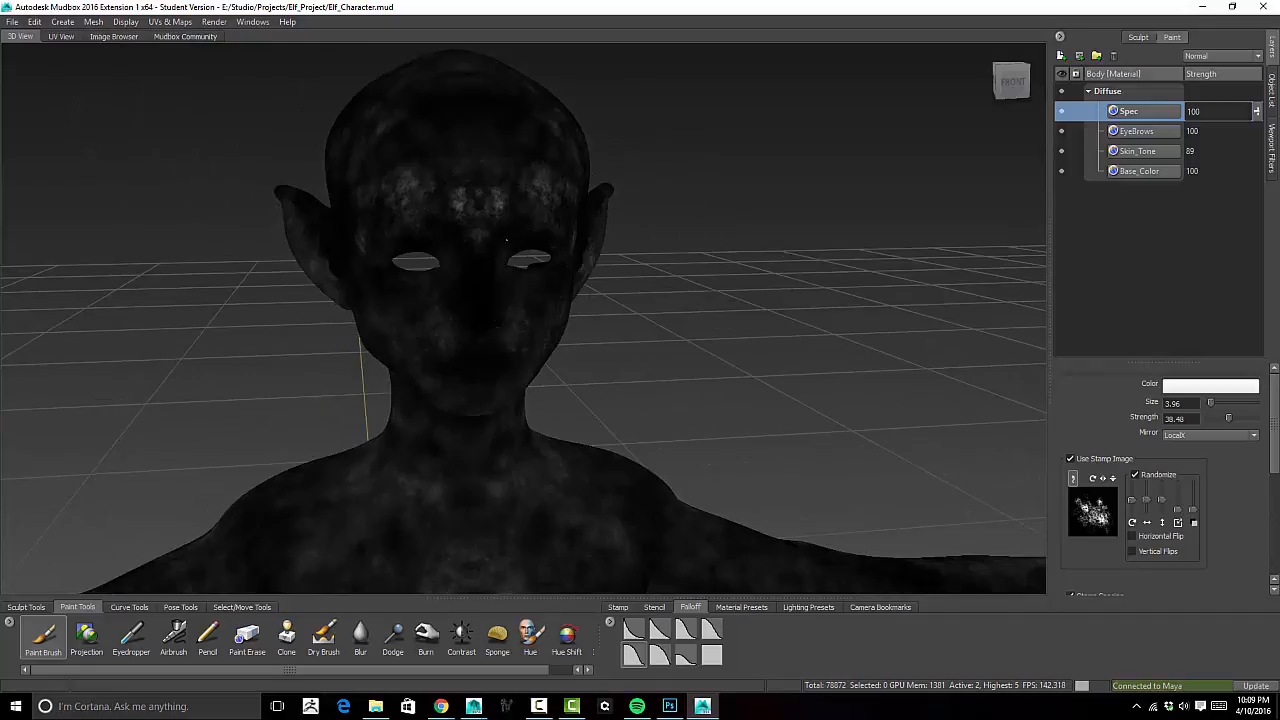
left_click_drag(341, 245, 530, 244, "alt")
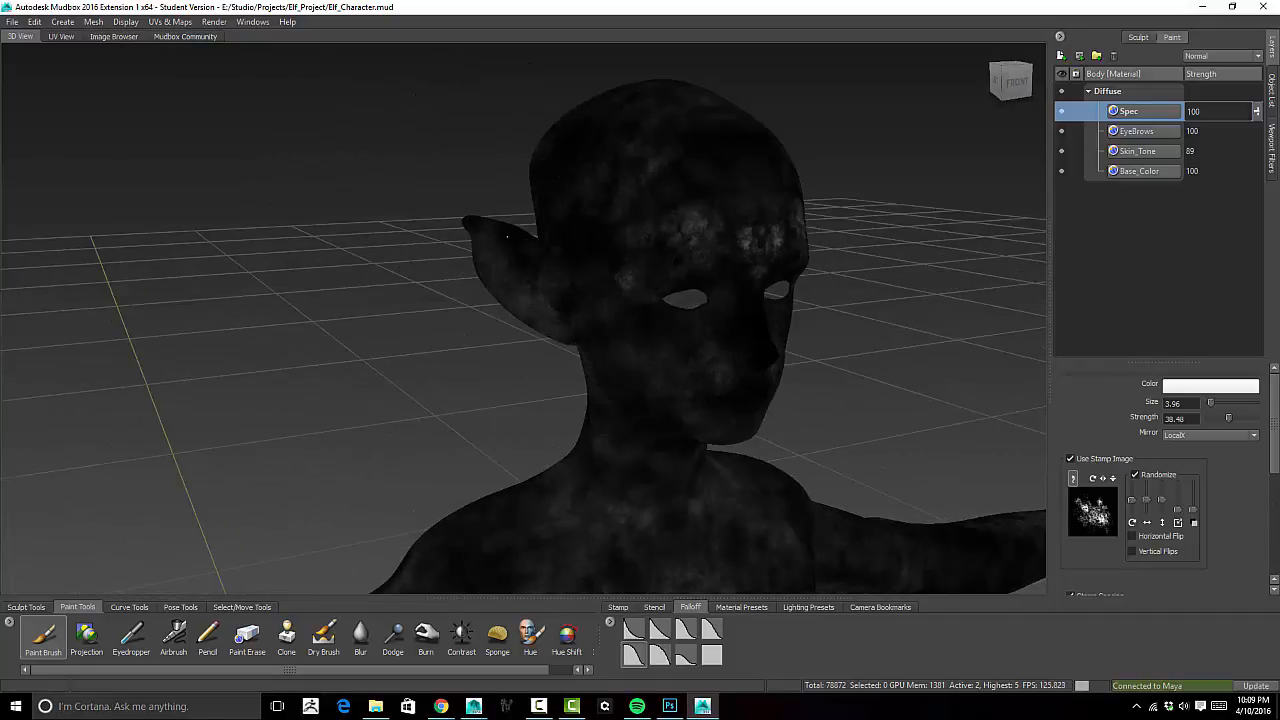
left_click_drag(577, 241, 568, 257, "alt")
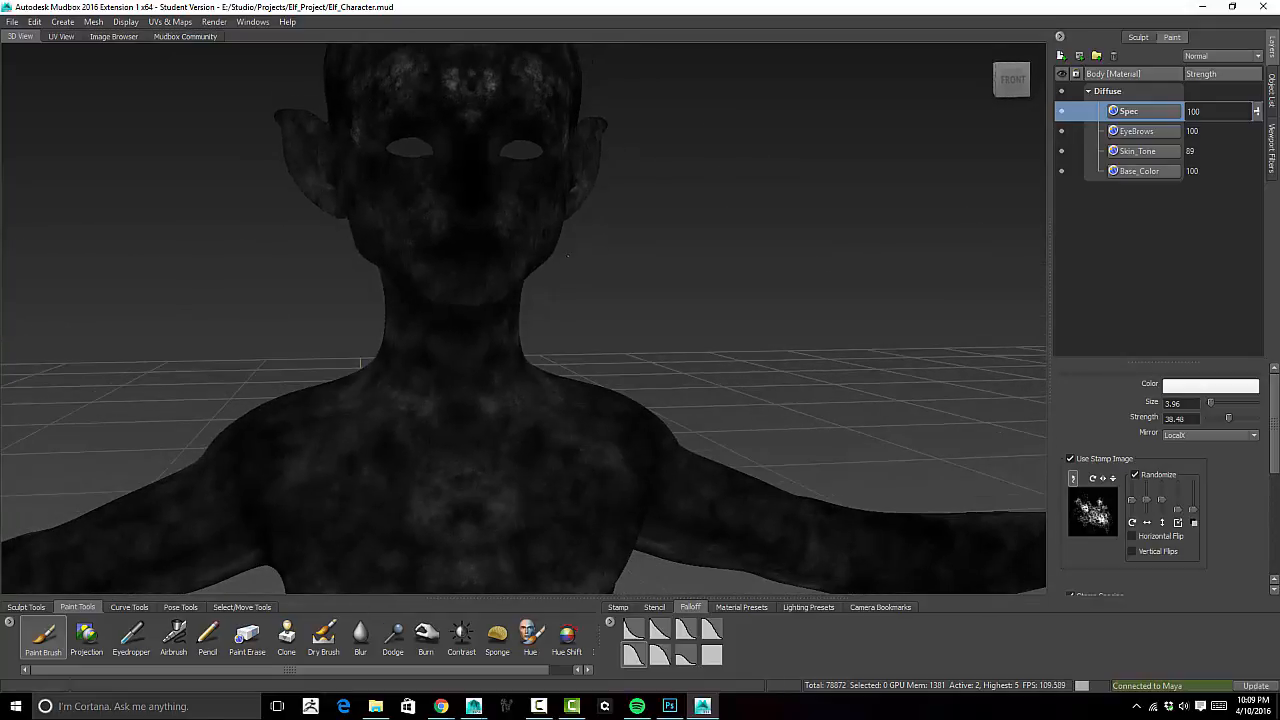
left_click_drag(641, 239, 631, 243, "alt")
middle_click_drag(631, 243, 713, 384, "alt")
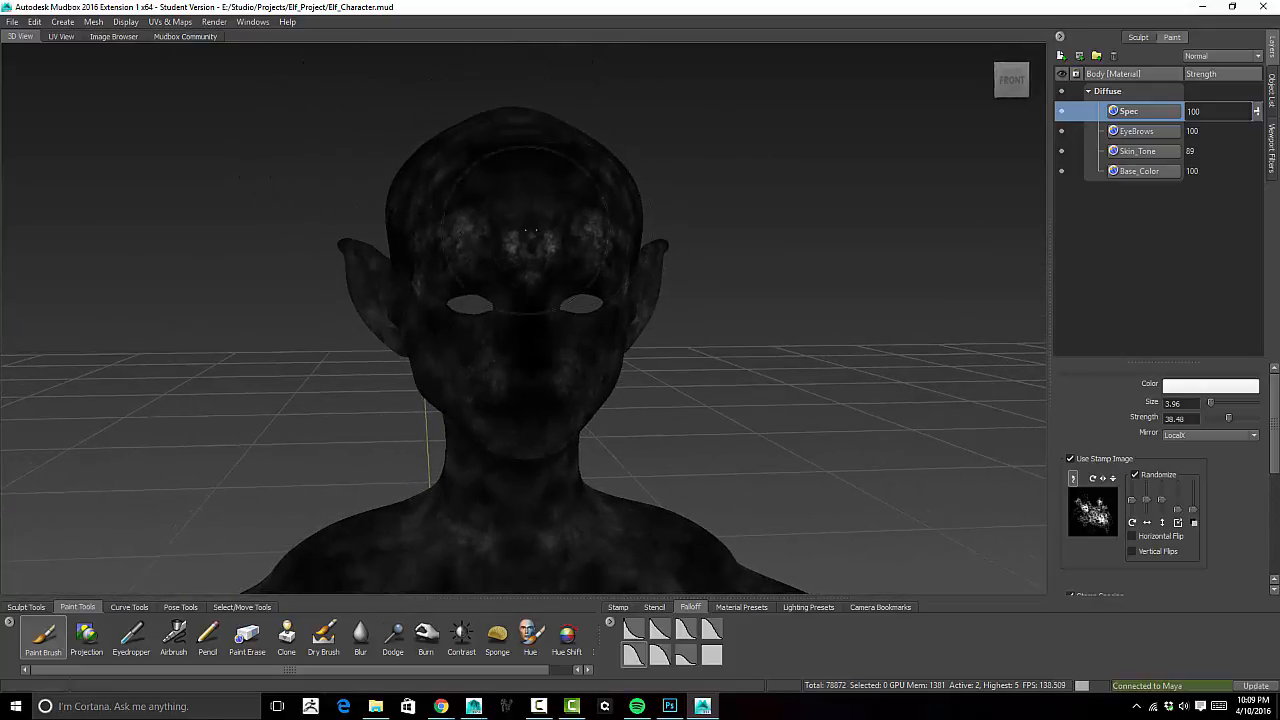
mouse_move(483, 245)
left_mouse_down()
mouse_move(540, 212)
mouse_move(530, 175)
mouse_move(441, 219)
mouse_move(525, 185)
mouse_move(470, 220)
mouse_move(525, 240)
mouse_move(561, 213)
left_mouse_up()
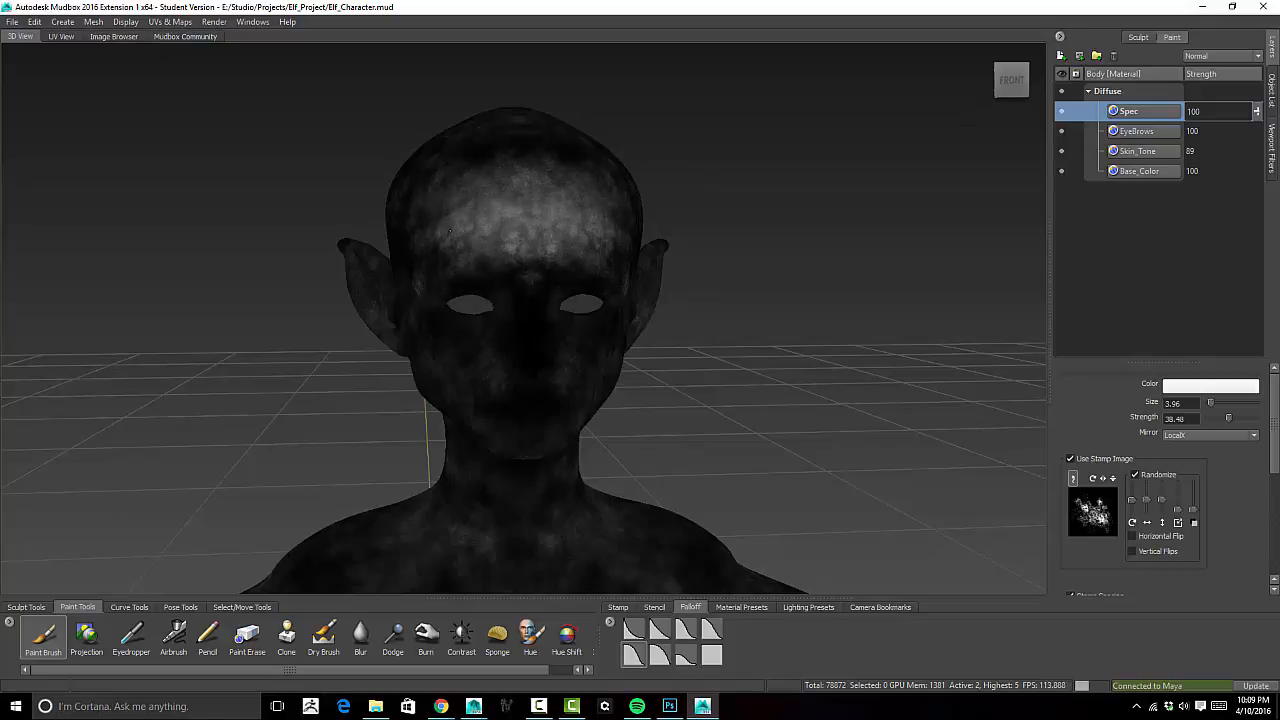
left_click_drag(450, 230, 418, 256)
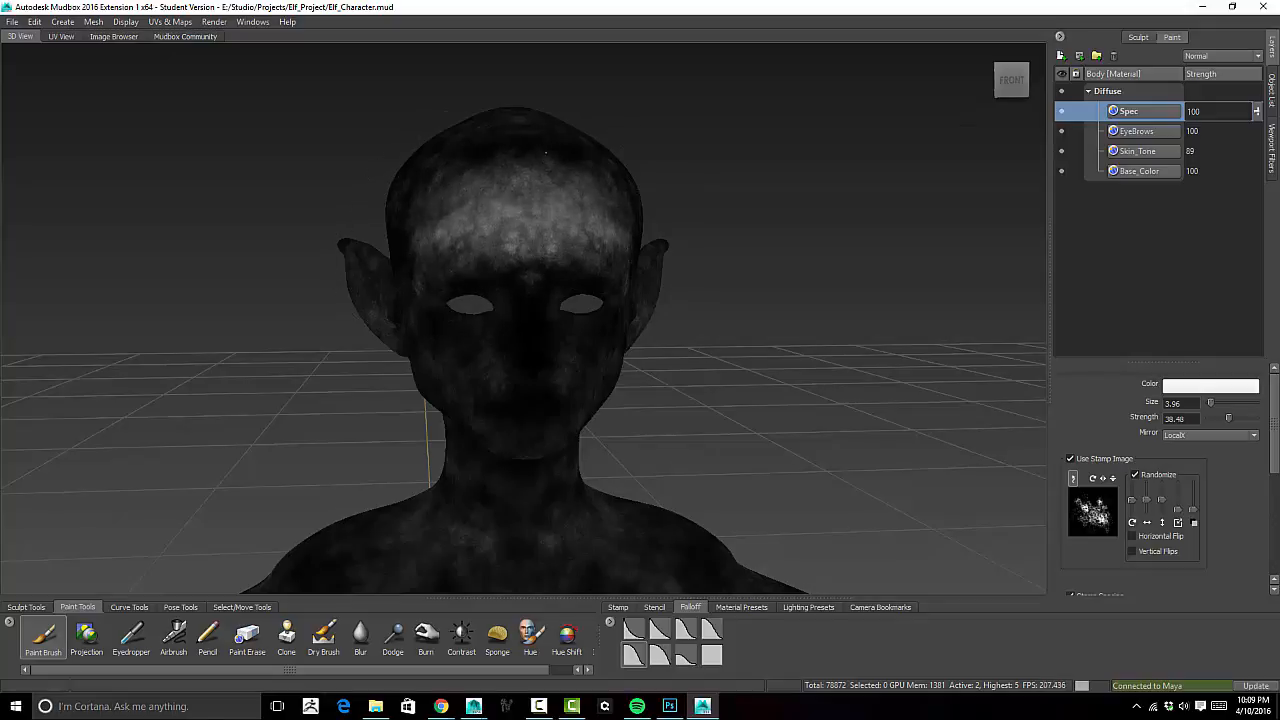
left_click_drag(711, 180, 660, 183, "alt")
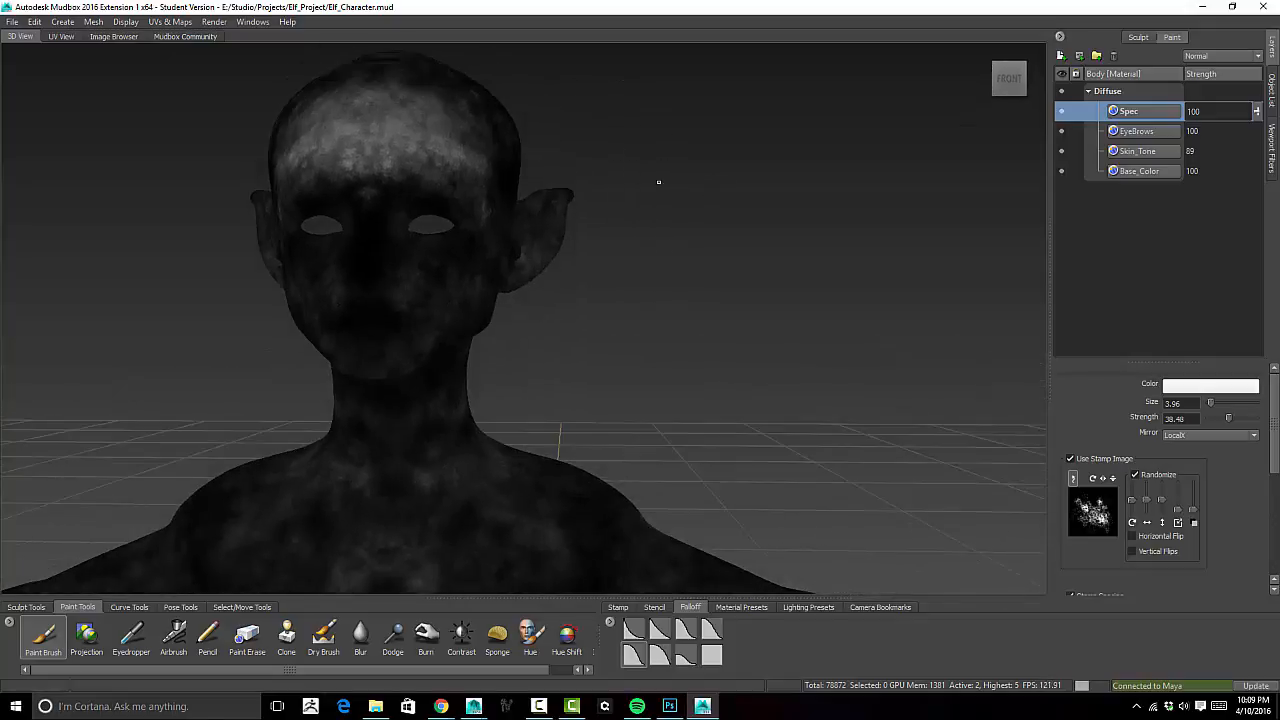
- Reduce the Paint Brush size to 0.50 and paint the lips with a bright white specular highlight
right_click_drag(660, 183, 725, 200, "alt")
mouse_move(600, 240)
middle_mouse_down("alt")
mouse_move(680, 260)
mouse_move(640, 251)
middle_mouse_up("alt")
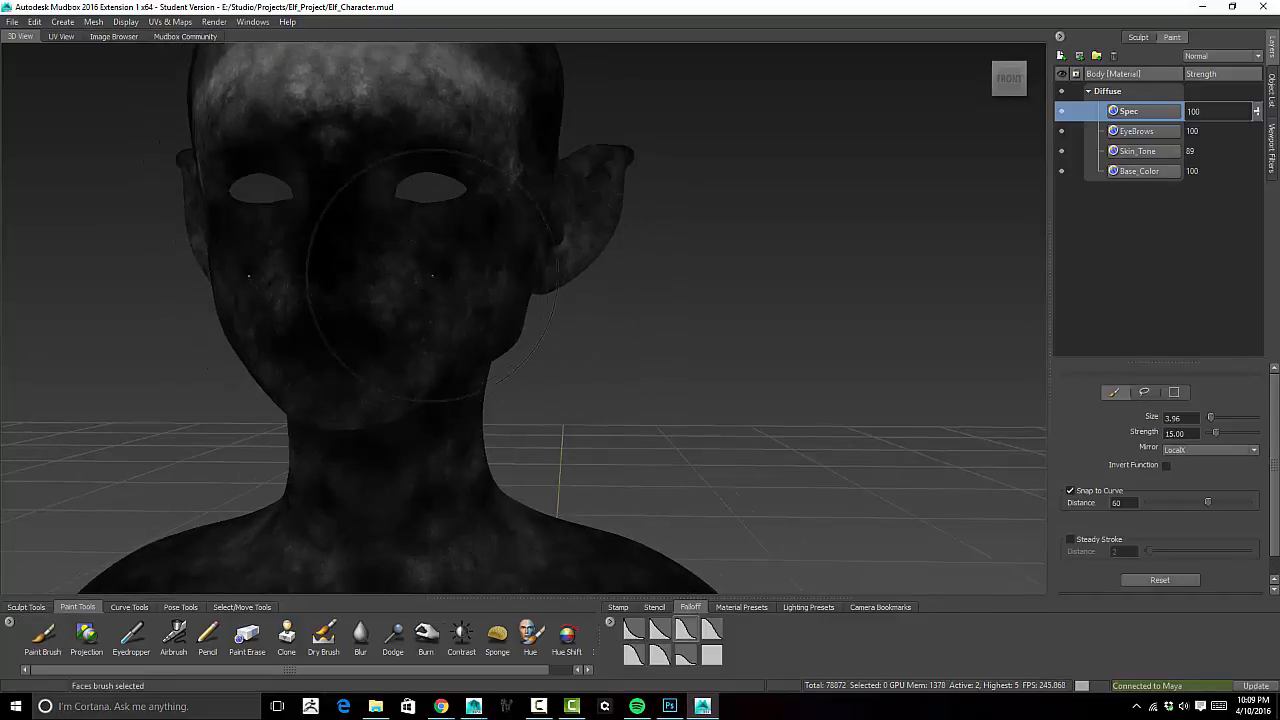
left_click_drag(426, 270, 408, 263, "shift")
key("ctrl+z")
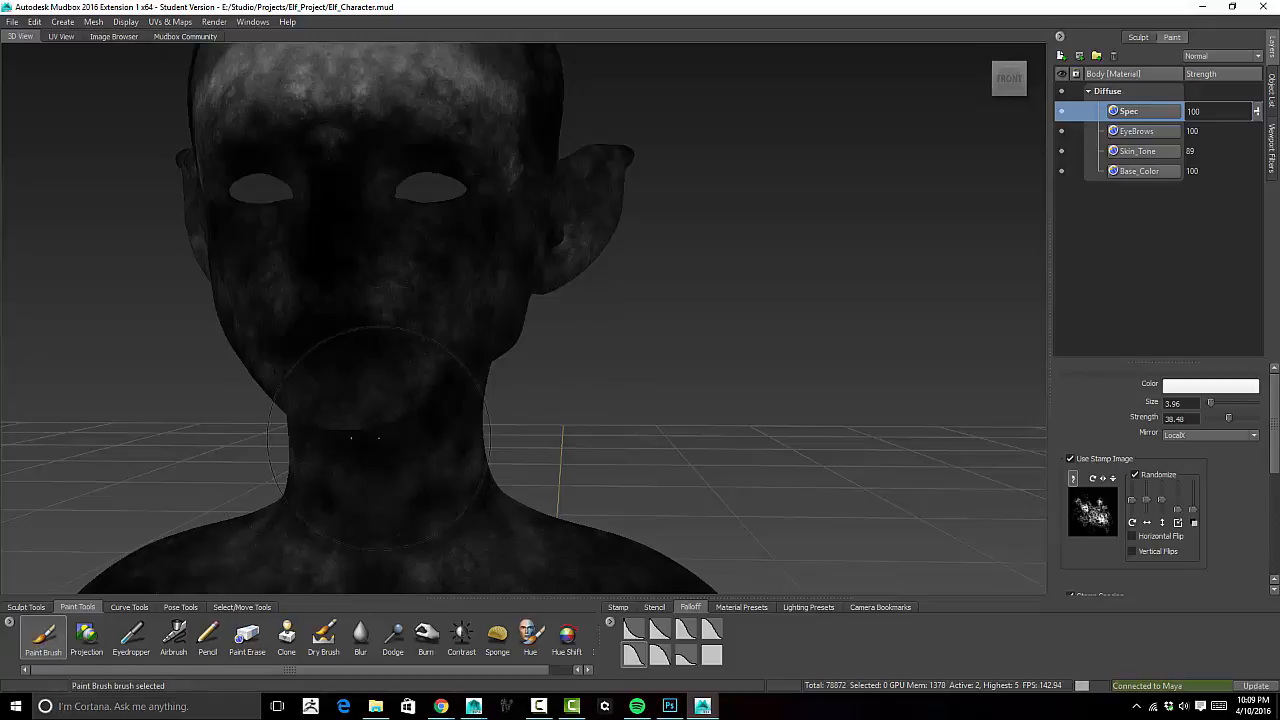
key("b")
left_click_drag(408, 268, 269, 267)
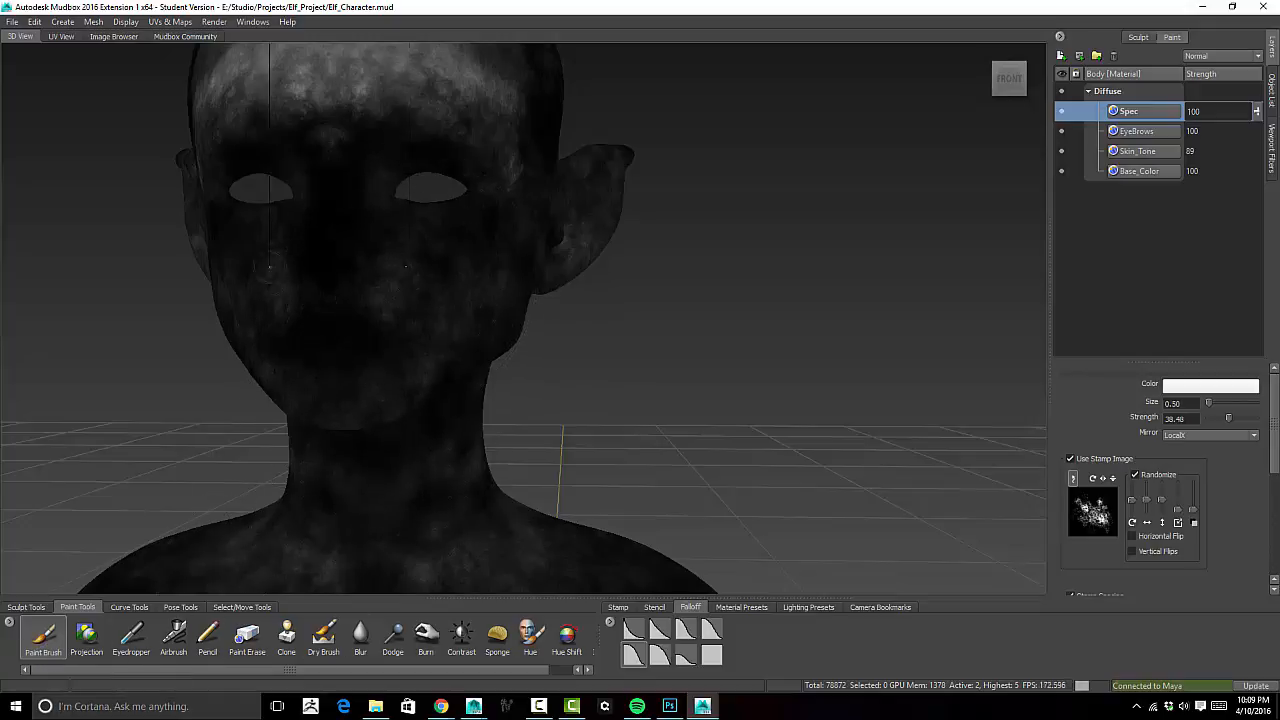
mouse_move(318, 337)
left_mouse_down()
mouse_move(345, 333)
mouse_move(296, 336)
mouse_move(373, 336)
mouse_move(295, 332)
mouse_move(320, 355)
mouse_move(370, 350)
mouse_move(308, 340)
mouse_move(347, 340)
left_mouse_up()
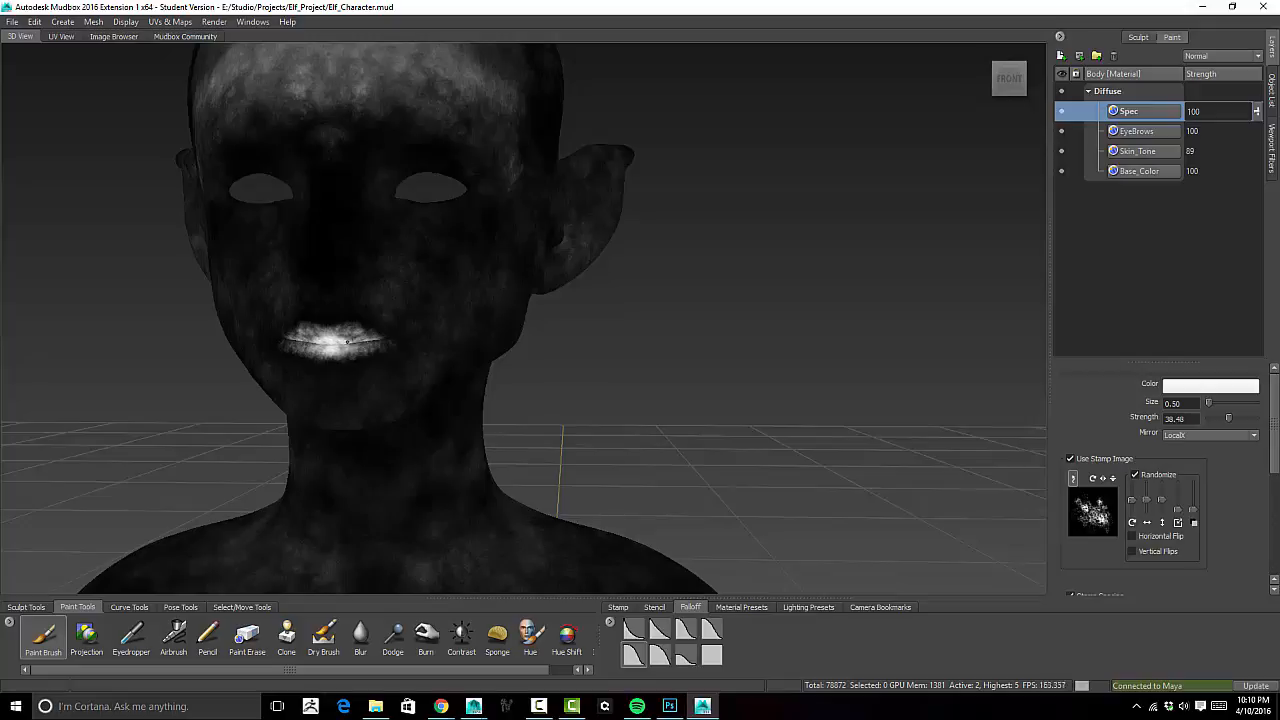
- Paint bright rims around both eyes and highlight the tip and bridge of the nose
mouse_move(466, 200)
left_mouse_down("alt")
mouse_move(487, 241)
mouse_move(506, 224)
mouse_move(545, 233)
mouse_move(505, 262)
mouse_move(478, 256)
left_mouse_up("alt")
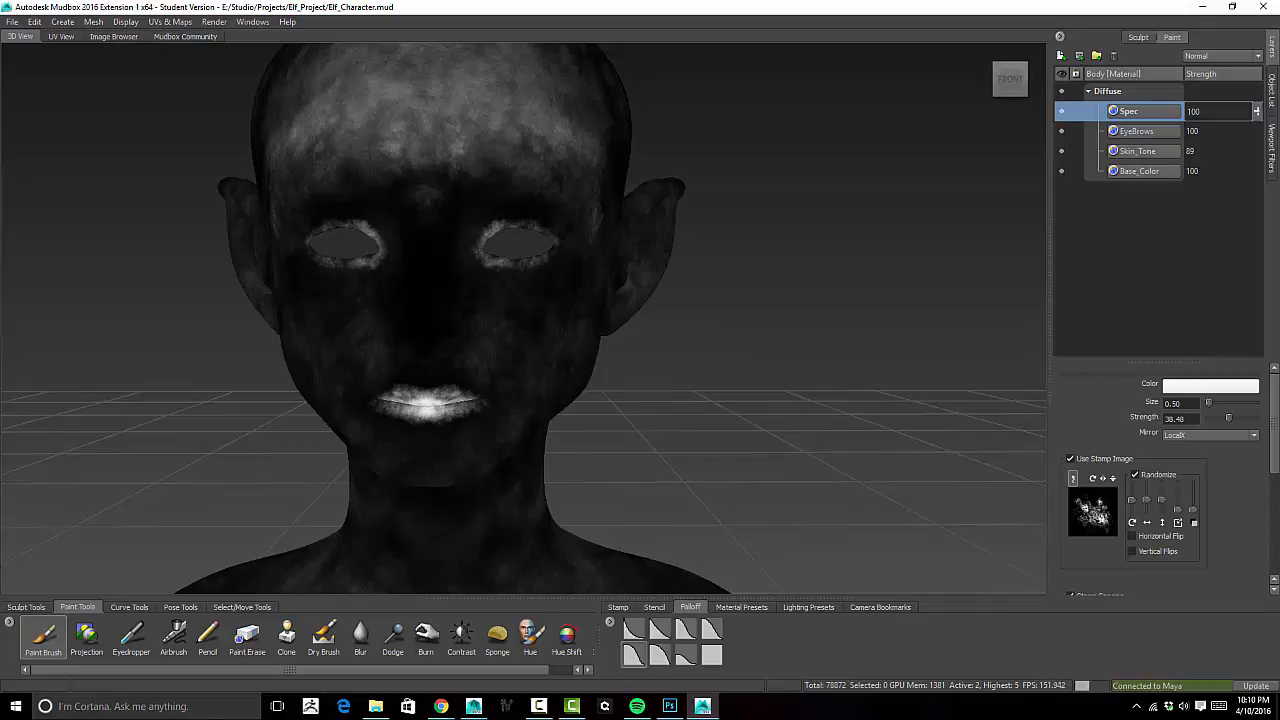
mouse_move(430, 340)
left_mouse_down()
mouse_move(432, 305)
mouse_move(425, 330)
mouse_move(456, 323)
left_mouse_up()
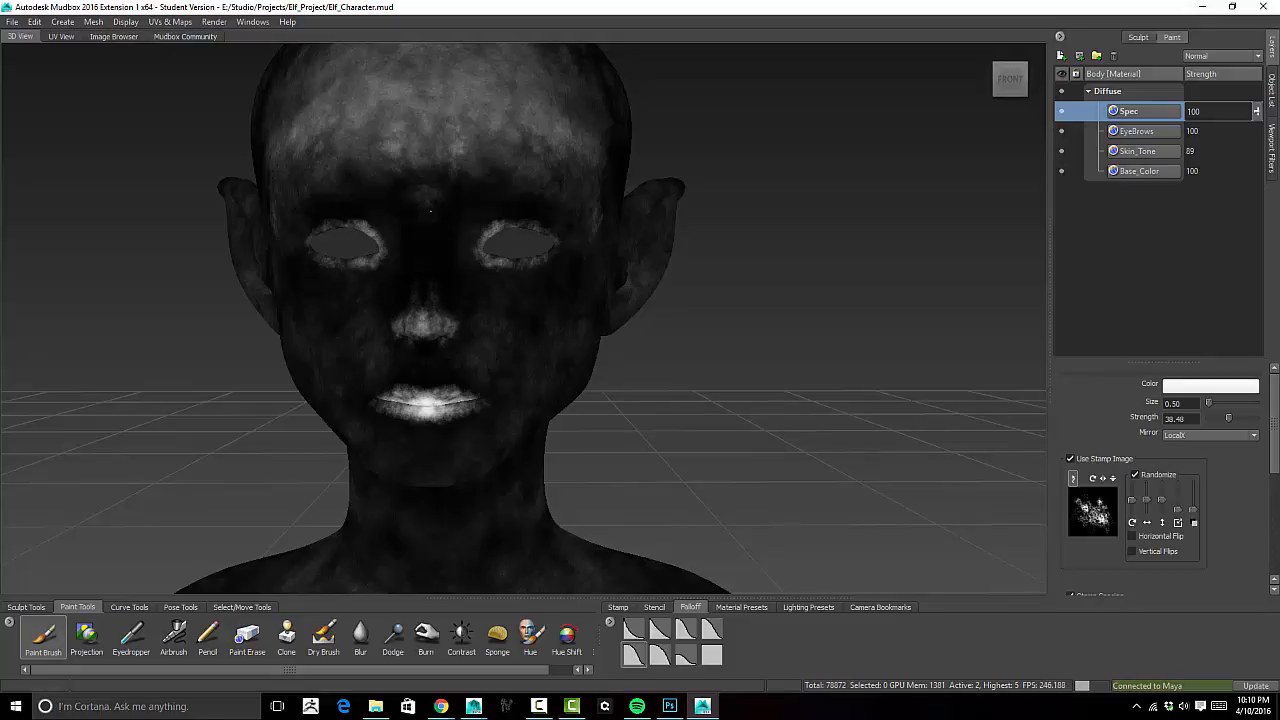
left_click_drag(430, 222, 425, 306)
left_click_drag(430, 232, 430, 173)
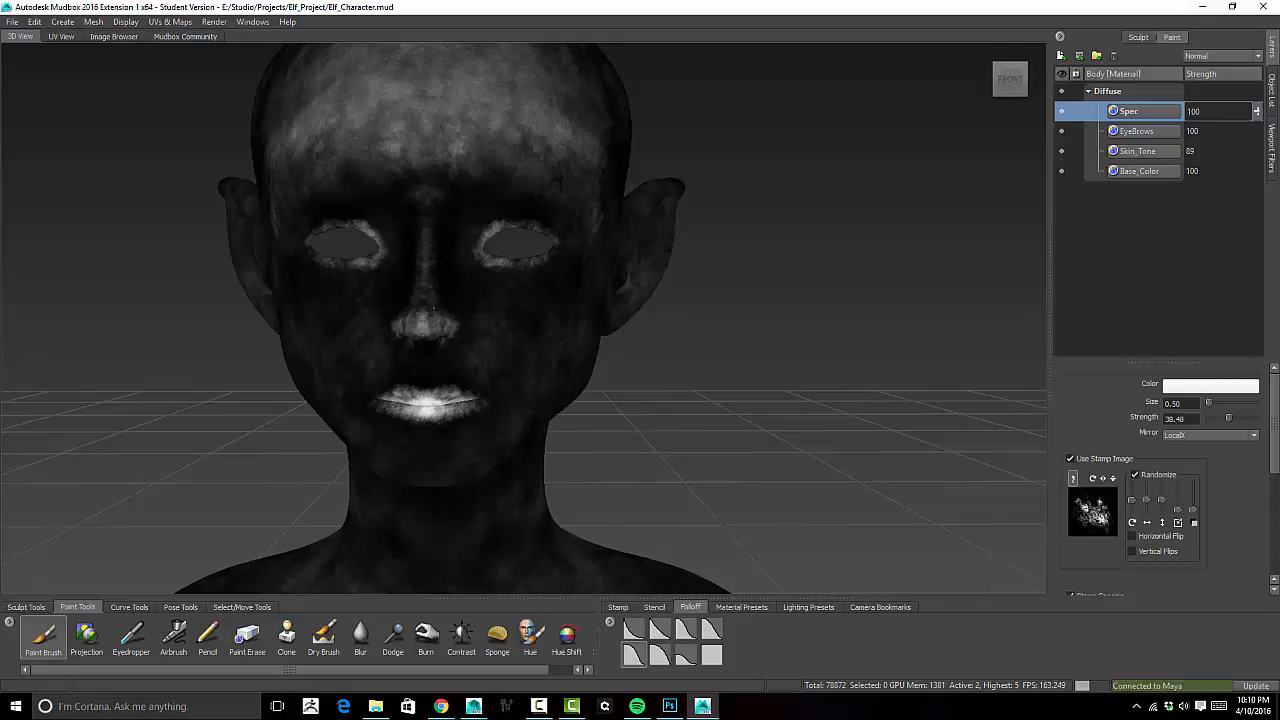
- Brighten the nostrils and the underside of the nose
left_click_drag(459, 325, 226, 353)
mouse_move(141, 296)
left_mouse_down()
mouse_move(165, 305)
mouse_move(110, 310)
mouse_move(125, 300)
mouse_move(137, 337)
mouse_move(176, 248)
mouse_move(217, 209)
left_mouse_up()
middle_click_drag(217, 209, 207, 480, "alt")
mouse_move(215, 340)
left_mouse_down("alt")
mouse_move(230, 238)
mouse_move(218, 236)
left_mouse_up("alt")
mouse_move(222, 168)
left_mouse_down()
mouse_move(233, 173)
mouse_move(214, 178)
left_mouse_up()
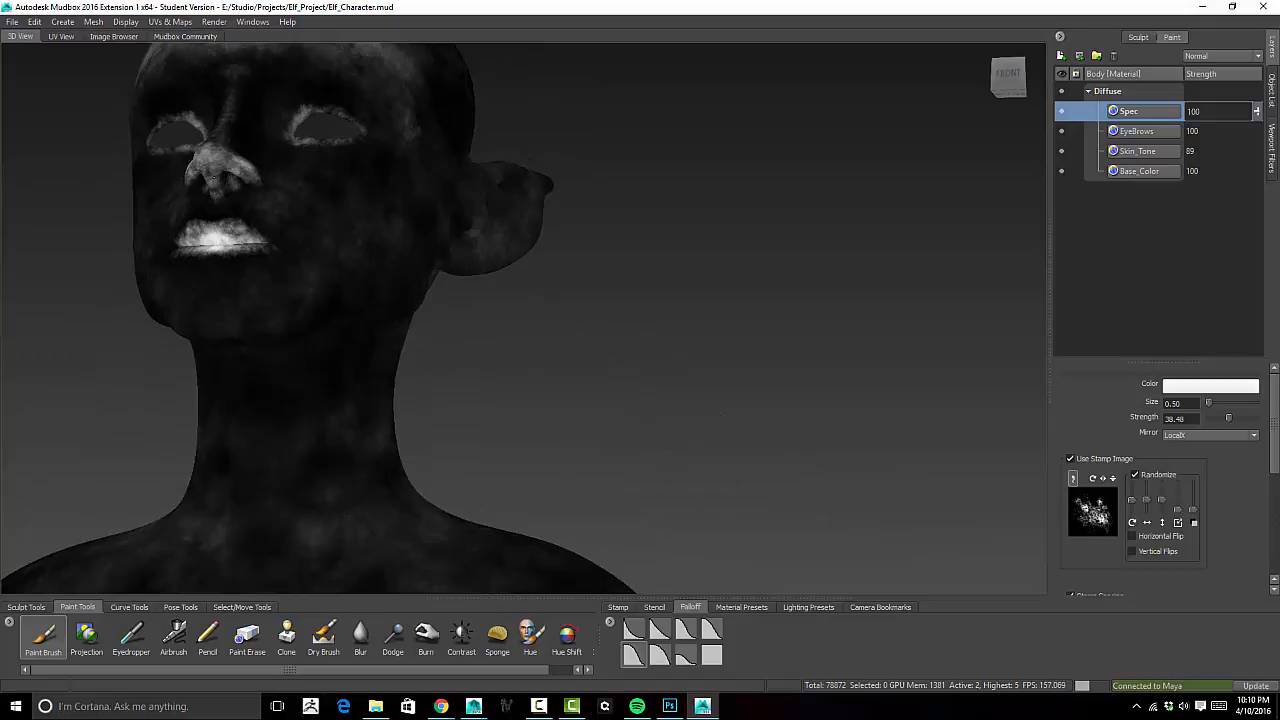
left_click_drag(316, 206, 357, 268, "alt")
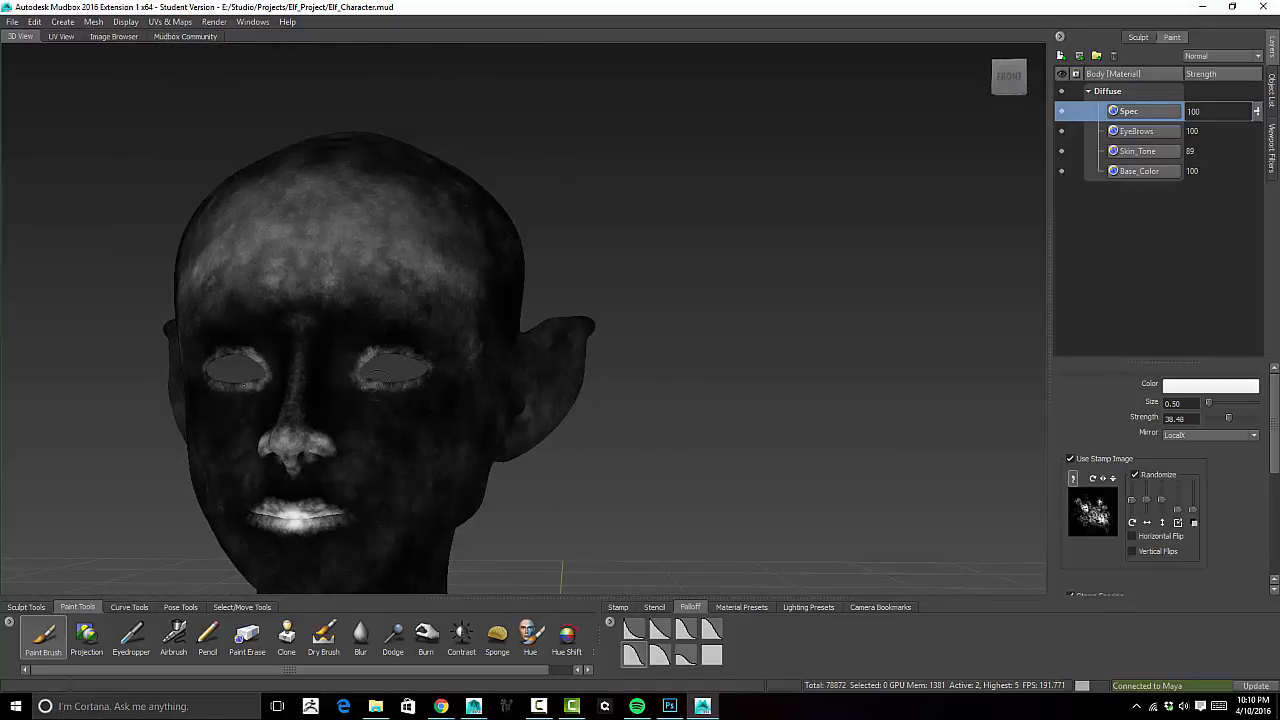
- Enlarge the brush to size 2.30 and build up brighter specular patches on both cheeks and the chin
middle_click_drag(398, 373, 511, 110, "alt")
left_click_drag(509, 112, 441, 248, "alt")
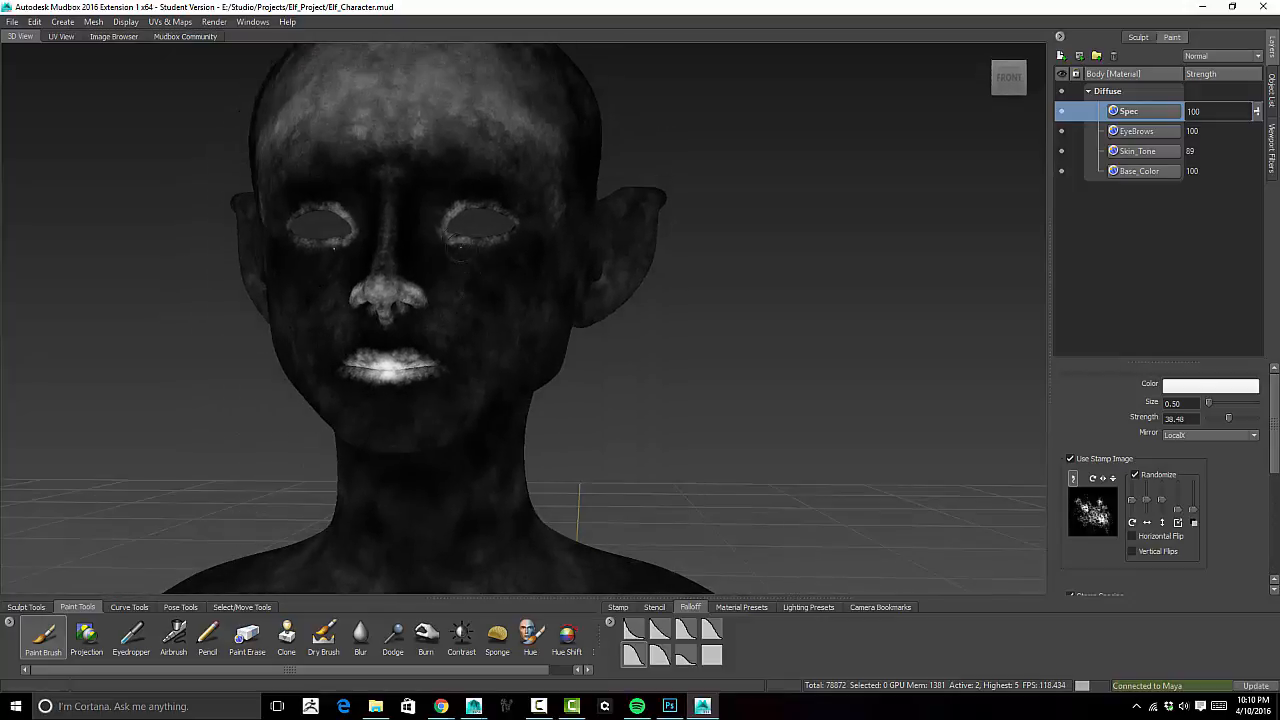
right_click_drag(441, 248, 445, 214, "alt")
left_click_drag(510, 335, 447, 300, "alt")
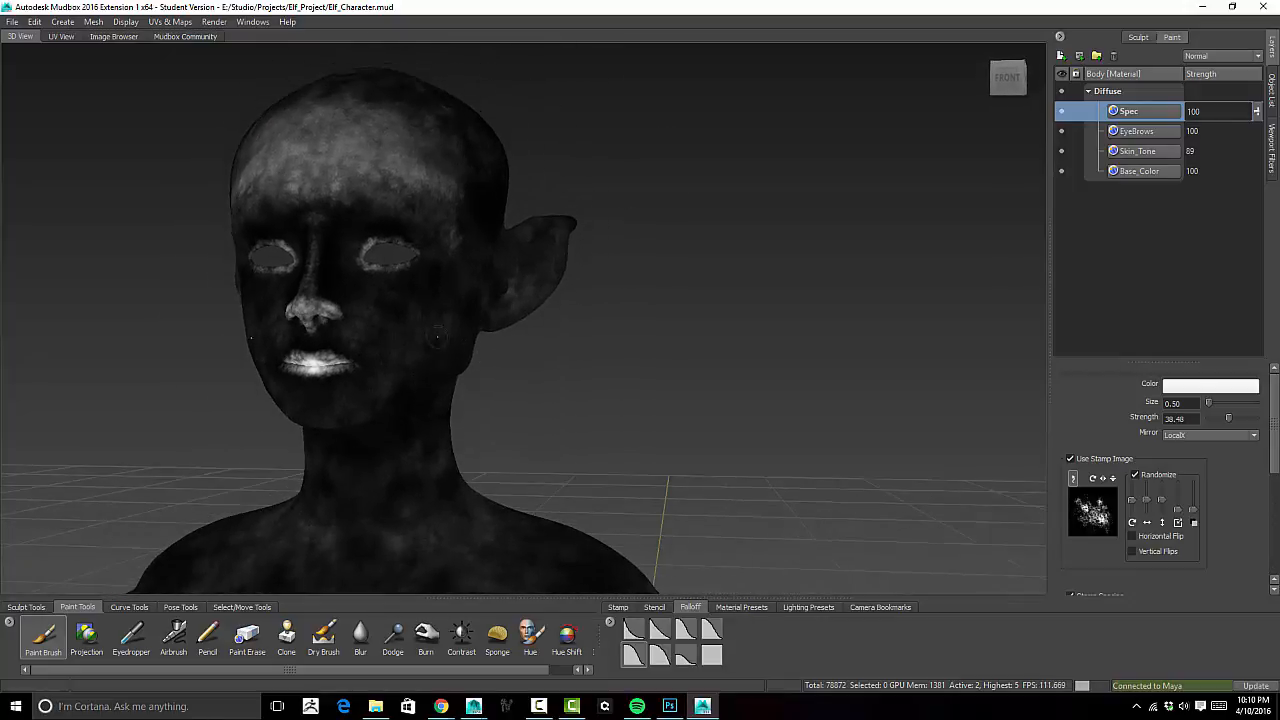
mouse_move(413, 341)
left_mouse_down()
mouse_move(430, 340)
mouse_move(390, 312)
mouse_move(422, 333)
mouse_move(444, 299)
mouse_move(410, 362)
mouse_move(442, 314)
mouse_move(389, 322)
mouse_move(398, 312)
mouse_move(425, 338)
mouse_move(360, 415)
mouse_move(321, 423)
mouse_move(360, 408)
left_mouse_up()
left_click_drag(430, 326, 395, 318)
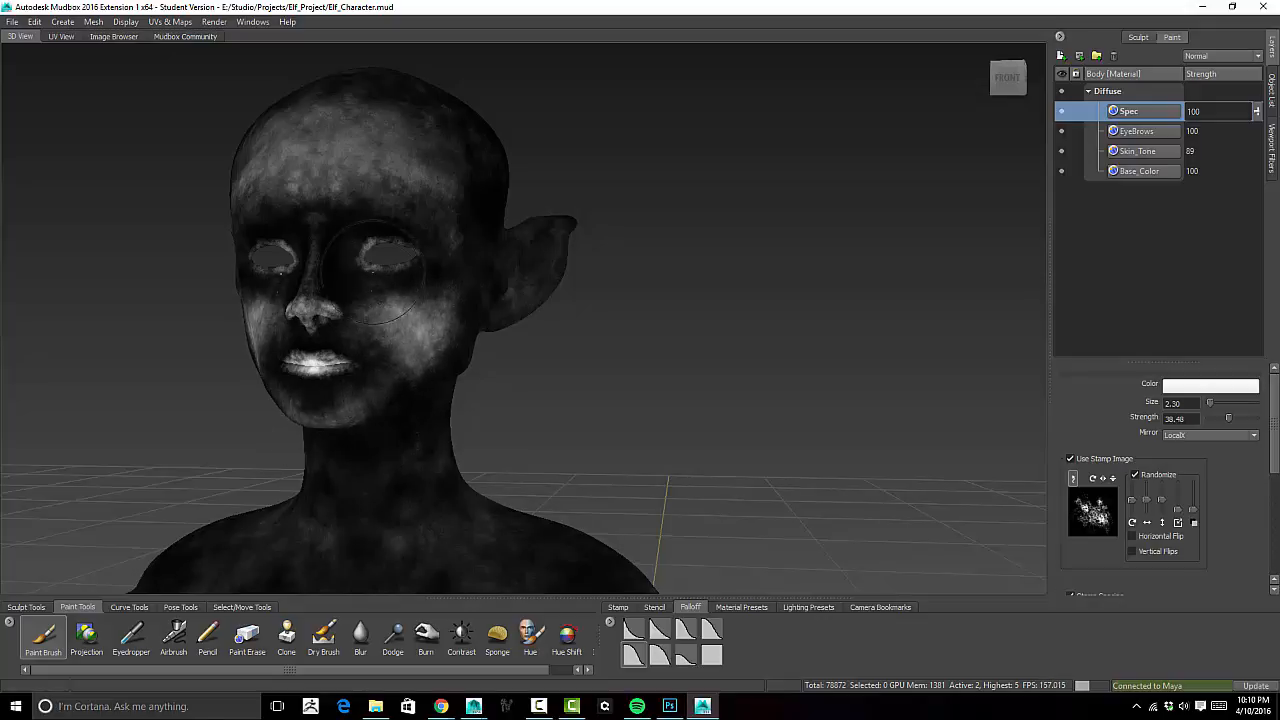
- Extend the bright specular speckles from the forehead over the top and upper sides of the scalp
mouse_move(457, 215)
left_mouse_down()
mouse_move(468, 162)
mouse_move(366, 75)
left_mouse_up()
left_click_drag(540, 170, 590, 215, "alt")
middle_click_drag(590, 215, 568, 303, "alt")
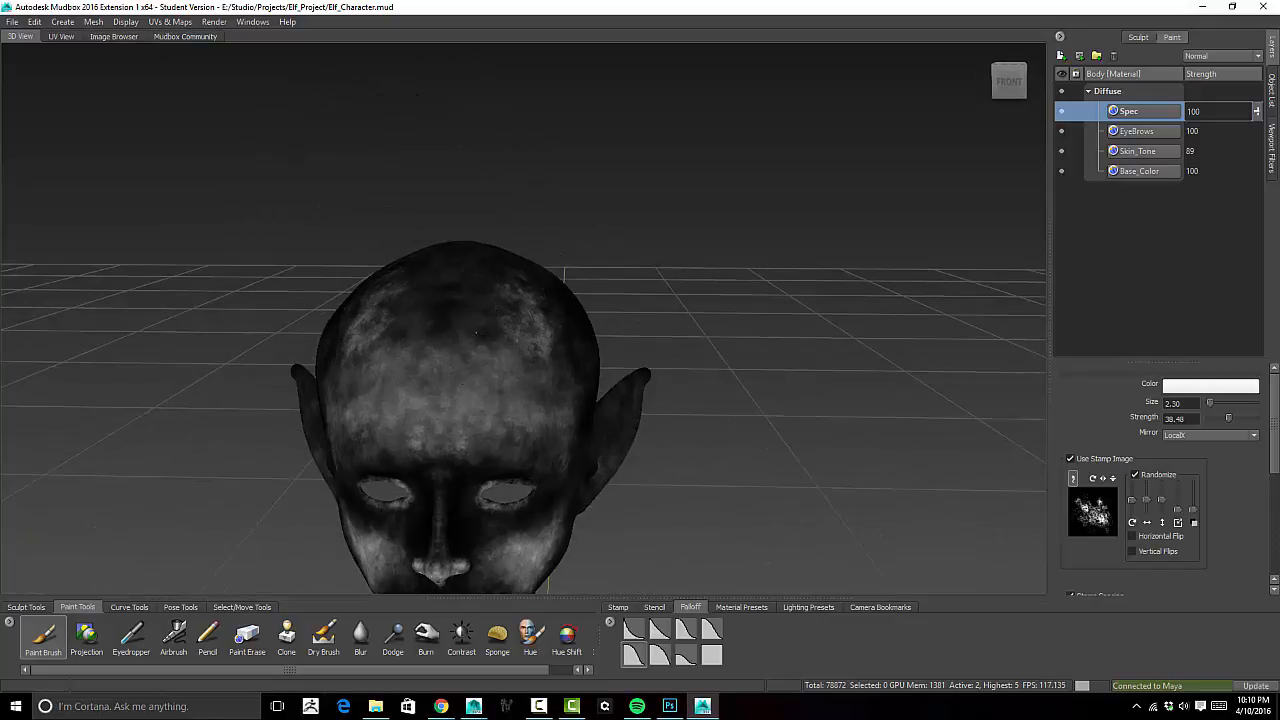
mouse_move(474, 314)
left_mouse_down()
mouse_move(455, 298)
mouse_move(494, 285)
mouse_move(478, 358)
mouse_move(520, 292)
mouse_move(545, 305)
mouse_move(589, 381)
mouse_move(462, 450)
left_mouse_up()
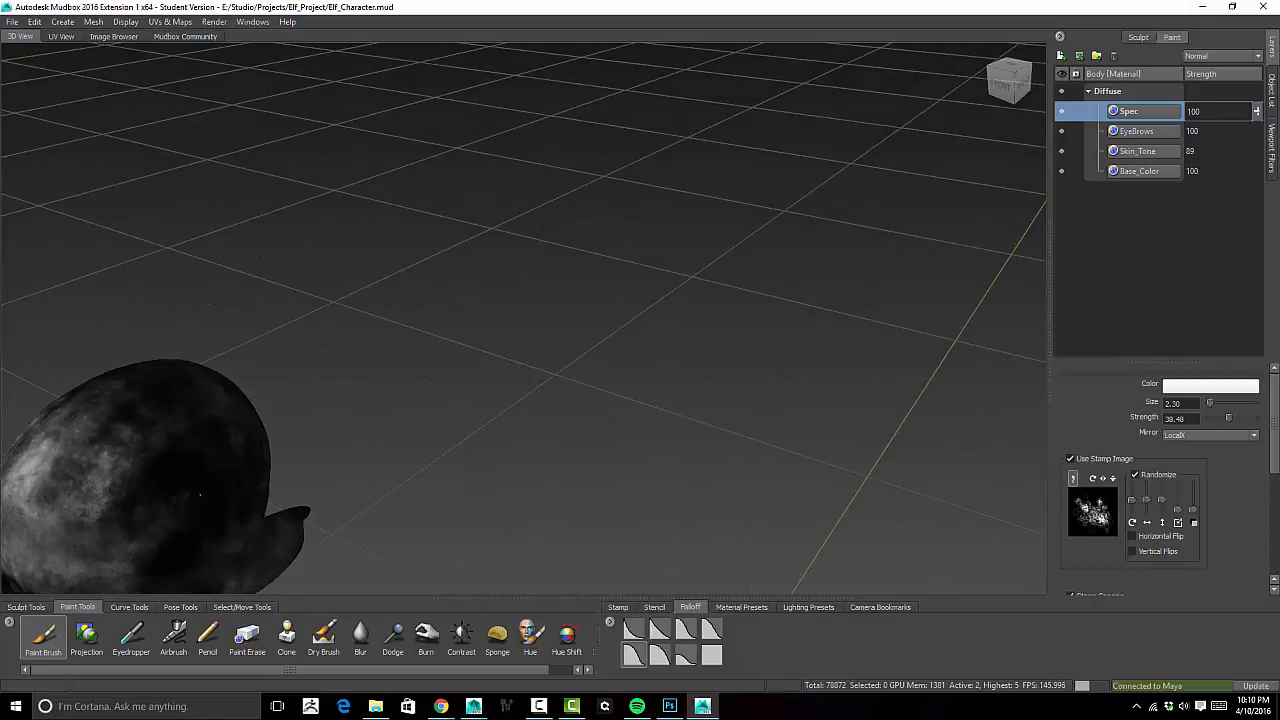
mouse_move(228, 448)
left_mouse_down()
mouse_move(166, 506)
mouse_move(200, 431)
mouse_move(165, 452)
mouse_move(132, 525)
mouse_move(118, 438)
mouse_move(257, 382)
mouse_move(222, 430)
mouse_move(250, 415)
left_mouse_up()
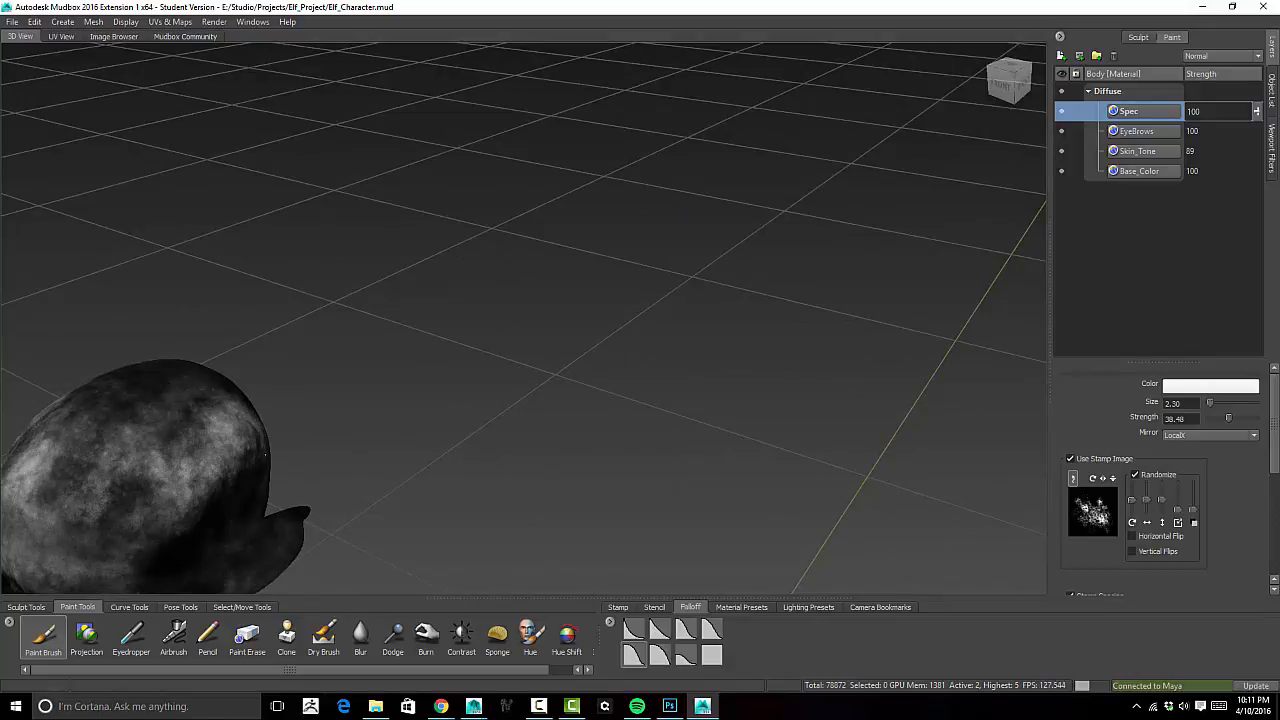
- Cover the back of the skull with bright specular speckles down towards the nape
mouse_move(460, 420)
left_mouse_down("alt")
mouse_move(353, 310)
mouse_move(438, 297)
left_mouse_up("alt")
mouse_move(502, 257)
left_mouse_down()
mouse_move(505, 330)
mouse_move(500, 265)
mouse_move(475, 360)
mouse_move(495, 380)
mouse_move(502, 340)
left_mouse_up()
mouse_move(500, 425)
left_mouse_down("alt")
mouse_move(500, 340)
mouse_move(473, 426)
mouse_move(456, 405)
mouse_move(440, 470)
mouse_move(437, 355)
mouse_move(515, 465)
mouse_move(490, 450)
mouse_move(476, 348)
mouse_move(473, 375)
left_mouse_up("alt")
left_click_drag(473, 375, 535, 390)
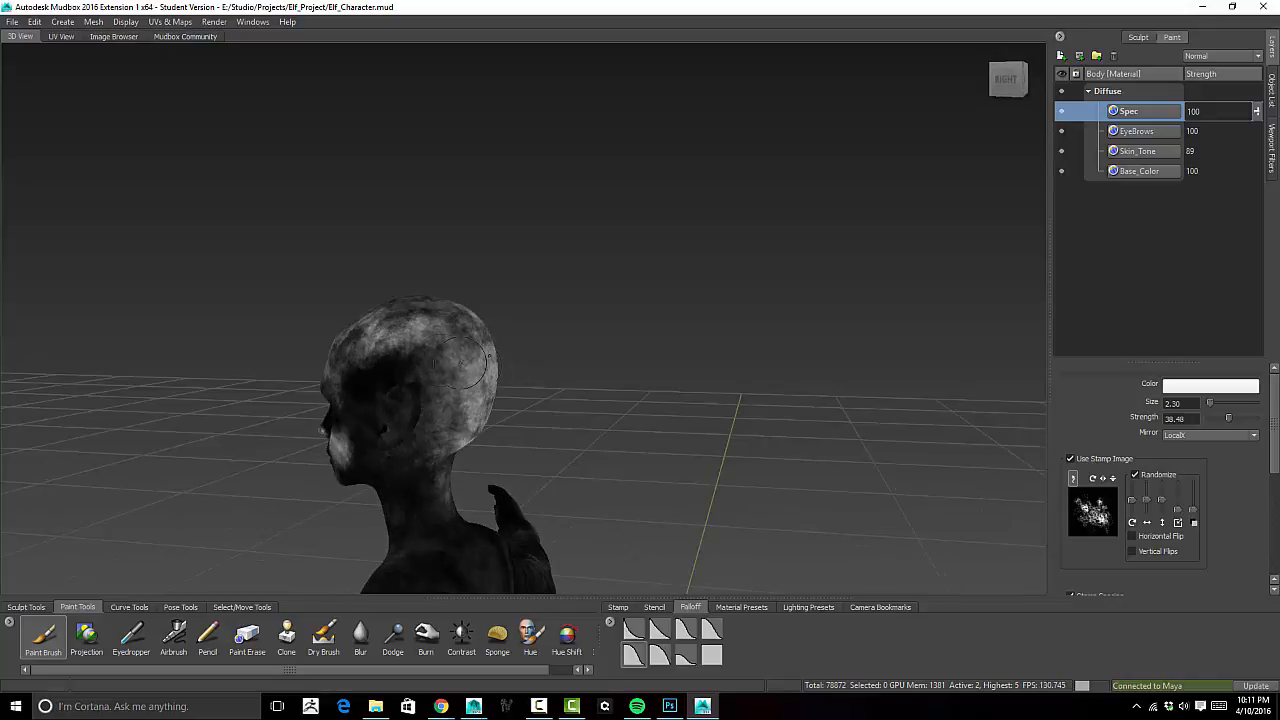
mouse_move(438, 330)
left_mouse_down("alt")
mouse_move(474, 371)
mouse_move(400, 395)
mouse_move(420, 355)
mouse_move(365, 350)
mouse_move(431, 340)
mouse_move(446, 317)
left_mouse_up("alt")
- Paint a bright specular patch on the throat at the base of the neck
mouse_move(446, 350)
left_mouse_down("alt")
mouse_move(535, 335)
mouse_move(636, 283)
left_mouse_up("alt")
mouse_move(680, 488)
middle_mouse_down("alt")
mouse_move(623, 184)
mouse_move(735, 288)
middle_mouse_up("alt")
left_click_drag(668, 205, 707, 204, "alt")
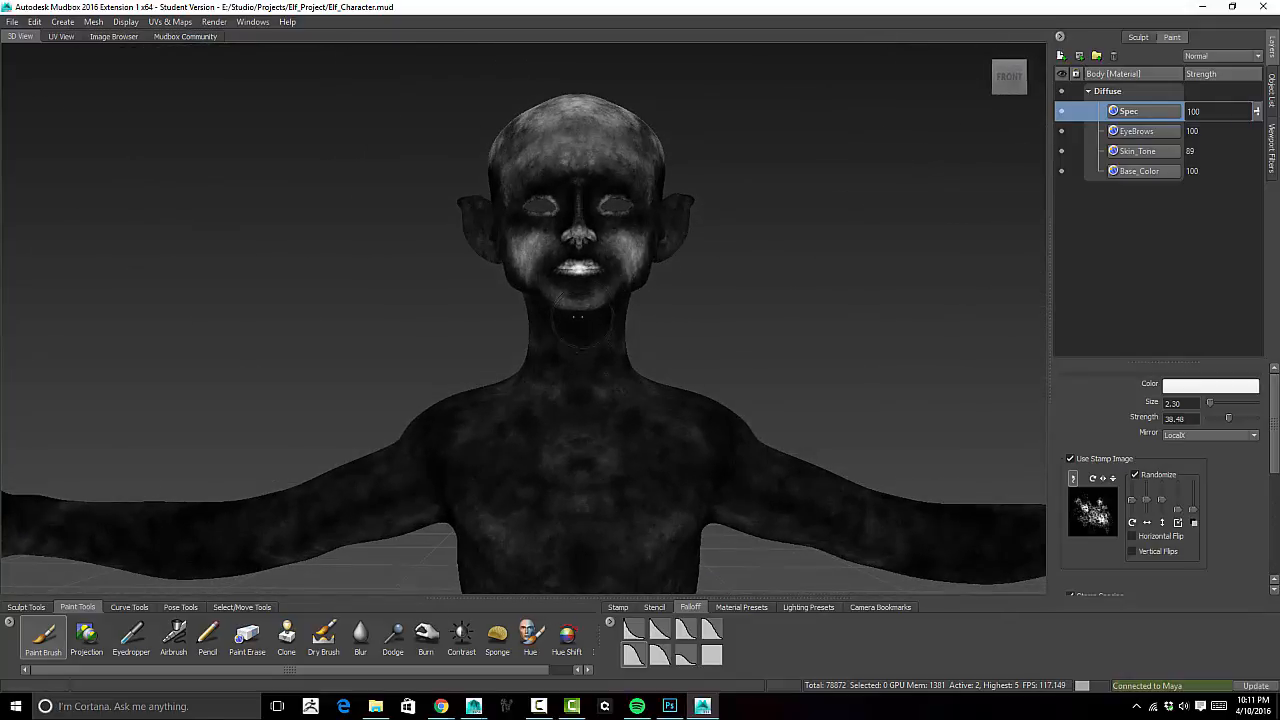
mouse_move(665, 271)
left_mouse_down("alt")
mouse_move(490, 236)
mouse_move(548, 260)
mouse_move(522, 256)
mouse_move(517, 272)
mouse_move(608, 290)
mouse_move(636, 356)
left_mouse_up("alt")
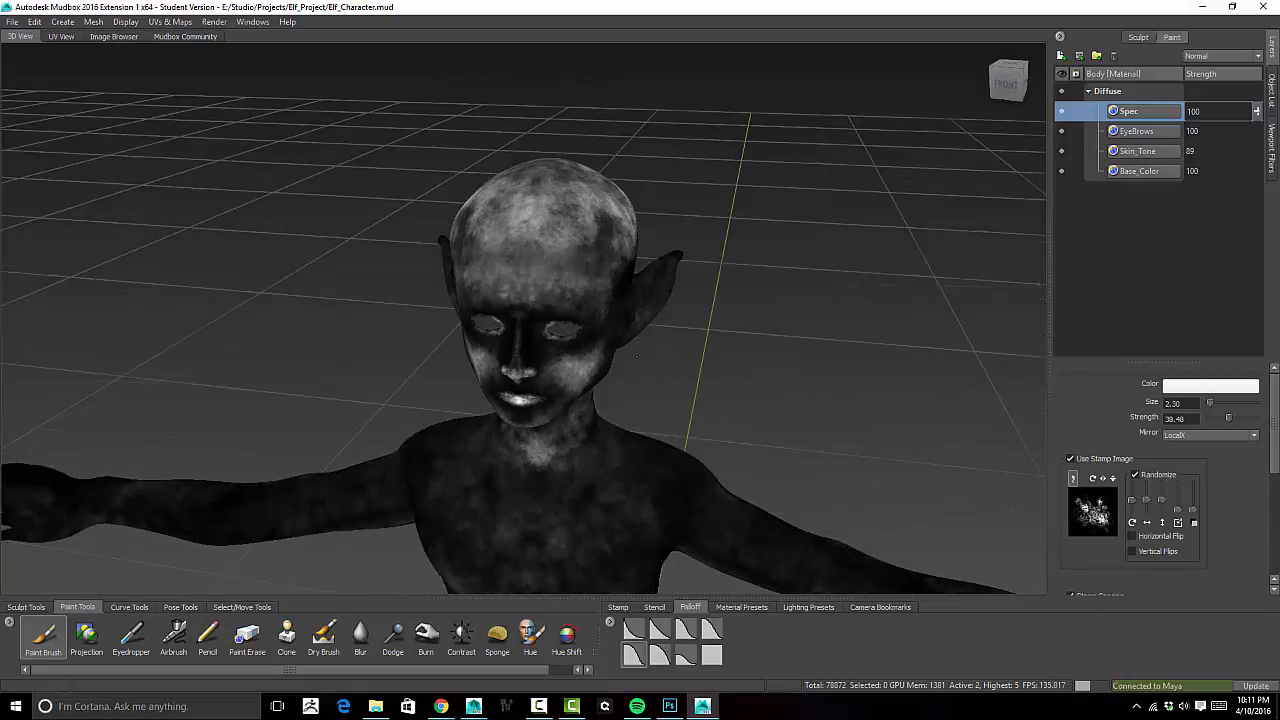
- Brighten the ears and the sides of the neck with white speckles
mouse_move(559, 502)
left_mouse_down()
mouse_move(630, 483)
mouse_move(572, 425)
mouse_move(570, 405)
left_mouse_up()
mouse_move(630, 232)
left_mouse_down()
mouse_move(572, 262)
mouse_move(777, 203)
mouse_move(757, 200)
mouse_move(705, 237)
mouse_move(746, 240)
left_mouse_up()
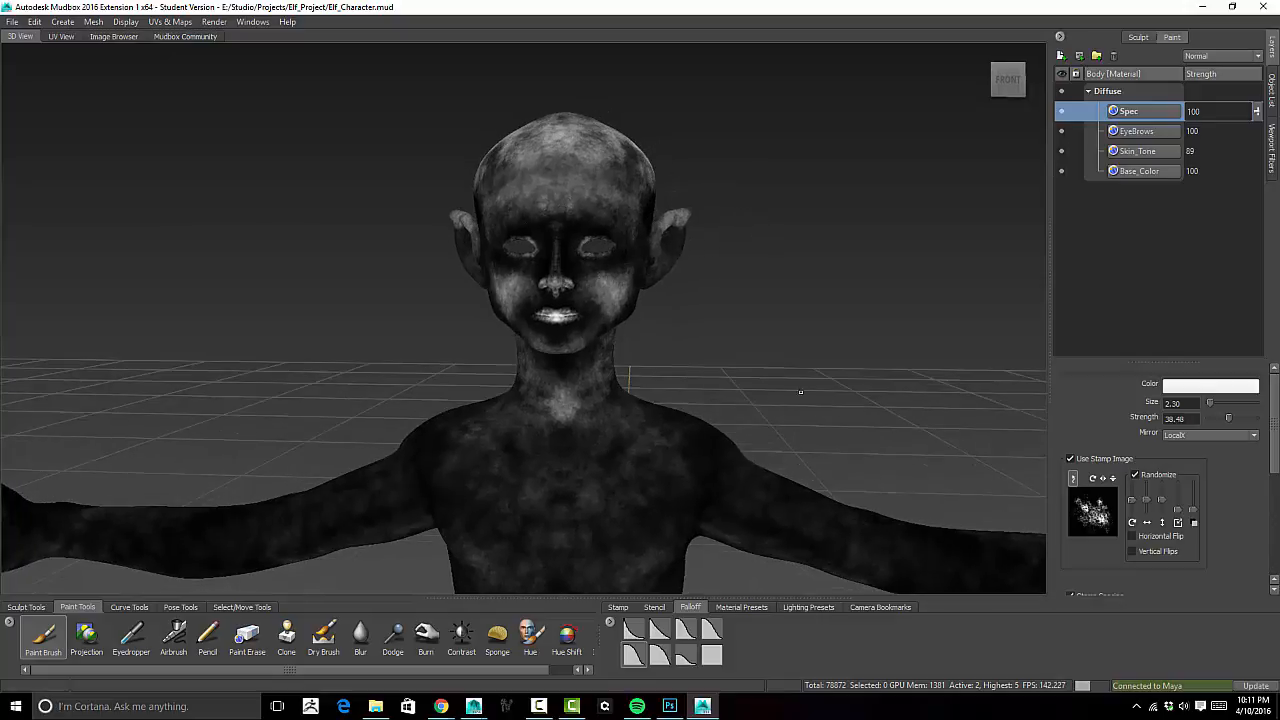
mouse_move(800, 392)
left_mouse_down("alt")
mouse_move(757, 383)
mouse_move(760, 363)
left_mouse_up("alt")
mouse_move(760, 363)
middle_mouse_down("alt")
mouse_move(828, 332)
mouse_move(815, 296)
middle_mouse_up("alt")
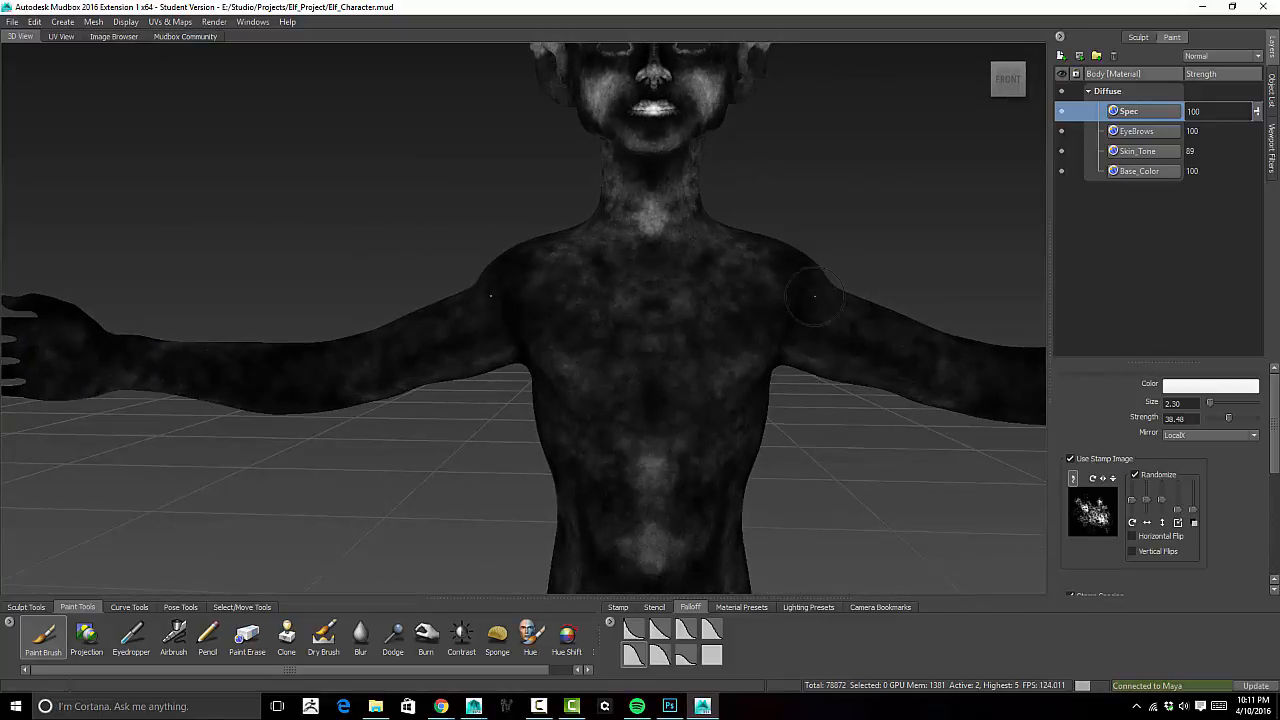
left_click_drag(815, 296, 781, 288, "alt")
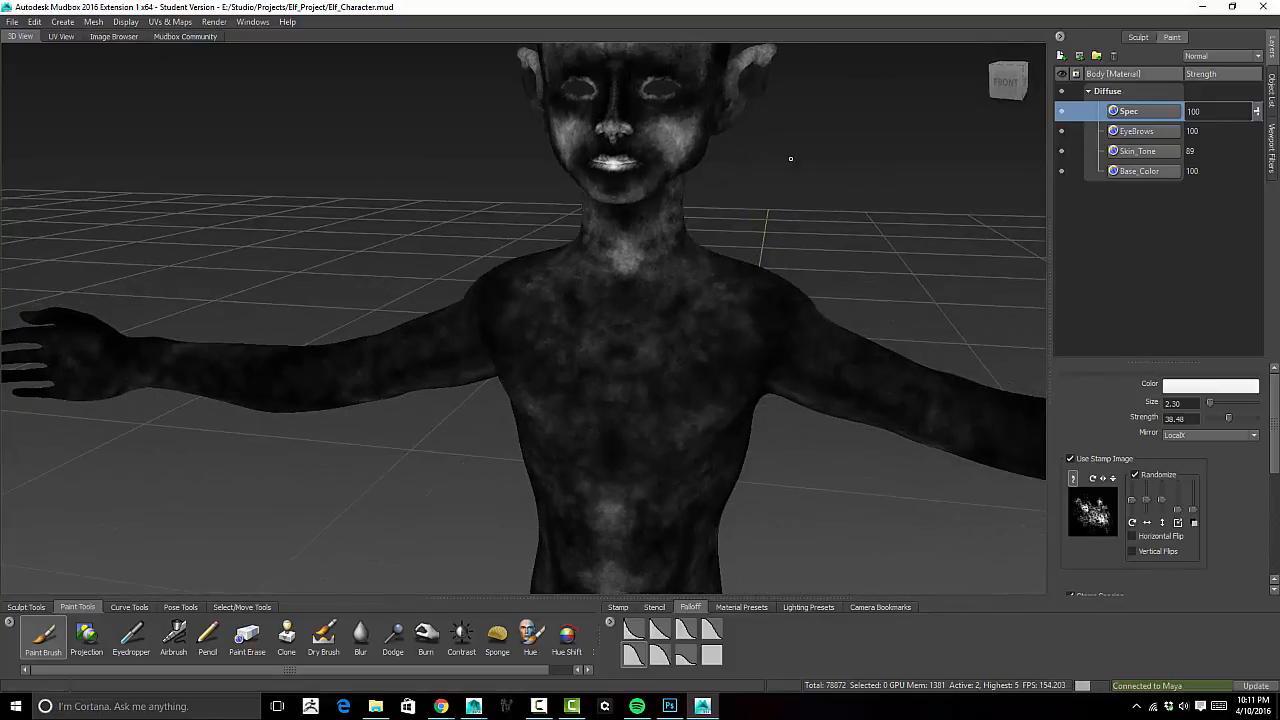
left_click_drag(842, 222, 756, 202, "alt")
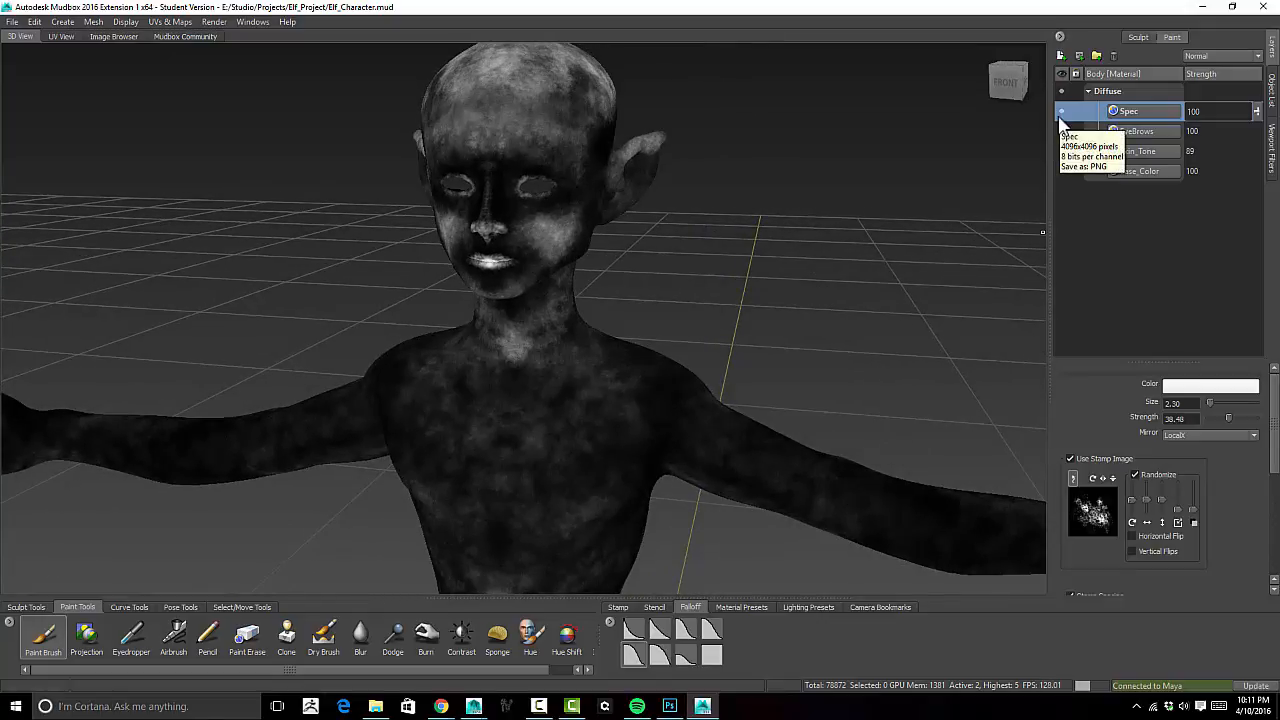
- Create a new paint layer of size 4096 in the Specular channel, saved as PNG [8 bit, RGBA]
right_click(1124, 214)
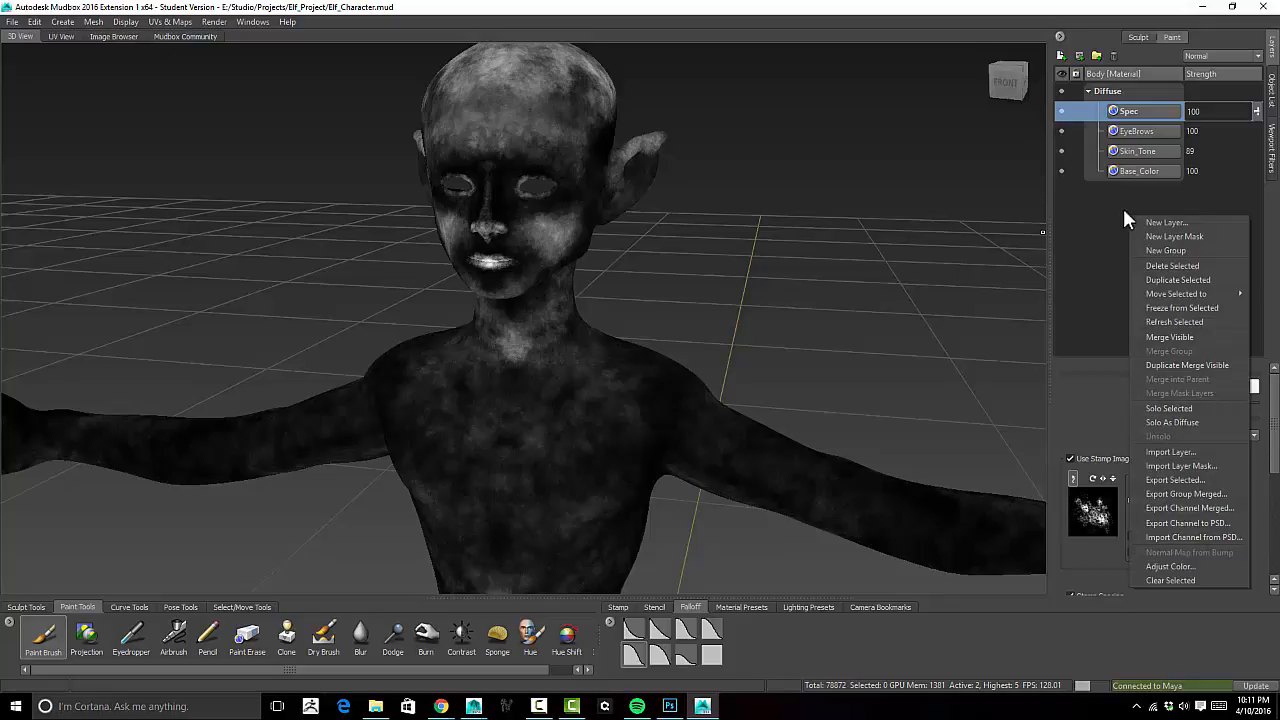
mouse_move(1168, 299)
left_click(1146, 223)
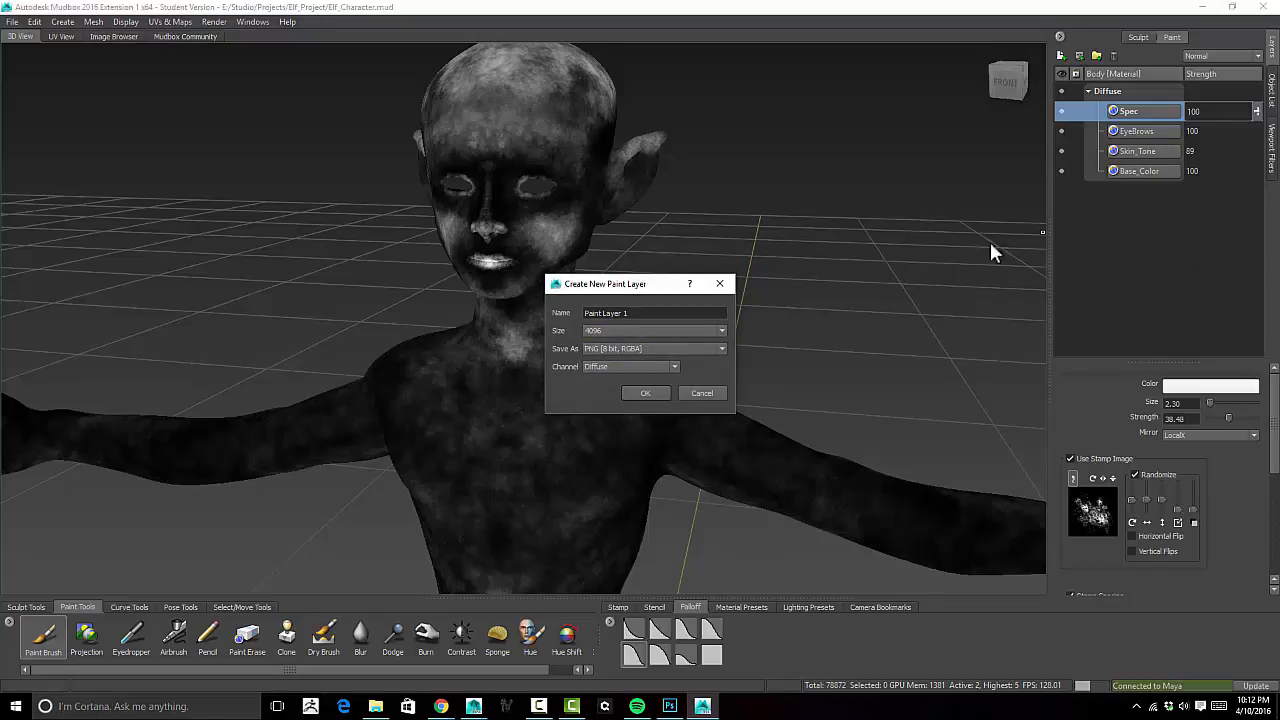
left_click(632, 368)
left_click(617, 384)
left_click(644, 392)
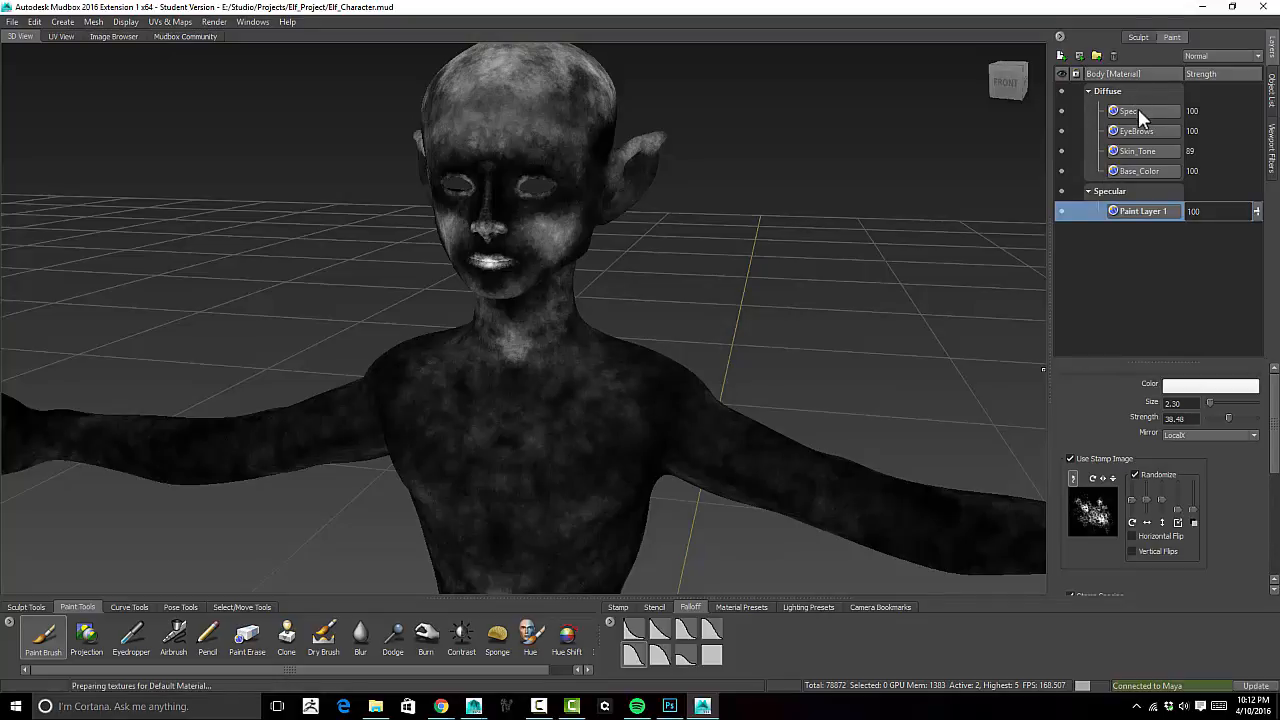
- Move the Spec layer from the Diffuse channel into the Specular channel and turn off flat lighting
mouse_move(1138, 109)
left_mouse_down()
mouse_move(1145, 205)
mouse_move(1130, 213)
left_mouse_up()
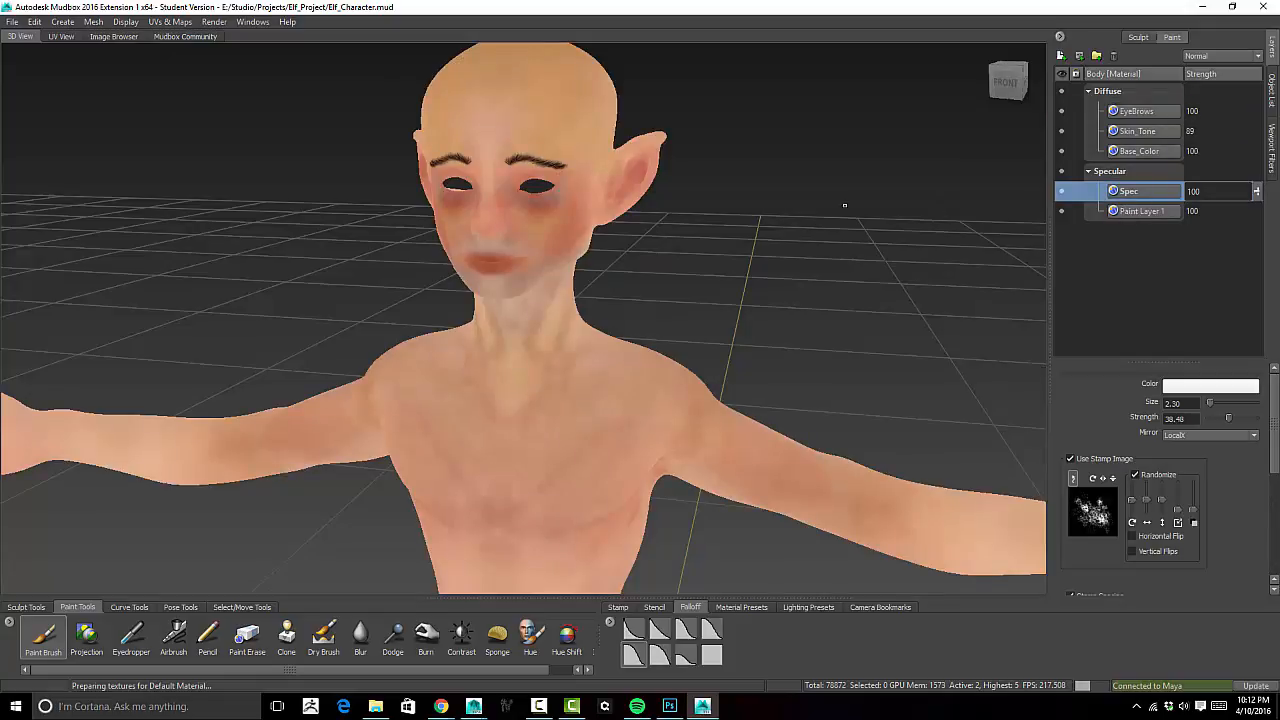
left_click(125, 22)
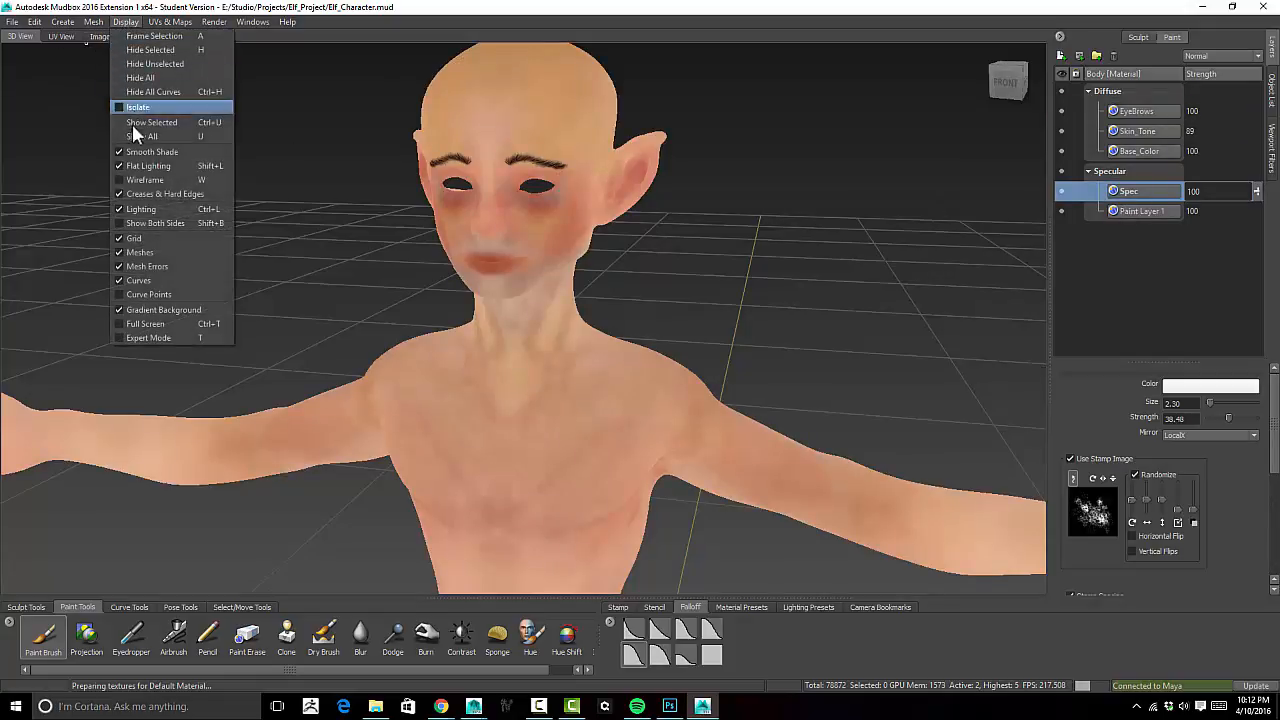
left_click(126, 159)
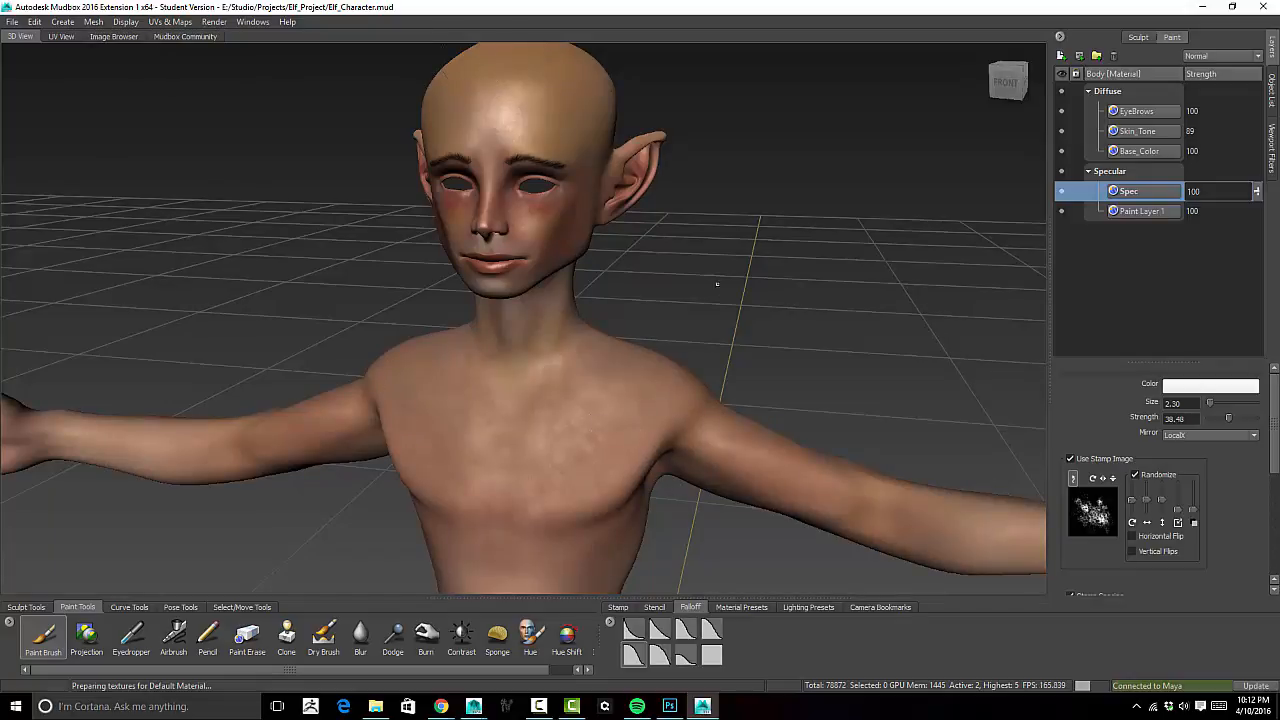
- Examine the lit character's specular highlights on the face, ears, neck and upper body from near and far
left_click_drag(717, 284, 697, 257, "alt")
middle_click_drag(697, 257, 692, 280, "alt")
right_click_drag(692, 280, 706, 398, "alt")
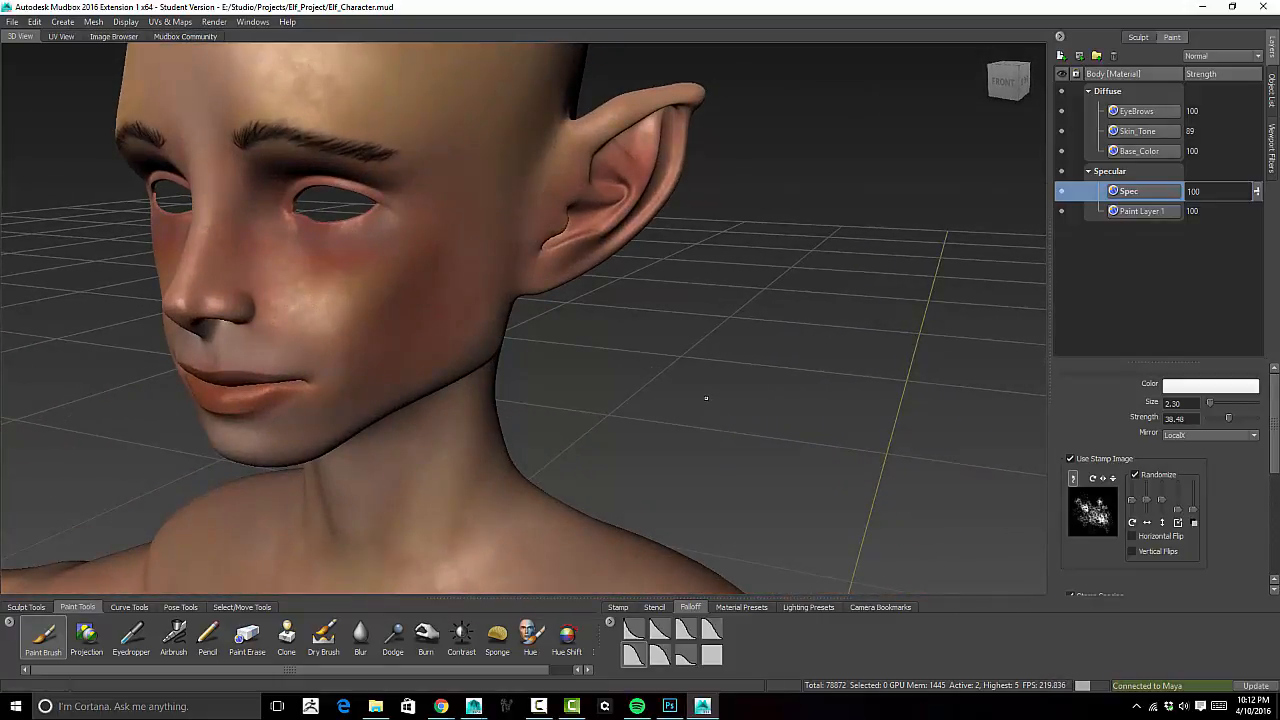
mouse_move(694, 395)
left_mouse_down("alt")
mouse_move(762, 380)
mouse_move(704, 369)
mouse_move(720, 368)
mouse_move(722, 395)
mouse_move(726, 377)
mouse_move(466, 338)
left_mouse_up("alt")
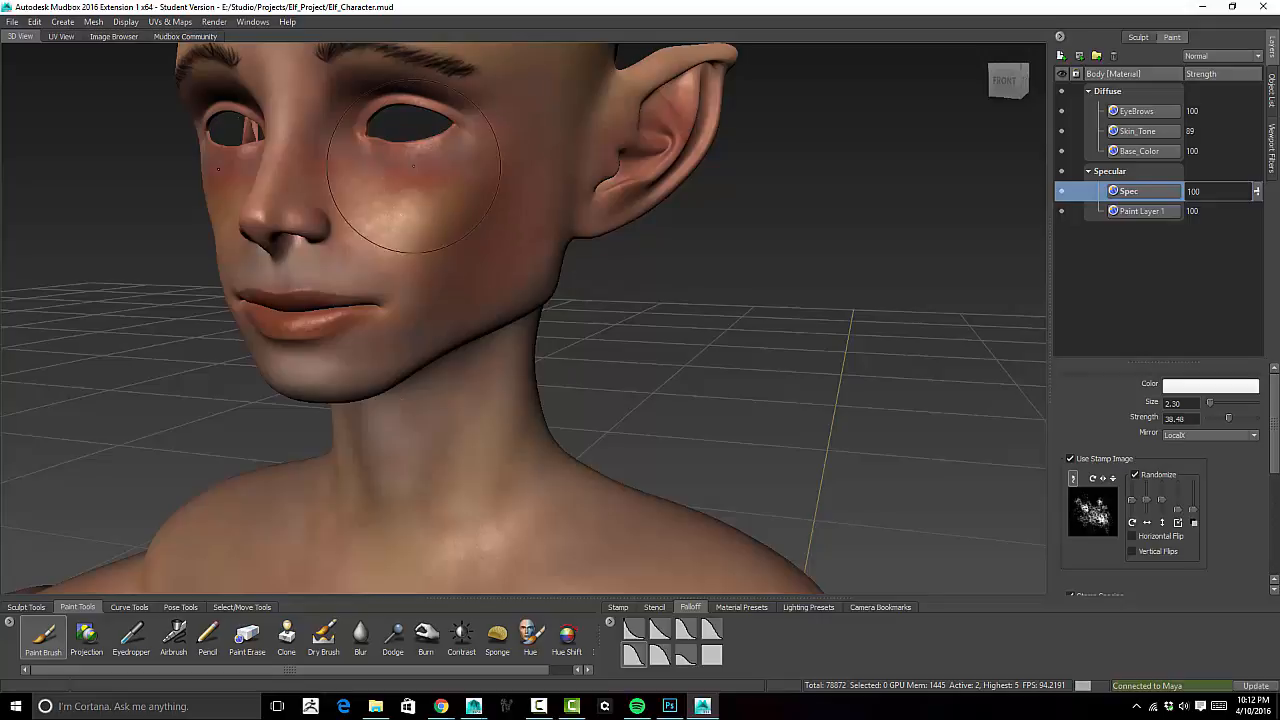
left_click_drag(746, 366, 777, 351, "alt")
middle_click_drag(777, 351, 868, 335, "alt")
right_click_drag(868, 335, 770, 213, "alt")
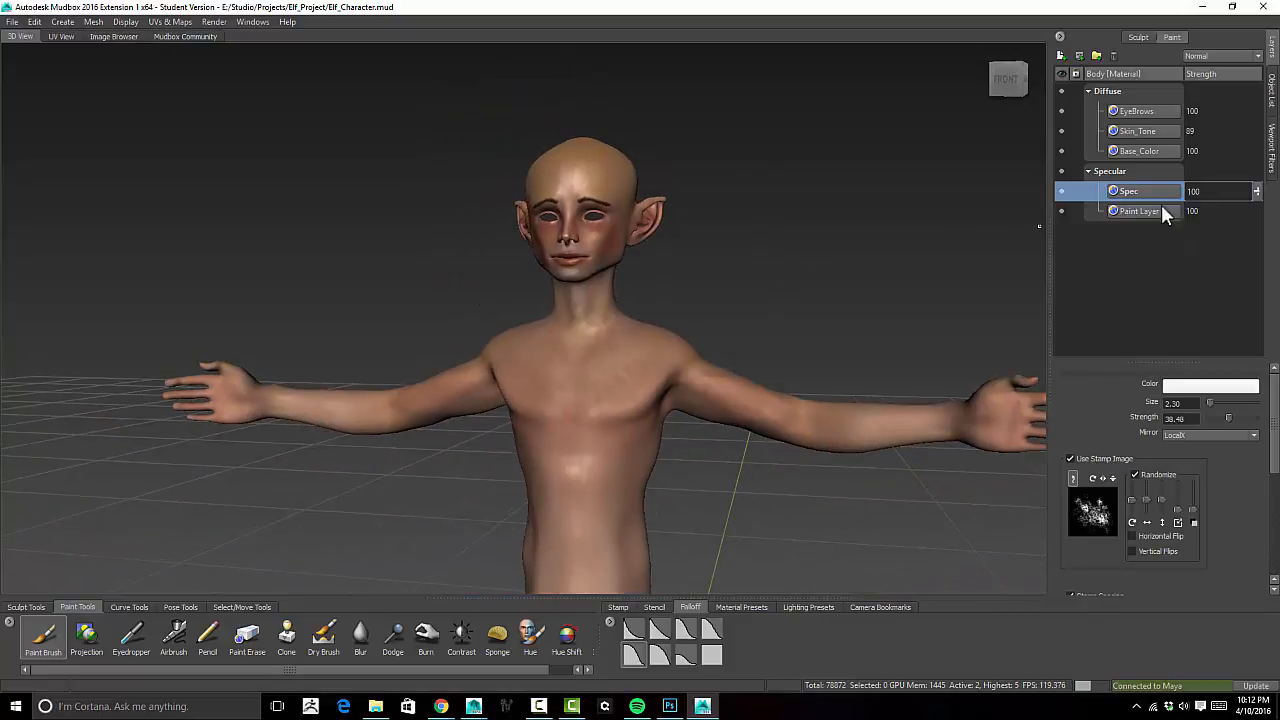
left_click_drag(738, 303, 713, 269, "alt")
right_click_drag(727, 284, 756, 378, "alt")
mouse_move(756, 378)
middle_mouse_down("alt")
mouse_move(836, 380)
mouse_move(822, 344)
middle_mouse_up("alt")
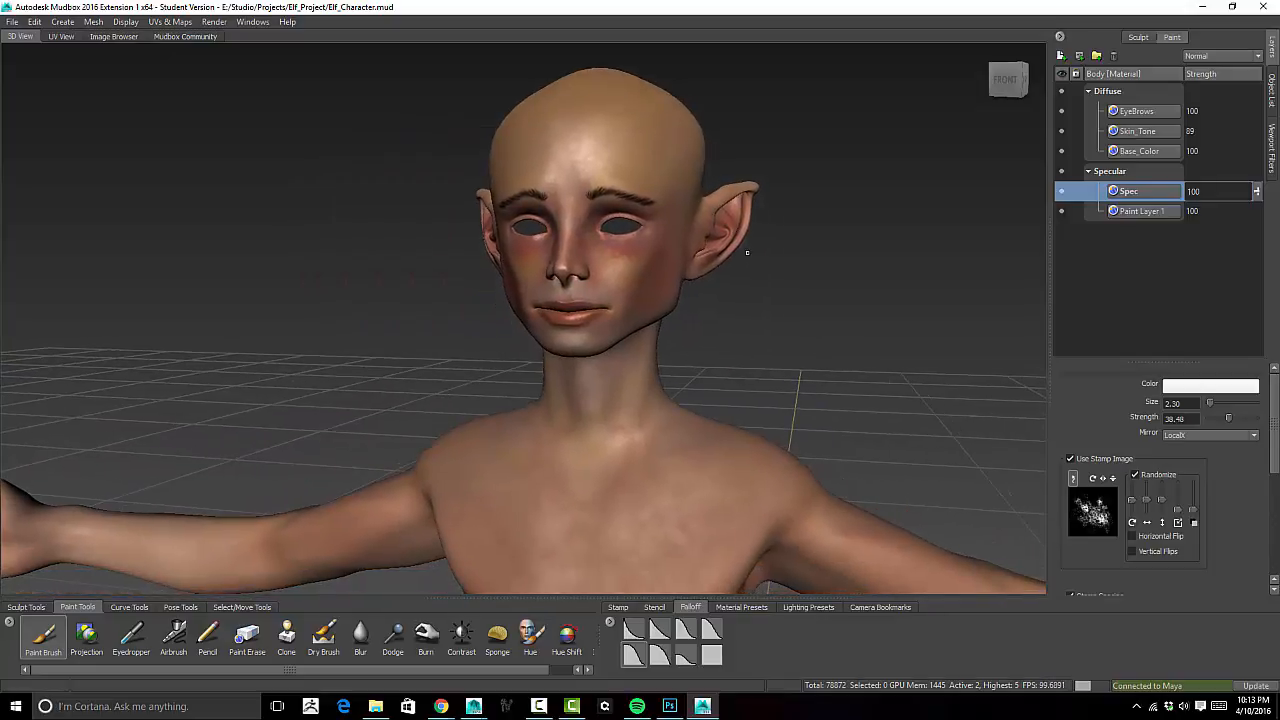